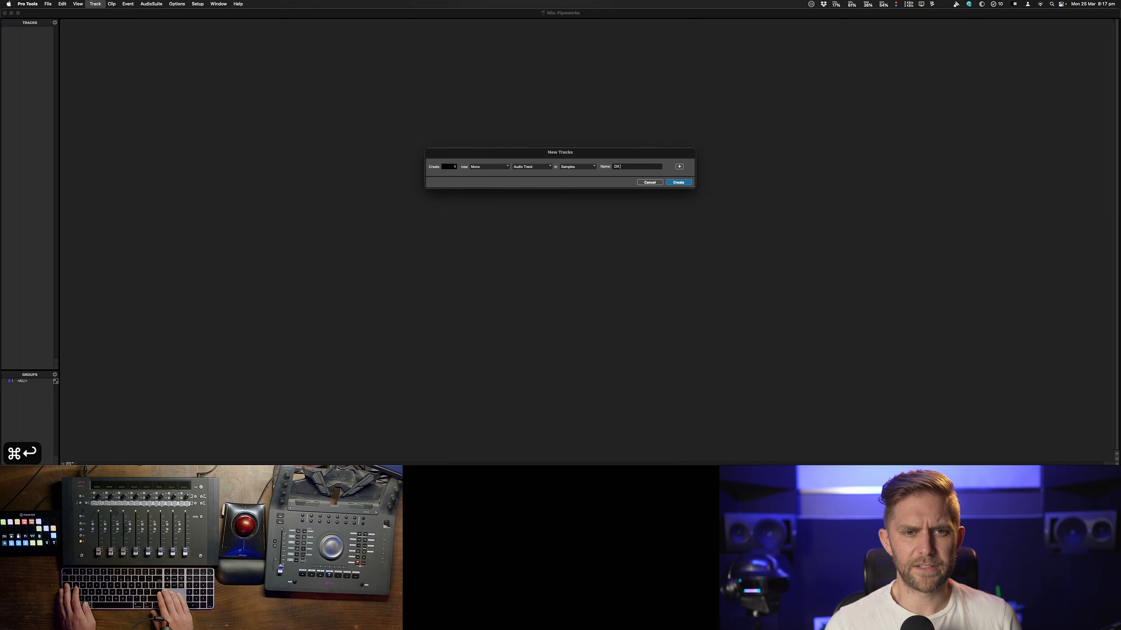
key(super+Down)
key(super+Up)
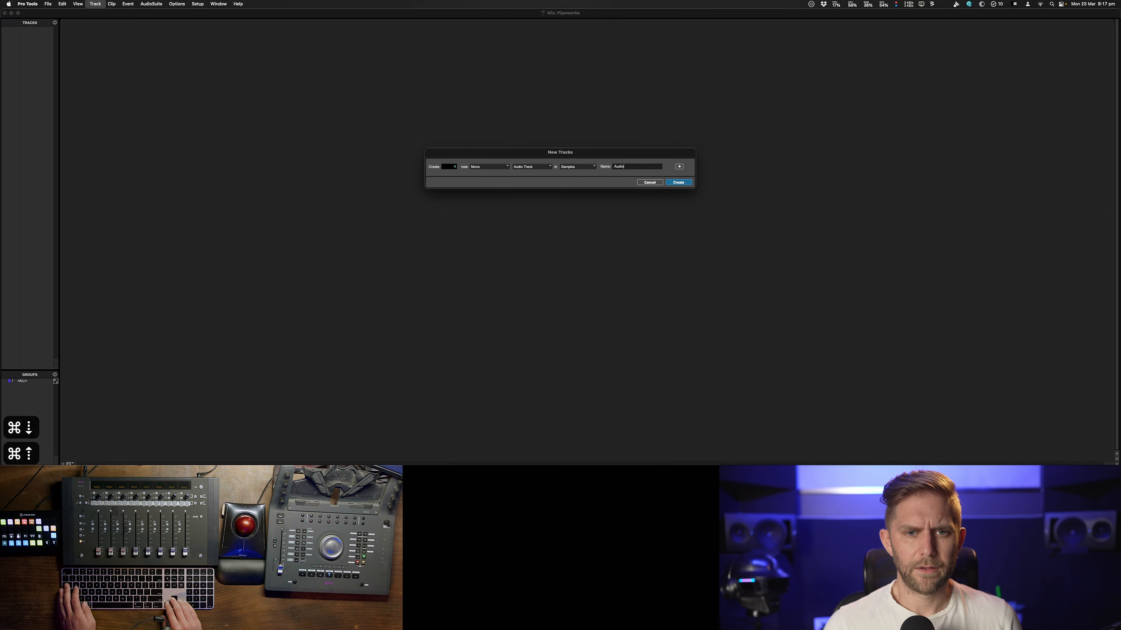
key(BackSpace)
key(BackSpace)
key(BackSpace)
key(BackSpace)
key(BackSpace)
key(BackSpace)
text(DX)
key(Return)
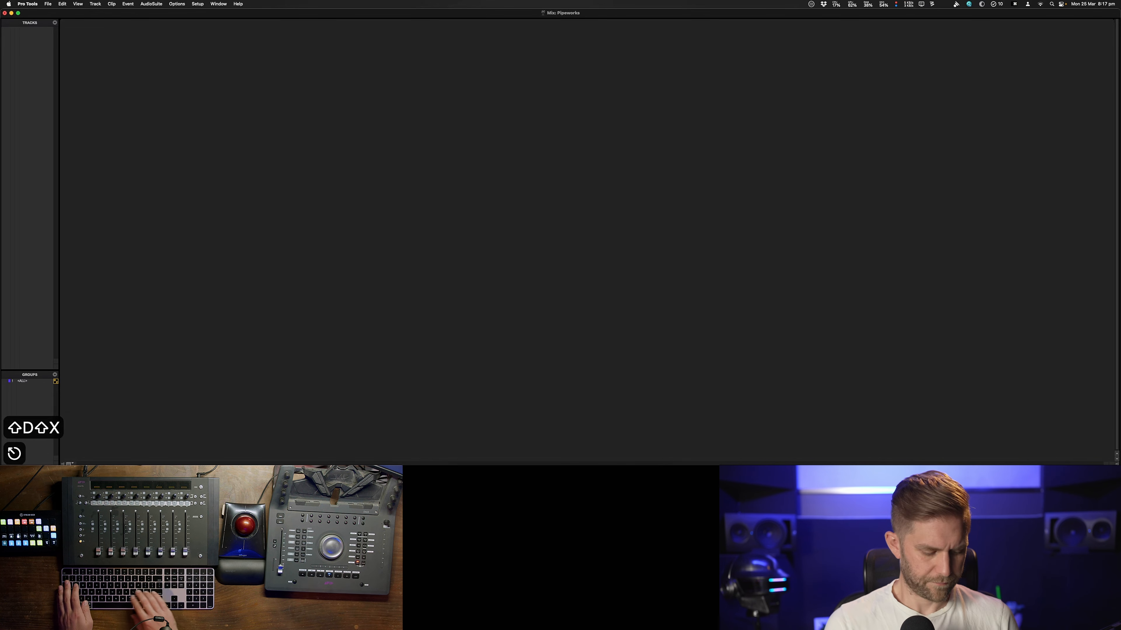
key(super+shift+n)
key(Escape)
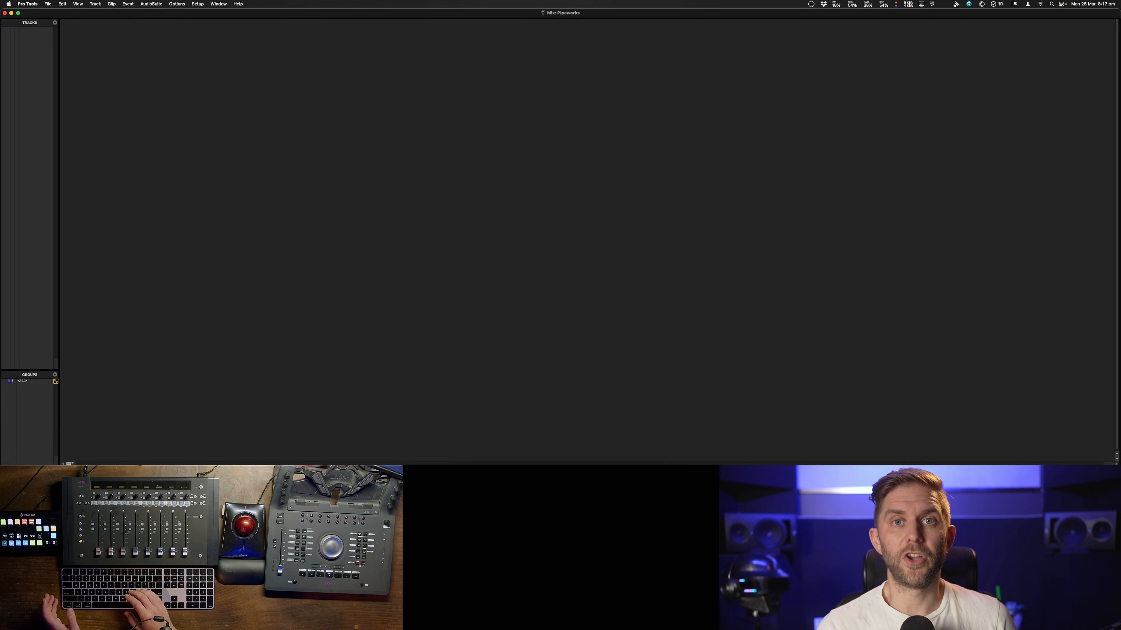
key(super+n)
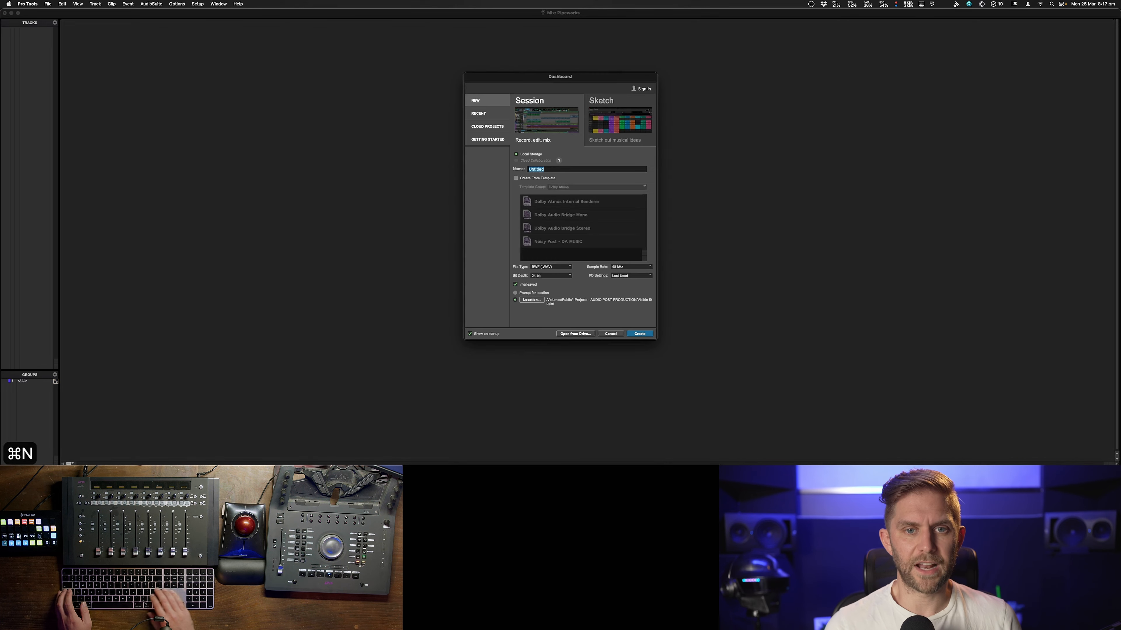
key(Escape)
key(shift+super+n)
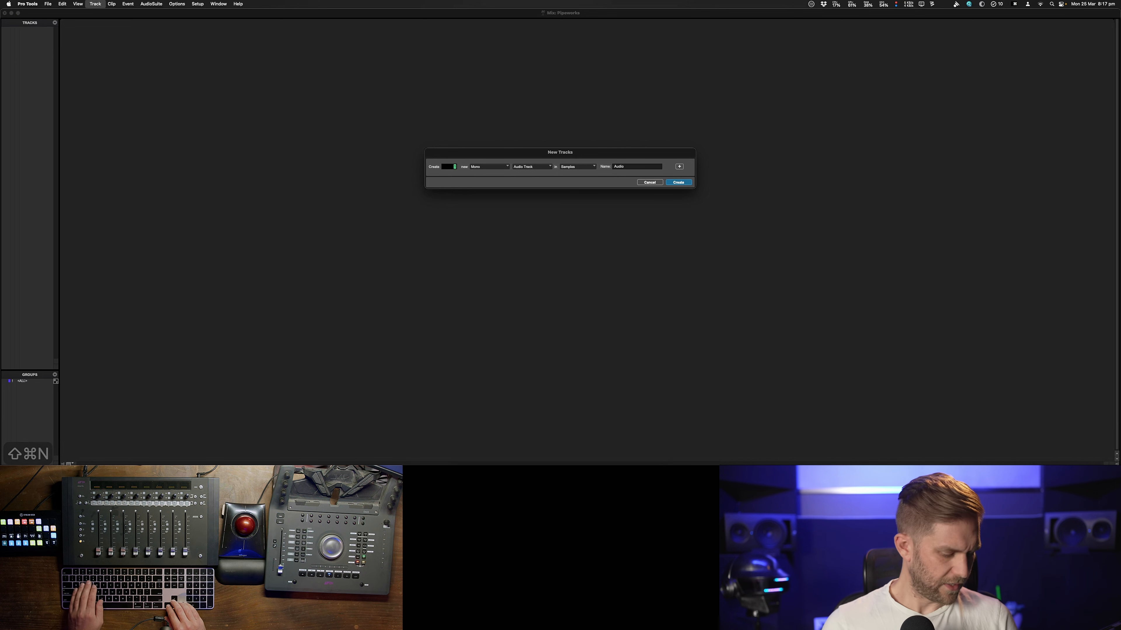
text(4)
key(Tab)
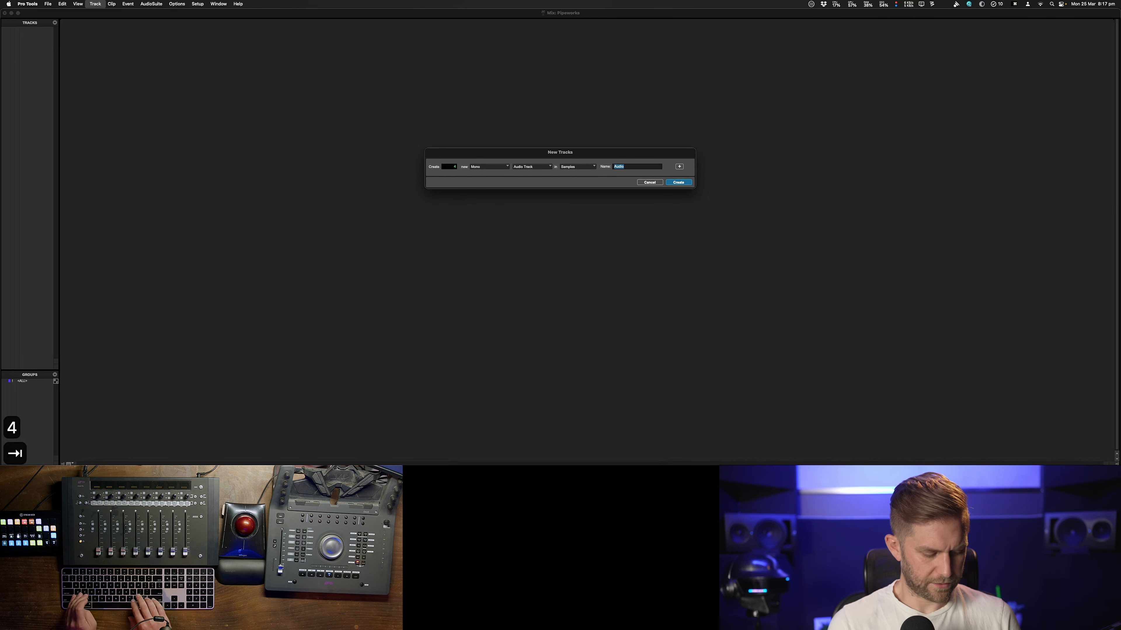
text(DX)
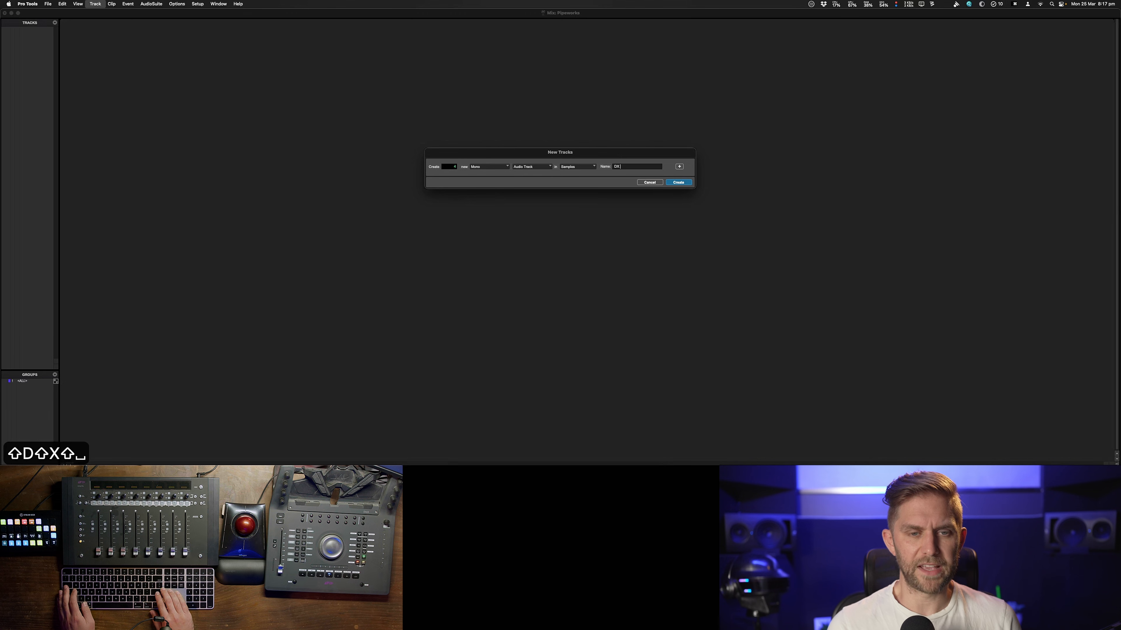
key(ctrl+Down)
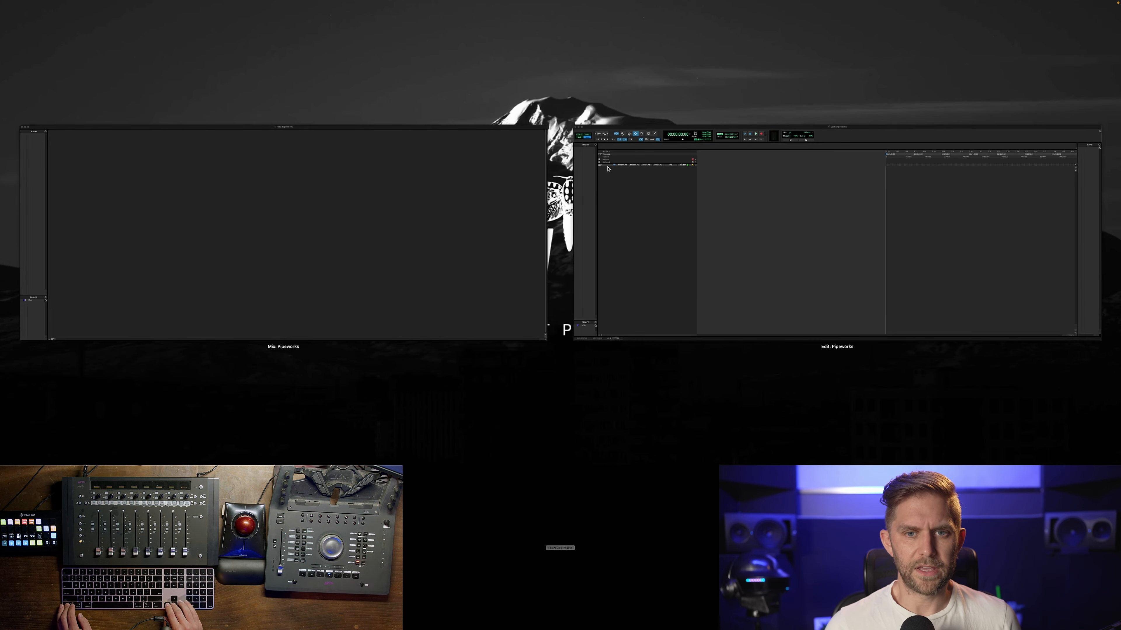
key(ctrl+Down)
key(shift+Down)
key(super+Down)
key(super+Up)
key(super+Up)
key(super+Down)
key(shift+super+Down)
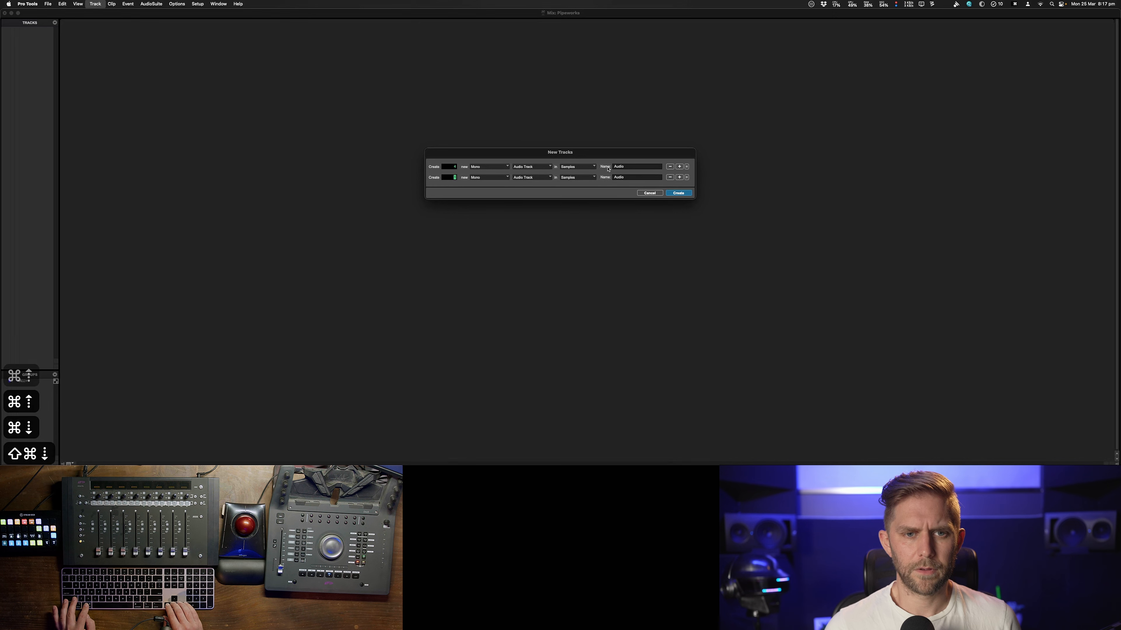
key(Escape)
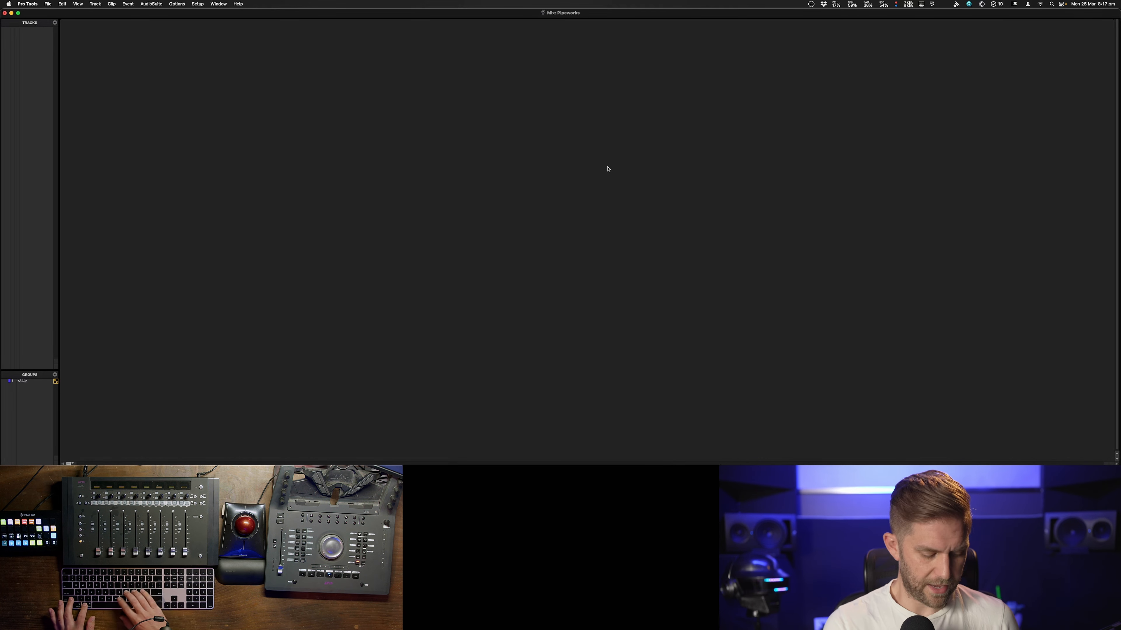
Open the New Tracks dialog and set the first row to 4 mono audio tracks named DX
key(shift+super+n)
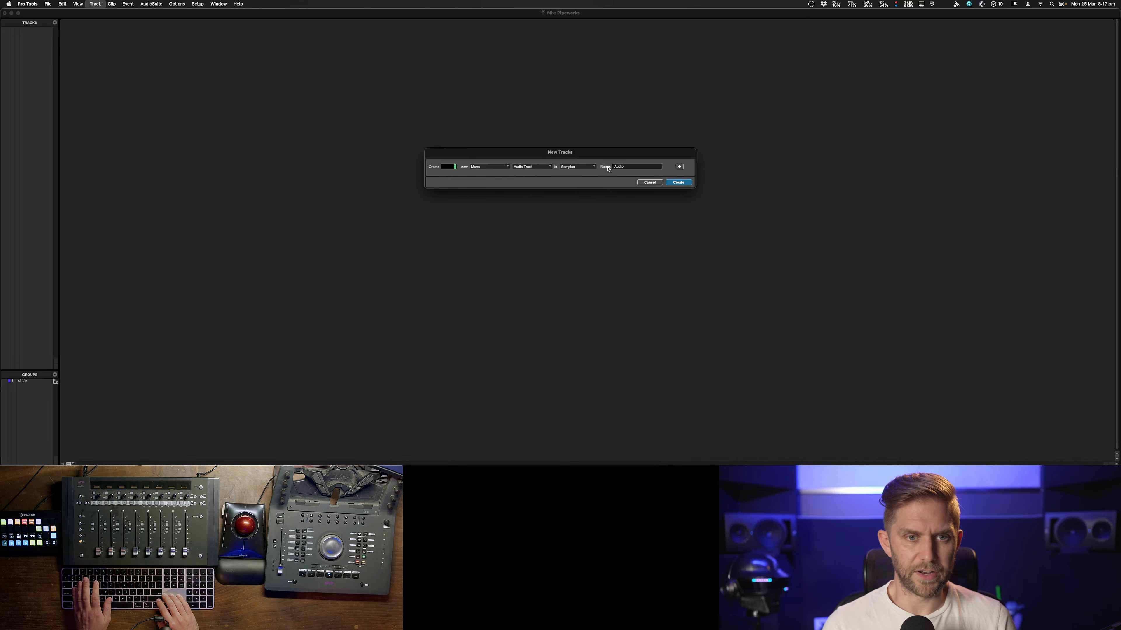
text(4)
key(Tab)
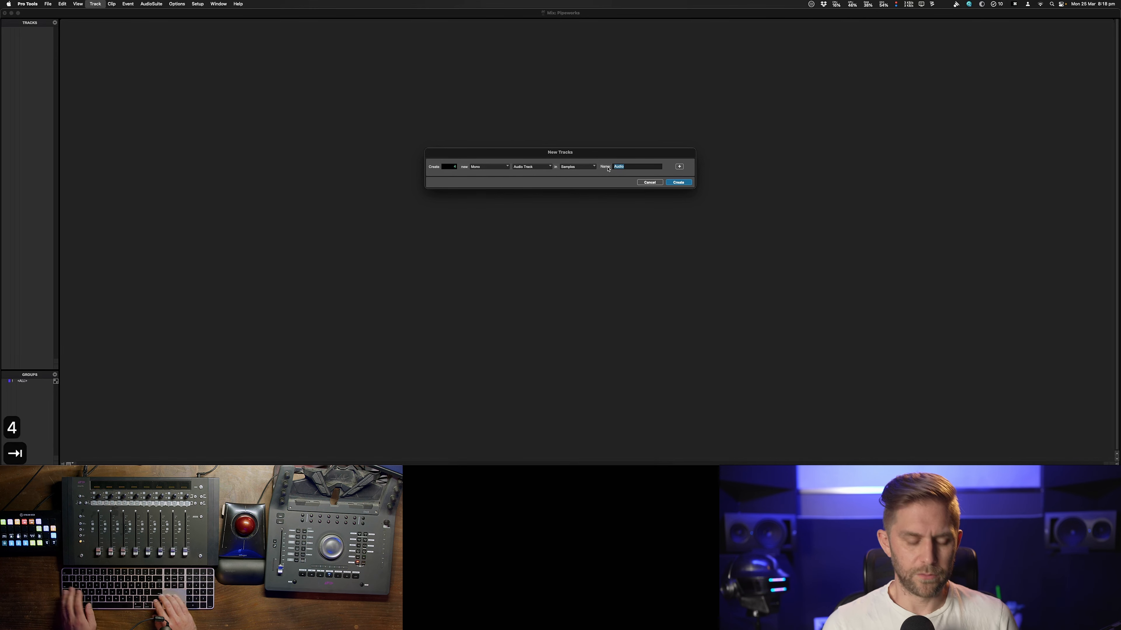
text(DX)
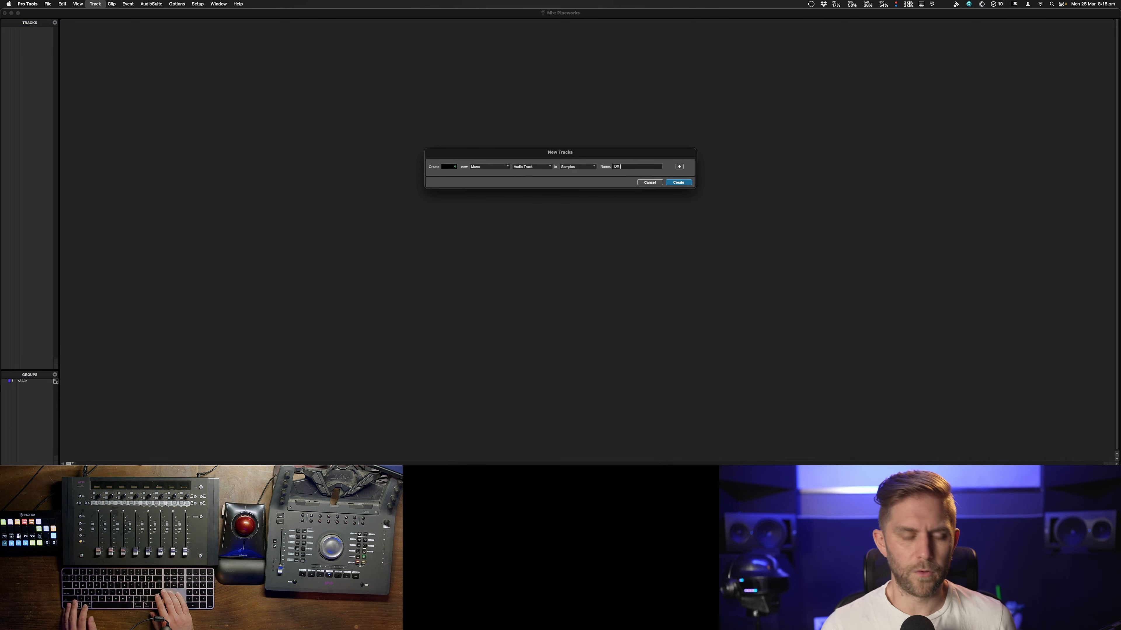
Add a second row of 4 mono audio tracks named FXm
key(shift+super+Down)
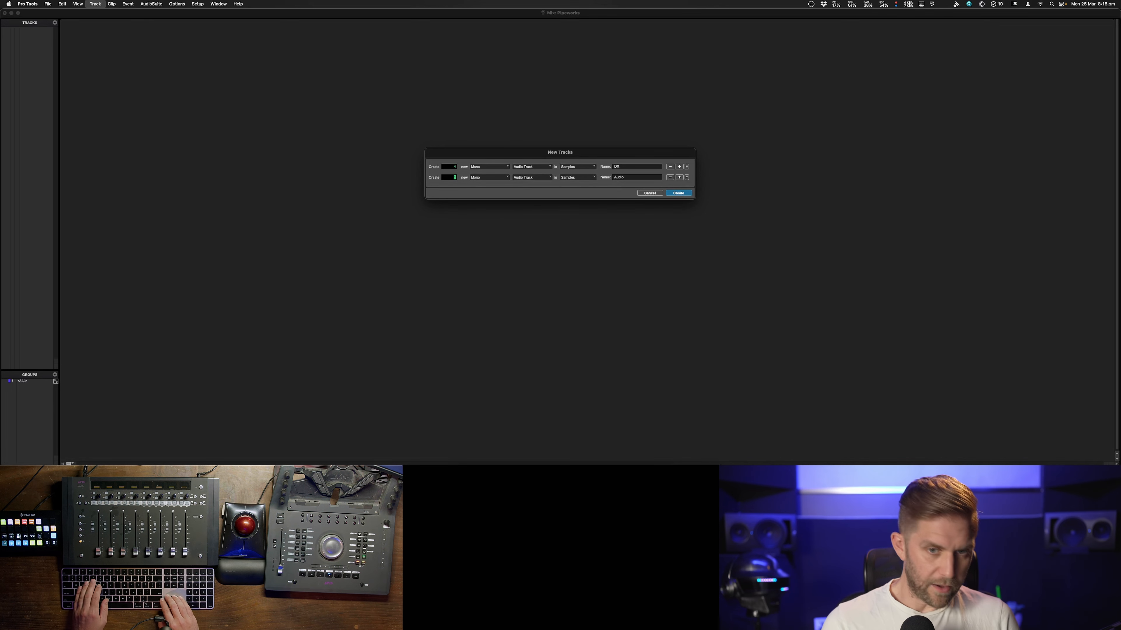
text(4)
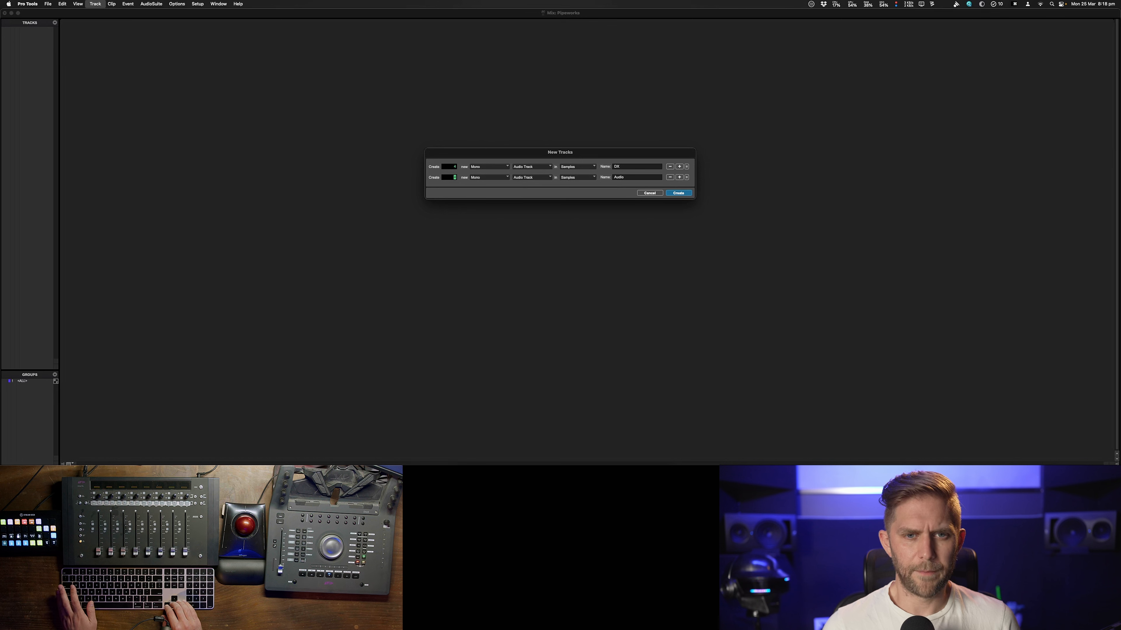
key(Tab)
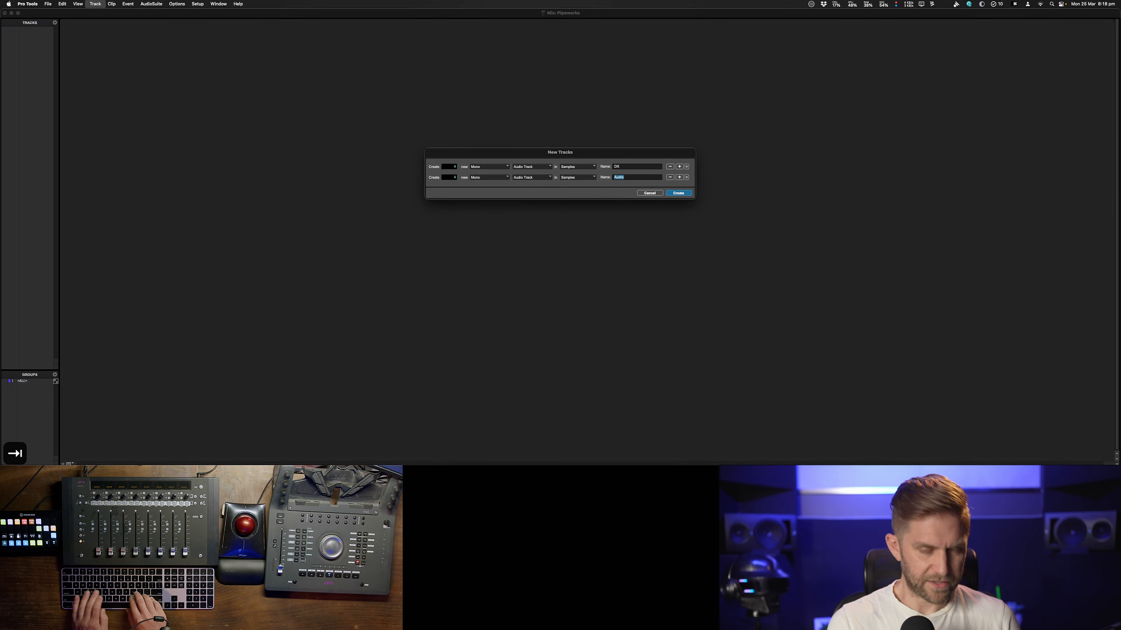
text(FXm)
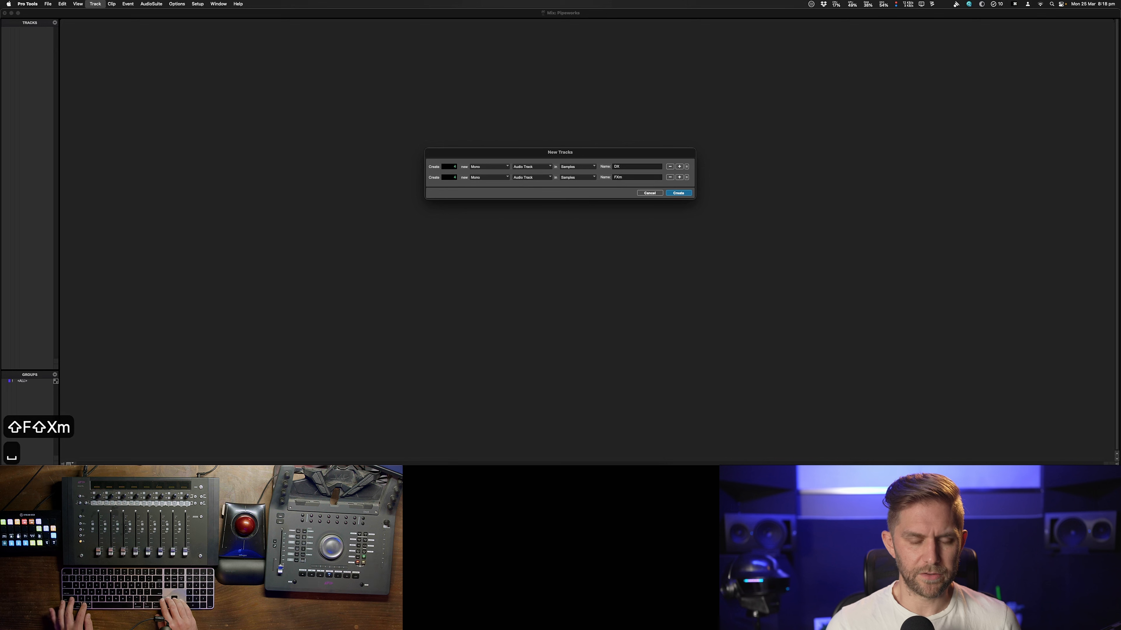
Add a third row of 4 stereo audio tracks named FXs
key(shift+super+Down)
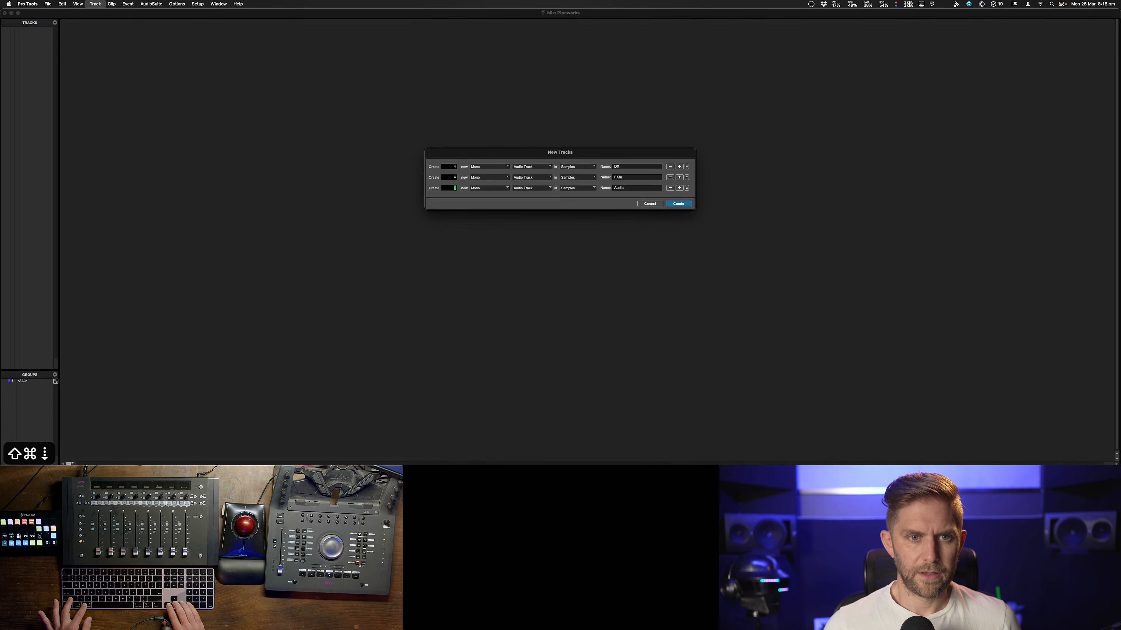
text(4)
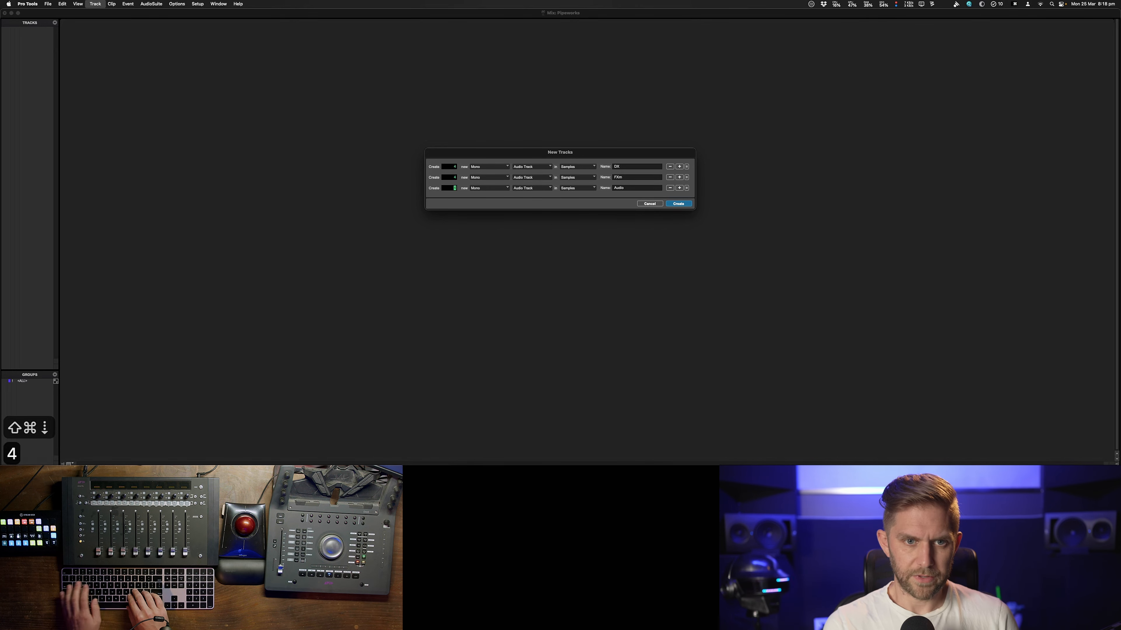
key(super+Right)
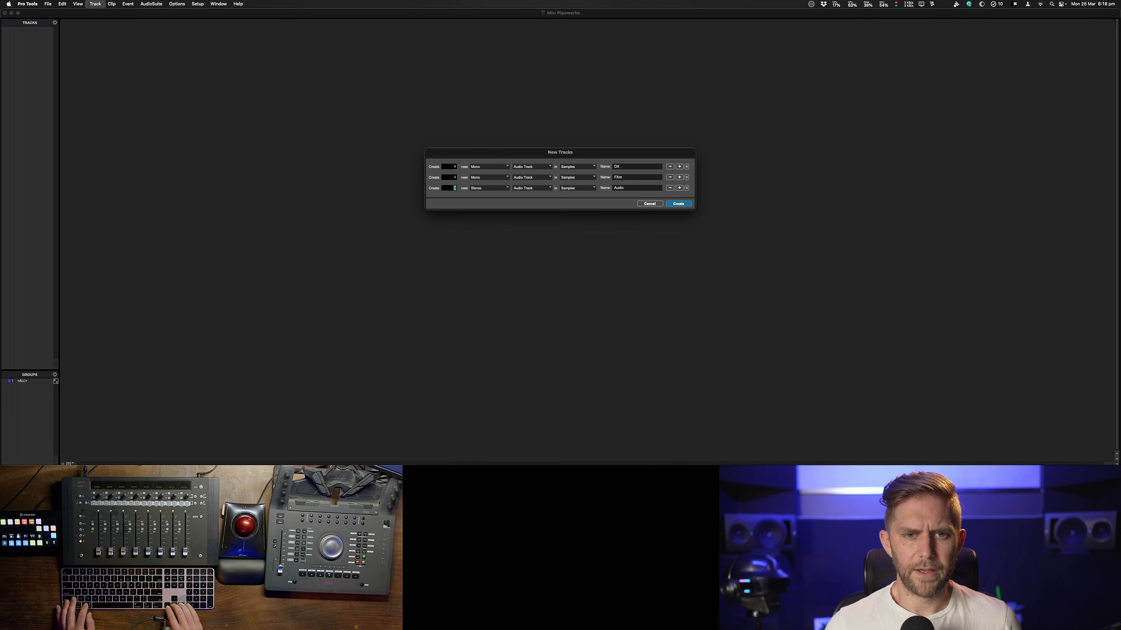
key(Tab)
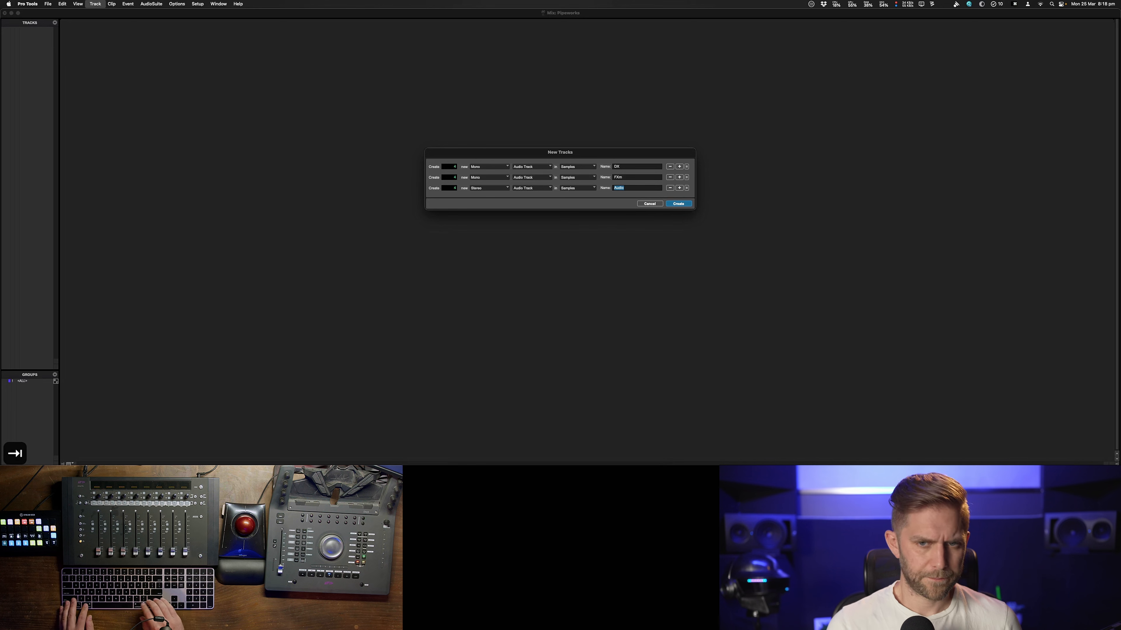
text(FXs)
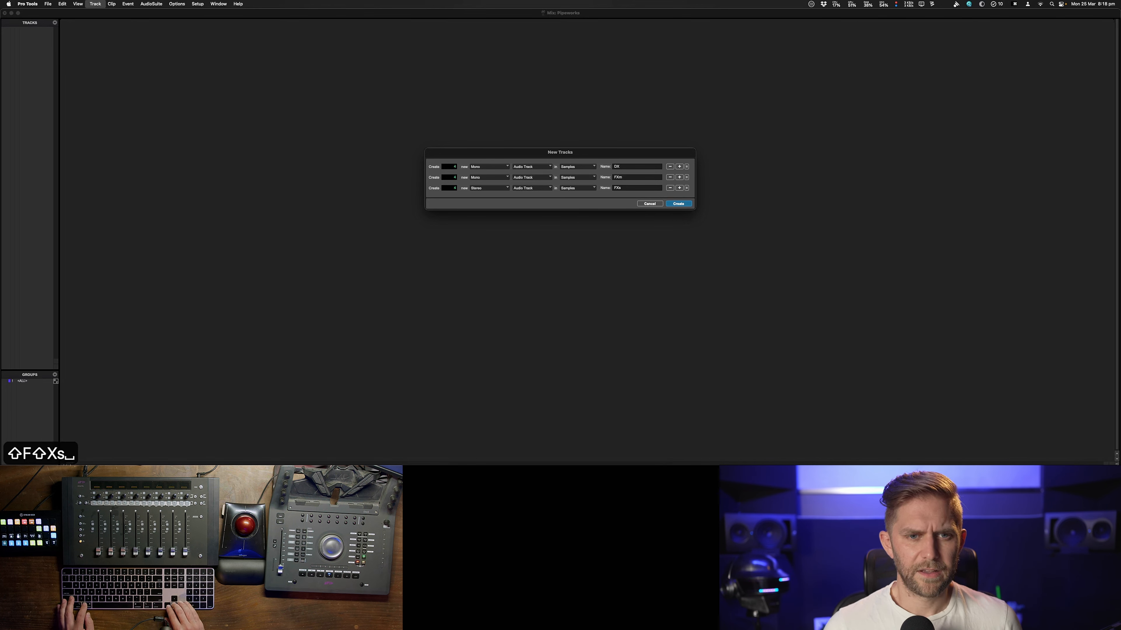
Add a fourth row set to 3 stereo Aux Input tracks
key(super+shift+Down)
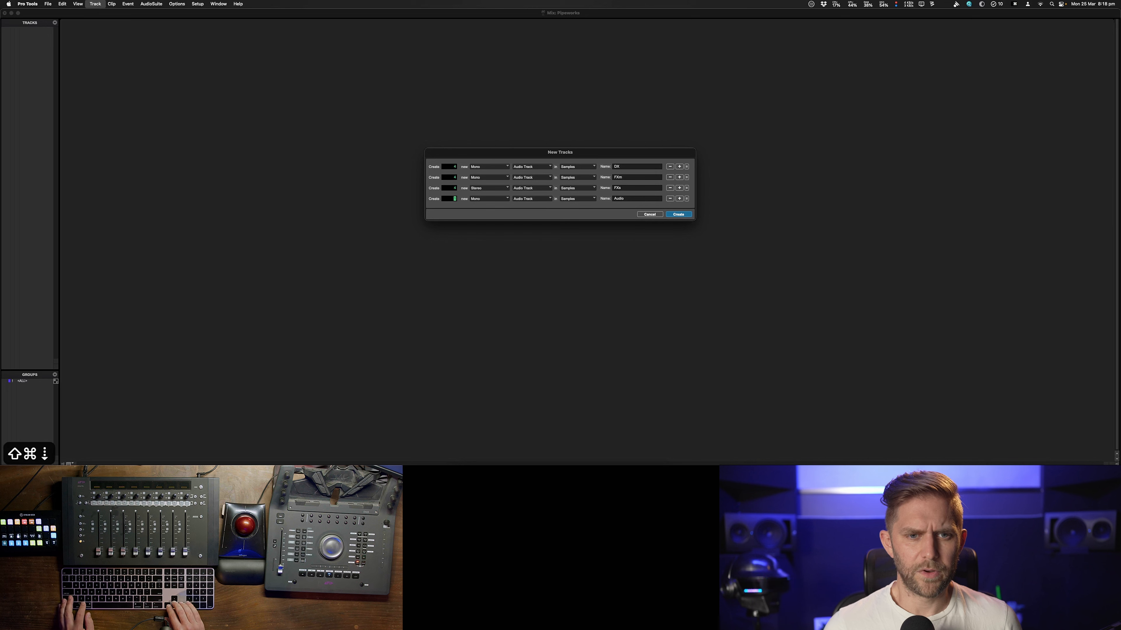
key(super+Right)
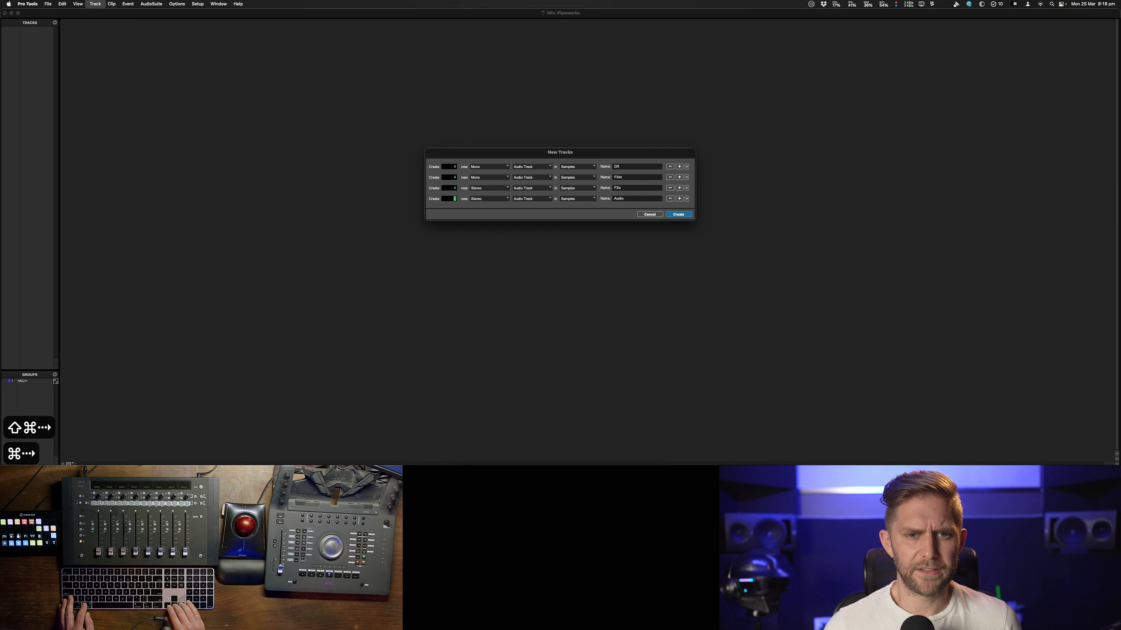
key(super+Down)
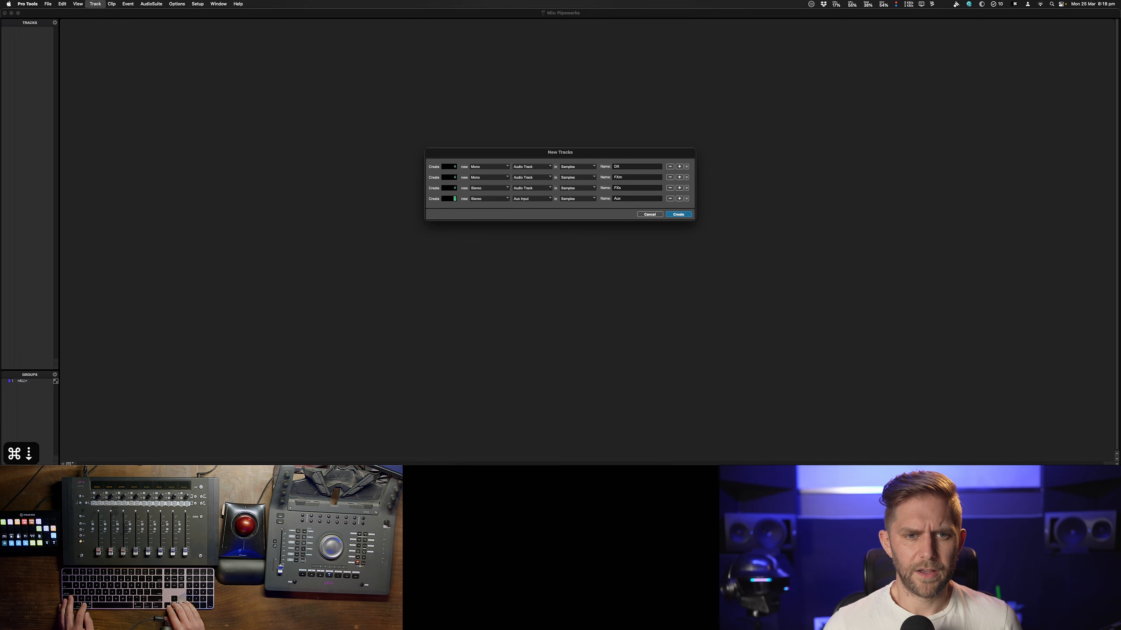
text(3)
key(Tab)
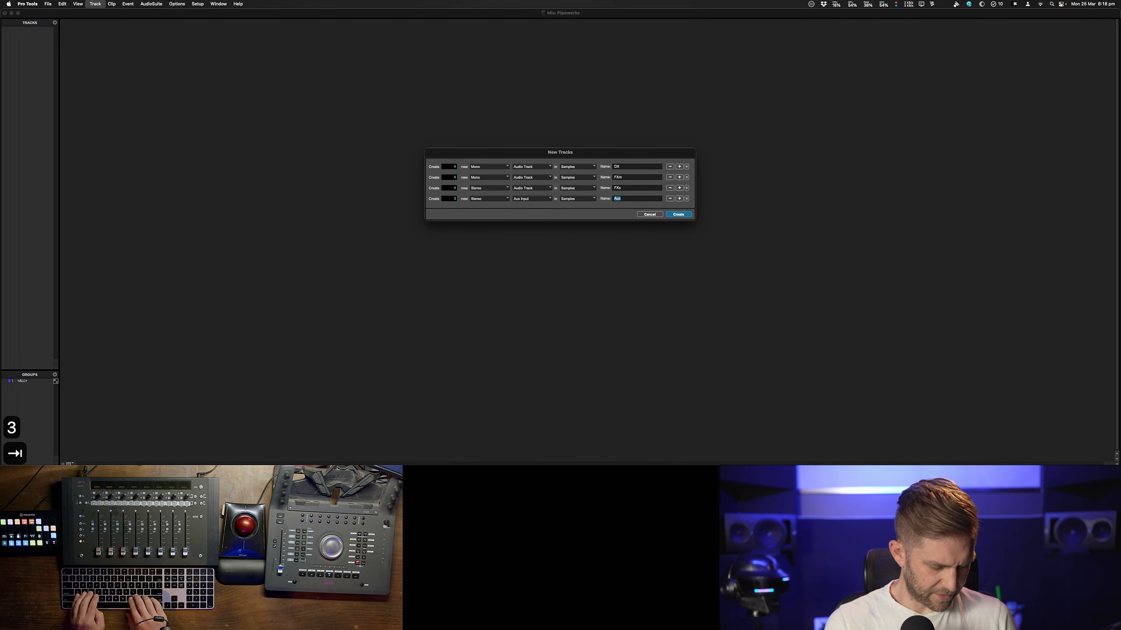
Name the Aux Input row BUS
text(B)
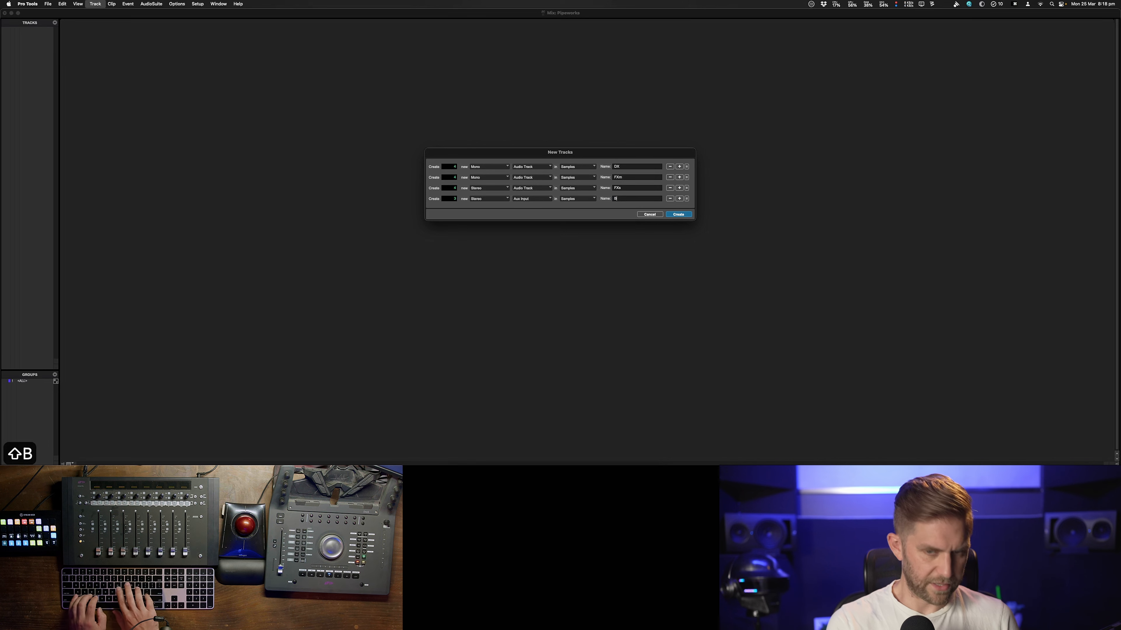
key(BackSpace)
key(Return)
key(shift+b)
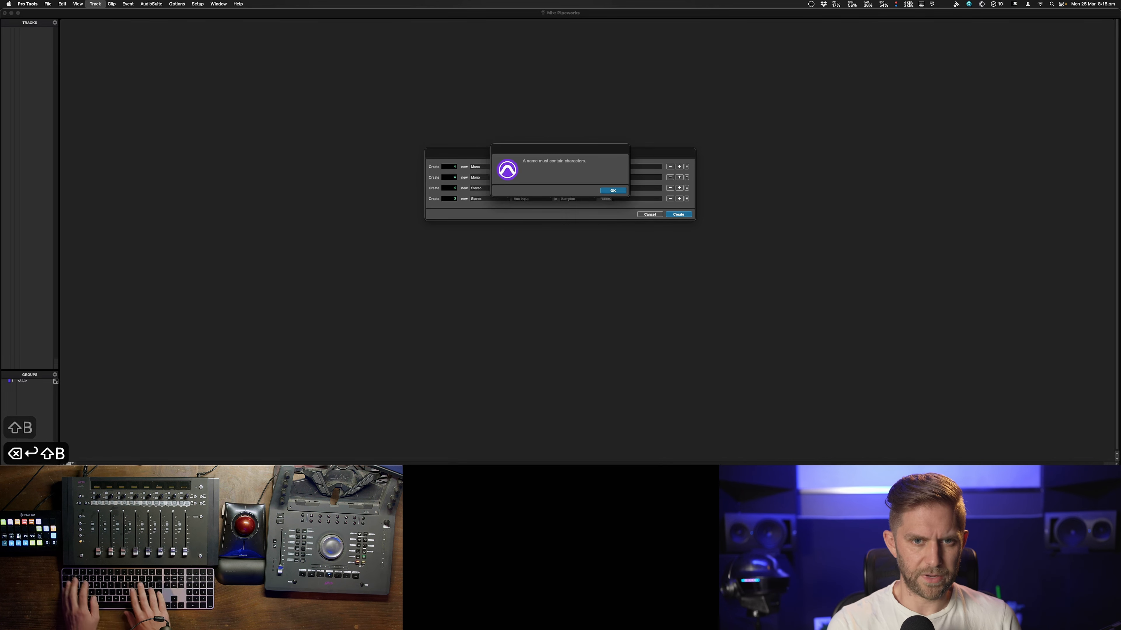
key(Return)
key(Tab)
key(Down)
key(Down)
key(Tab)
key(Tab)
key(Tab)
key(Tab)
key(Tab)
key(Tab)
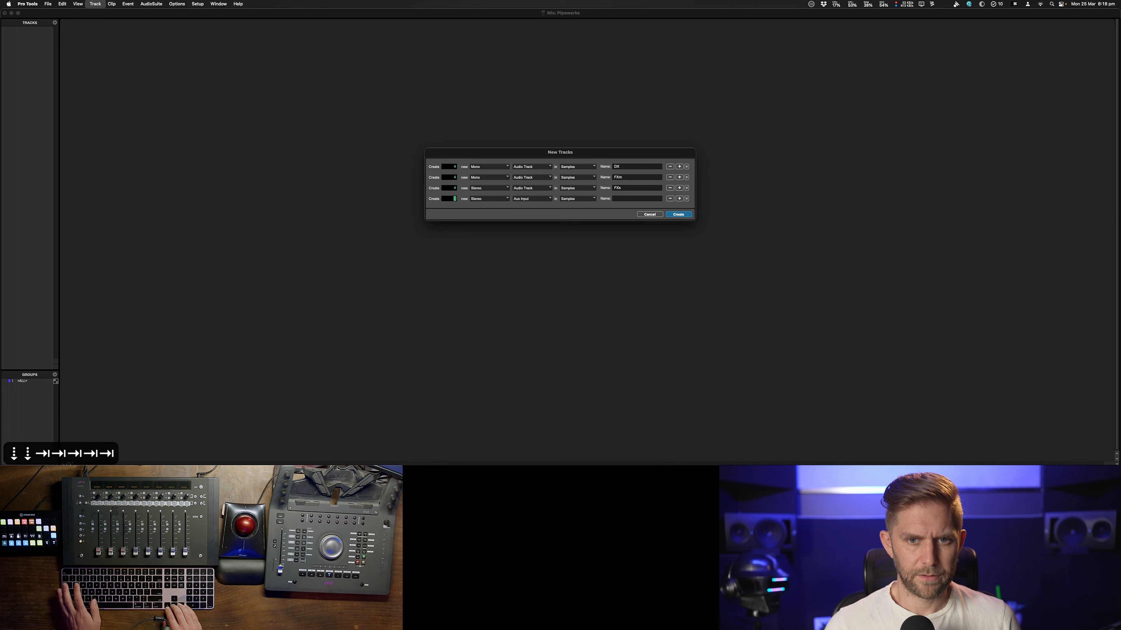
text(BUS)
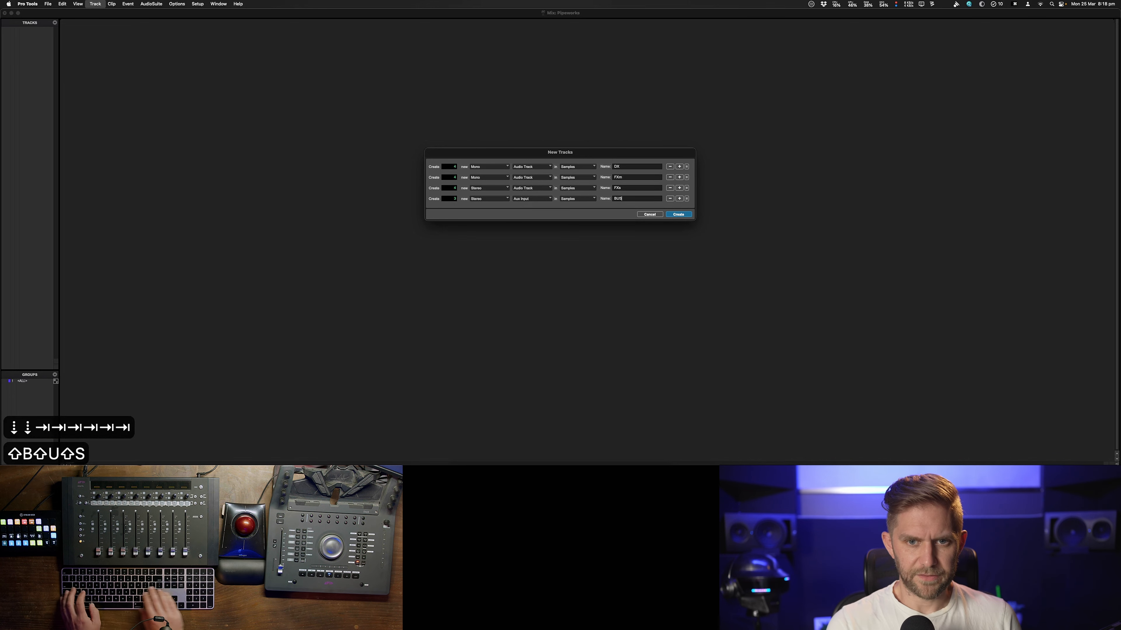
Add a fifth row of 2 stereo Master Fader tracks and create all the new tracks
key(shift+super+Down)
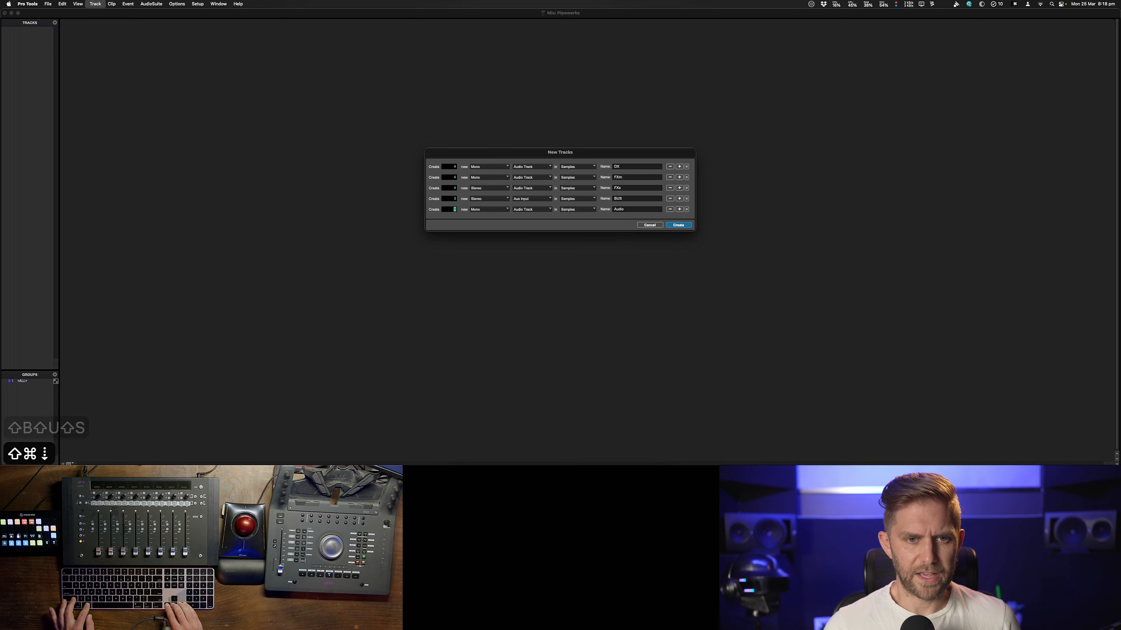
key(super+Right)
key(super+Down)
key(super+Down)
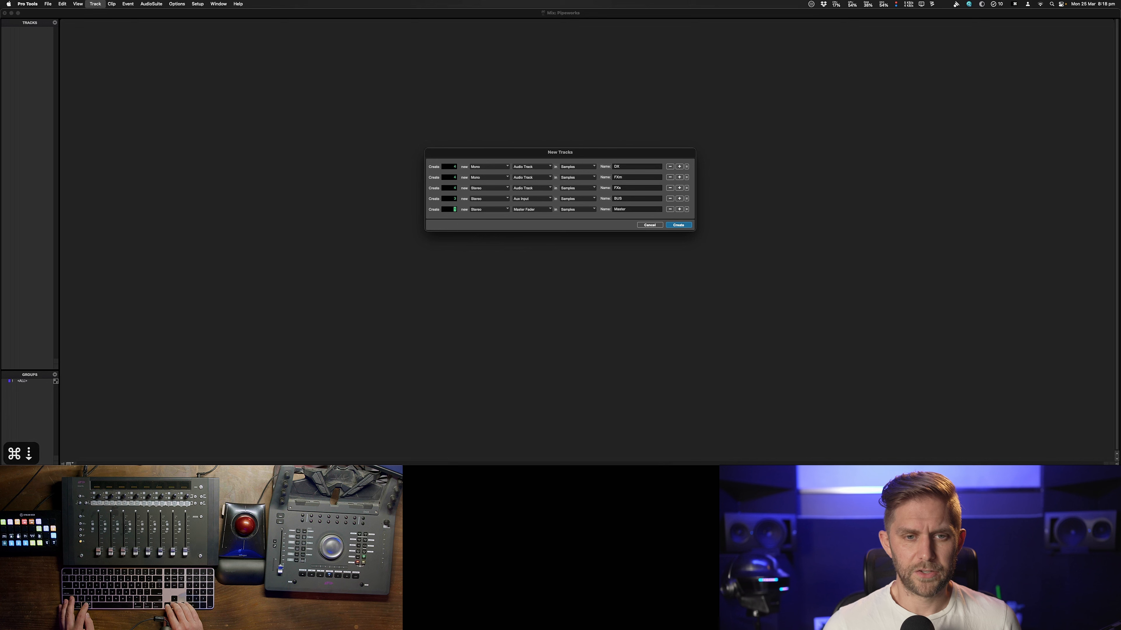
text(2)
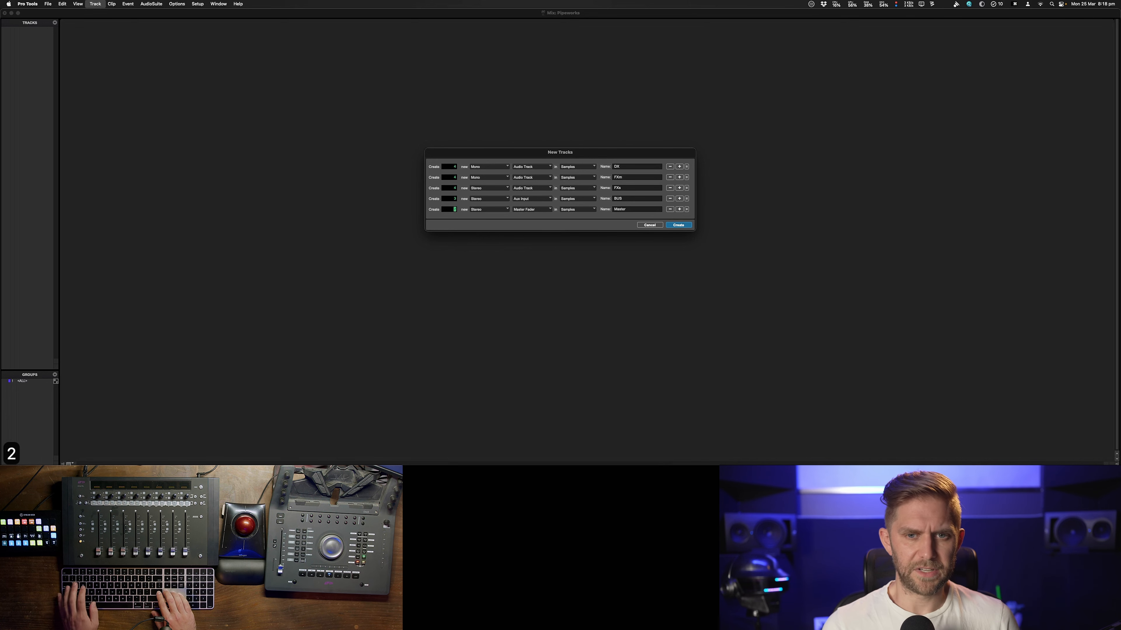
key(Tab)
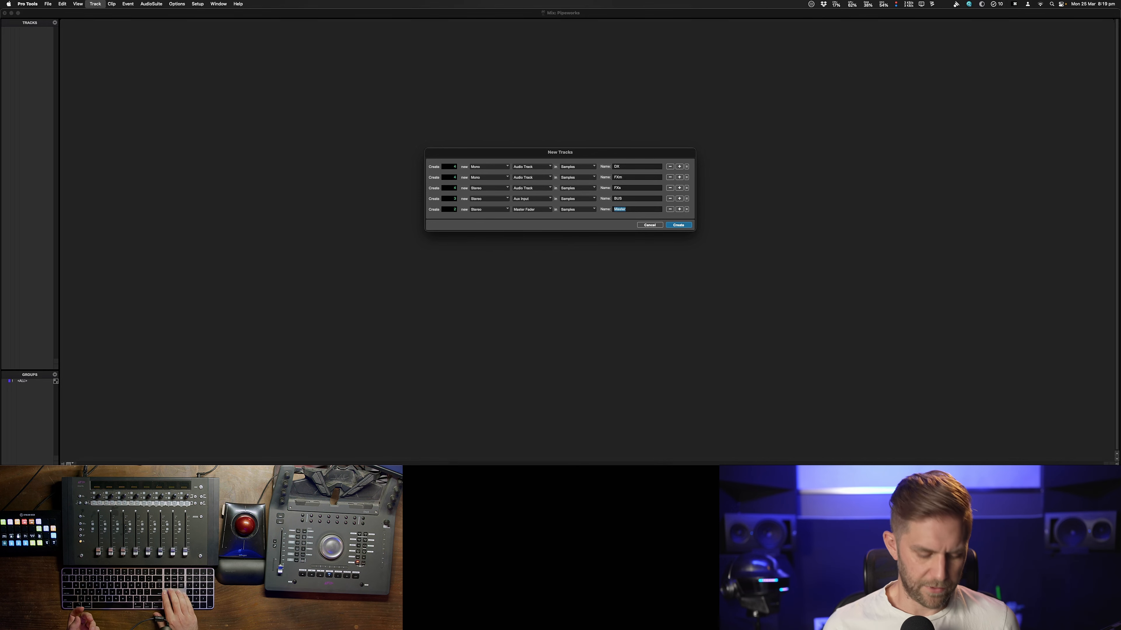
key(Return)
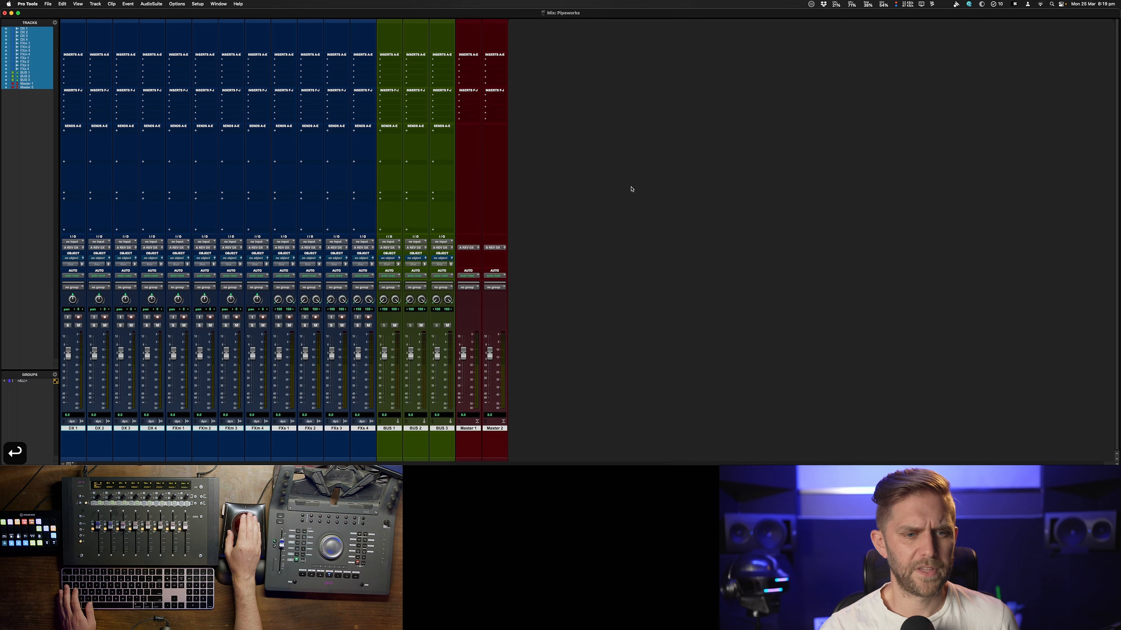
Select the four DX tracks and color them red
click(74, 428)
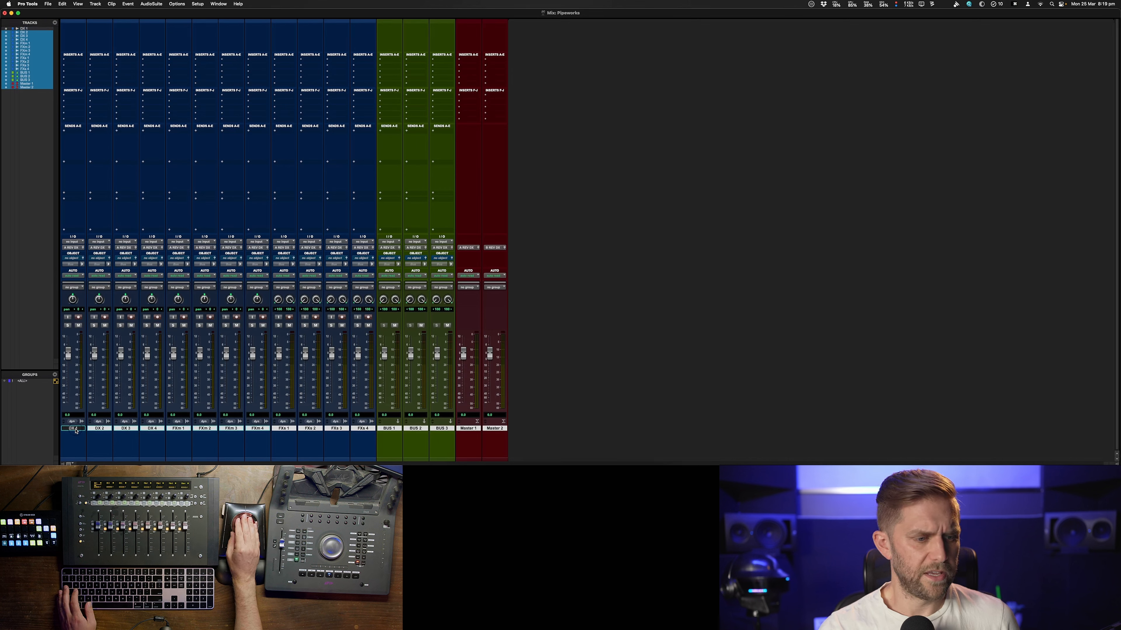
shift+click(157, 428)
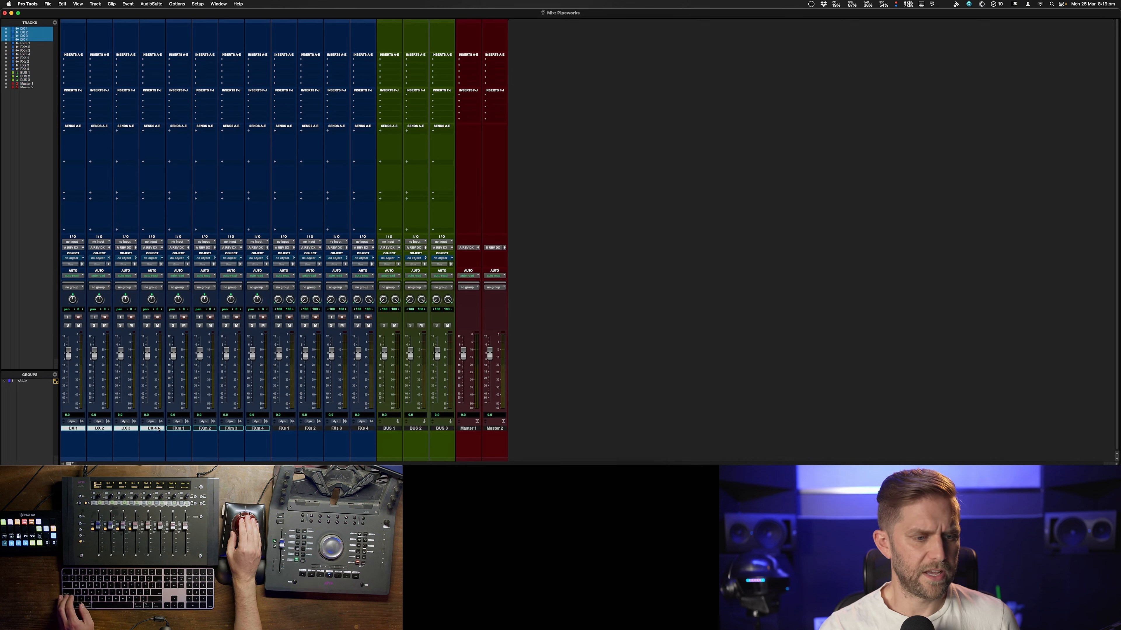
double_click(156, 461)
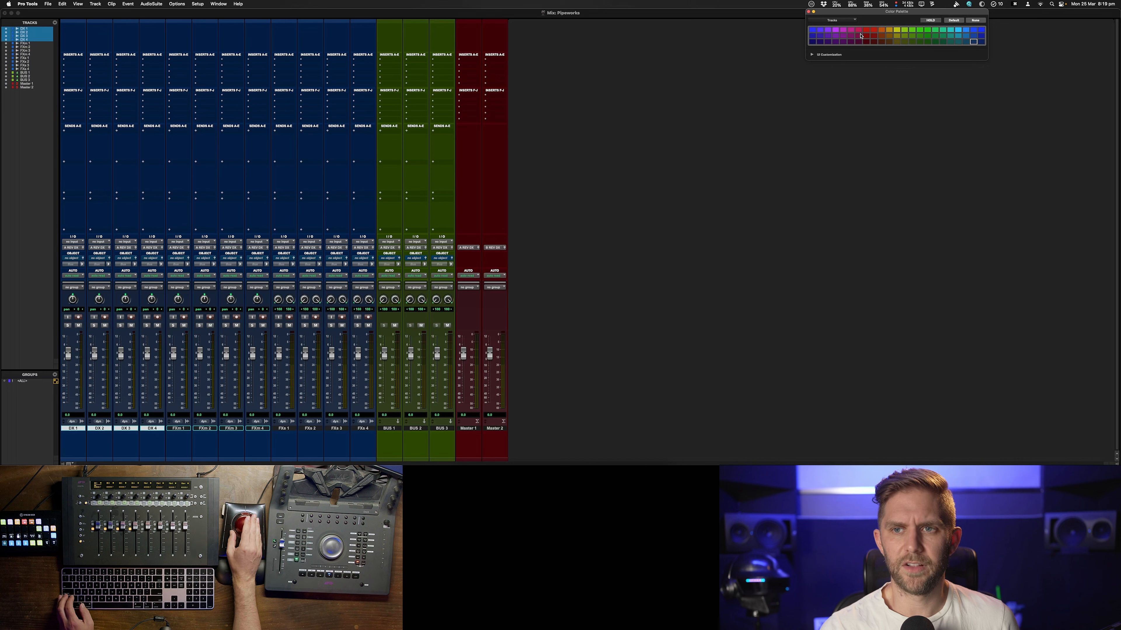
click(866, 30)
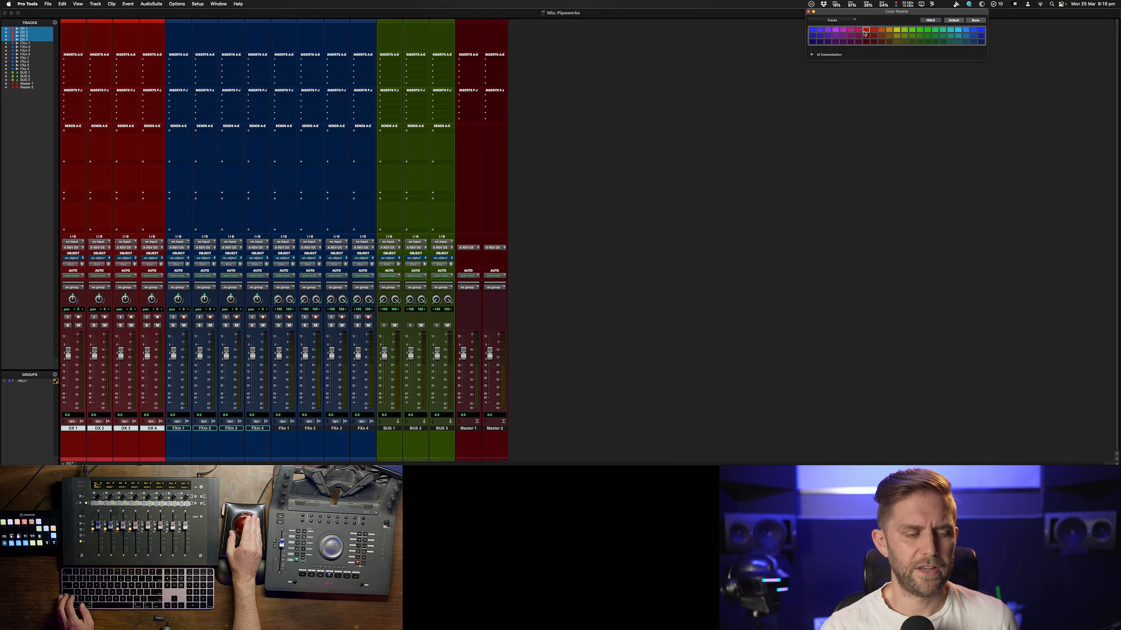
Select the four FXm tracks and color them purple
click(179, 428)
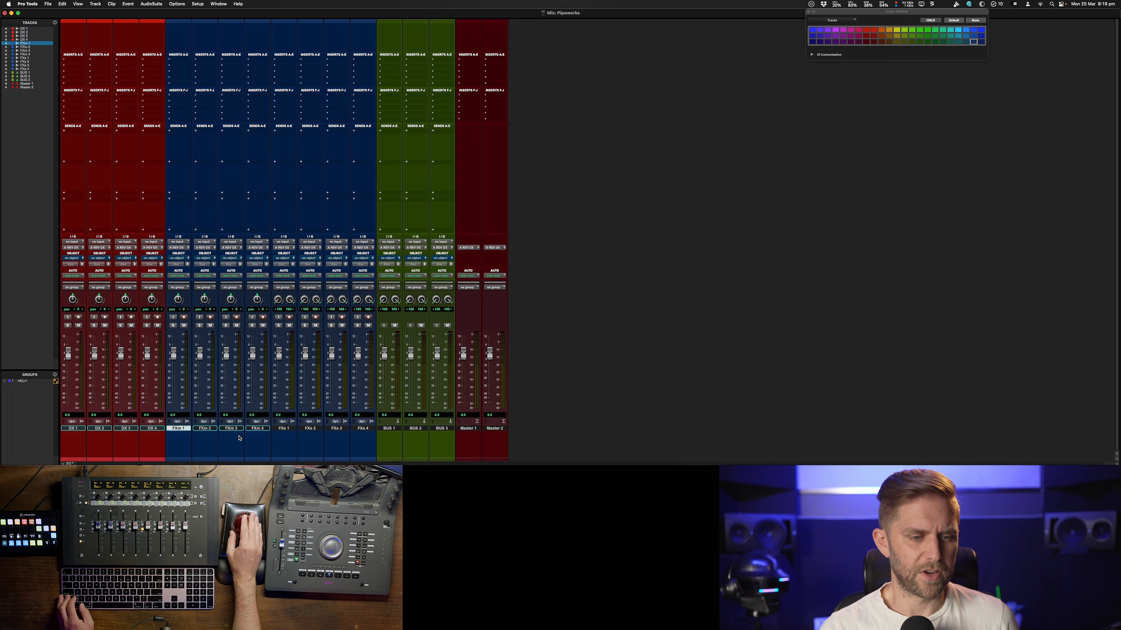
shift+click(265, 429)
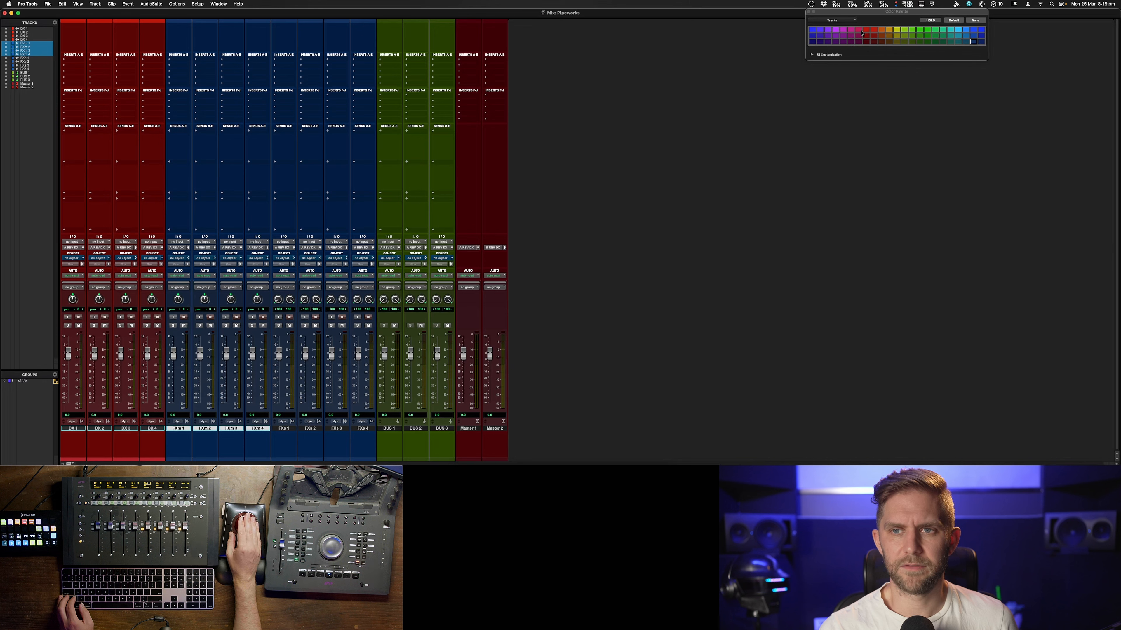
click(835, 31)
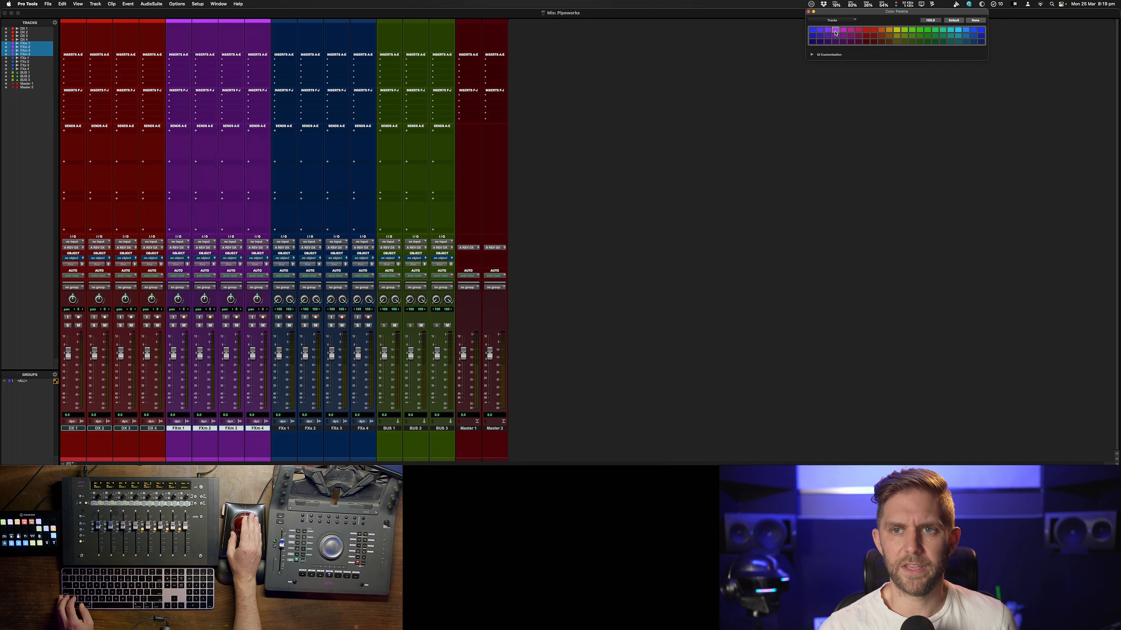
Select the four FXs tracks and color them magenta
click(284, 429)
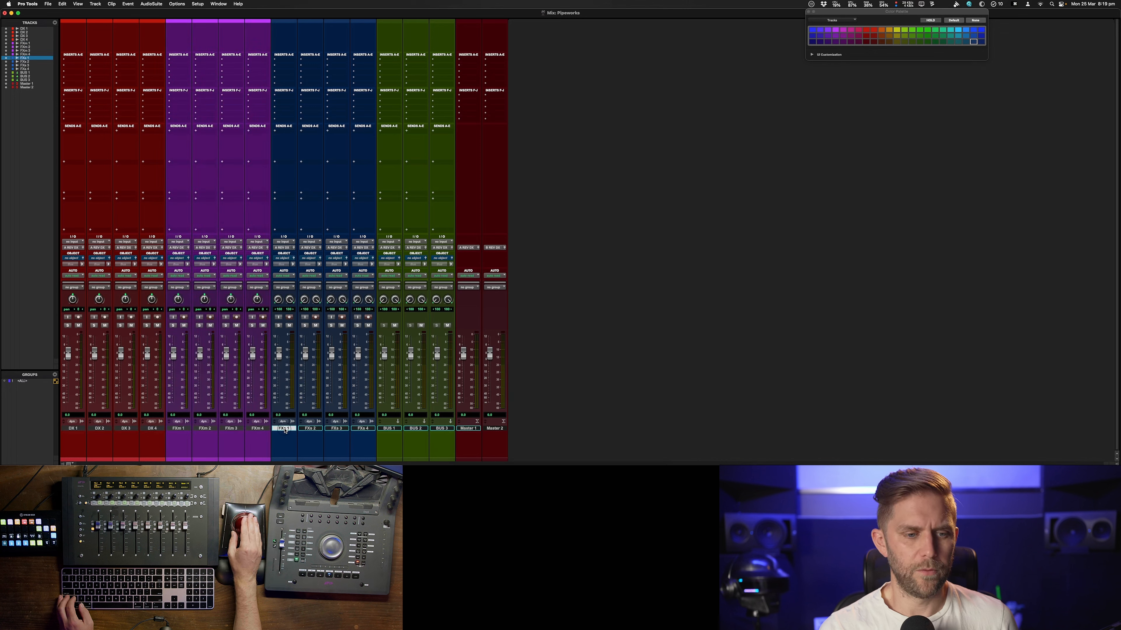
shift+click(372, 428)
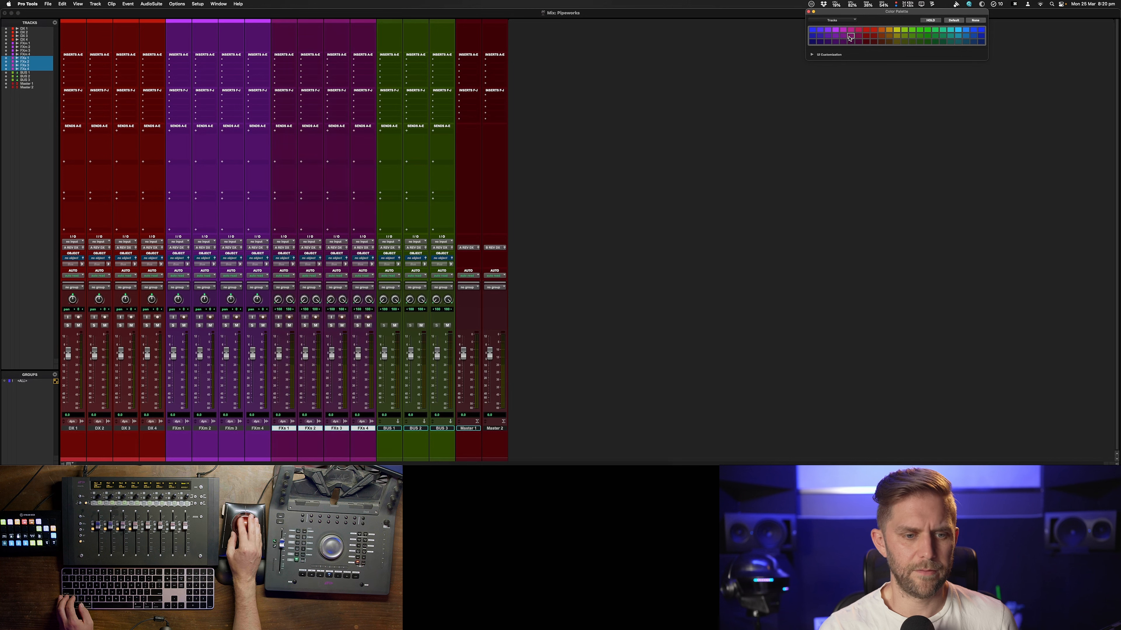
Rename the first two Aux Input tracks DX BUS and FX BUS
click(390, 429)
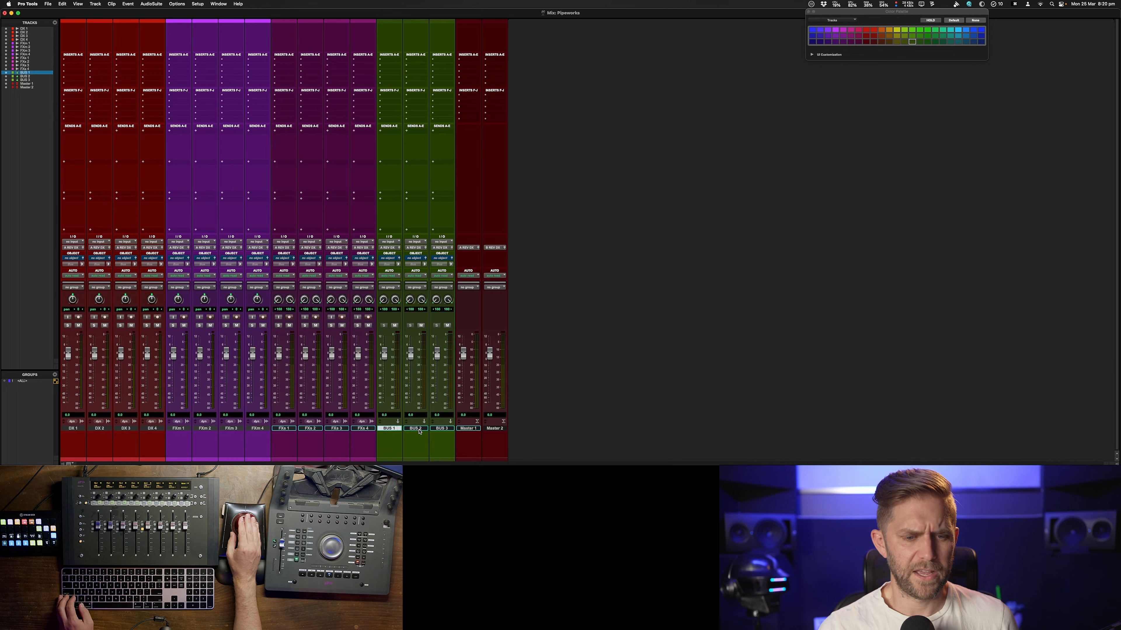
double_click(389, 429)
text(DX VB)
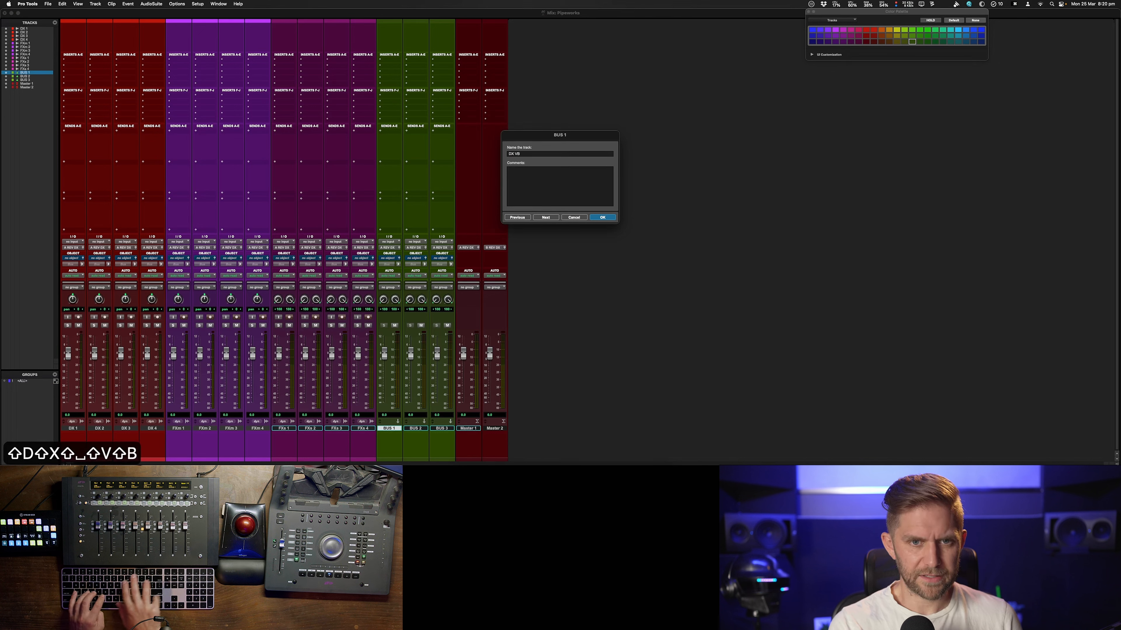
key(BackSpace)
key(BackSpace)
text(BS)
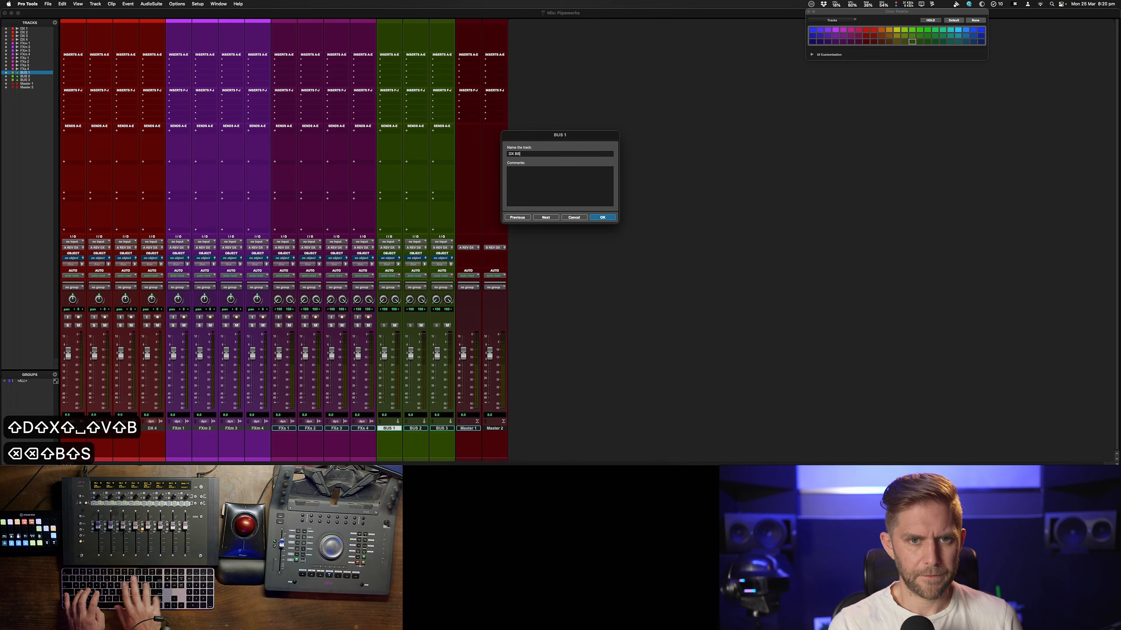
key(BackSpace)
text(US)
key(super+Return)
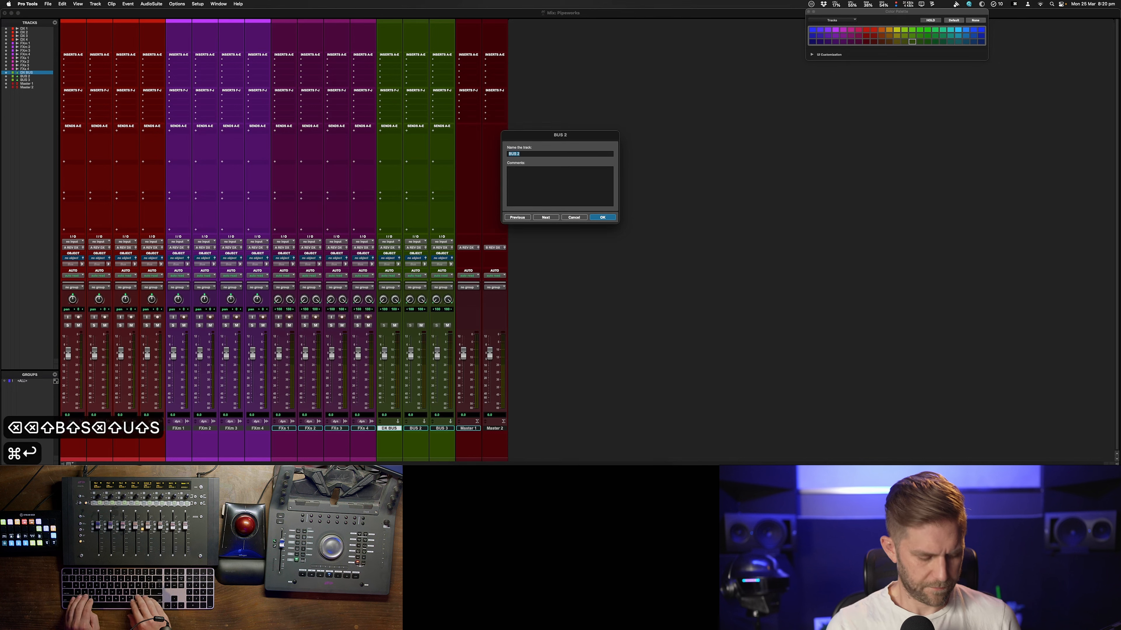
text(FX BUSx)
key(Return)
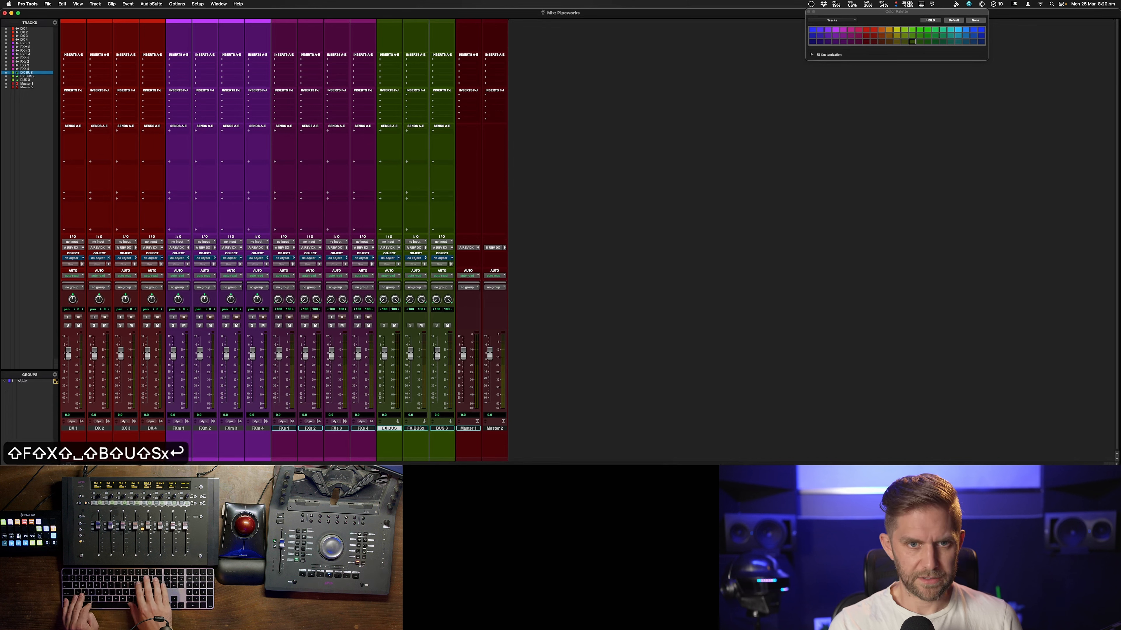
Remove the stray character from the FX BUS name and rename the third Aux Input track MX BUS
double_click(416, 428)
key(Right)
key(BackSpace)
key(super+Return)
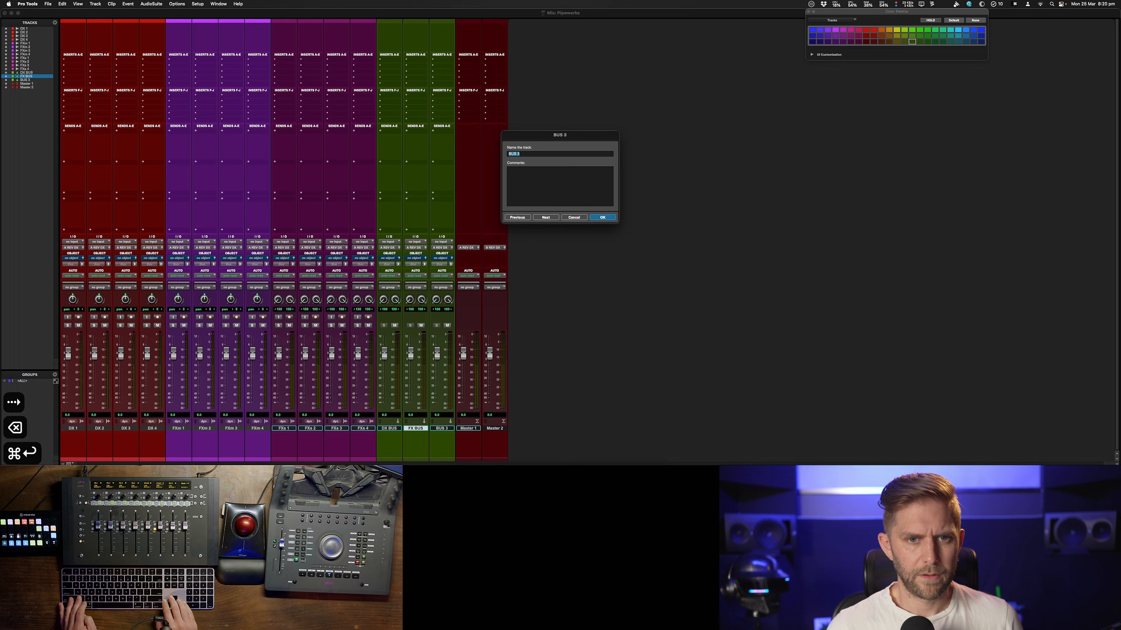
key(BackSpace)
key(BackSpace)
key(BackSpace)
key(BackSpace)
key(BackSpace)
key(BackSpace)
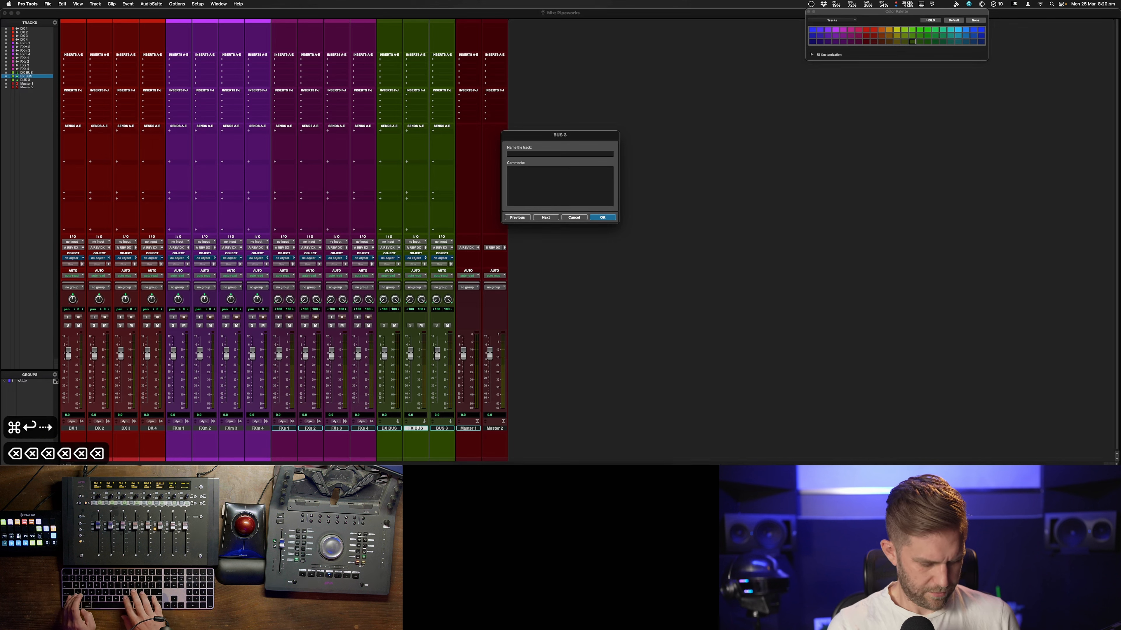
text(MX BUS)
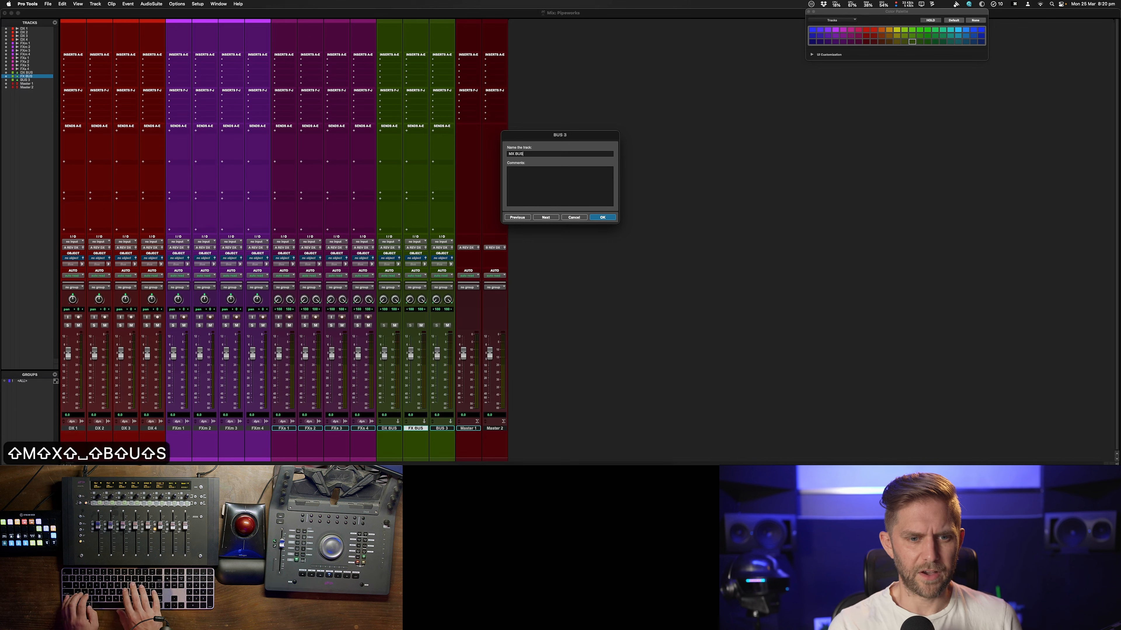
key(Return)
Add 4 stereo audio tracks named MX after the FXs tracks
click(363, 428)
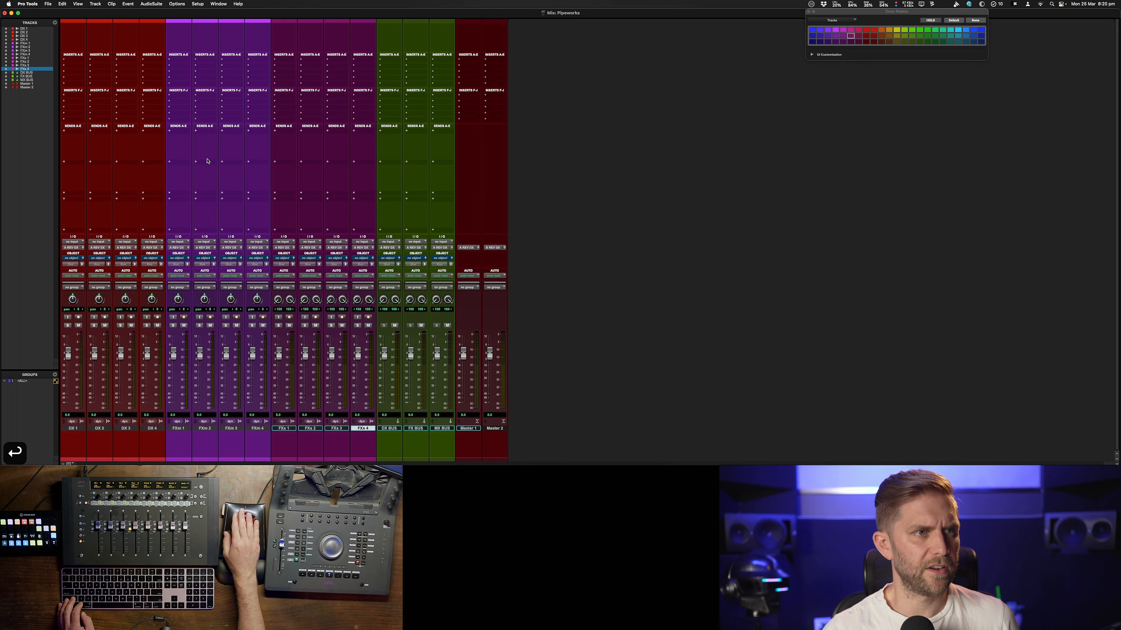
click(103, 4)
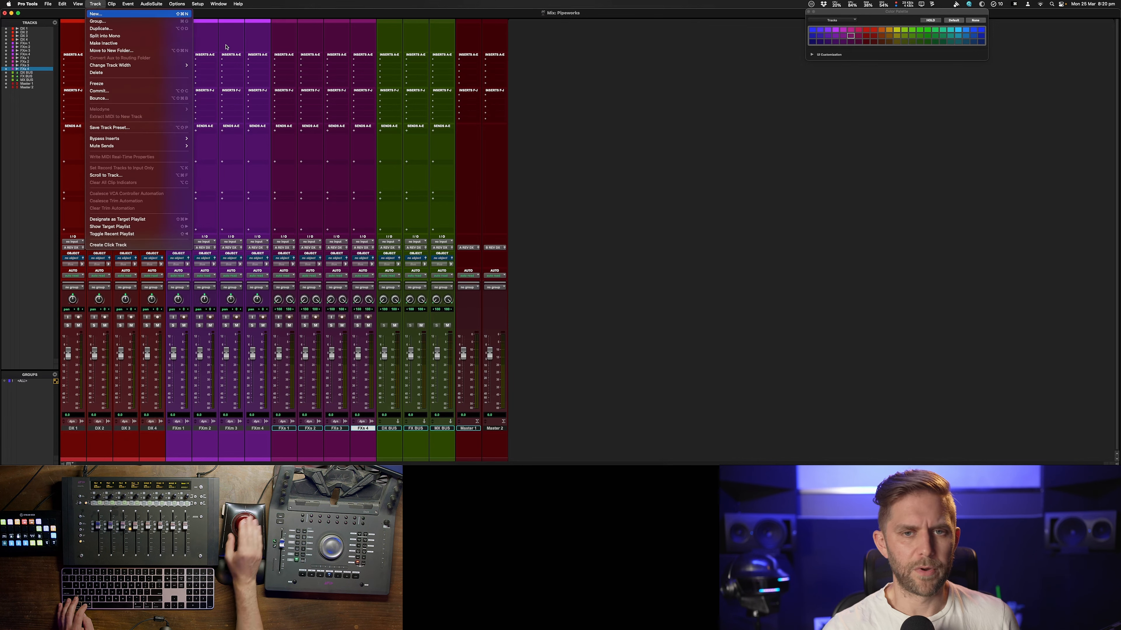
key(super+shift+n)
key(super+Right)
key(Tab)
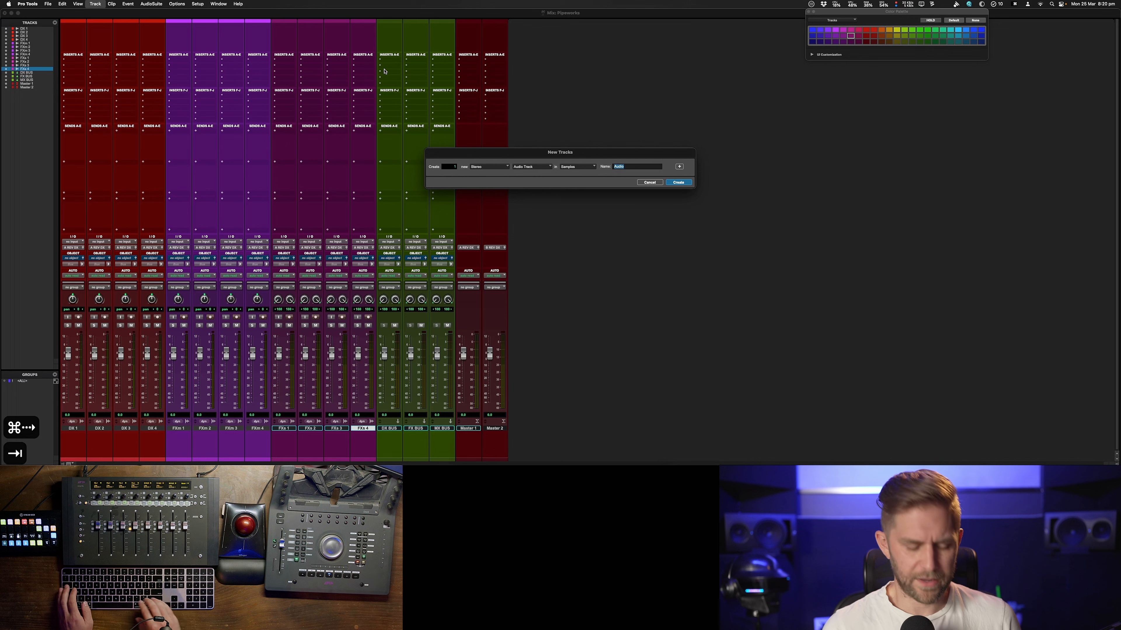
text(MX)
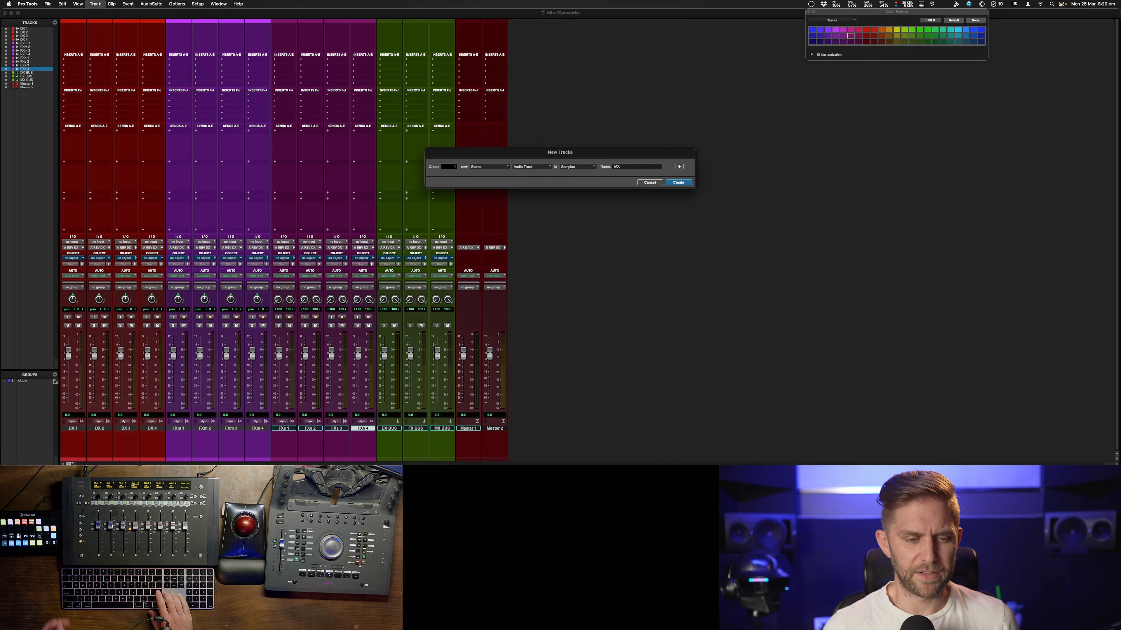
key(Tab)
text(4)
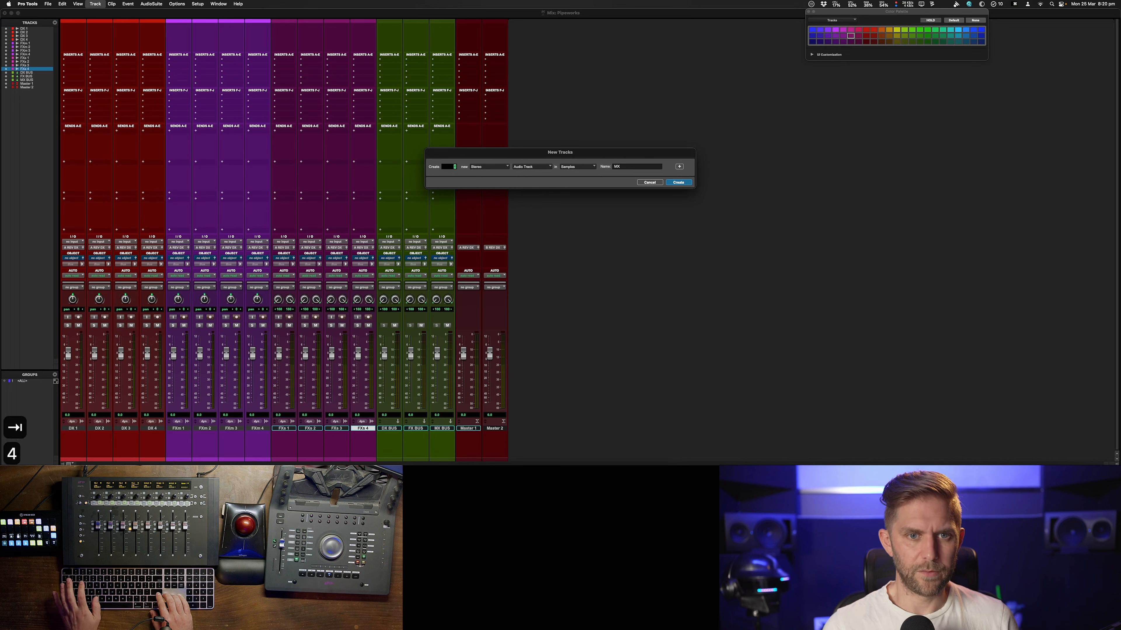
key(Tab)
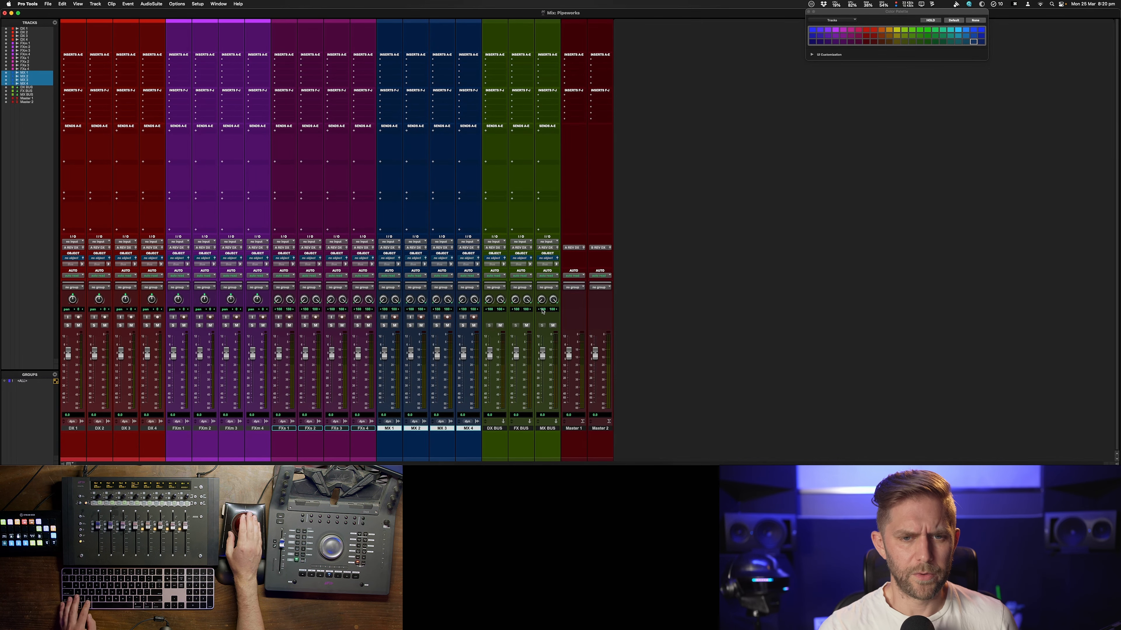
Assign the three bus tracks' inputs to the 2.0 DX, FX and MX stereo buses
click(495, 429)
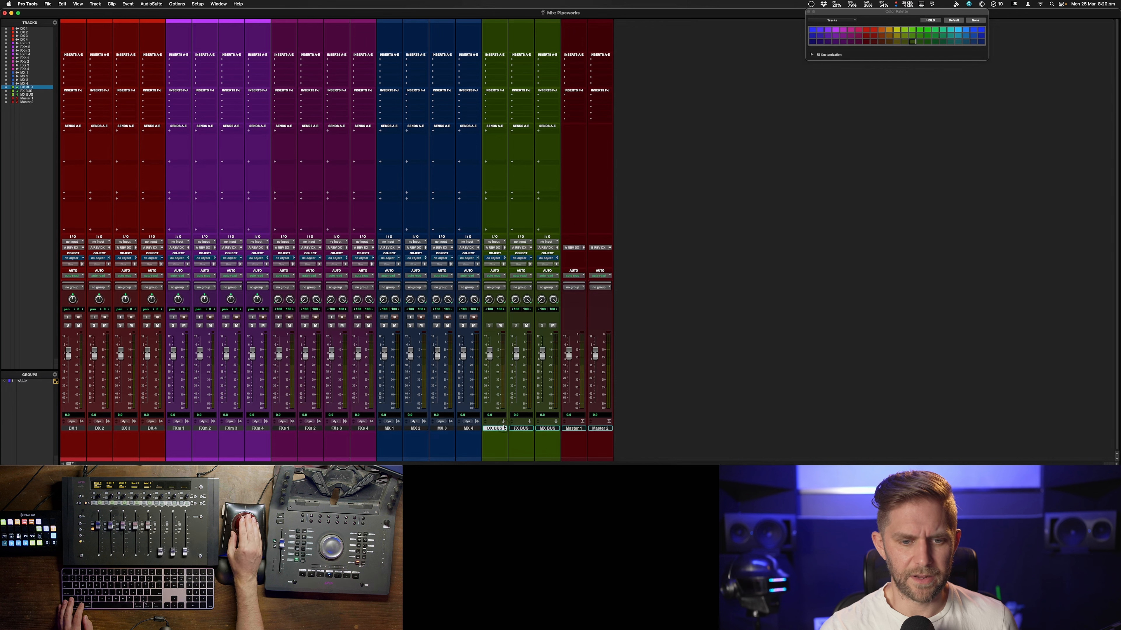
shift+click(542, 430)
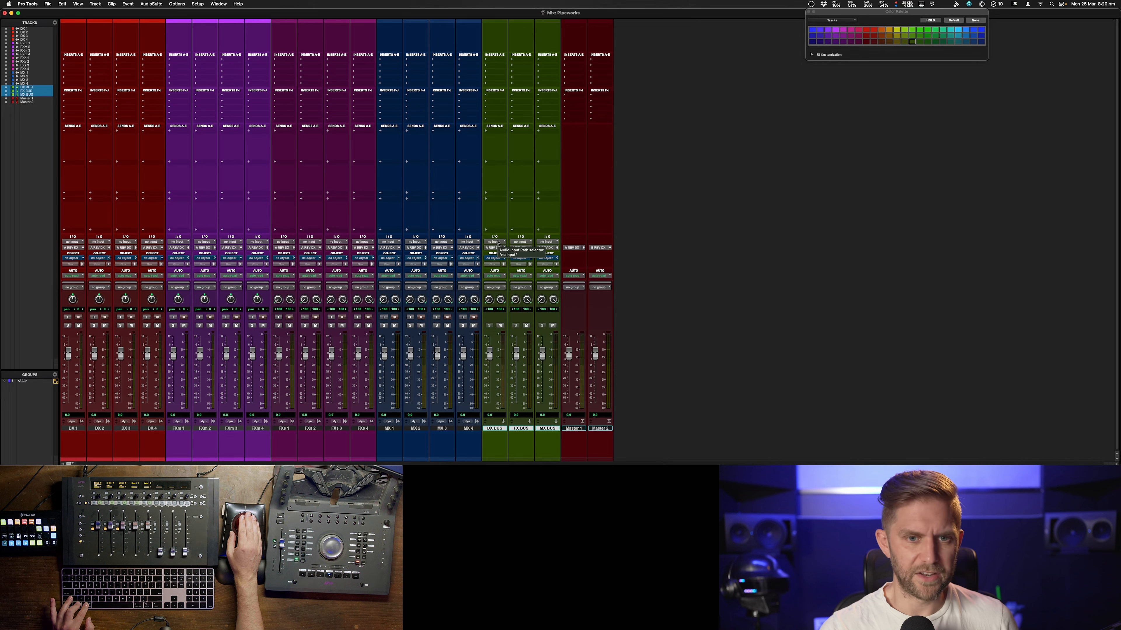
click(495, 242)
mouse_move(498, 242)
mouse_move(557, 246)
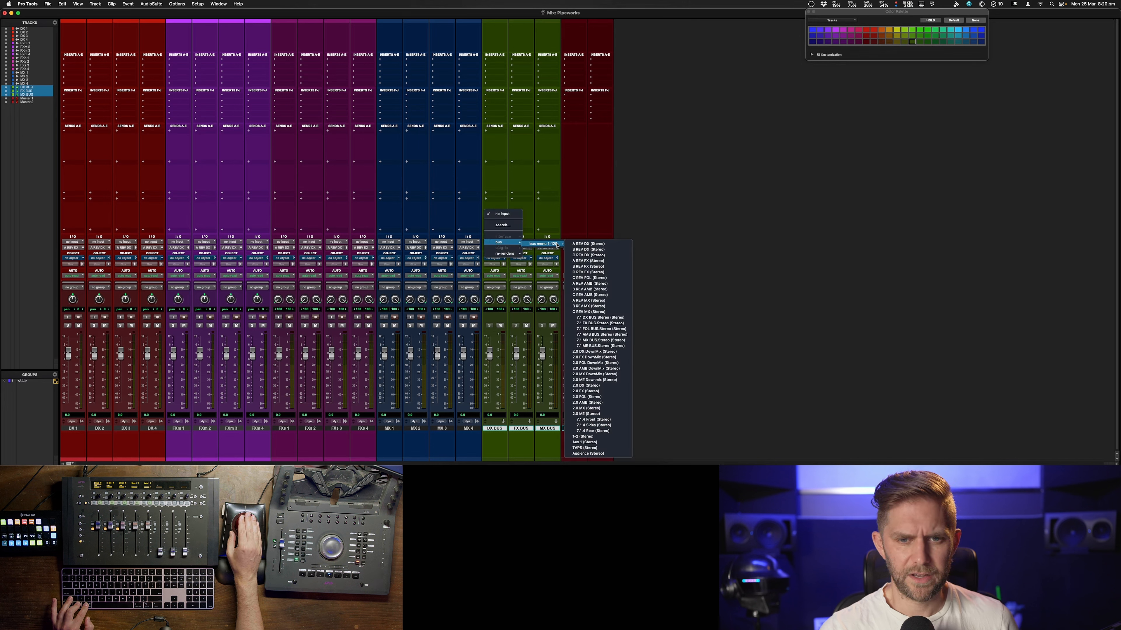
click(601, 387)
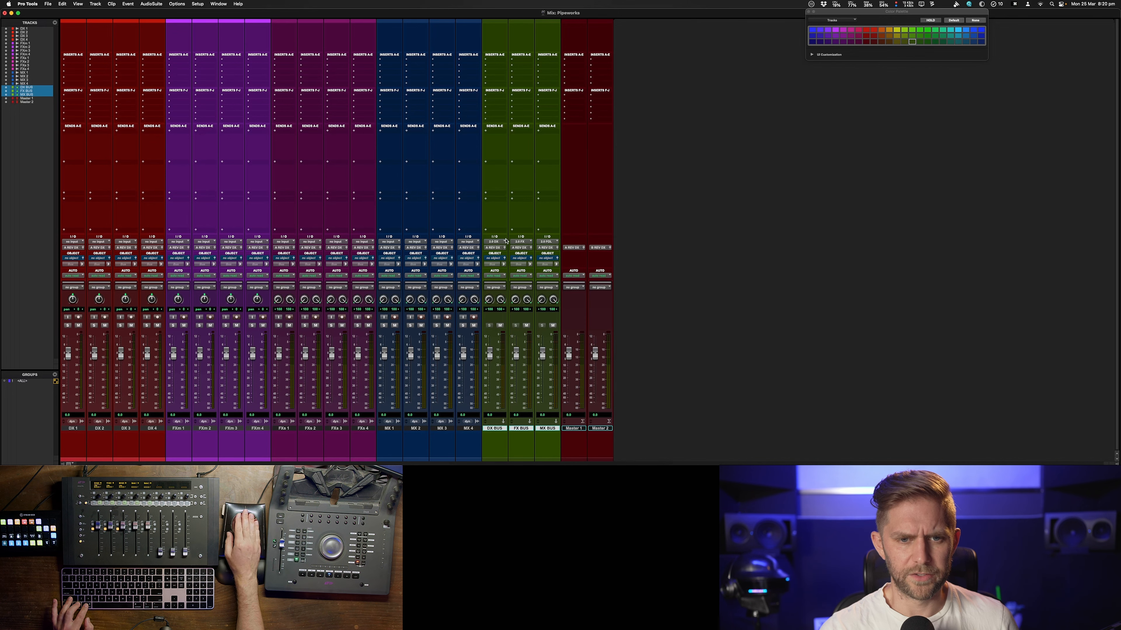
click(541, 244)
mouse_move(596, 244)
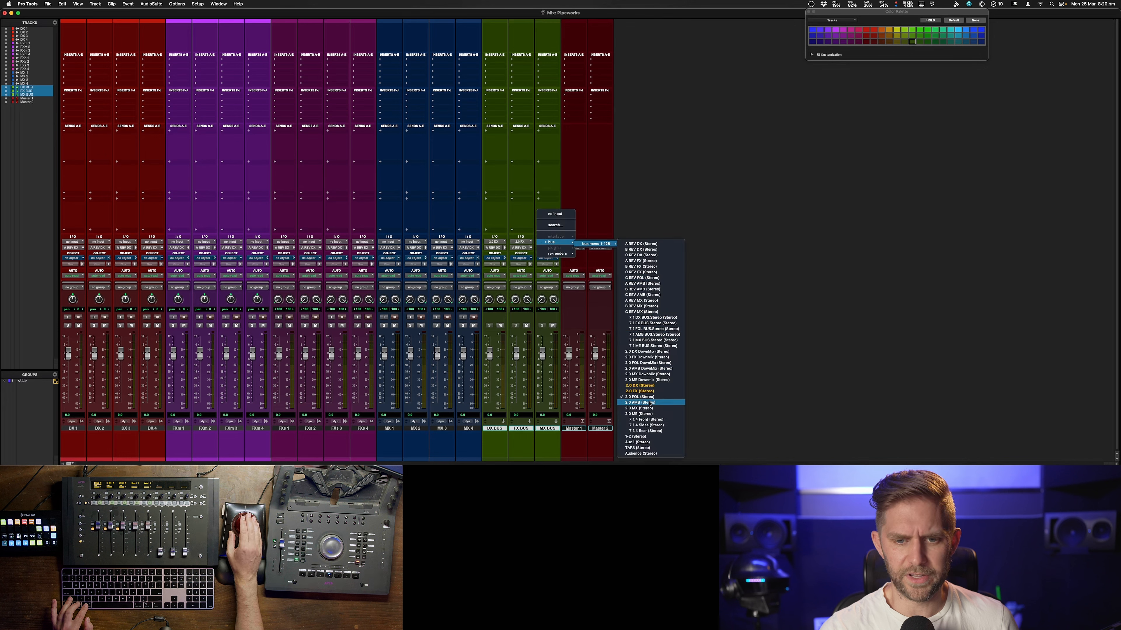
click(640, 409)
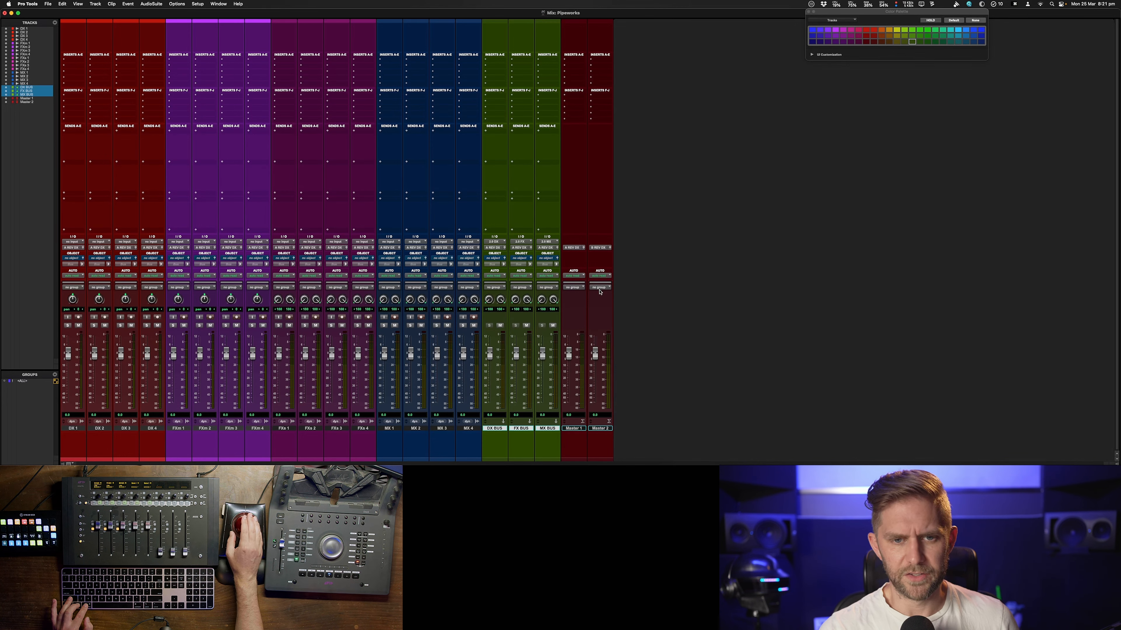
Set Master 1's output to 2.0 MASTER (Stereo)
click(584, 248)
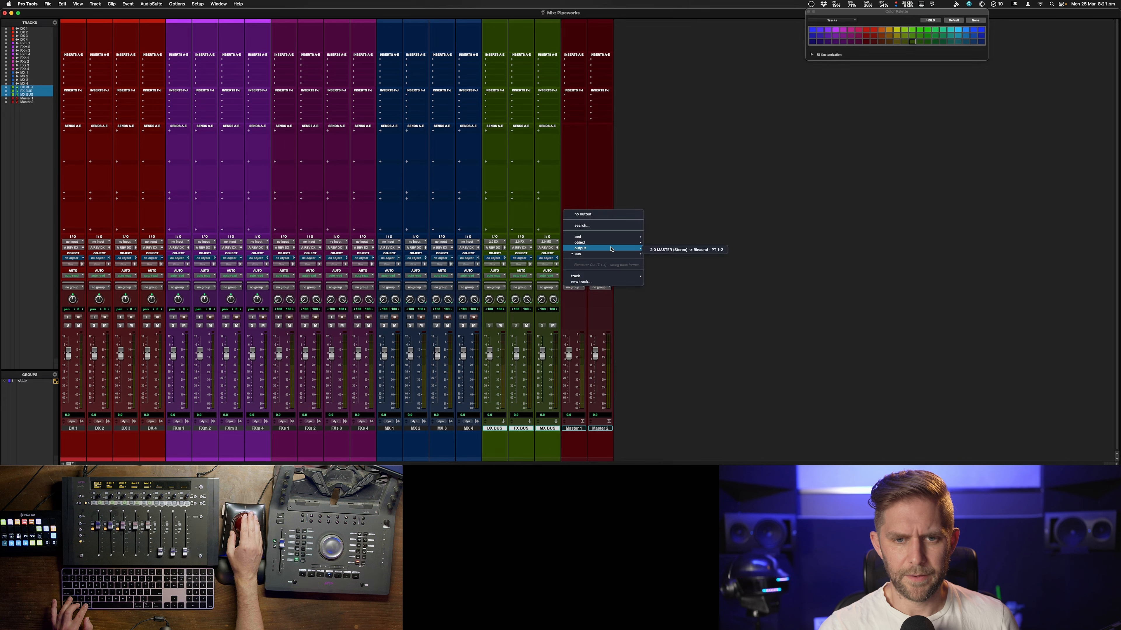
mouse_move(609, 247)
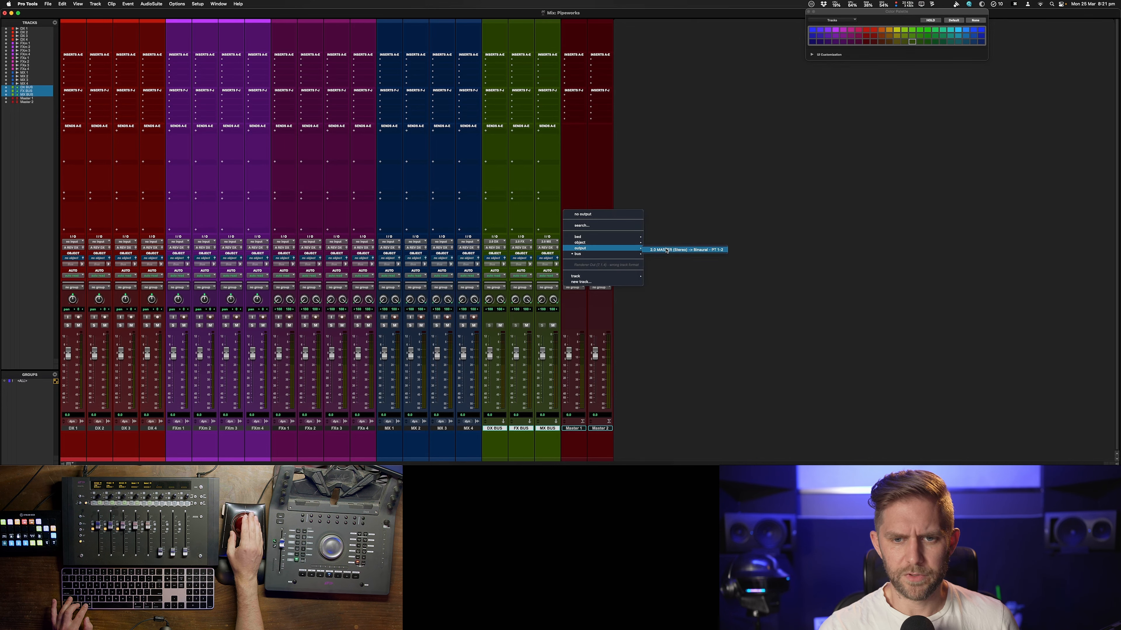
click(663, 250)
Route Master 2's output to a bus from the bus submenu
click(602, 248)
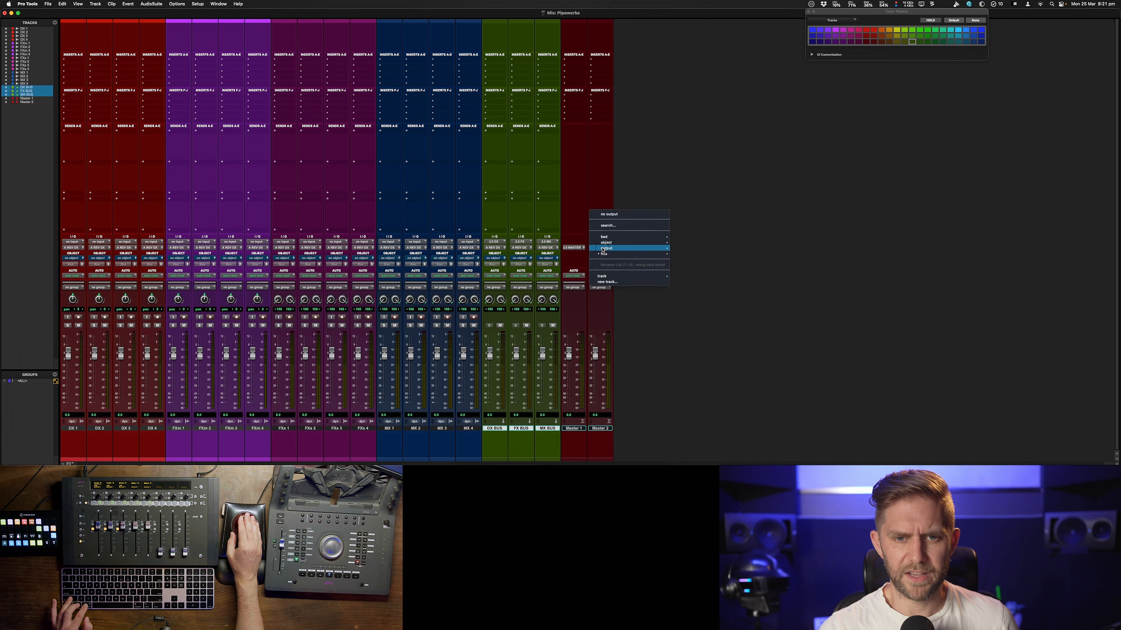
mouse_move(619, 246)
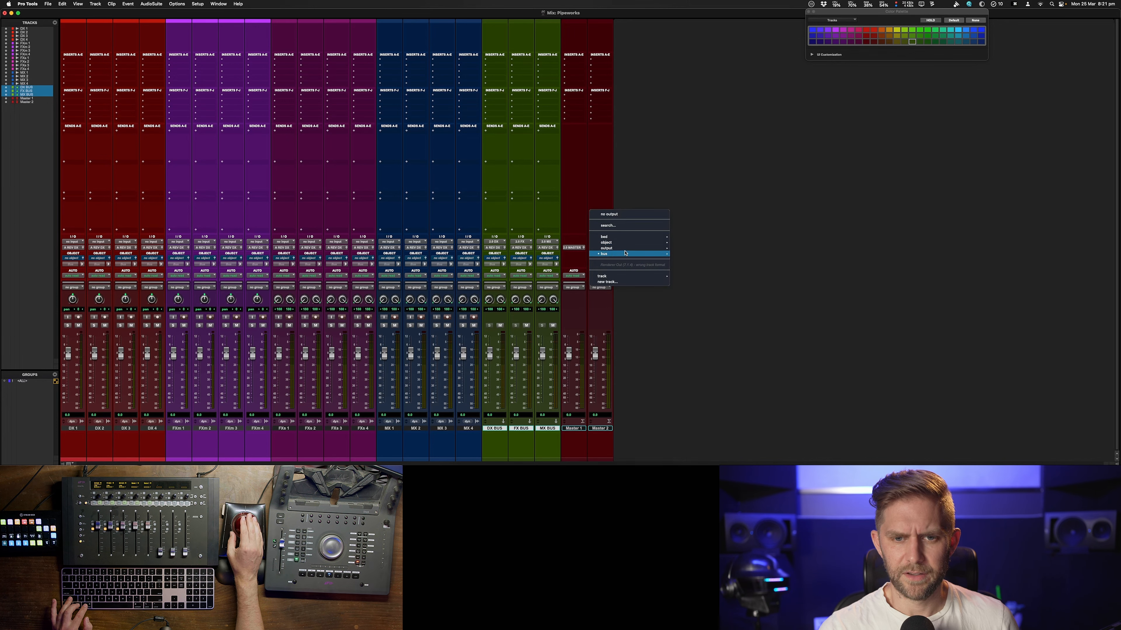
mouse_move(688, 261)
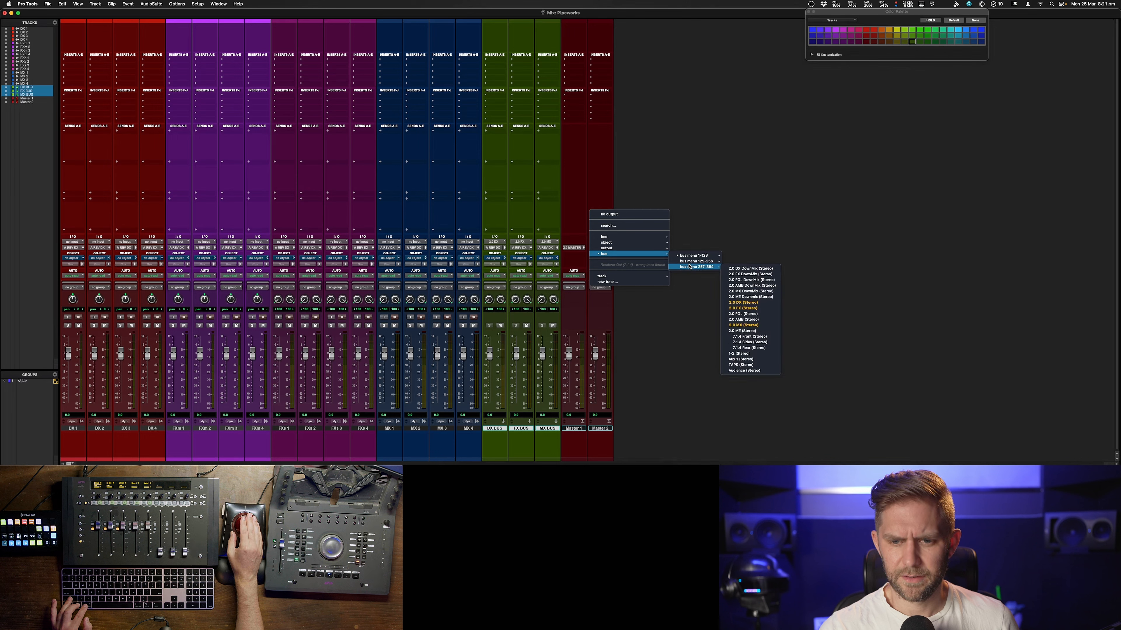
click(693, 219)
Open I/O Setup's bus page and rename the last bus to STREAM
click(198, 4)
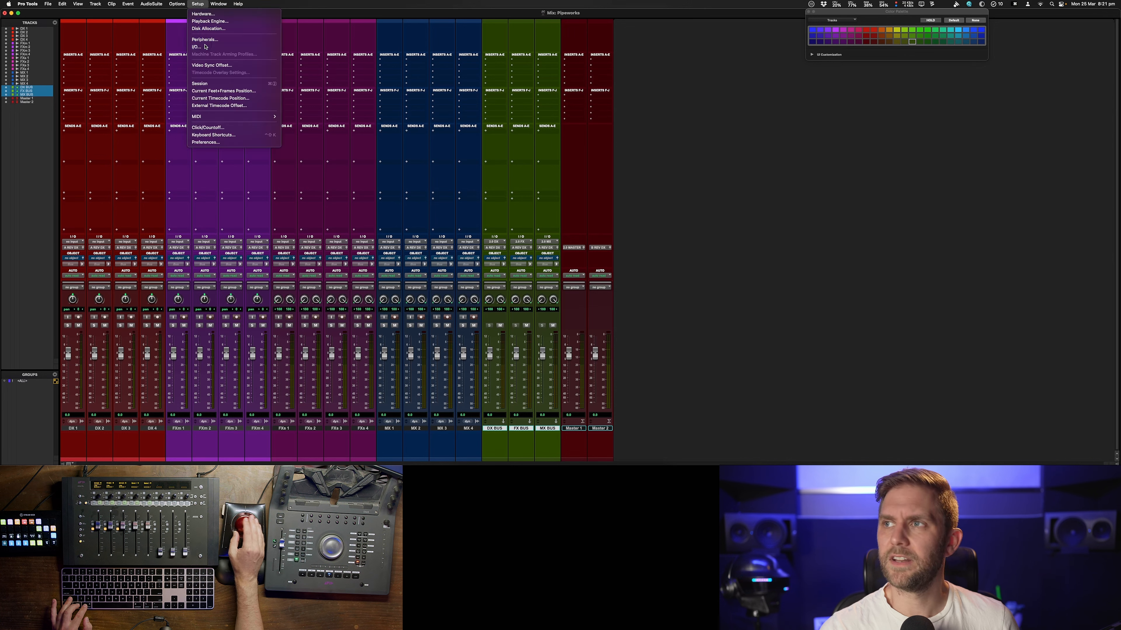
click(197, 47)
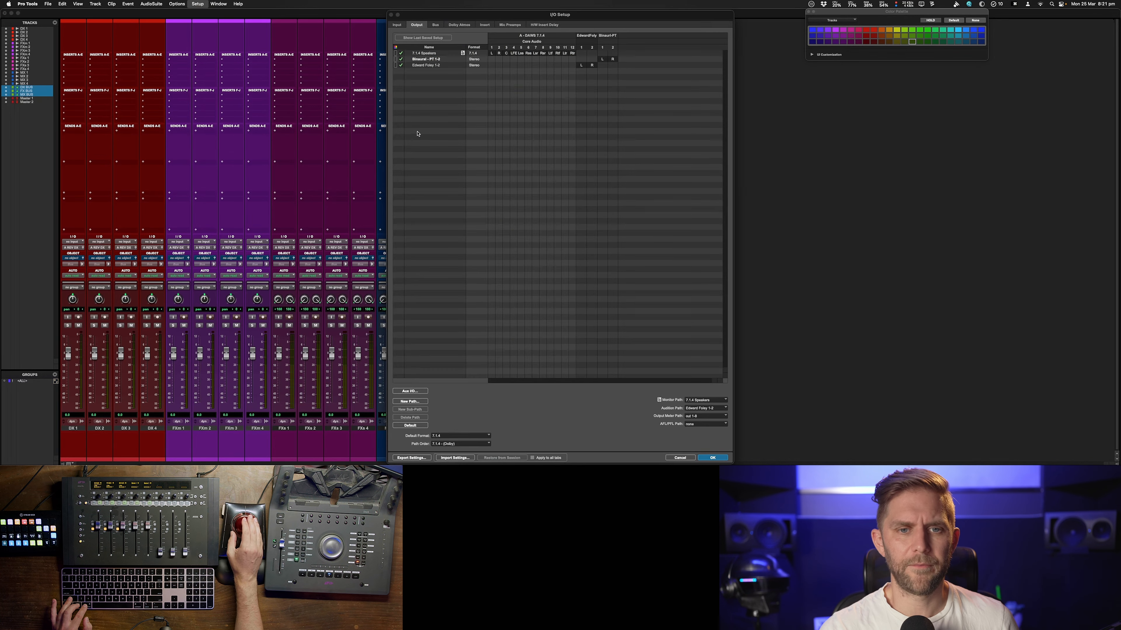
click(435, 25)
scroll(417, 342, down, 4)
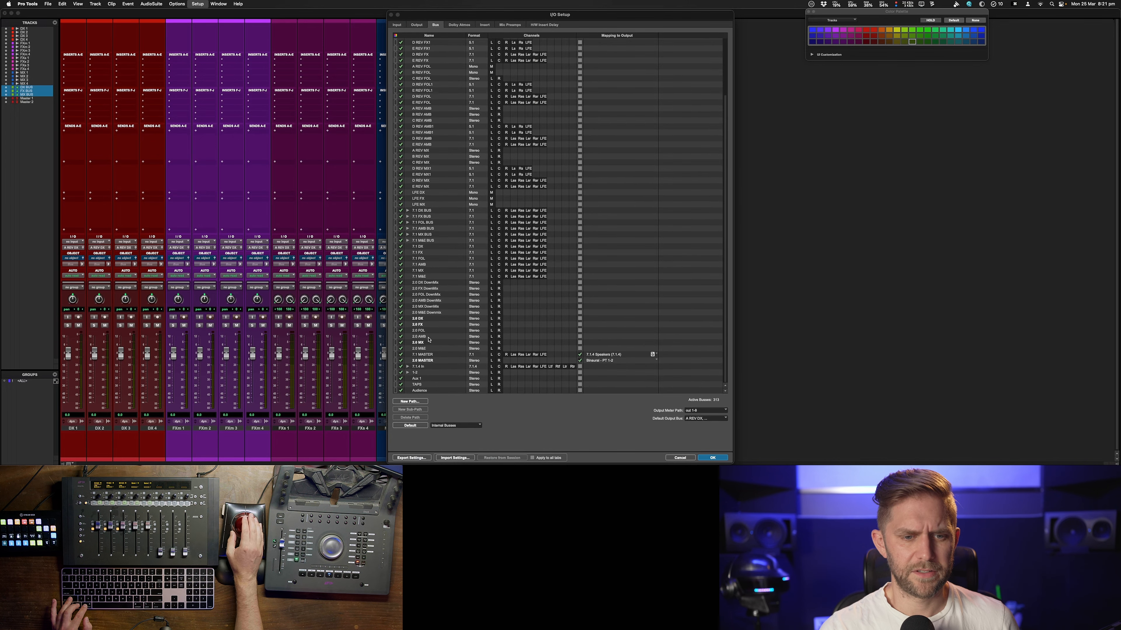
double_click(426, 390)
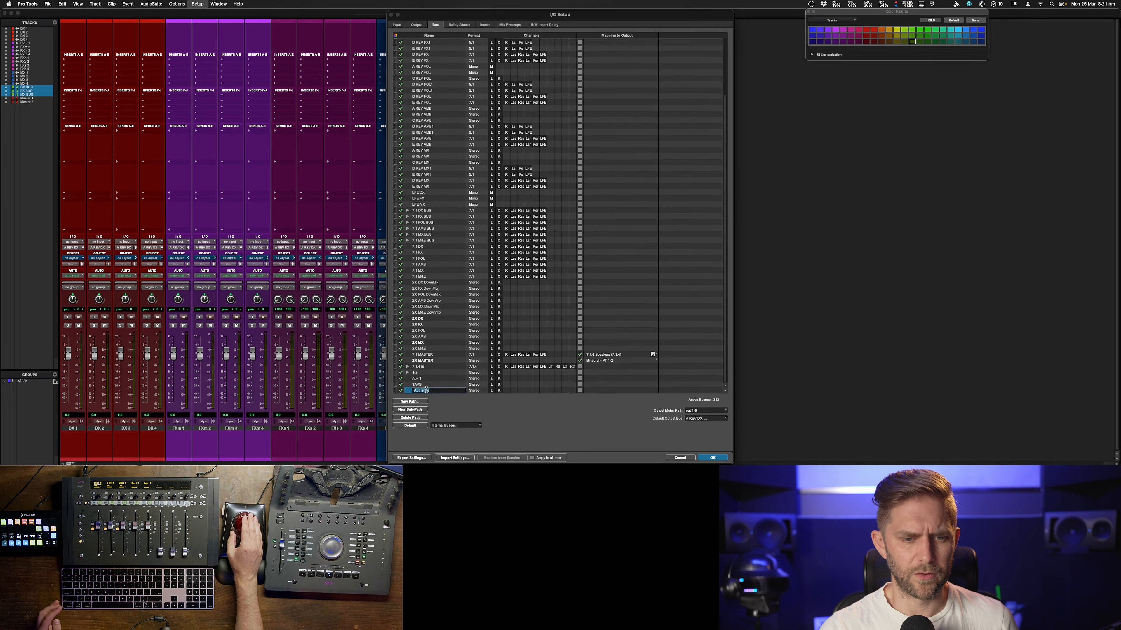
text(STREAM)
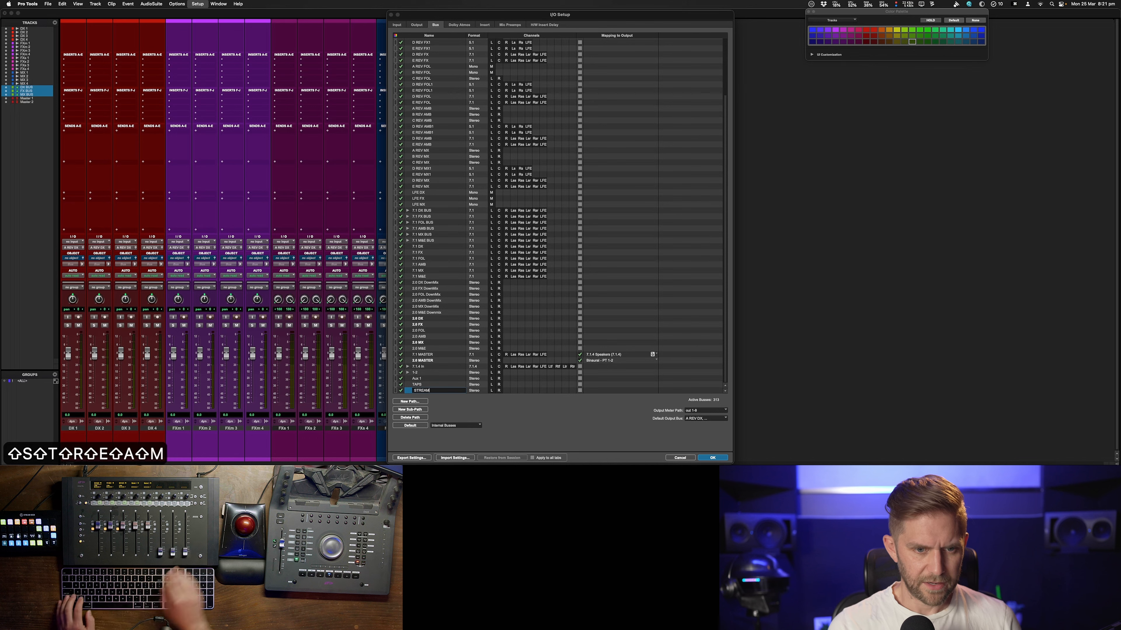
Delete the unused 7.1.4, 1-2, Aux 1 and TAPE buses
click(417, 385)
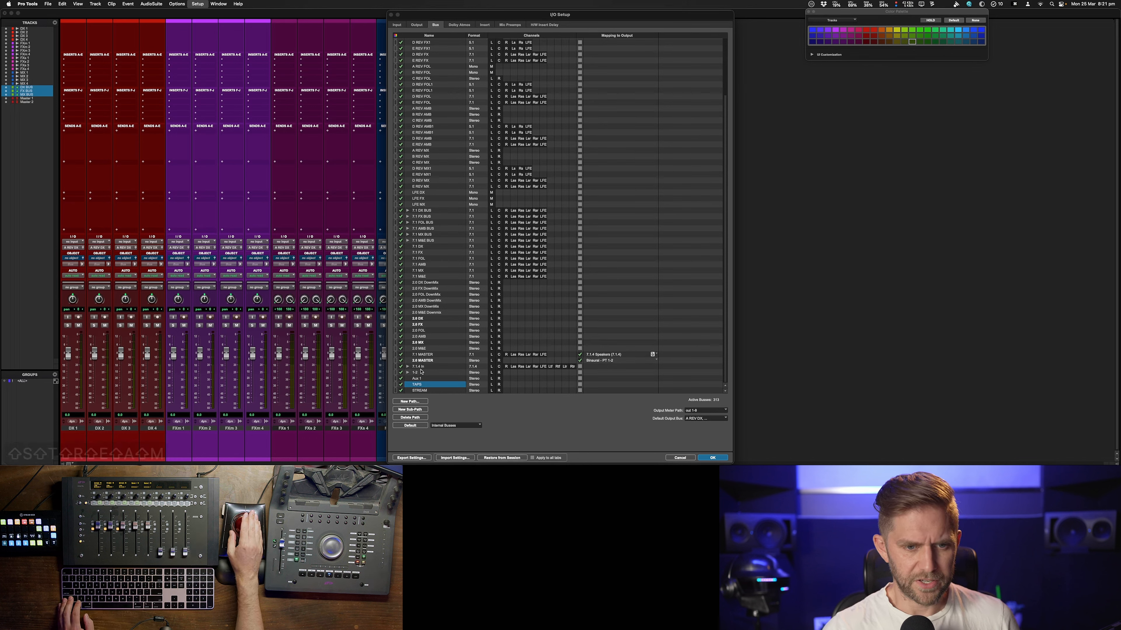
shift+click(423, 367)
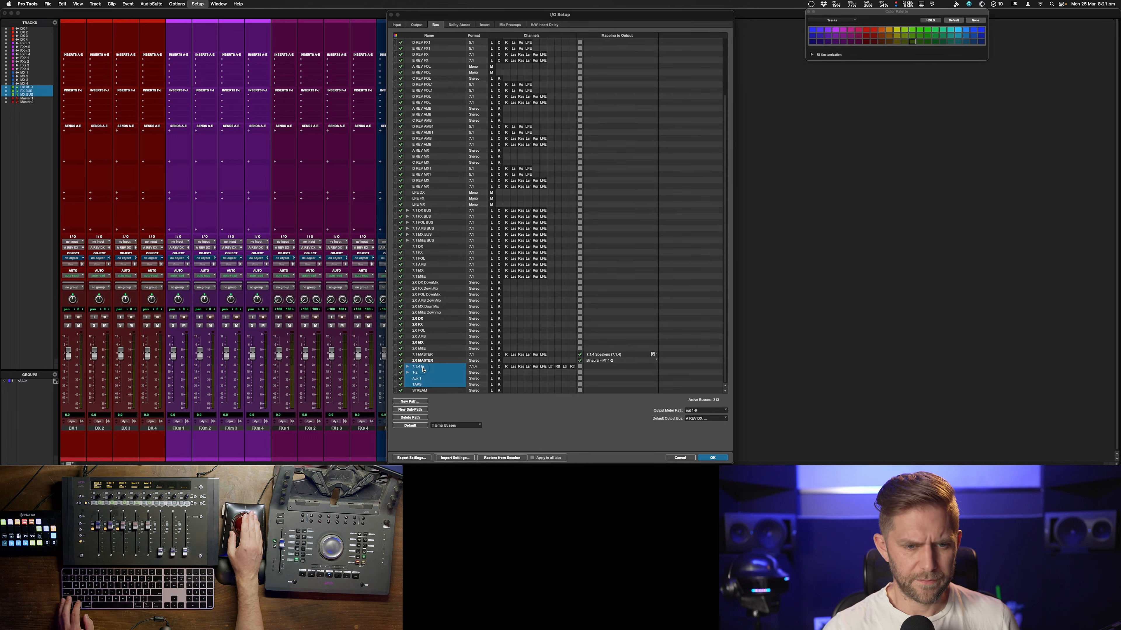
click(416, 418)
scroll(439, 375, down, 2)
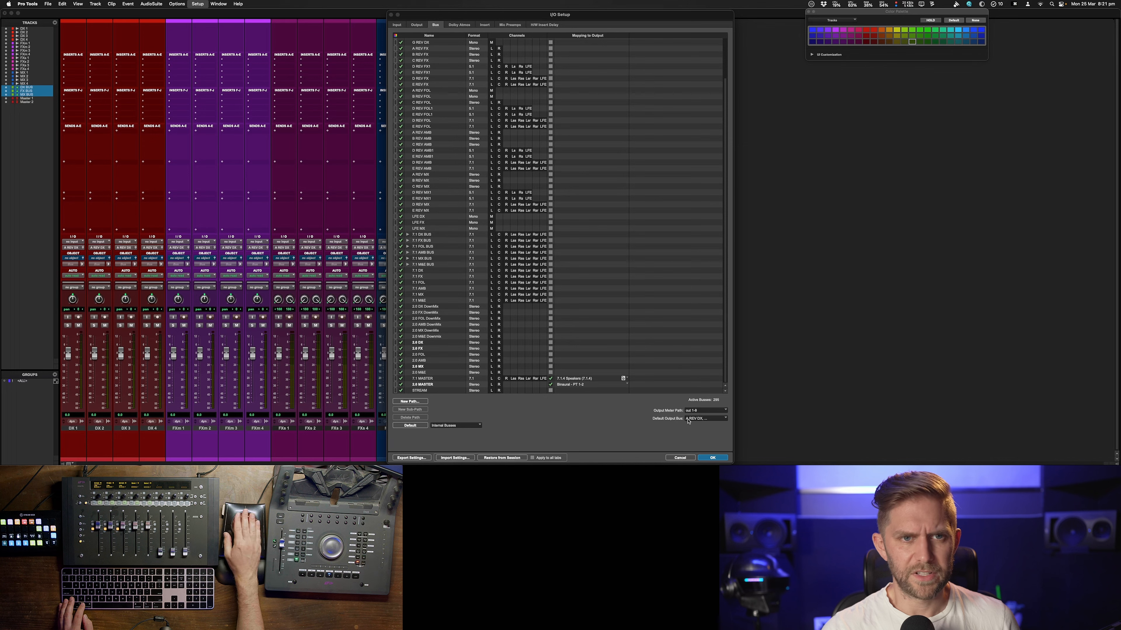
scroll(480, 94, up, 3)
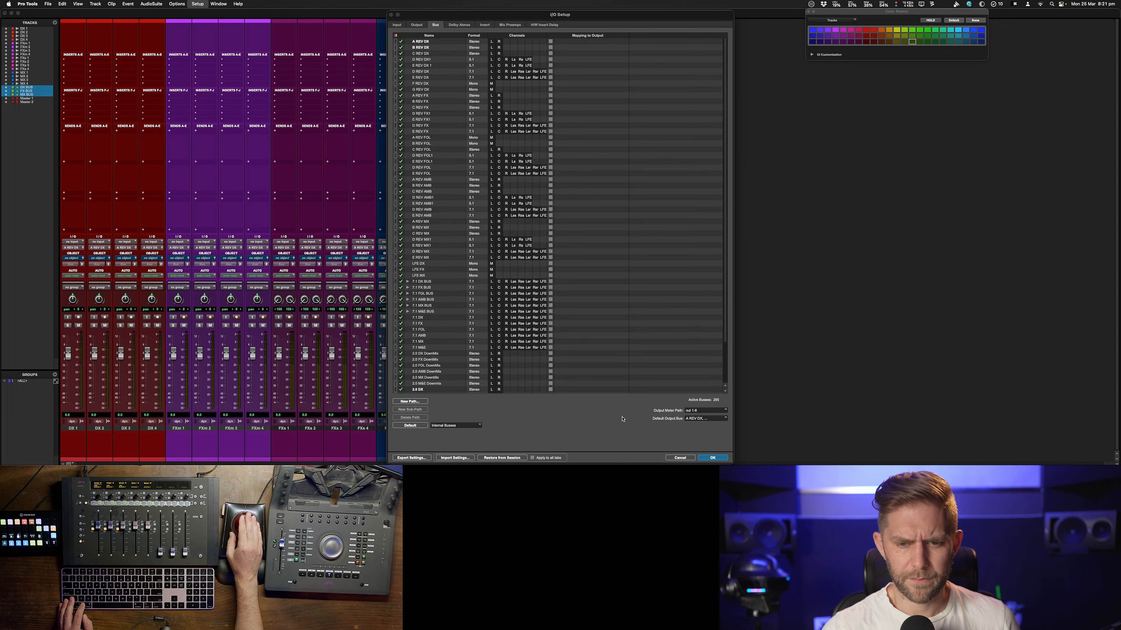
click(411, 458)
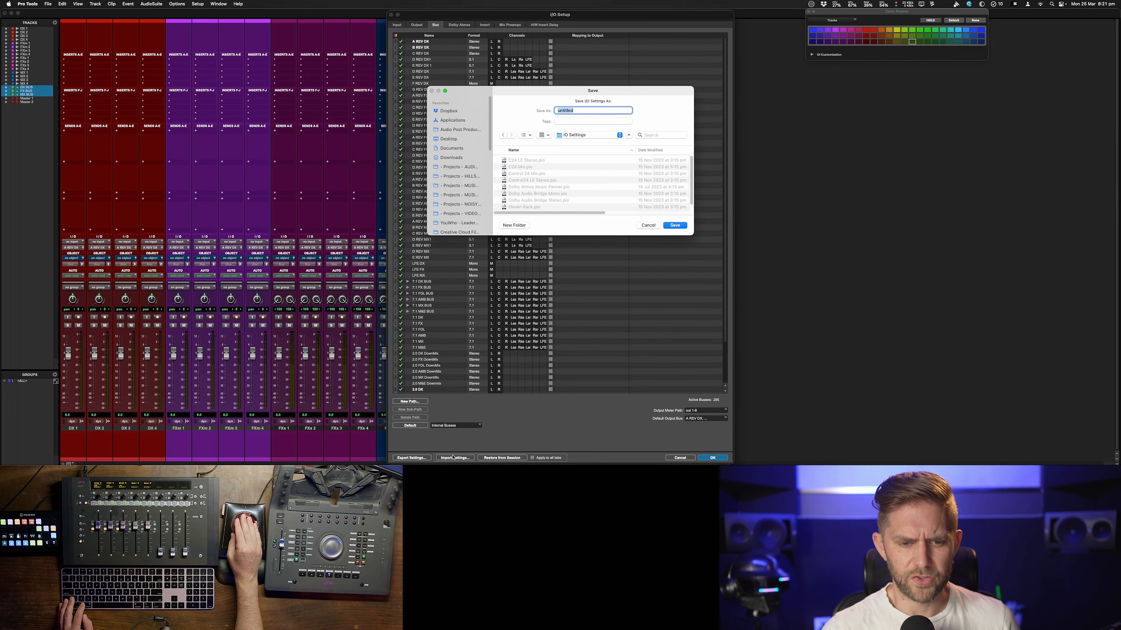
click(648, 225)
Map the STREAM bus to the Binaural - PT 1-2 output and close I/O Setup
click(417, 25)
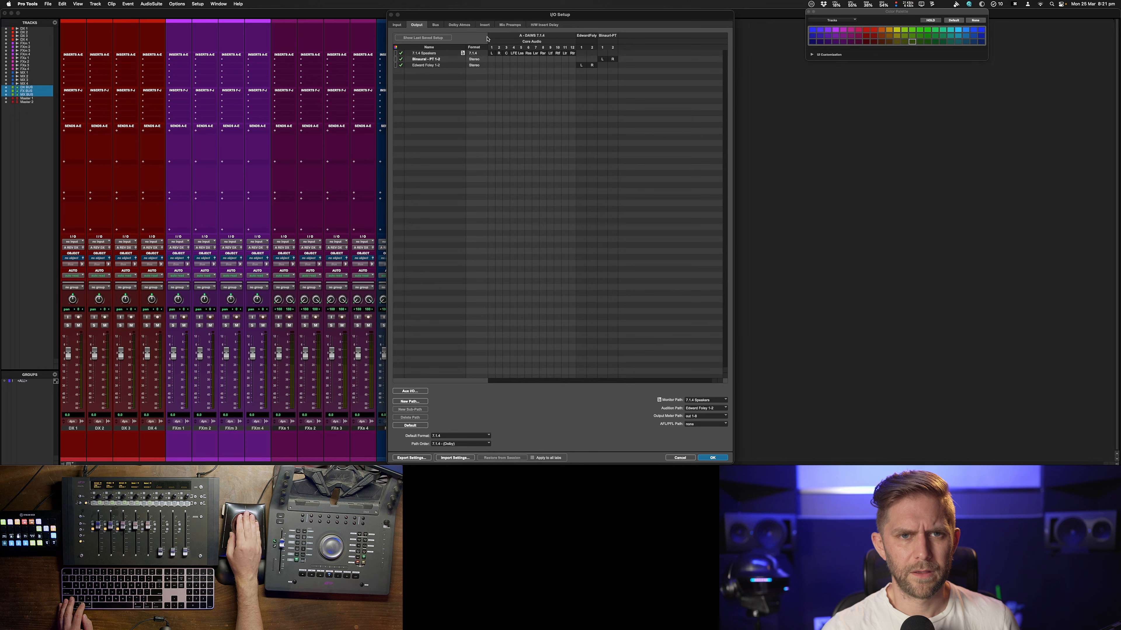
click(436, 25)
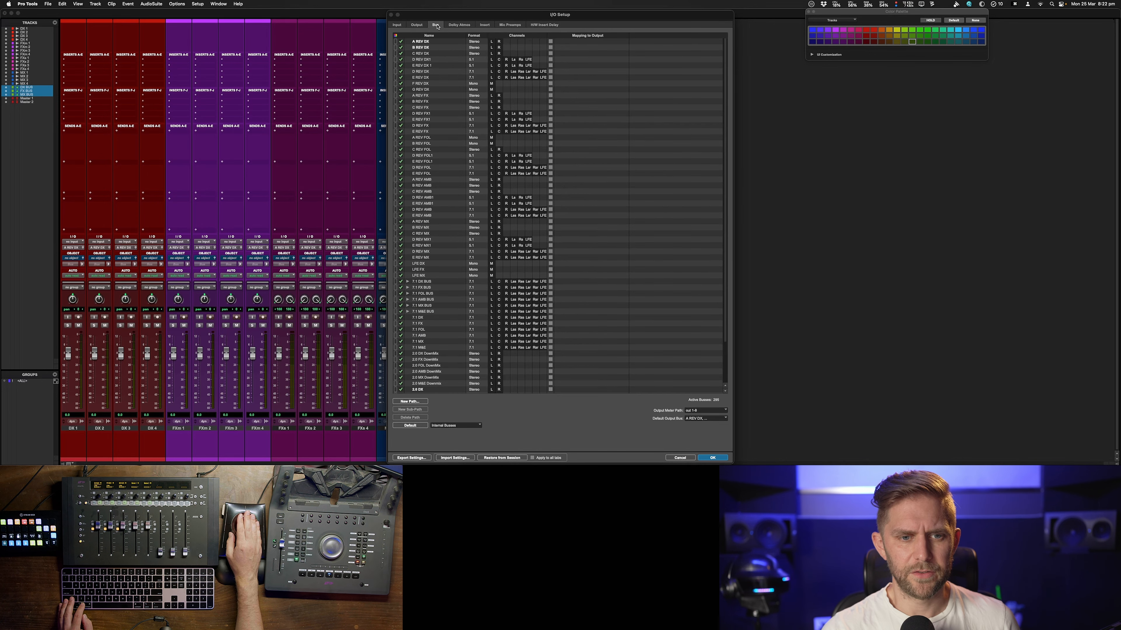
scroll(593, 300, down, 3)
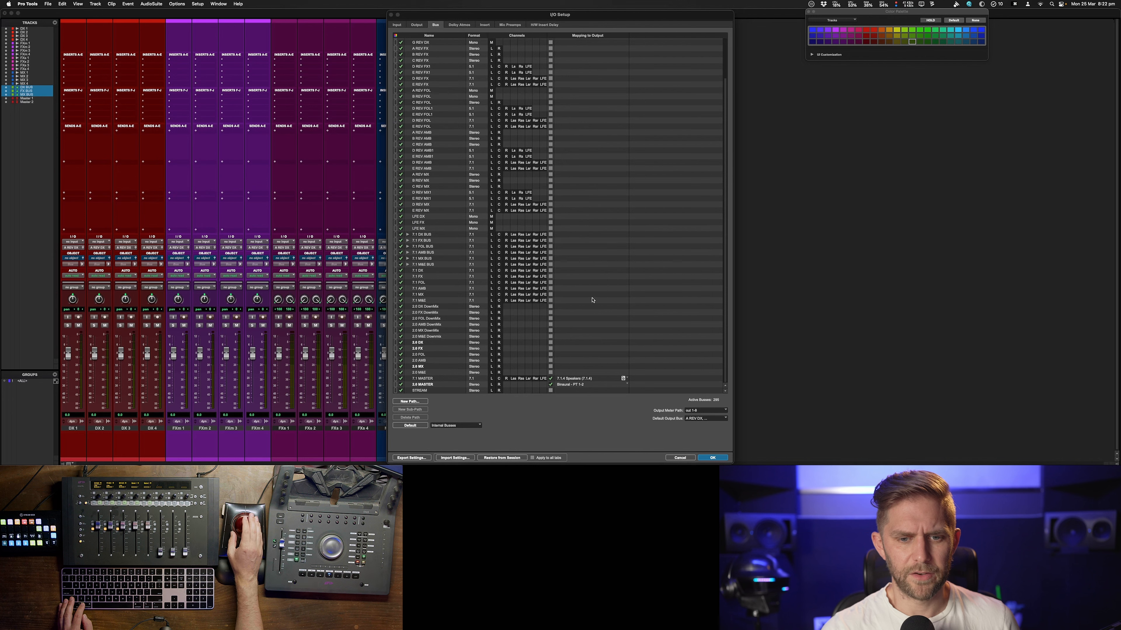
click(551, 385)
click(550, 379)
click(550, 385)
click(587, 385)
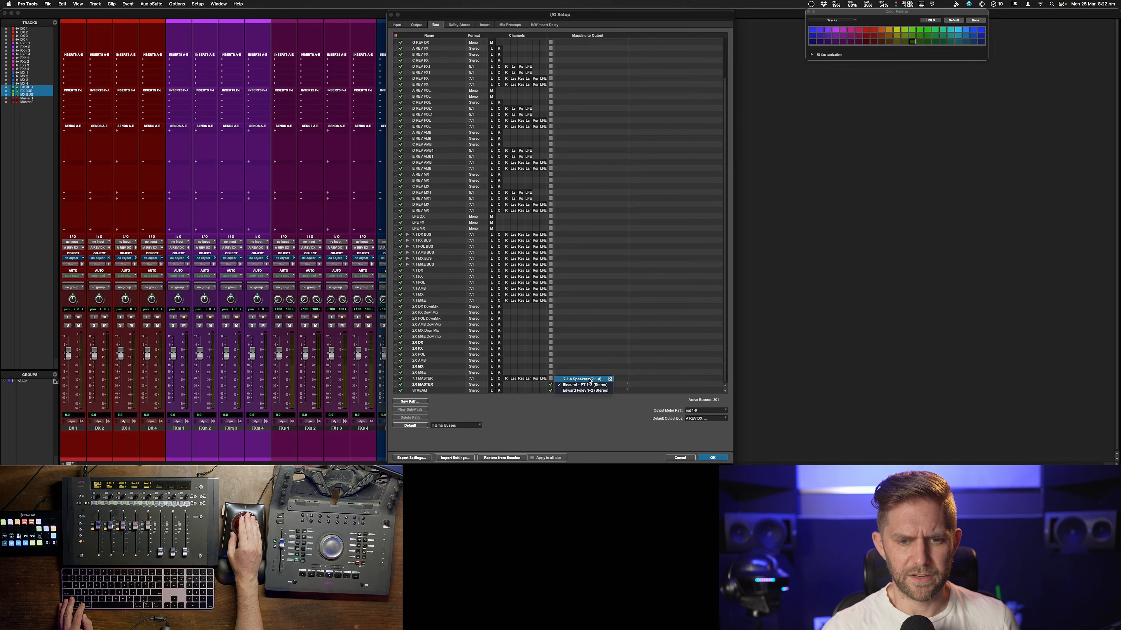
click(587, 382)
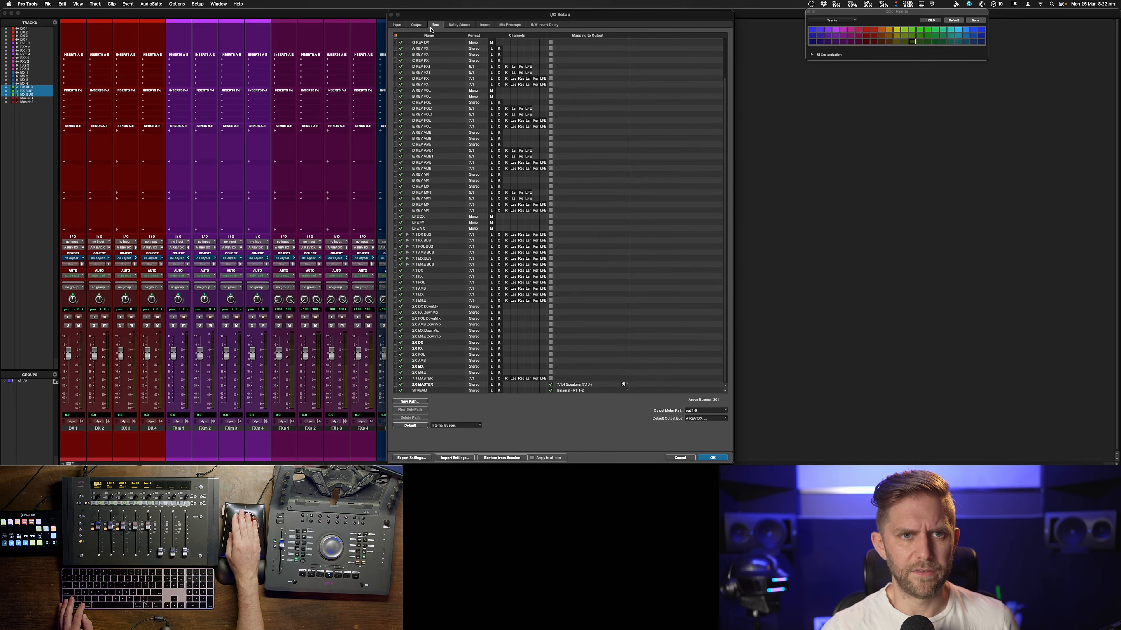
click(416, 25)
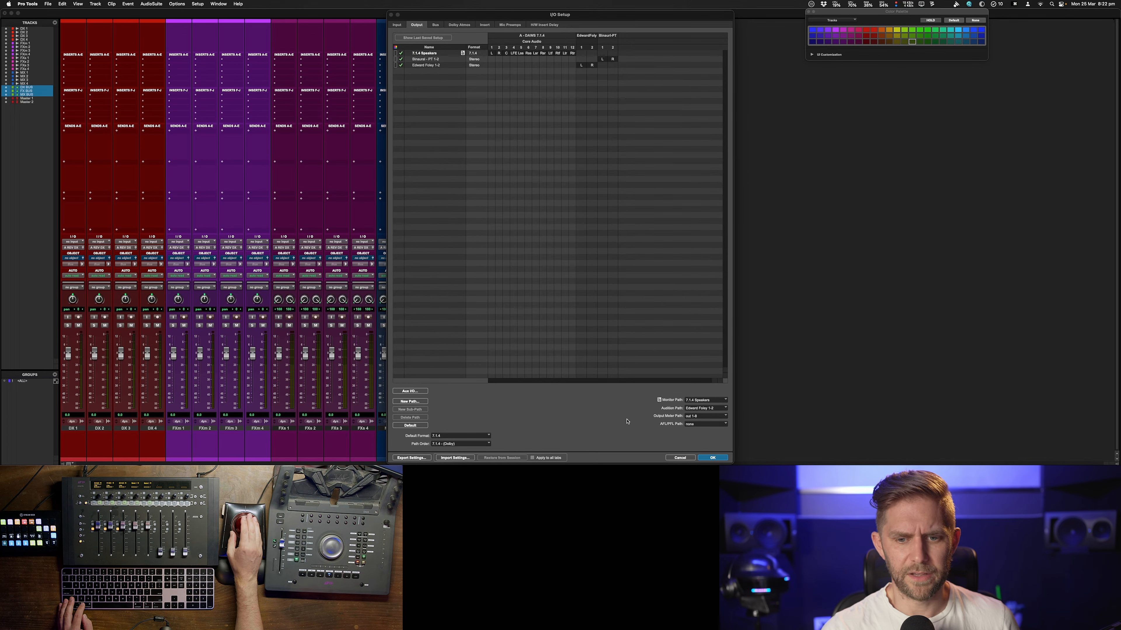
click(708, 457)
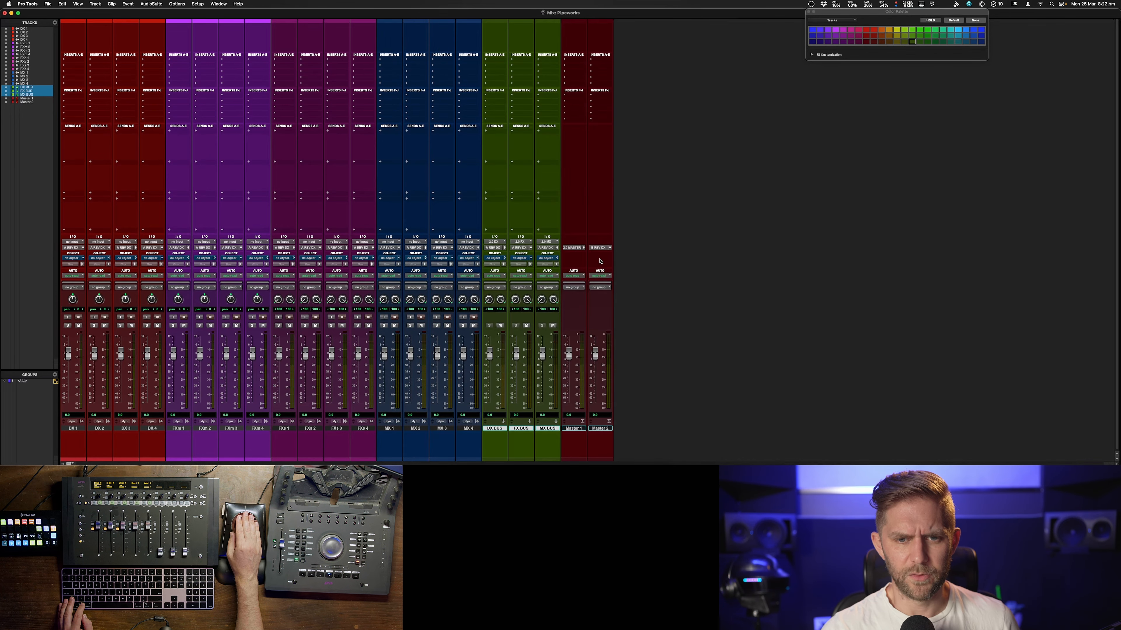
Set Master 2's output to the STREAM (Stereo) bus
click(600, 248)
mouse_move(614, 249)
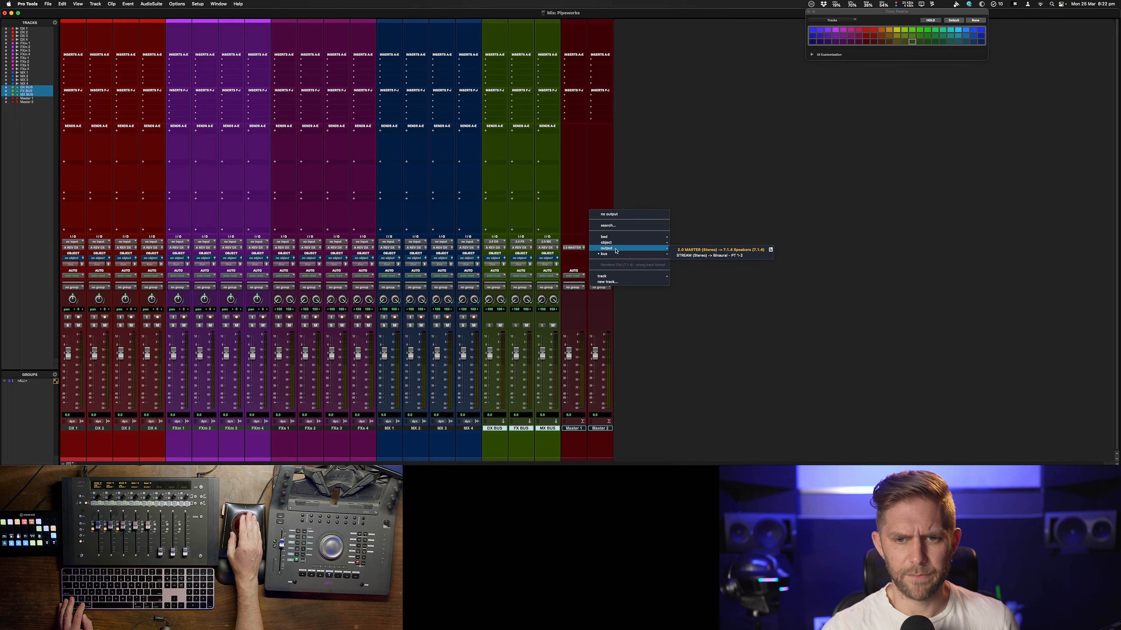
click(696, 256)
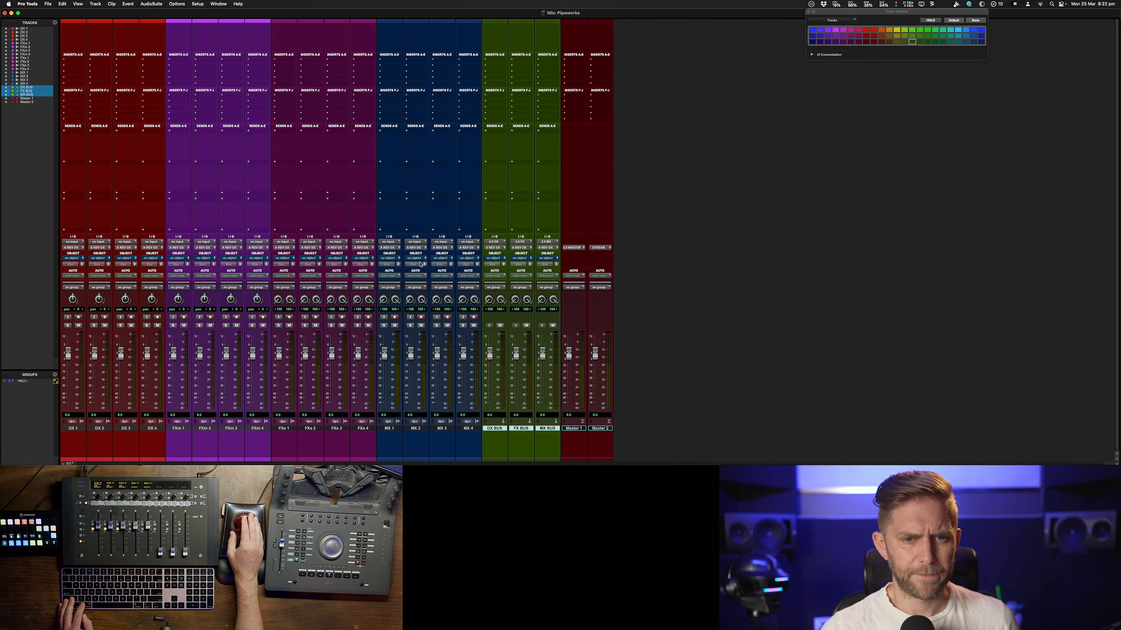
Route the DX BUS track's output to both 2.0 MASTER and STREAM
click(495, 242)
mouse_move(501, 248)
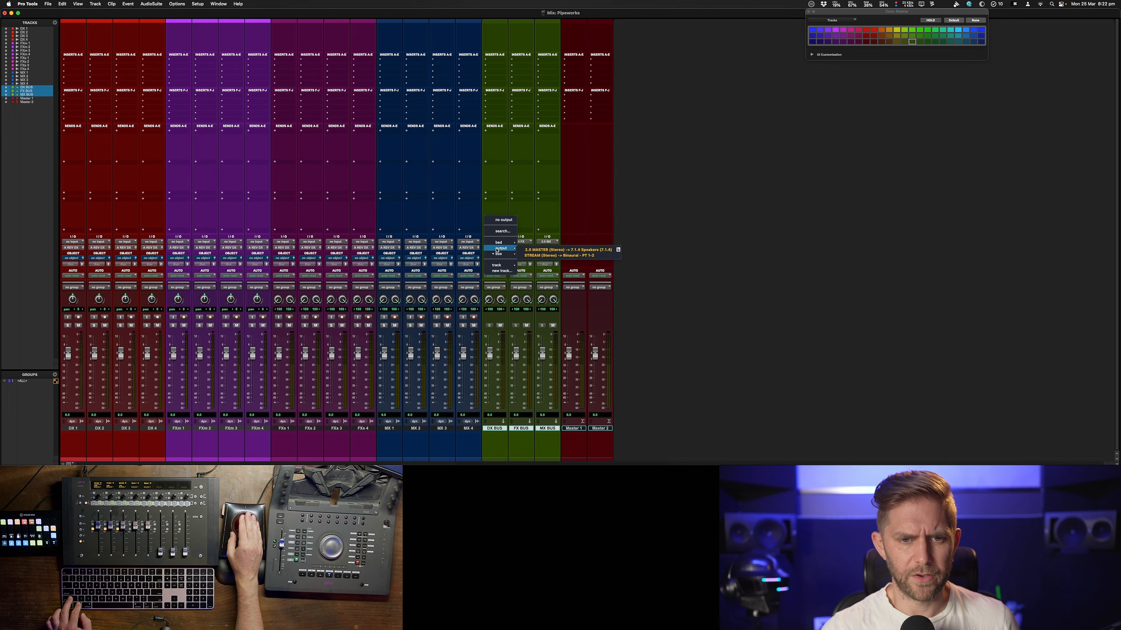
click(531, 250)
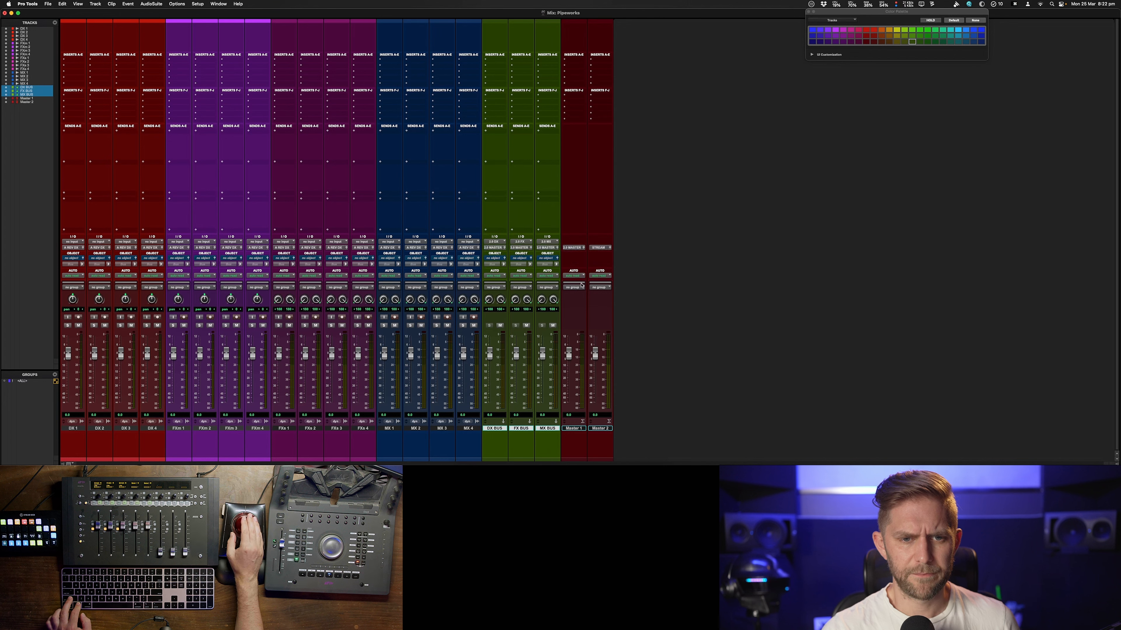
click(496, 248)
mouse_move(502, 249)
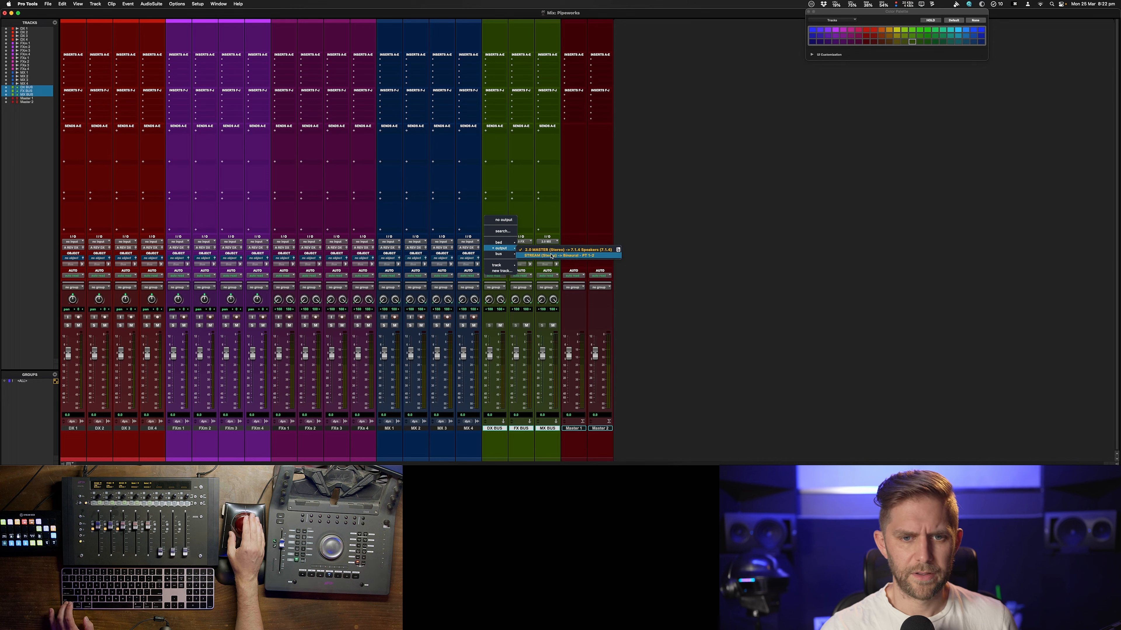
click(552, 256)
Add STREAM as a second output of the FX BUS track
click(522, 248)
mouse_move(524, 250)
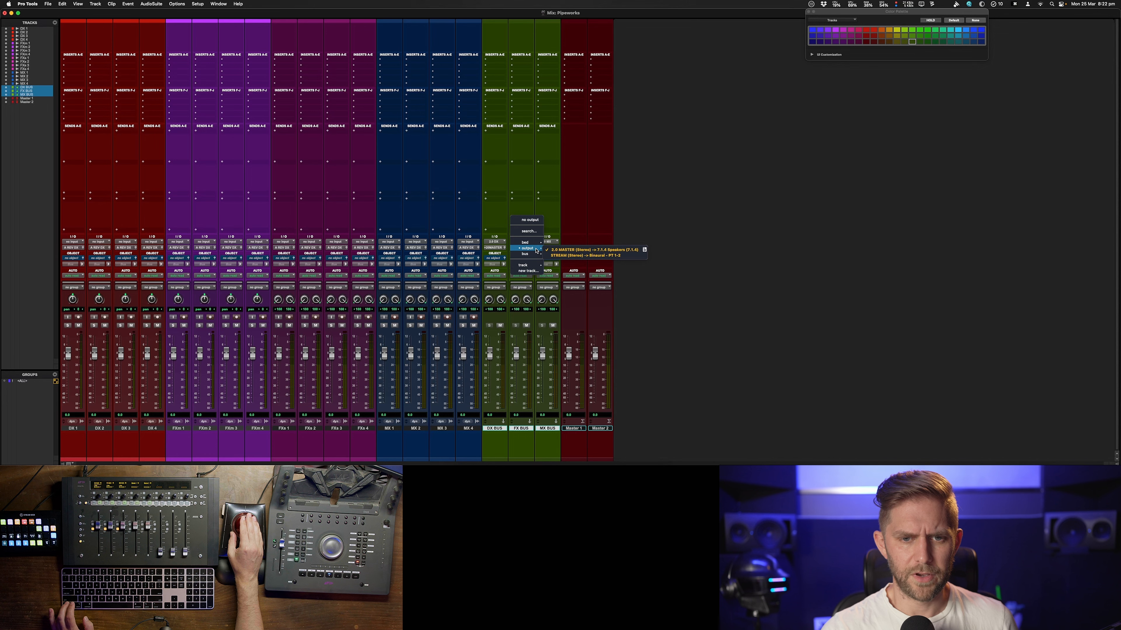
click(559, 256)
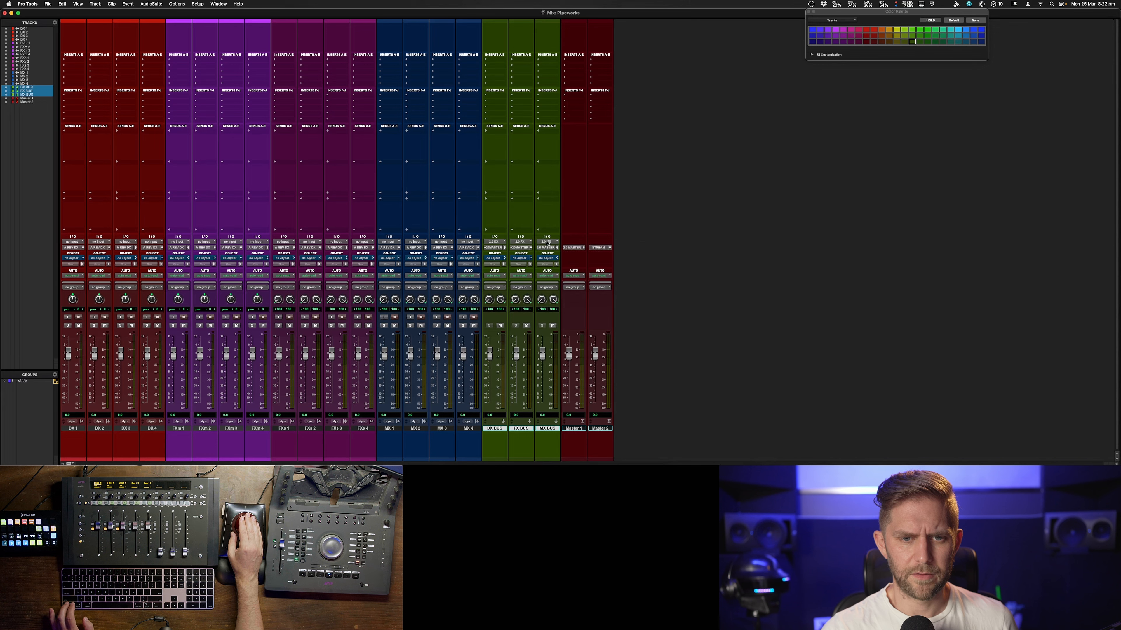
Check the MX BUS track's output assignments
click(547, 248)
mouse_move(546, 251)
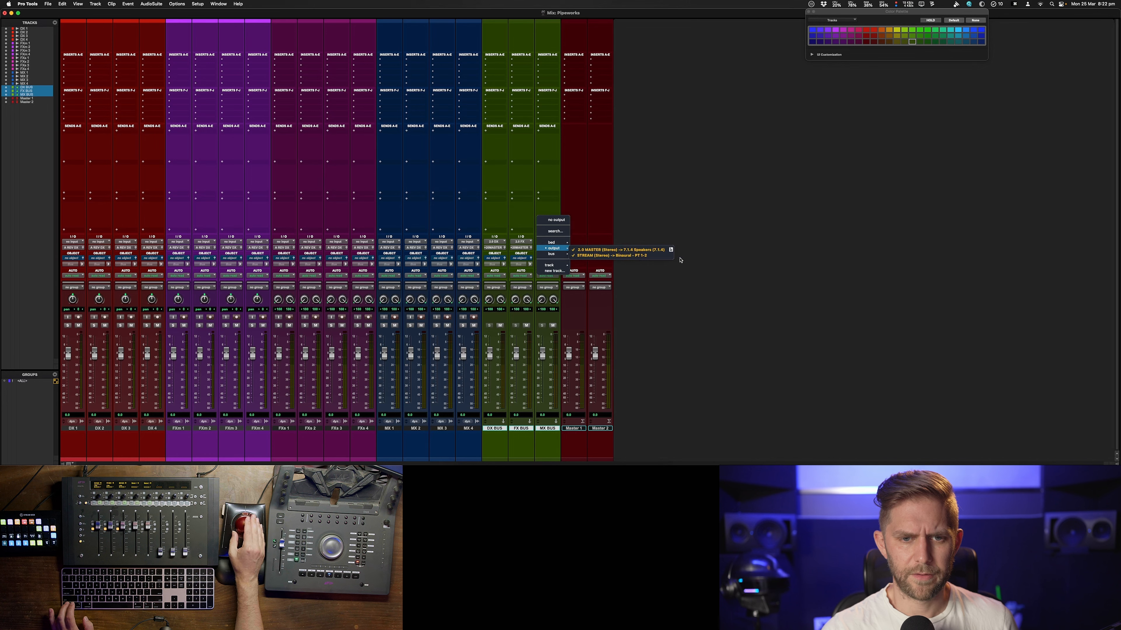
click(632, 230)
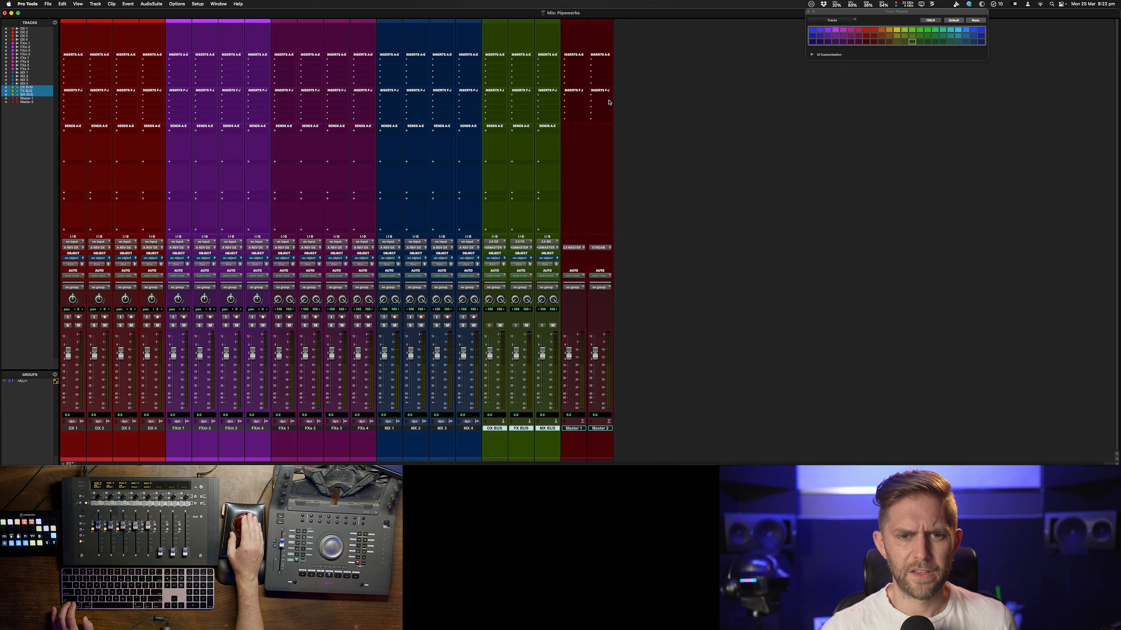
Insert the FabFilter Pro-L 2 limiter on Master 1 by searching the plugin list for fab
click(574, 80)
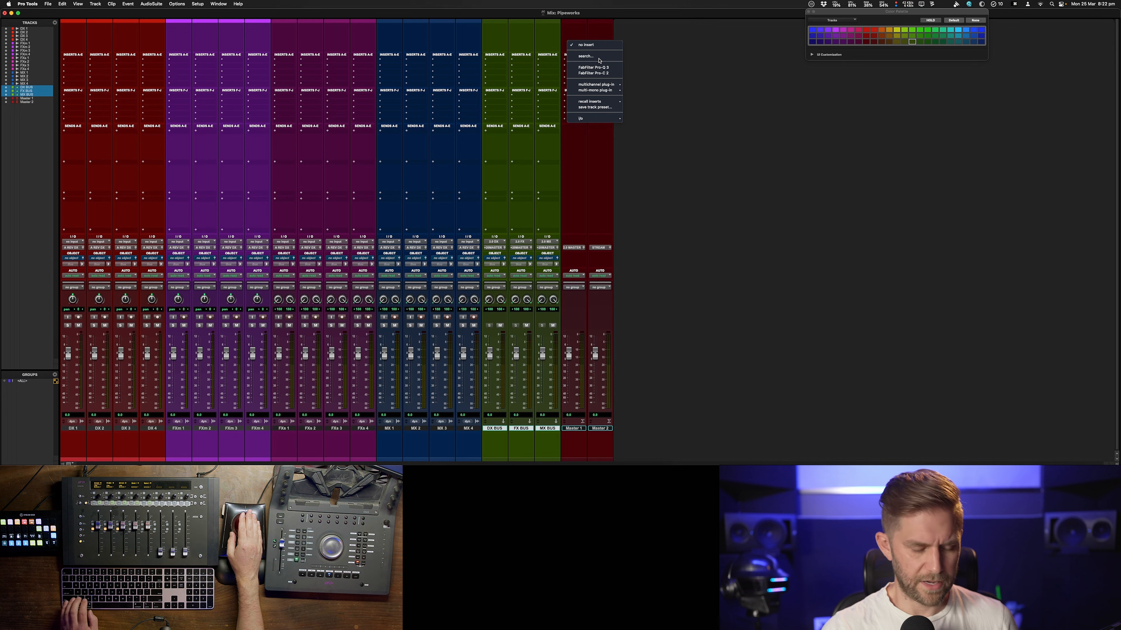
click(587, 56)
text(fab)
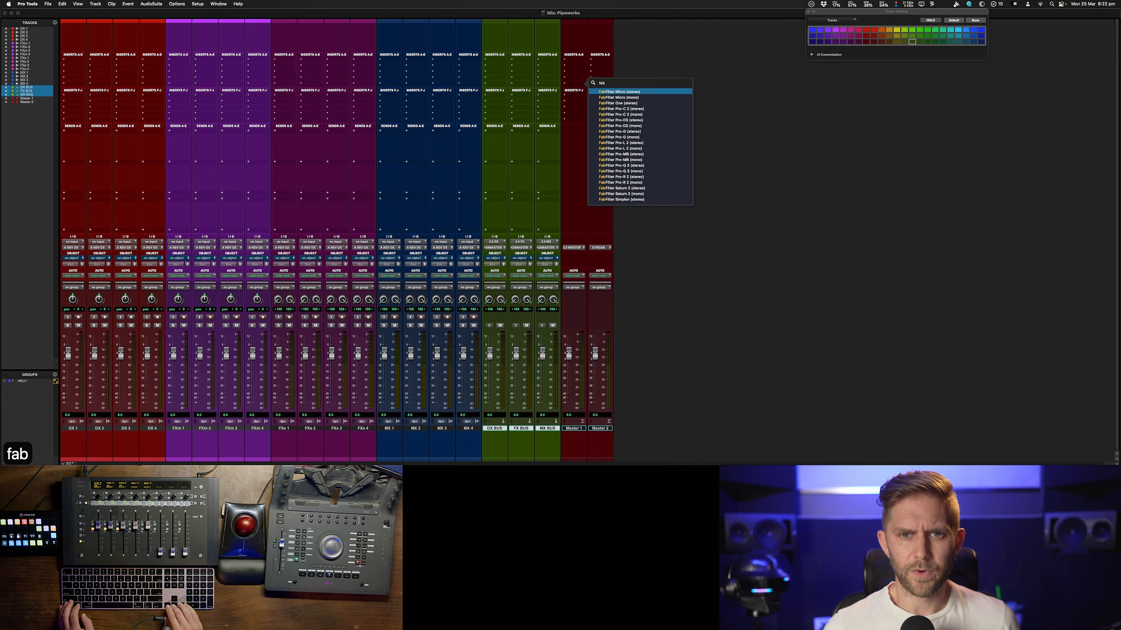
key(Down)
key(Down)
key(Down)
key(Down)
key(Down)
key(Down)
key(Down)
key(Down)
key(Down)
key(Return)
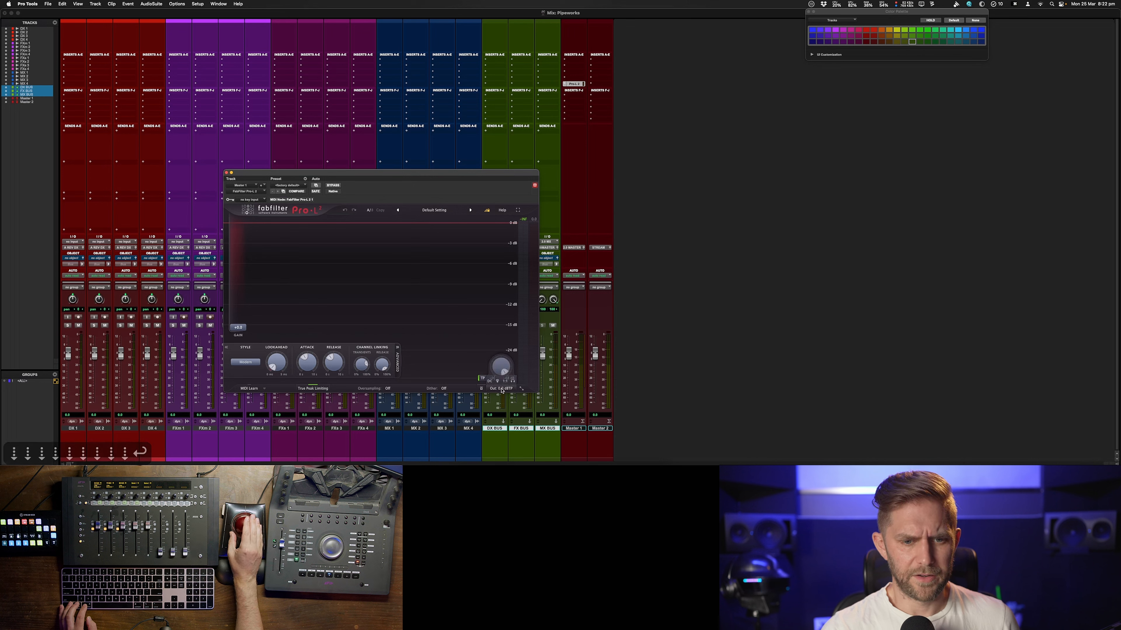
Set the limiter's output level ceiling to -3.4 dBTP
text(-2.)
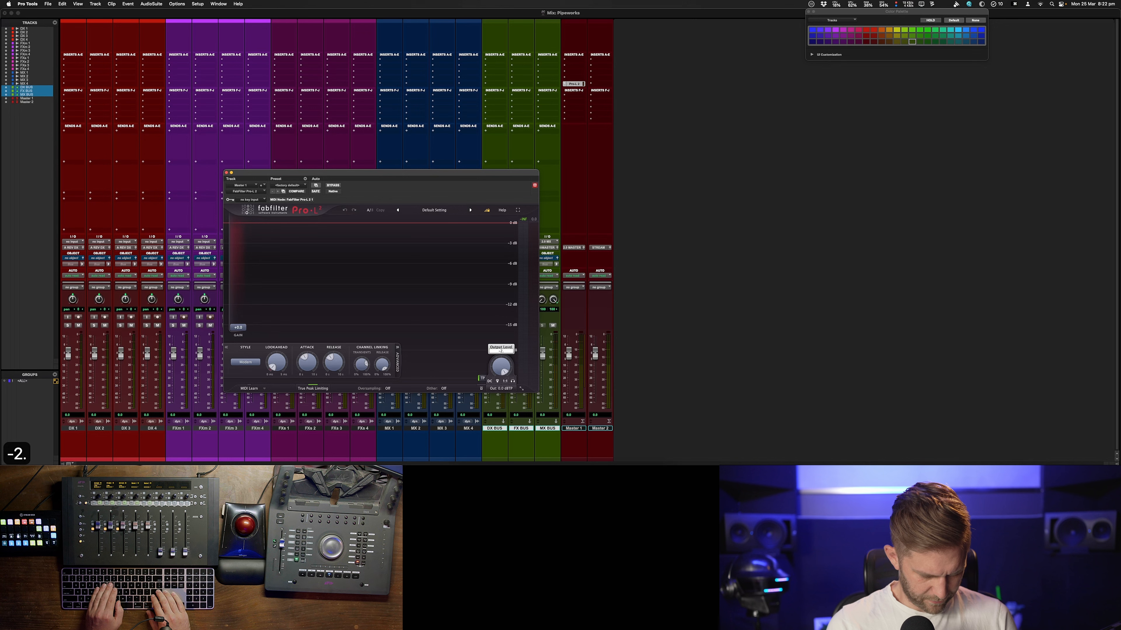
key(BackSpace)
key(BackSpace)
text(3.4)
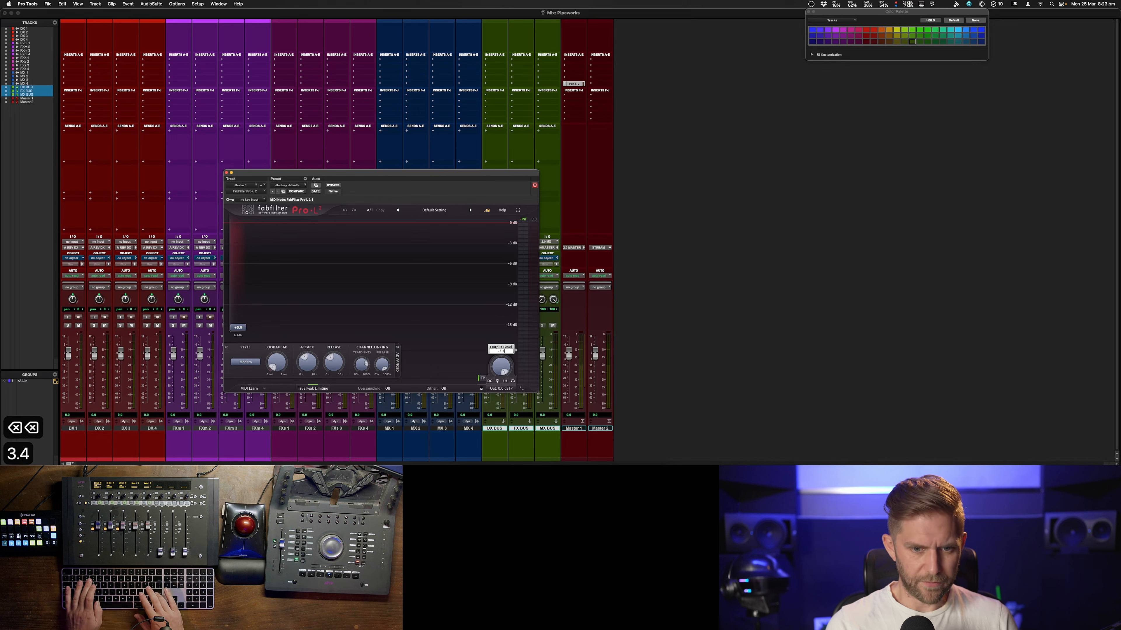
key(Return)
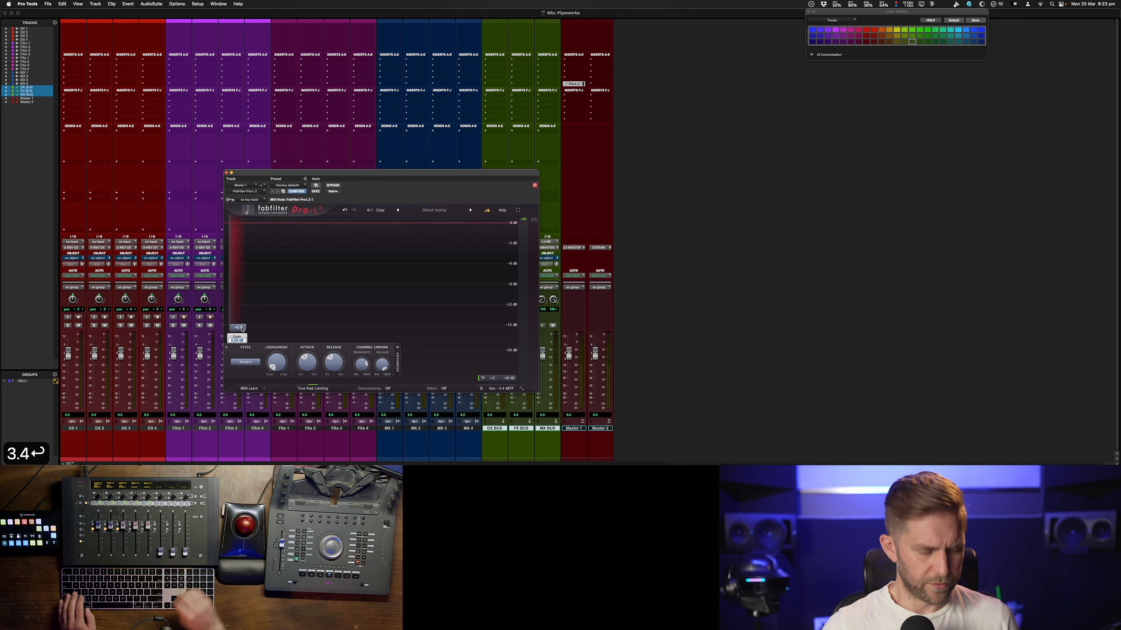
Set the limiter's gain to 3.4 dB
double_click(238, 327)
text(3.4)
key(Return)
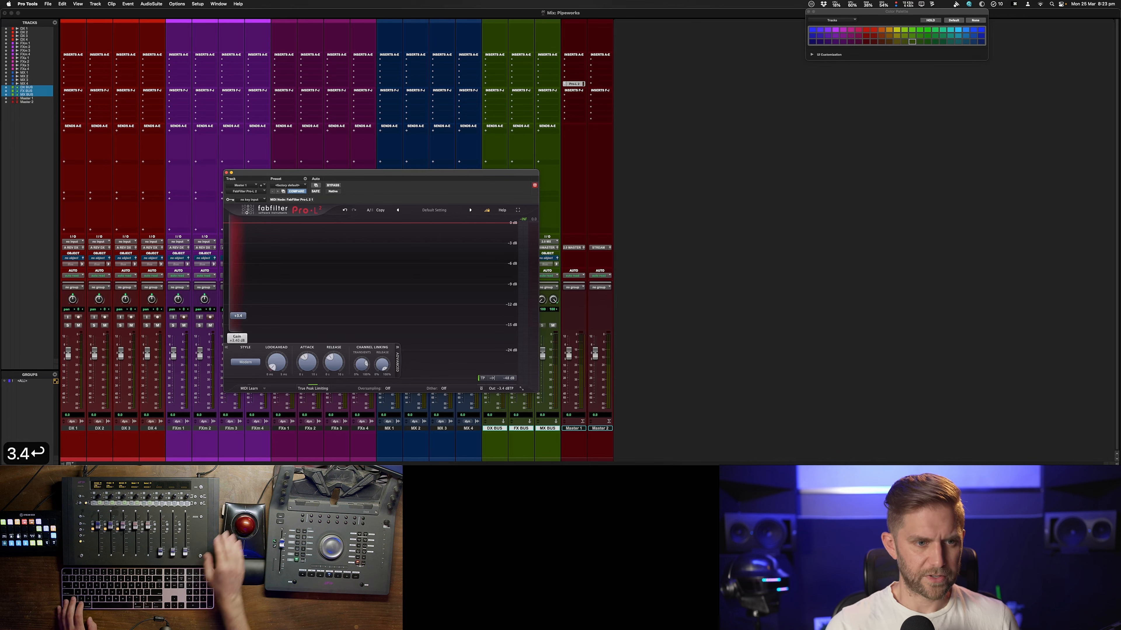
Copy the Pro-L 2 insert from Master 1 to Master 2 and close the plugin window
click(572, 84)
drag(573, 84, 600, 84)
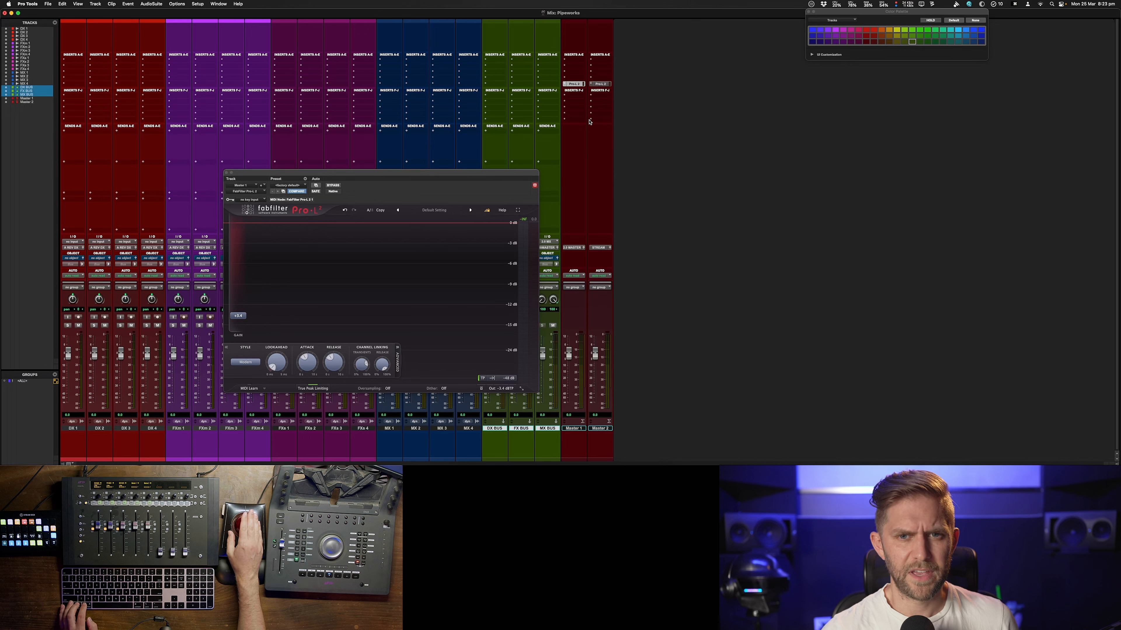
click(226, 173)
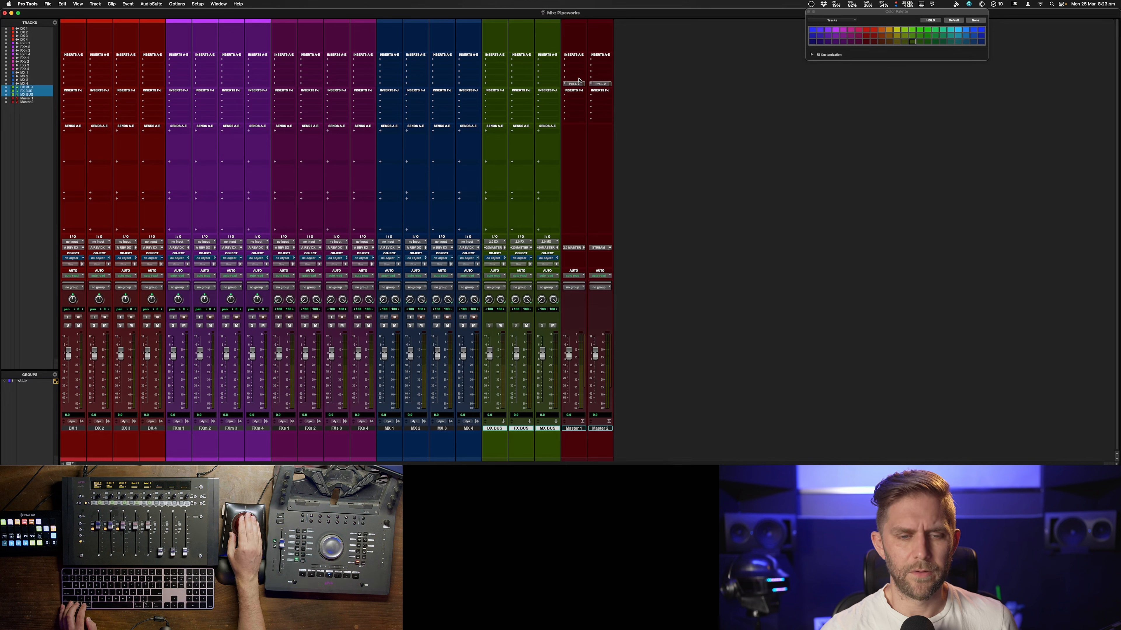
Route the outputs of DX 1 to DX 4 to the 2.0 DX (Stereo) bus
click(80, 430)
shift+click(152, 430)
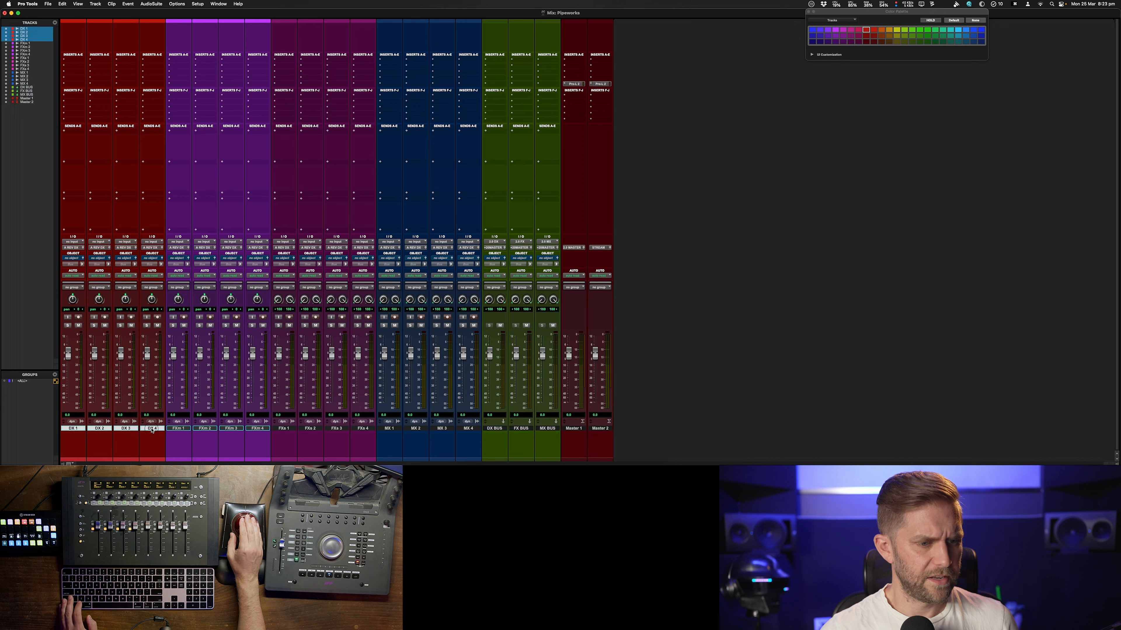
click(71, 247)
mouse_move(84, 254)
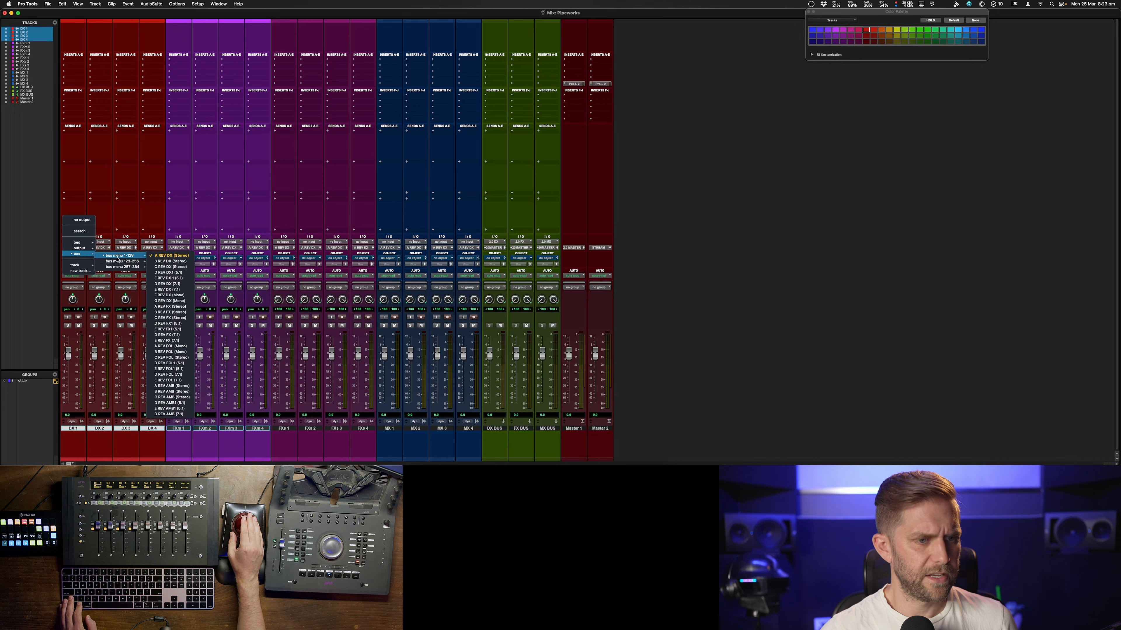
mouse_move(123, 267)
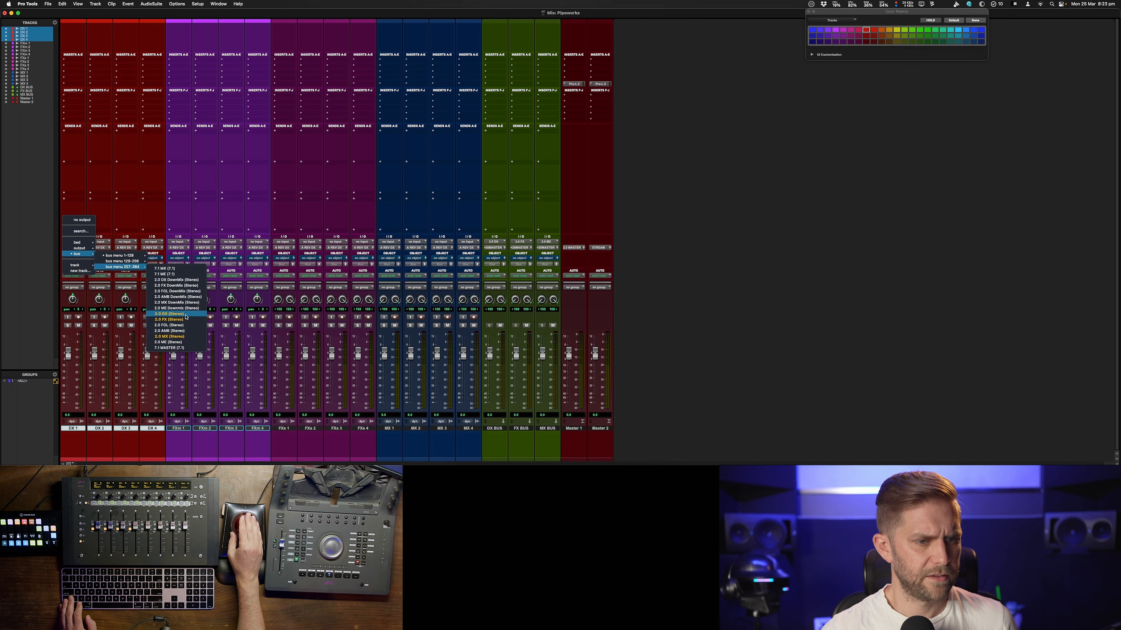
alt+shift+click(169, 314)
Route the outputs of all Film and Fx tracks to the 2.0 FX (Stereo) bus
click(173, 428)
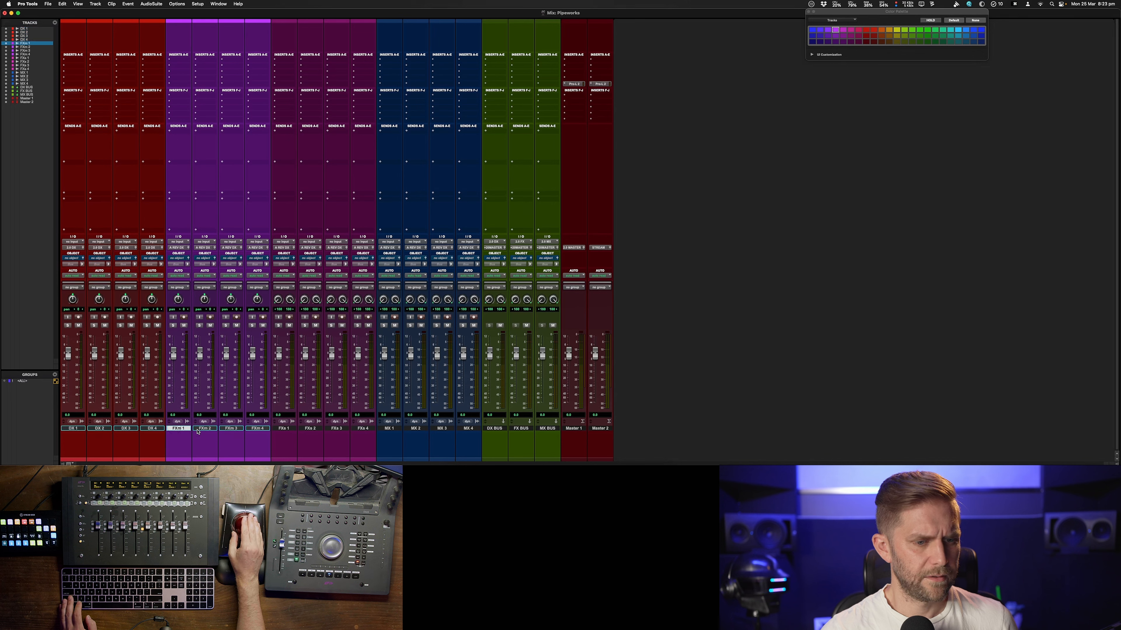
shift+click(361, 431)
alt+shift+click(310, 248)
mouse_move(317, 254)
mouse_move(353, 256)
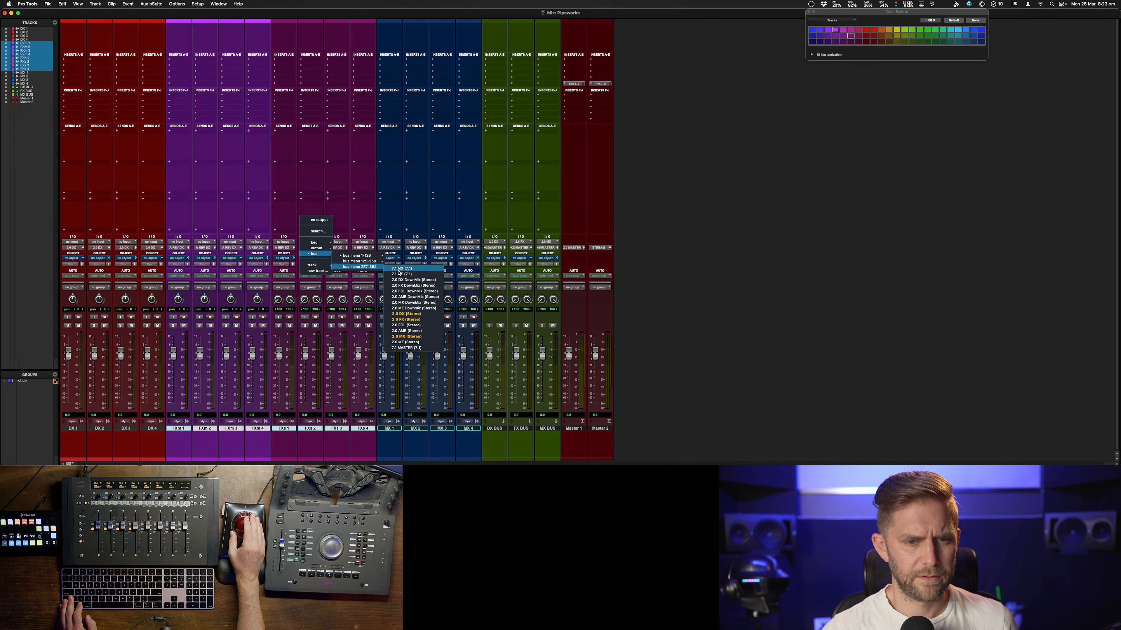
click(420, 318)
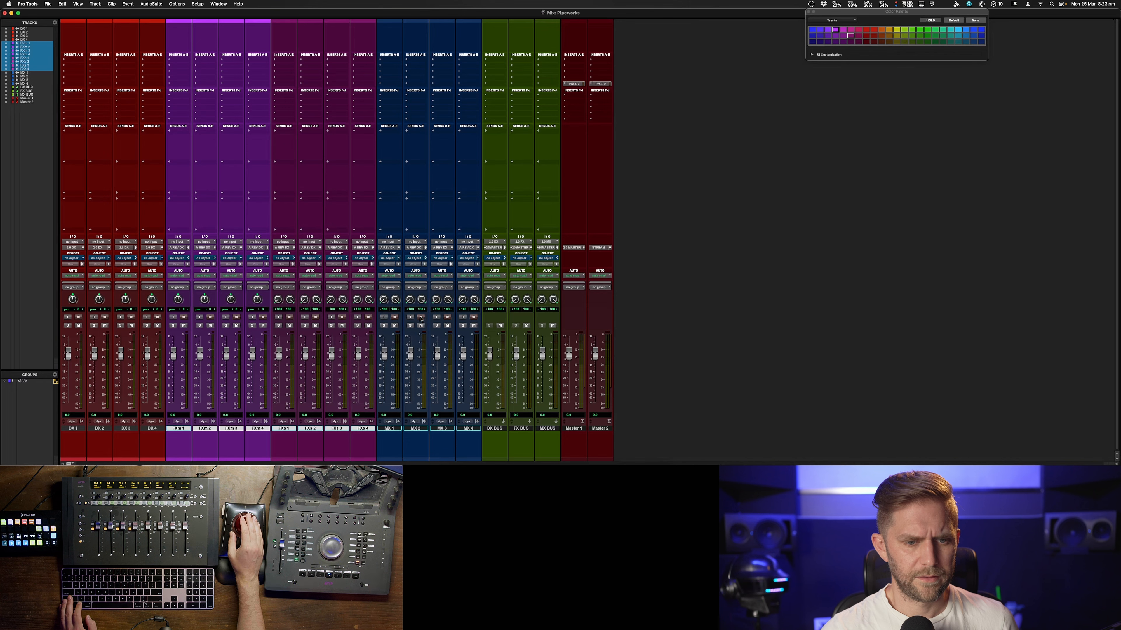
Route the outputs of MX 1 to MX 4 to the 2.0 MX (Stereo) bus
click(388, 428)
shift+click(477, 429)
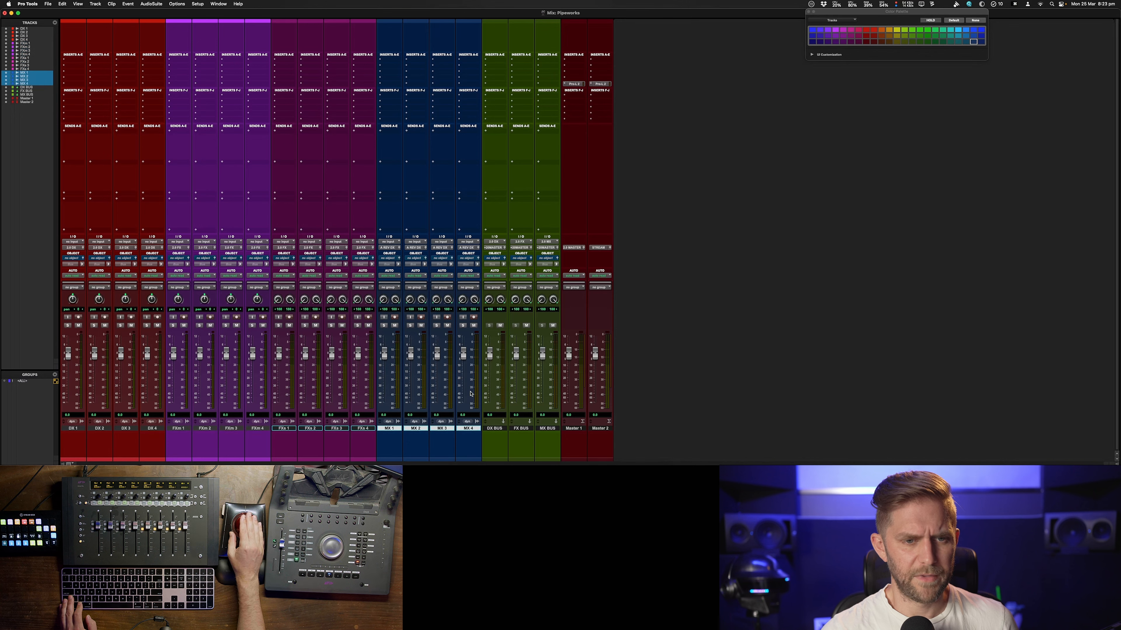
click(391, 248)
mouse_move(436, 258)
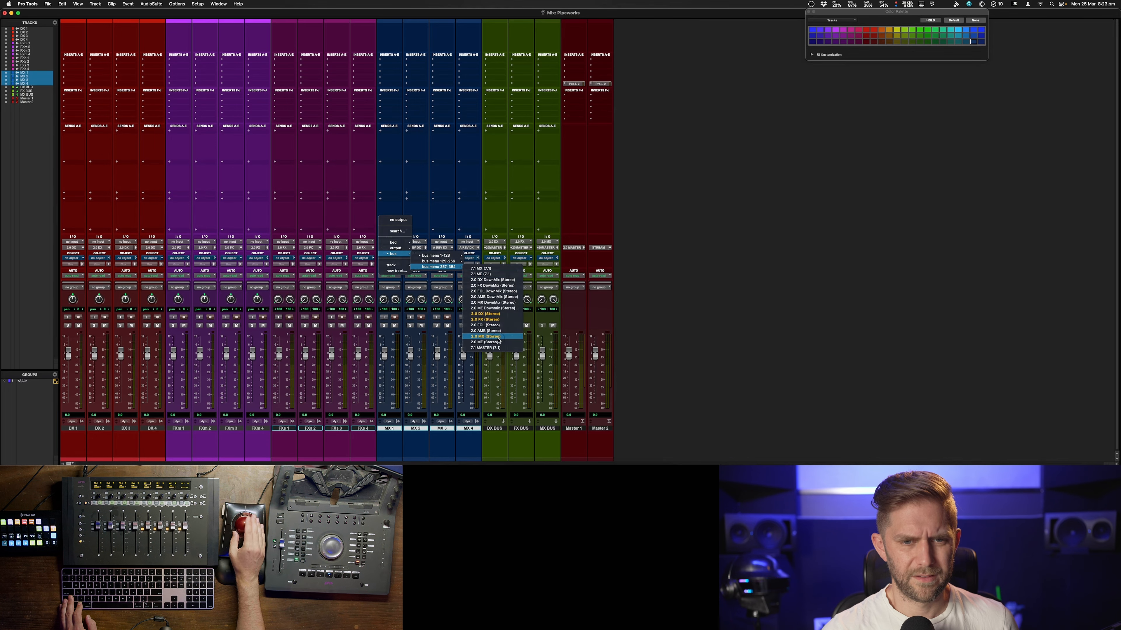
click(499, 338)
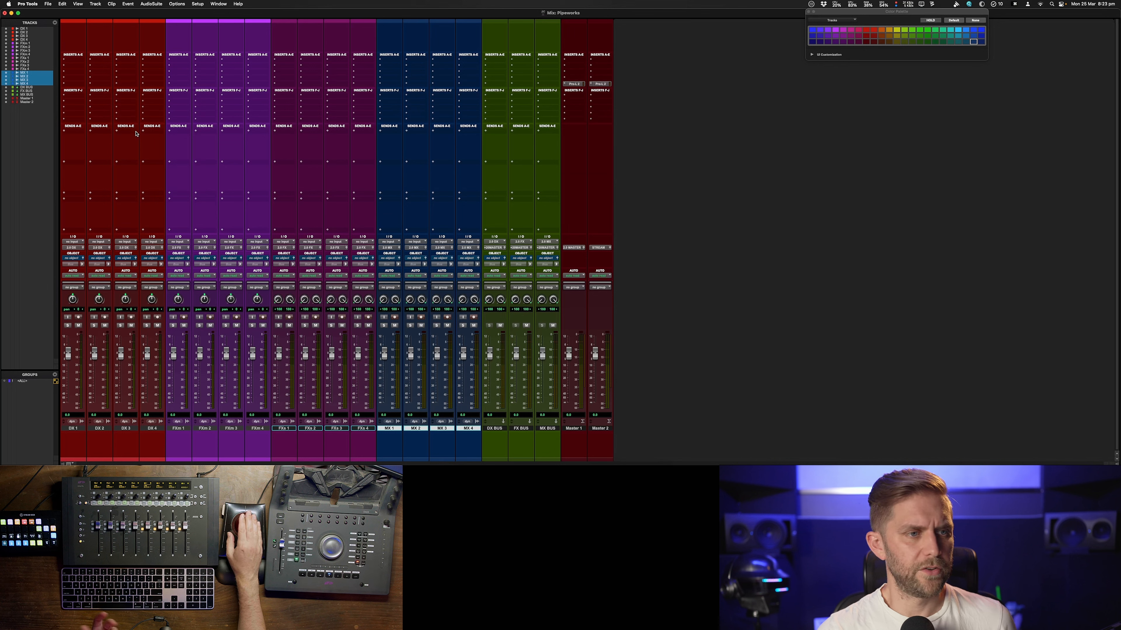
click(68, 134)
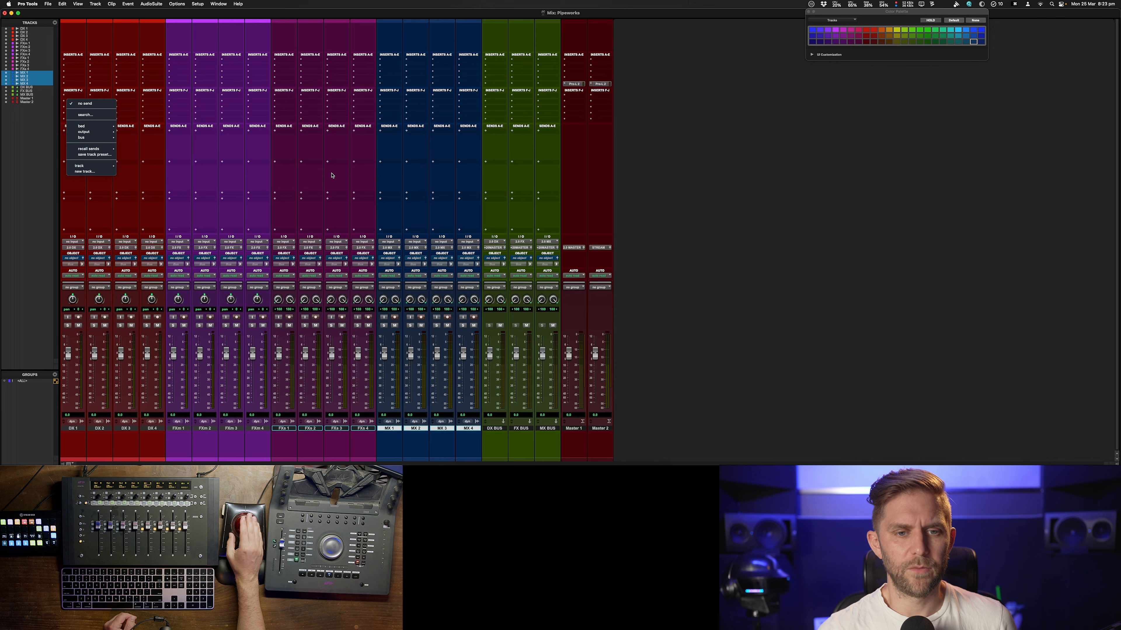
click(767, 178)
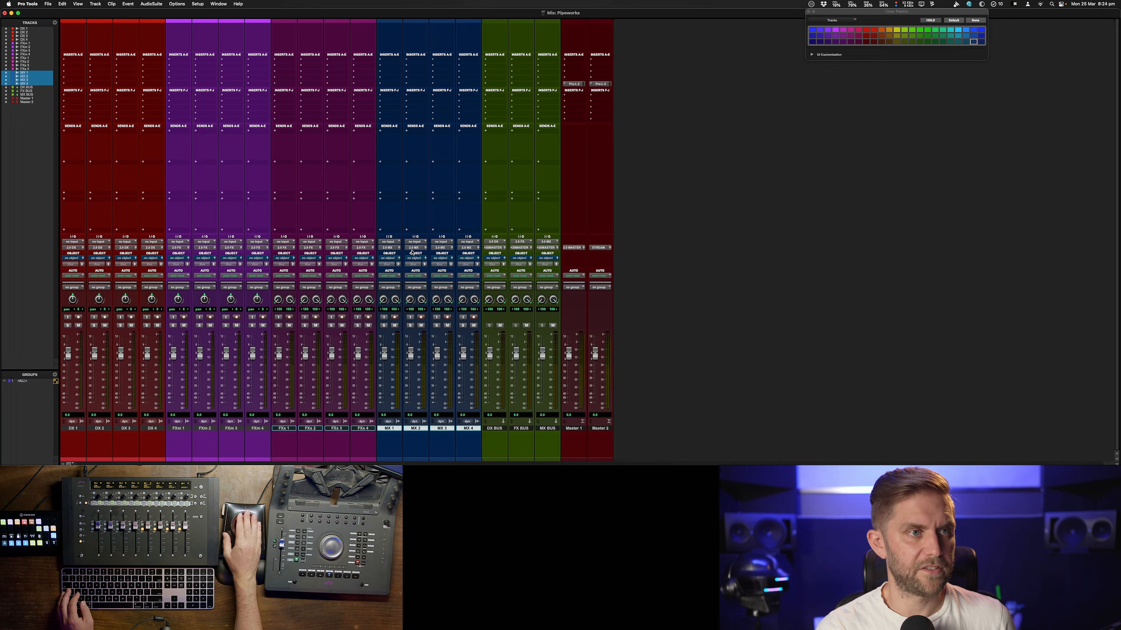
Create three new VCA Master tracks and clear their track color
click(95, 3)
click(217, 30)
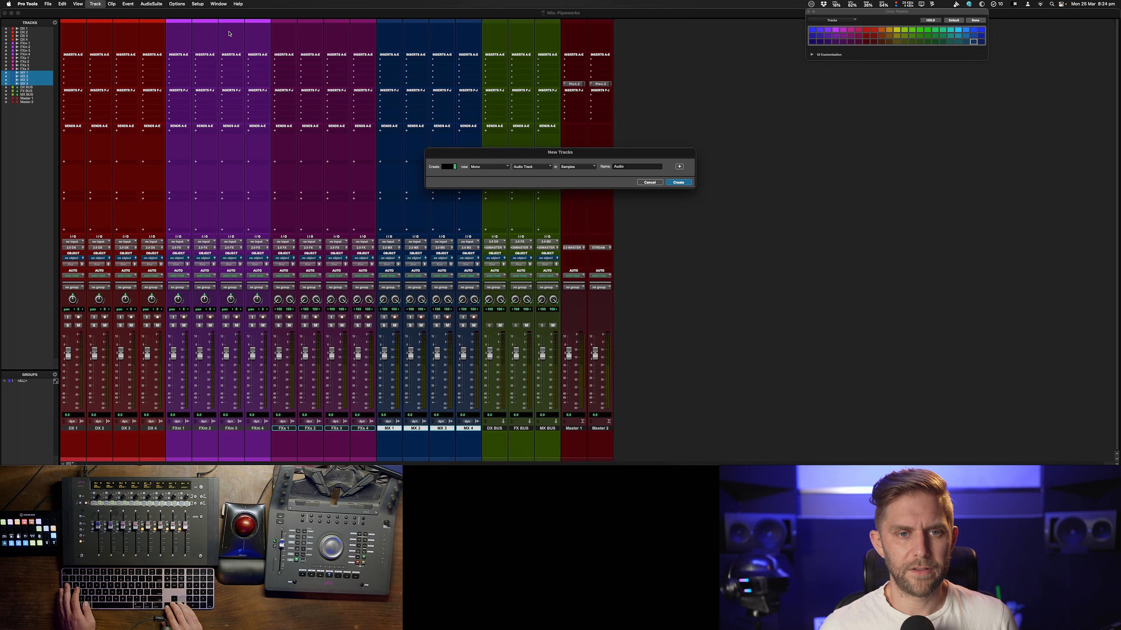
text(3)
key(cmd+Down)
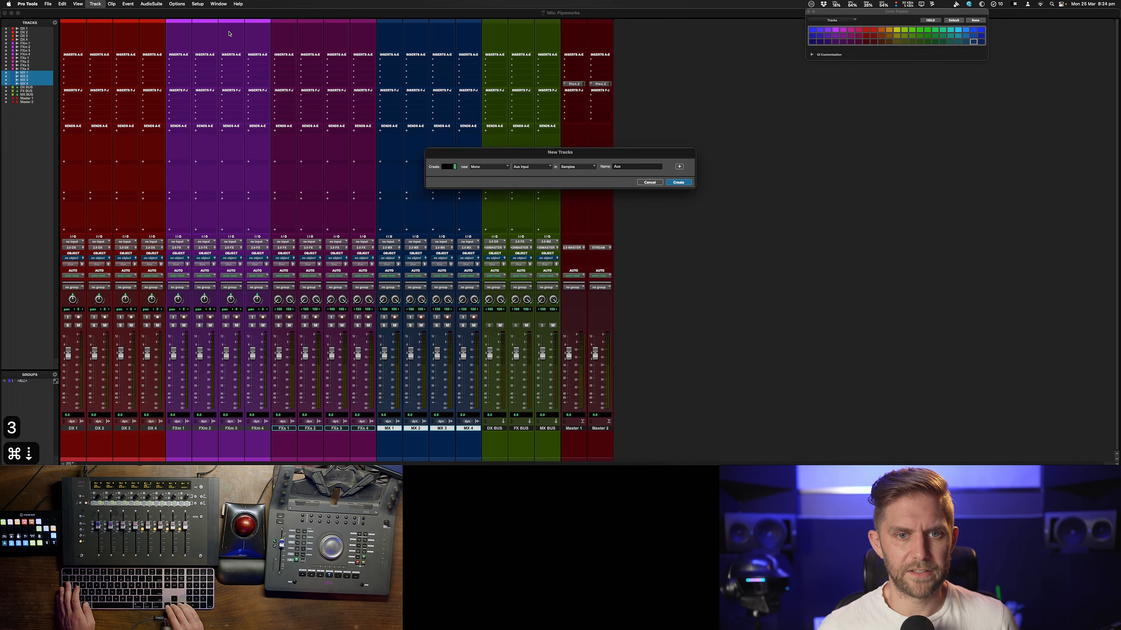
key(super+Down)
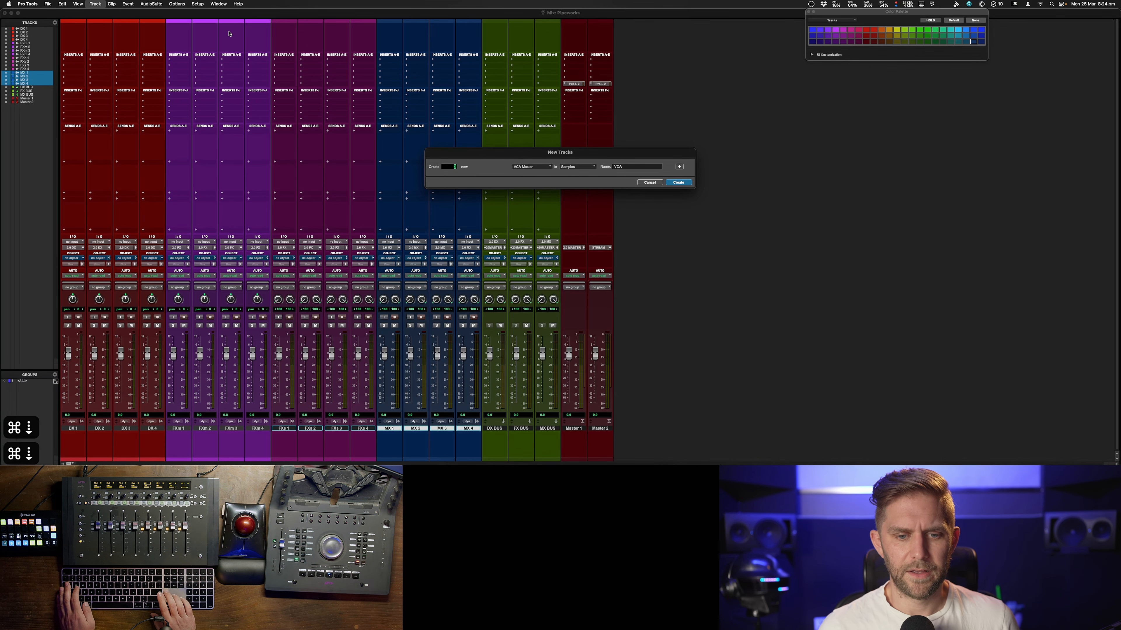
key(Return)
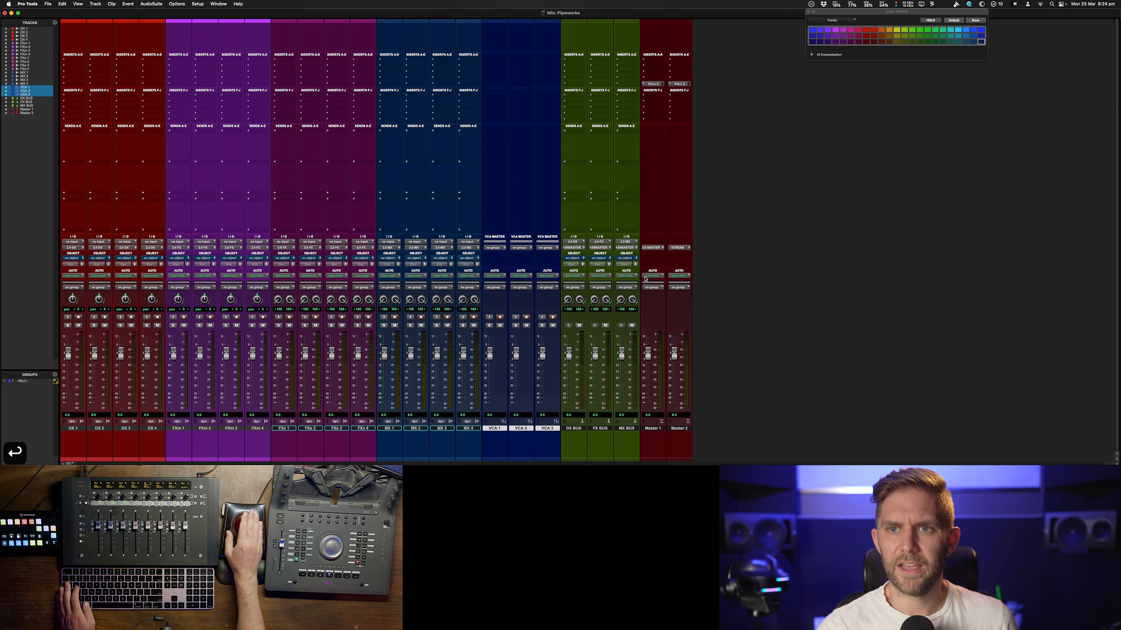
click(975, 20)
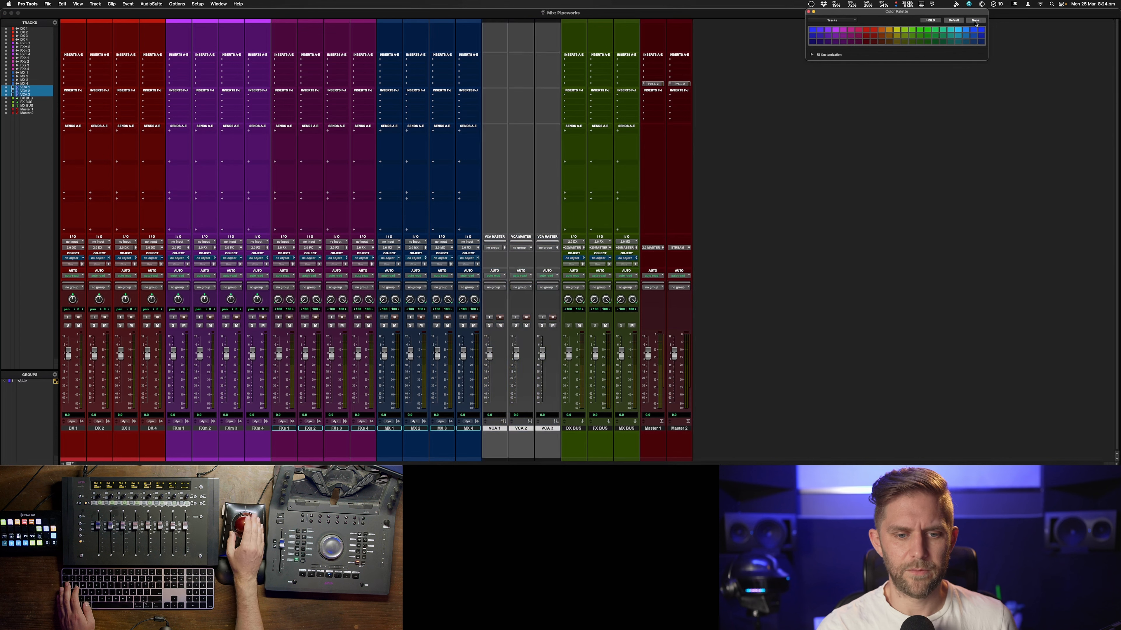
Duplicate the third VCA track to make a fourth VCA
right_click(558, 429)
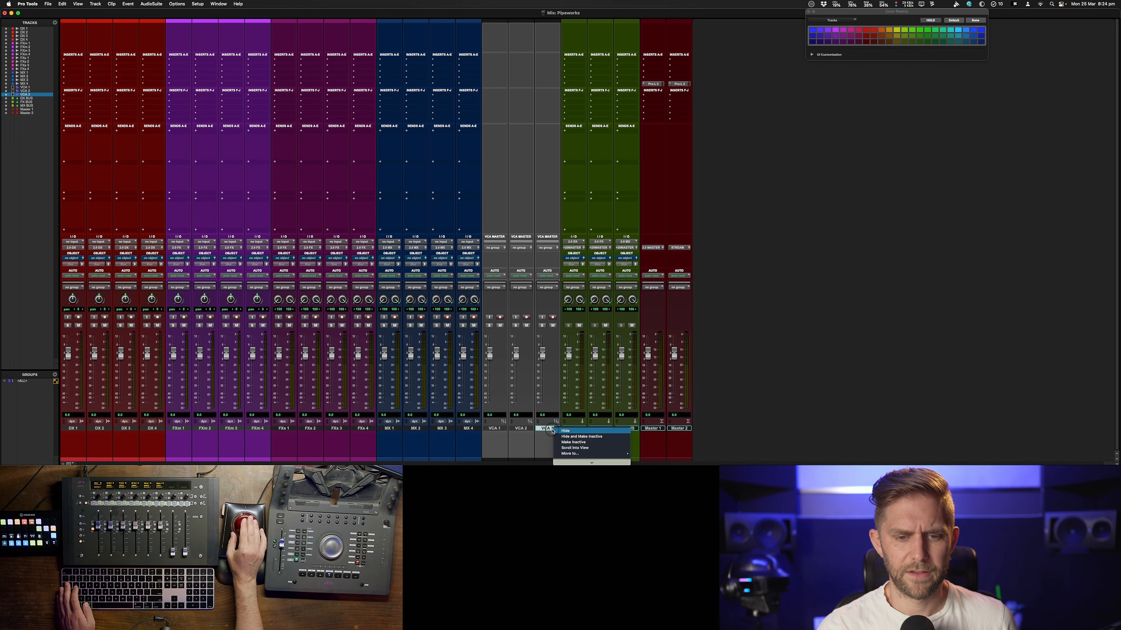
mouse_move(579, 462)
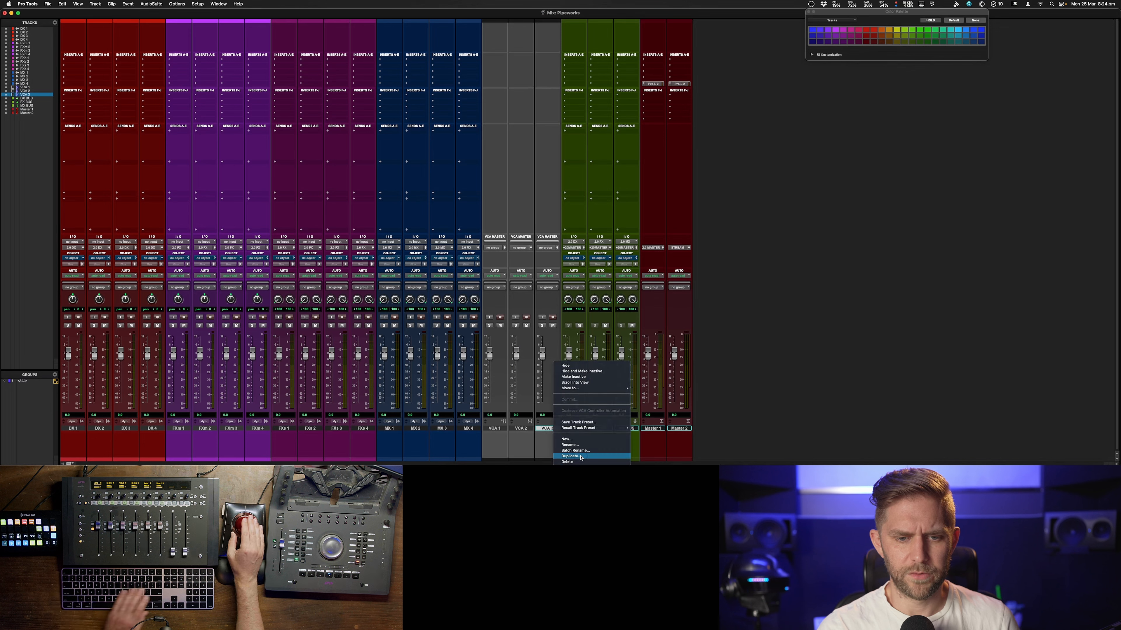
click(581, 456)
key(Return)
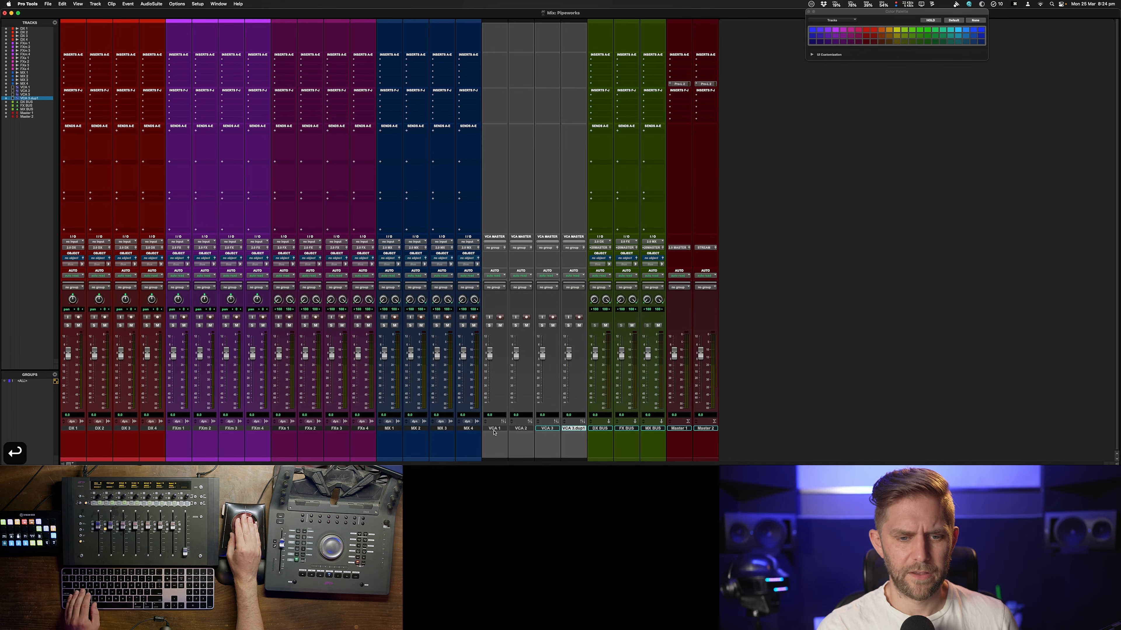
Rename the four VCA tracks vDX, vFX, vMX and vALL
double_click(493, 429)
text(vDX)
key(super+Return)
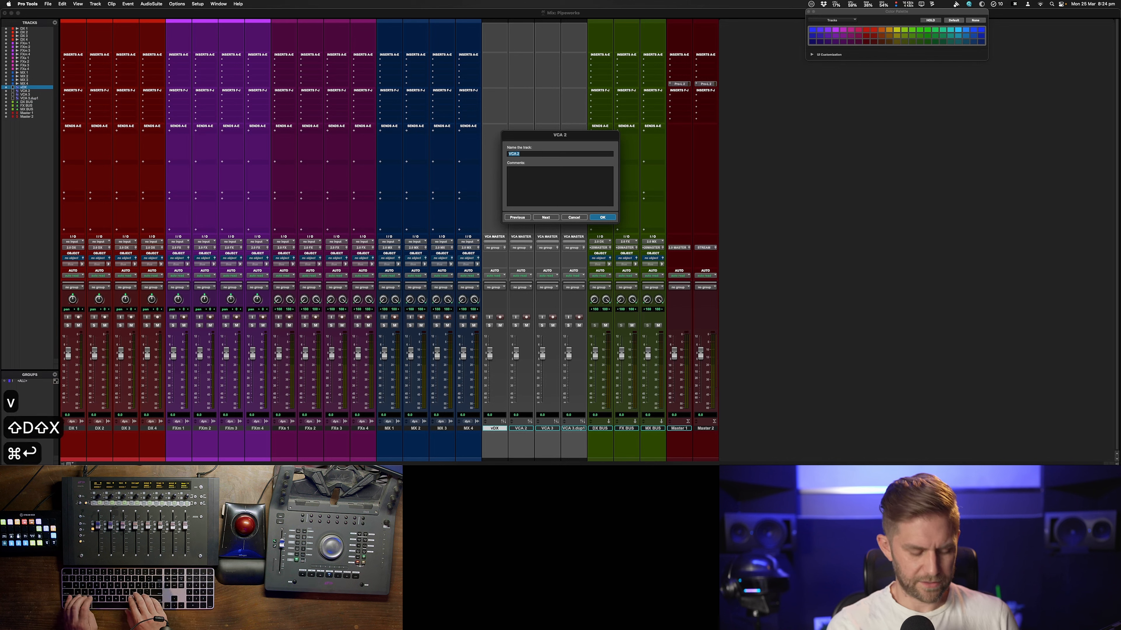
text(vFXv)
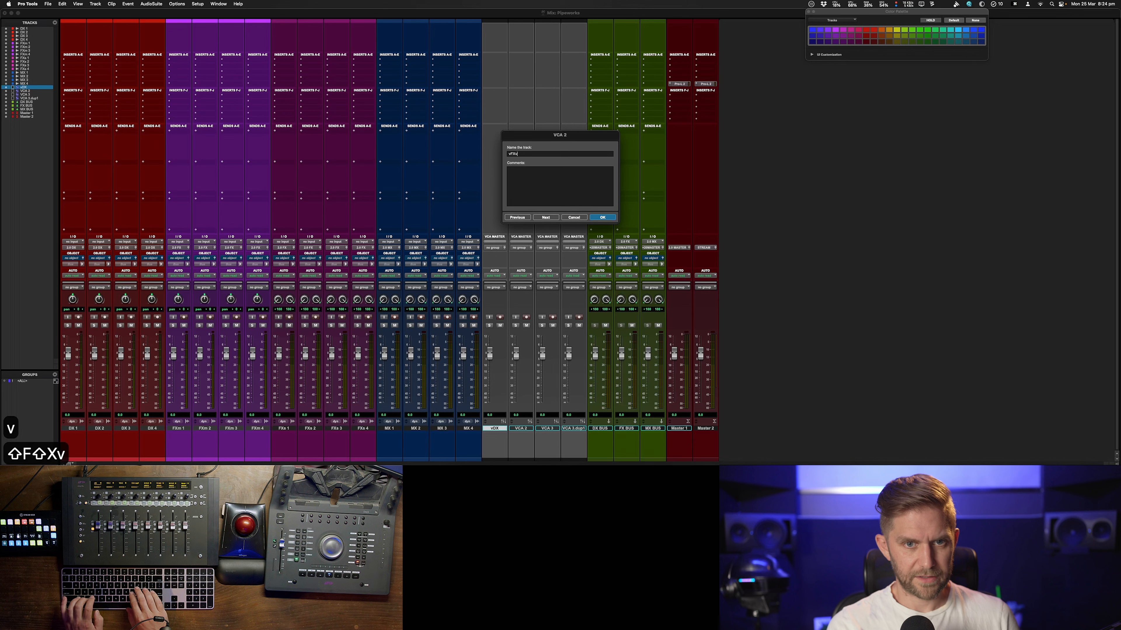
key(BackSpace)
key(super+Return)
text(vMX)
key(super+Return)
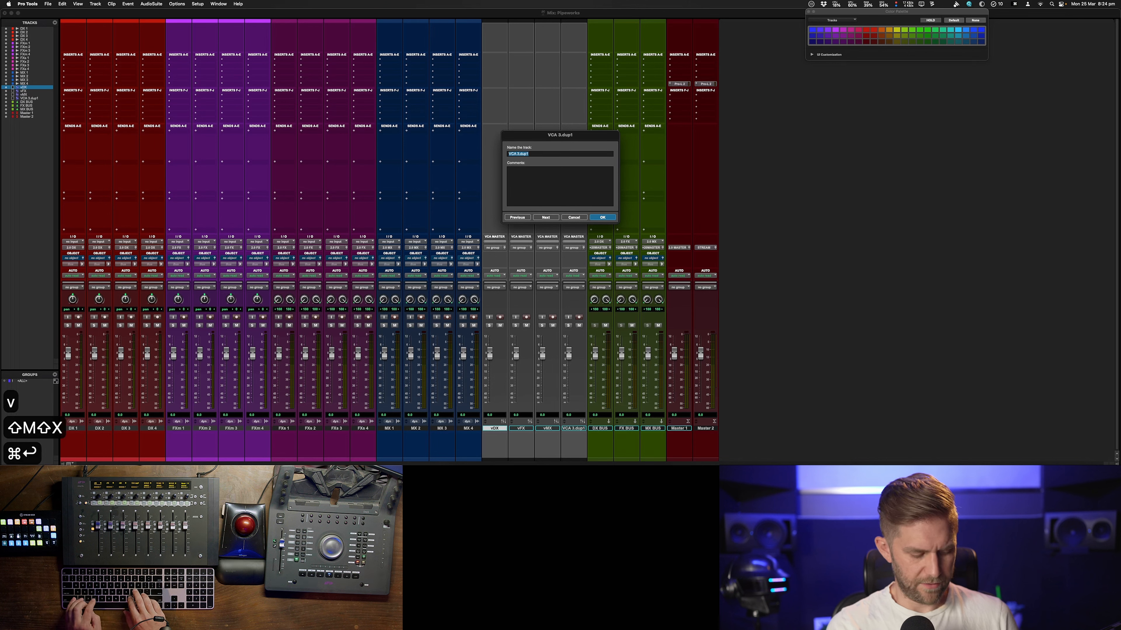
text(vALL)
key(Return)
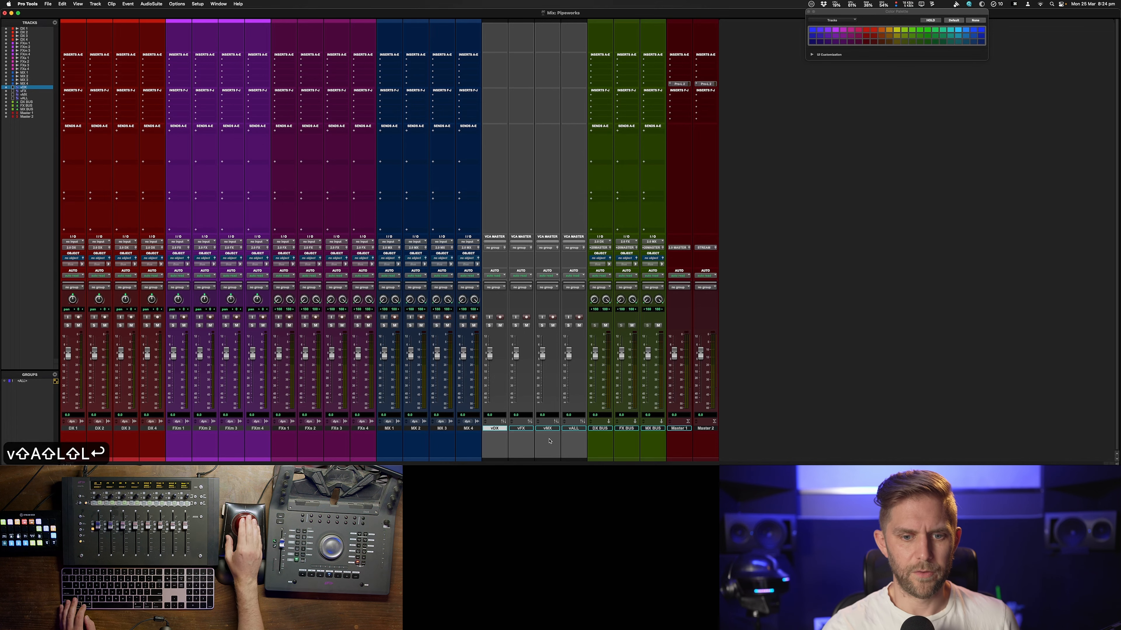
Set up a Mix group for the vDX, vFX and vMX VCAs controlled by the vALL VCA
click(582, 427)
click(503, 430)
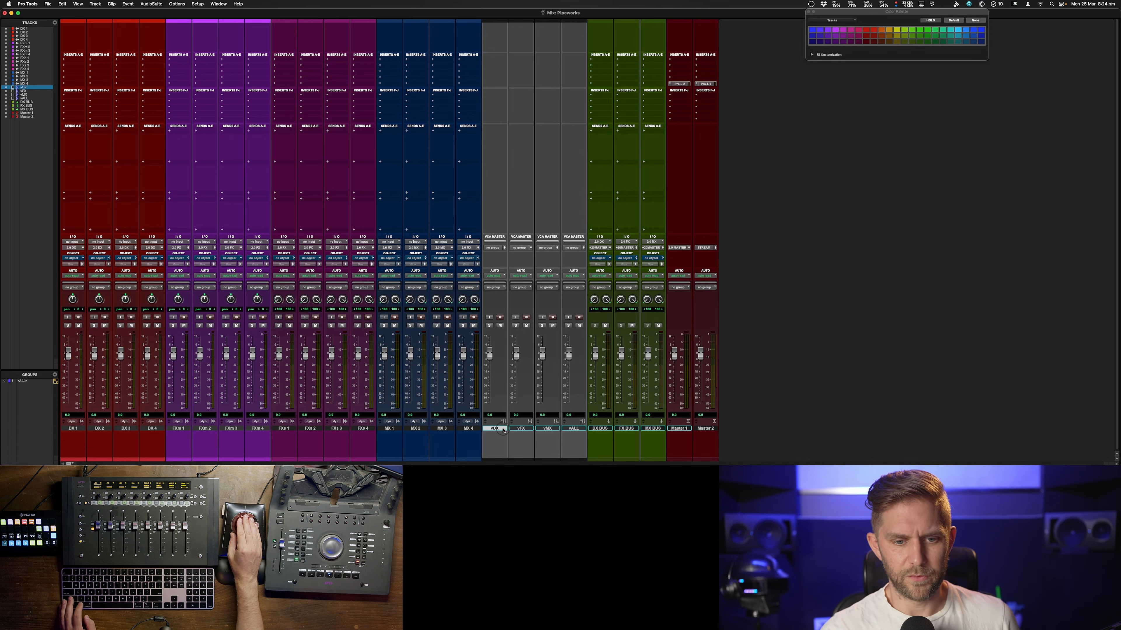
shift+click(540, 430)
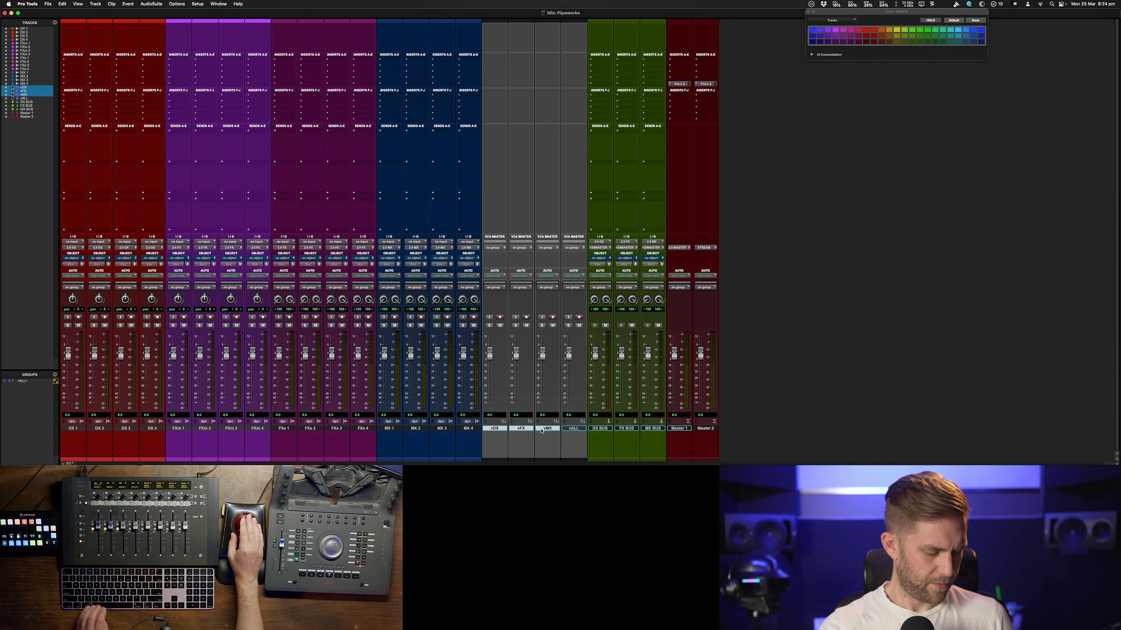
key(alt+super+g)
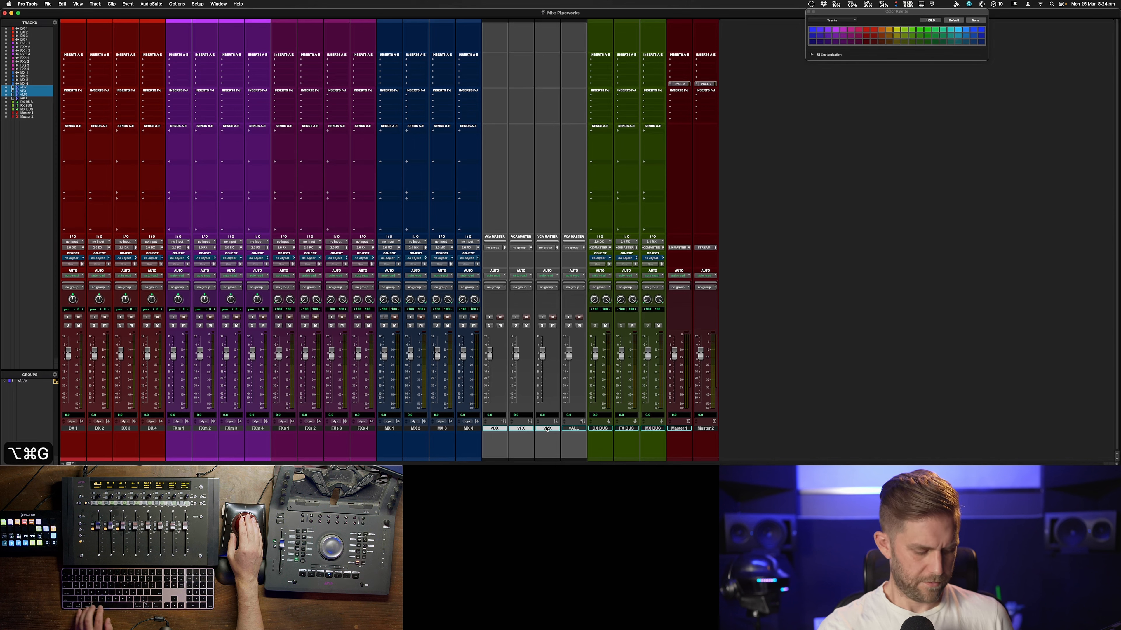
key(shift+super+g)
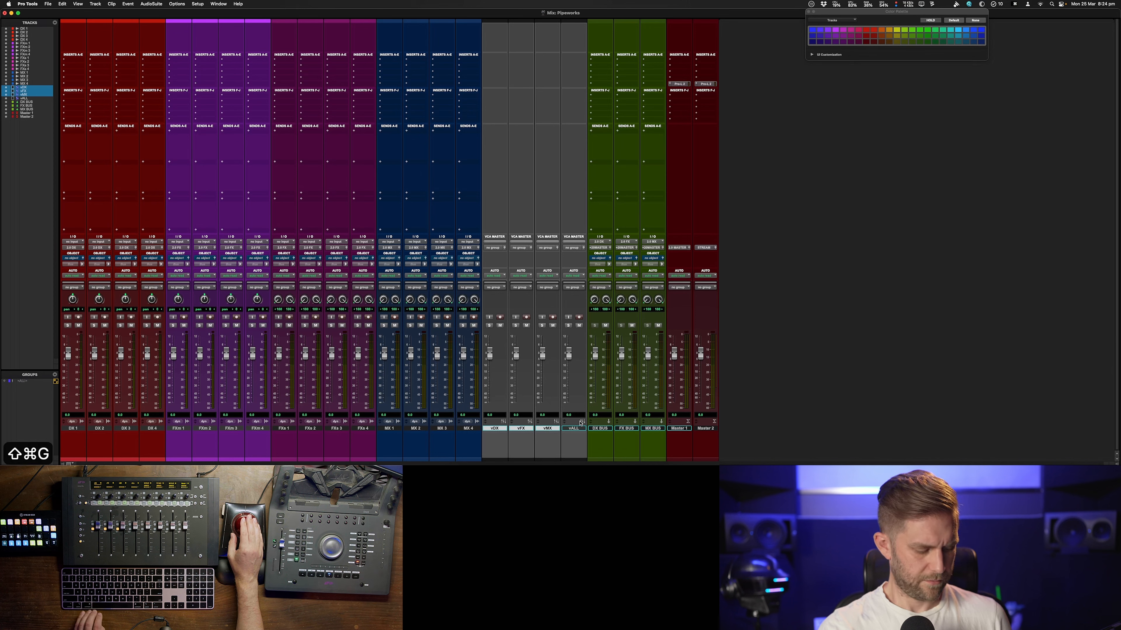
key(ctrl+super+g)
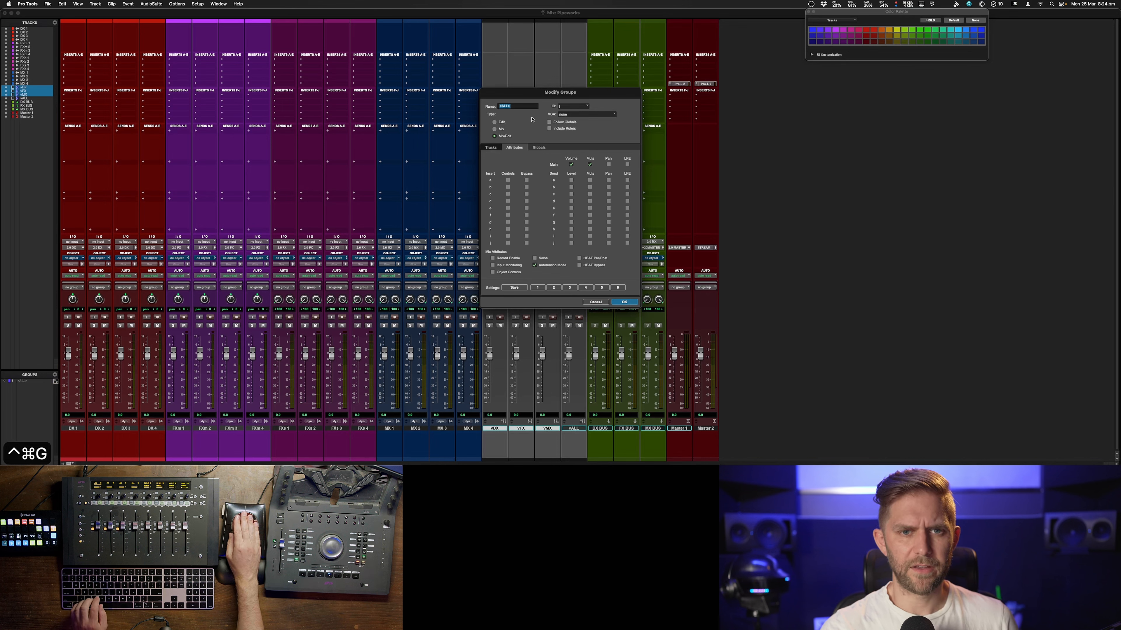
click(574, 115)
click(578, 153)
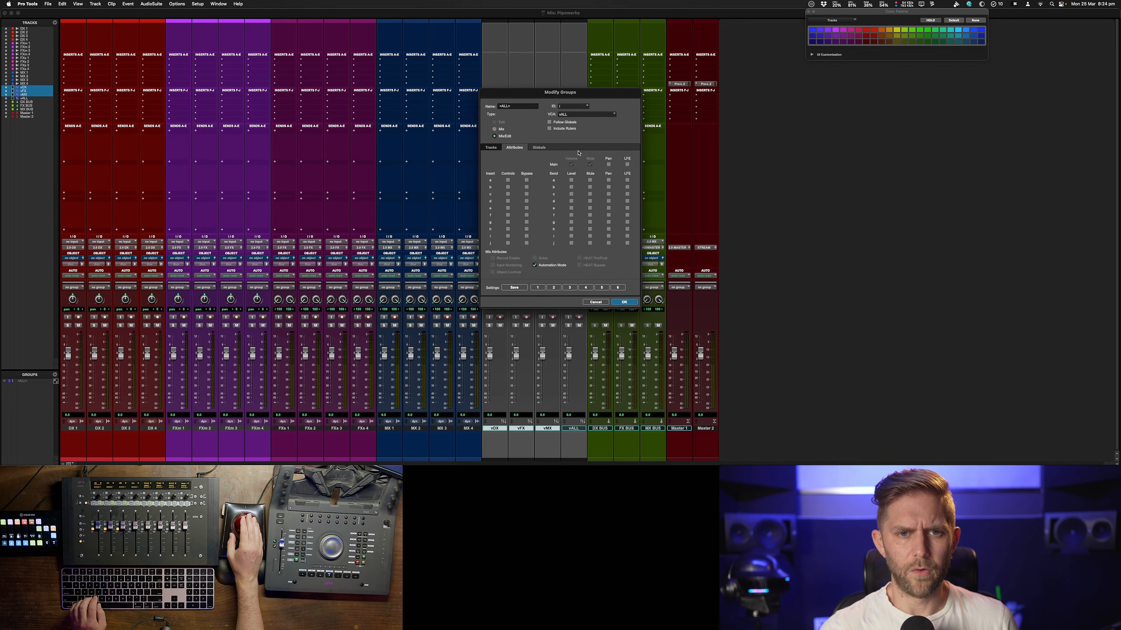
click(502, 130)
click(540, 148)
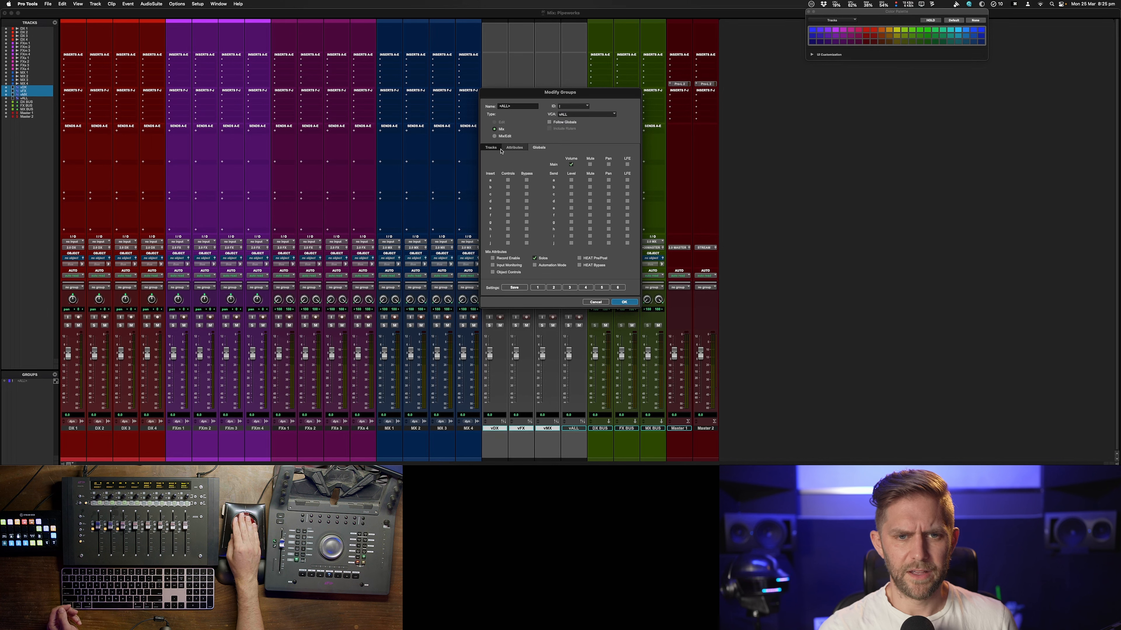
click(626, 303)
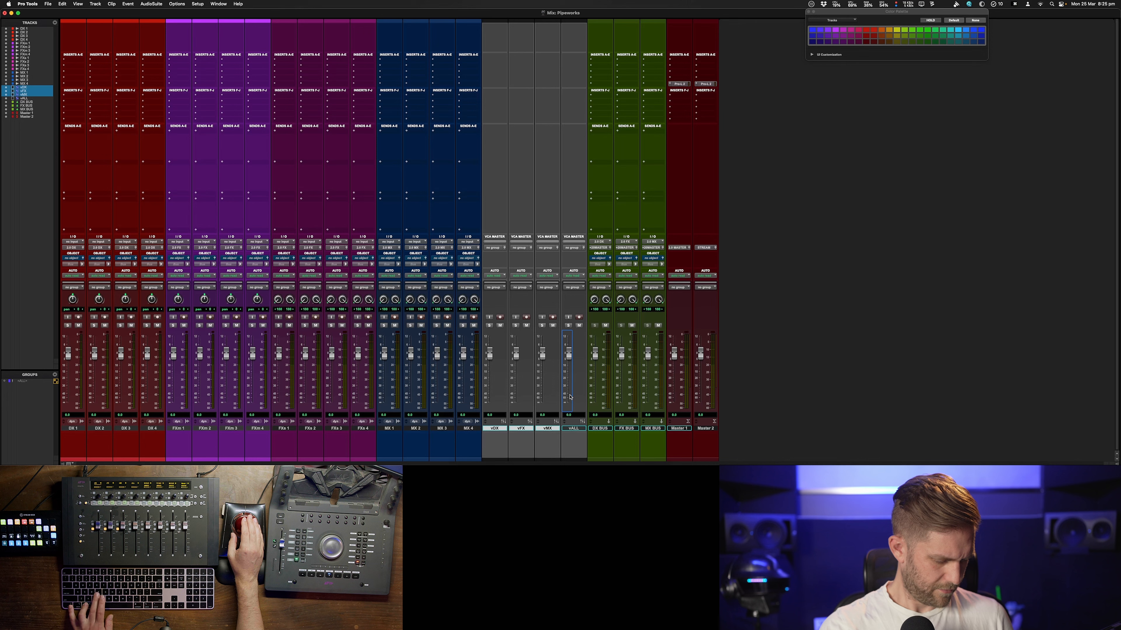
Edit the existing VCA group, renaming it vALL and assigning the vALL VCA to control it
key(ctrl+super+g)
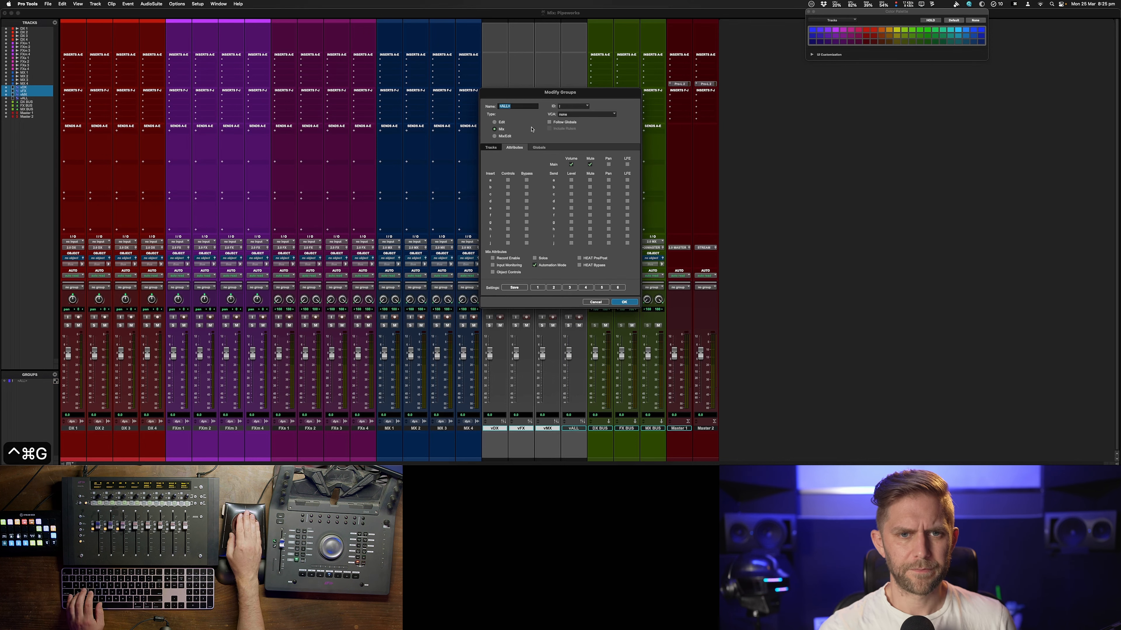
click(587, 114)
click(569, 148)
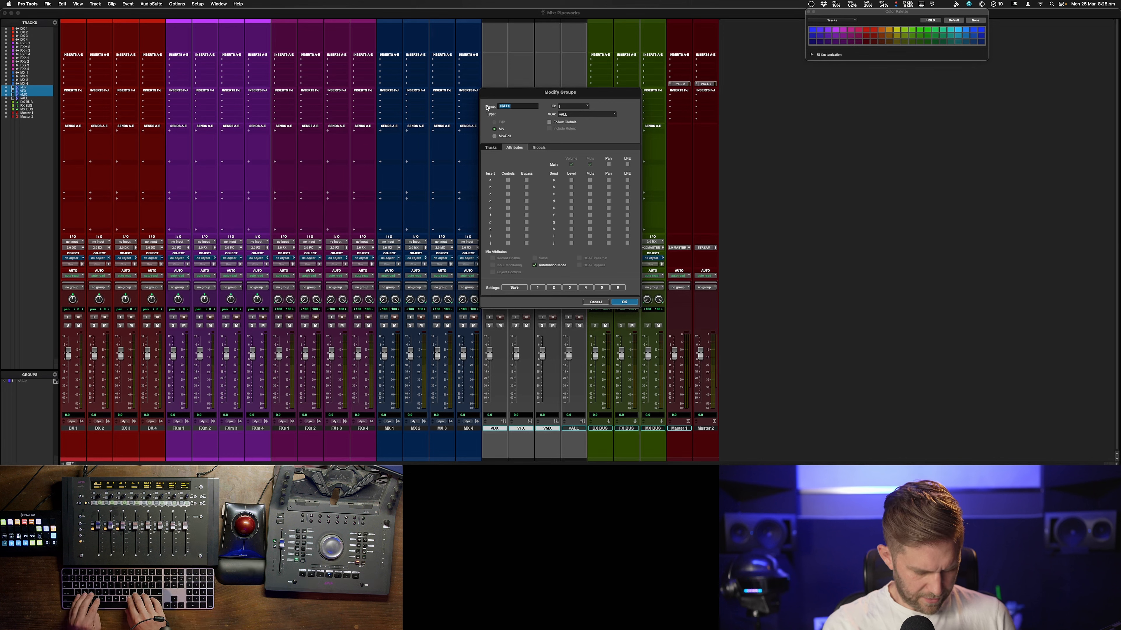
text(v)
key(BackSpace)
text(ALL)
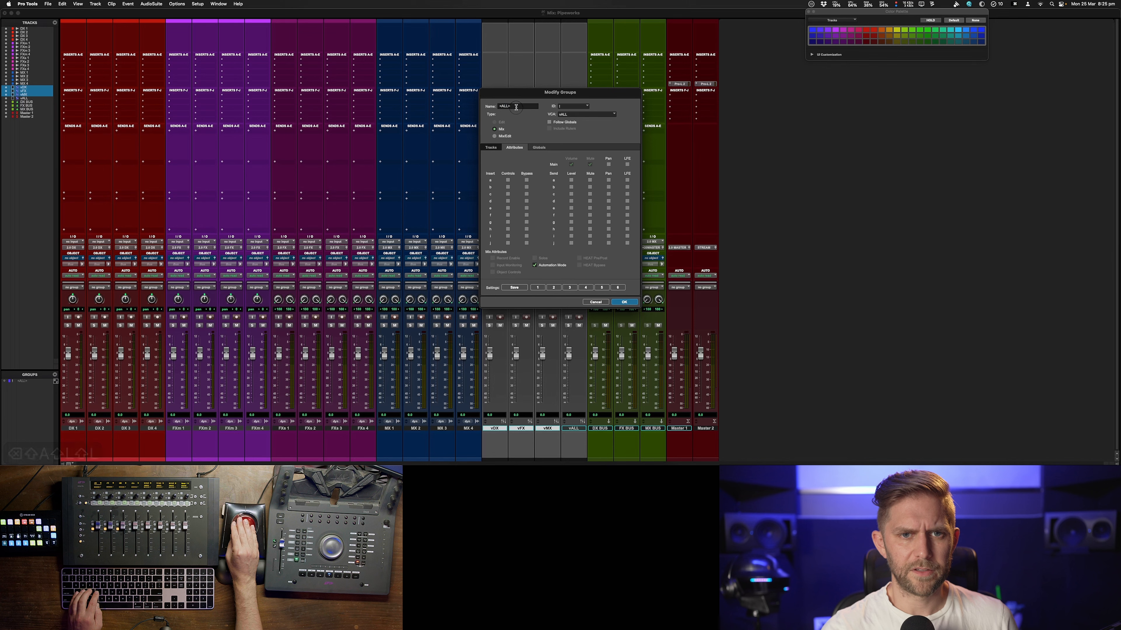
text(vq)
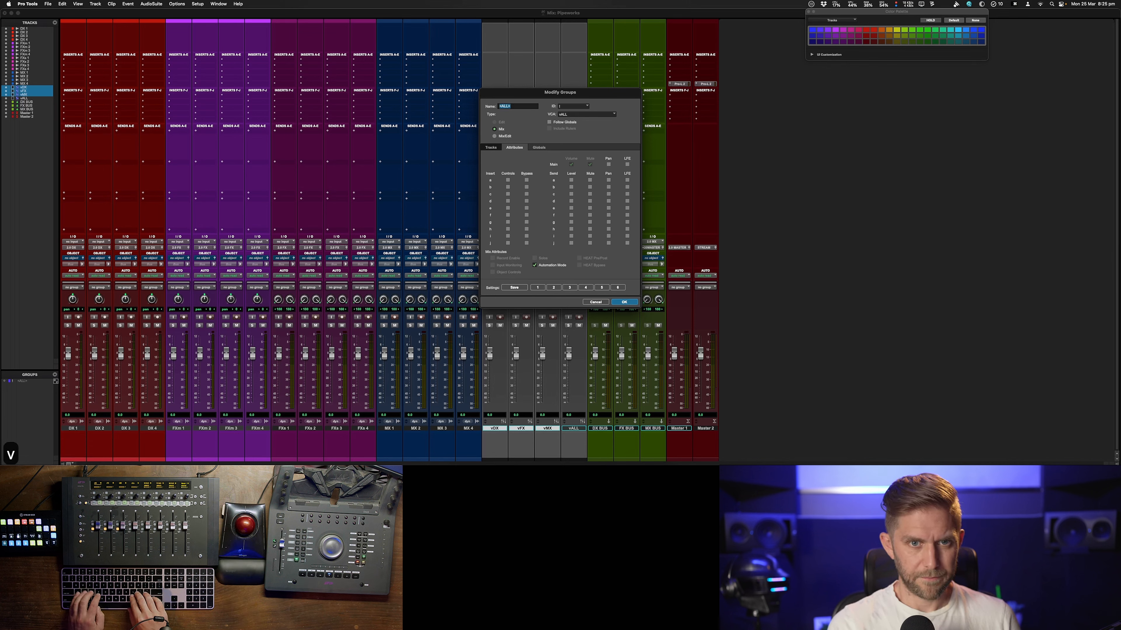
key(Tab)
text(dfsa)
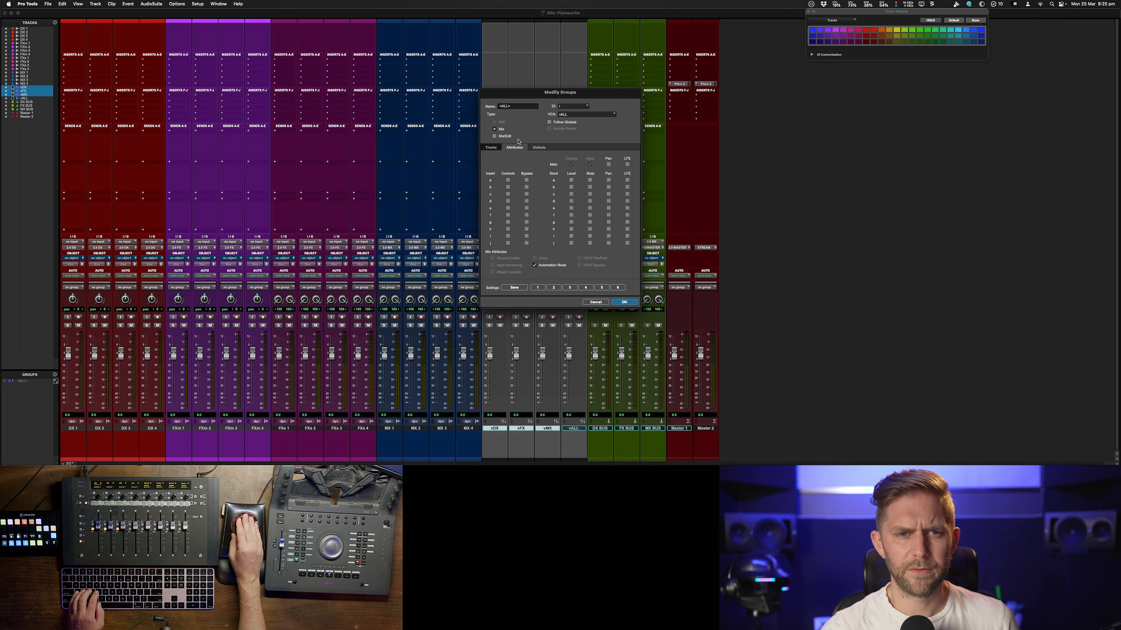
click(624, 302)
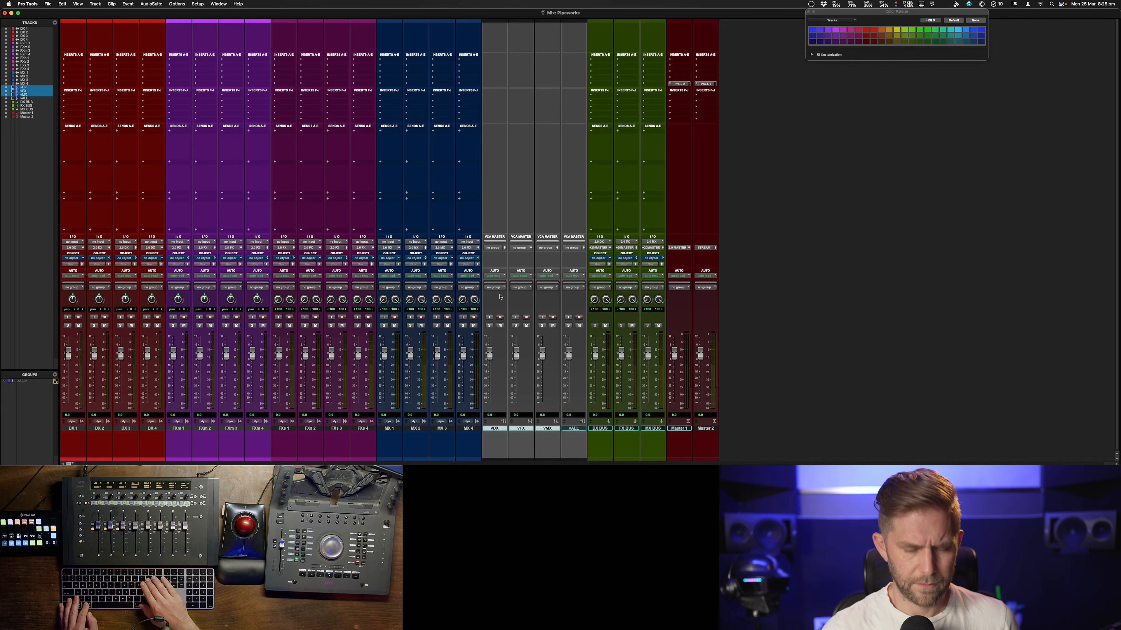
key(super+equal)
key(super+equal)
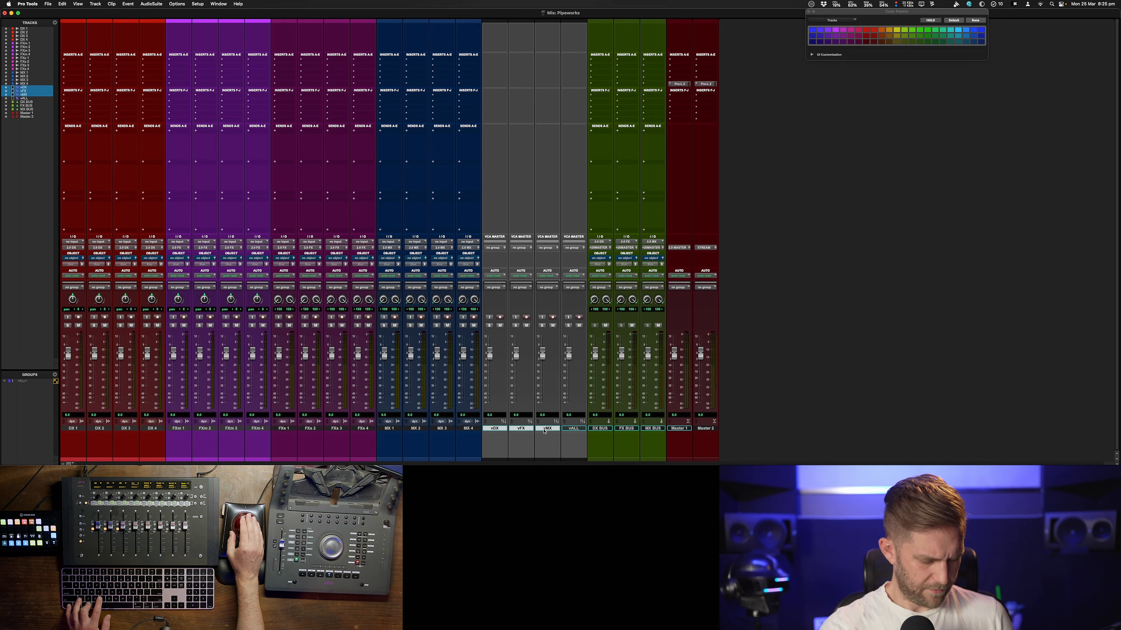
key(ctrl+super+g)
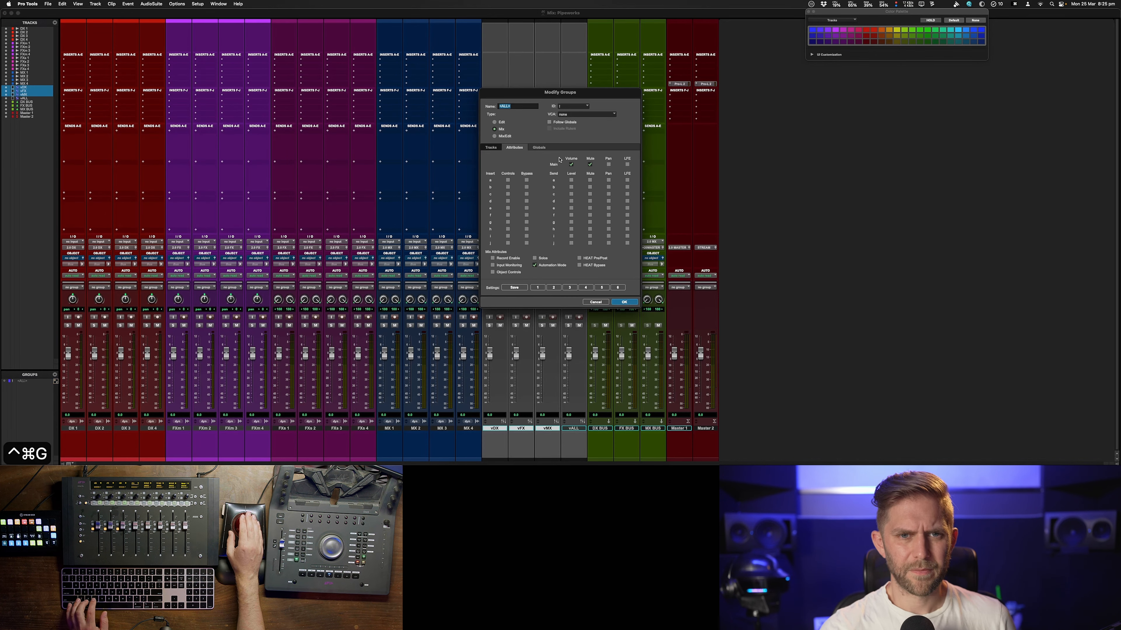
click(593, 302)
key(shift+super+g)
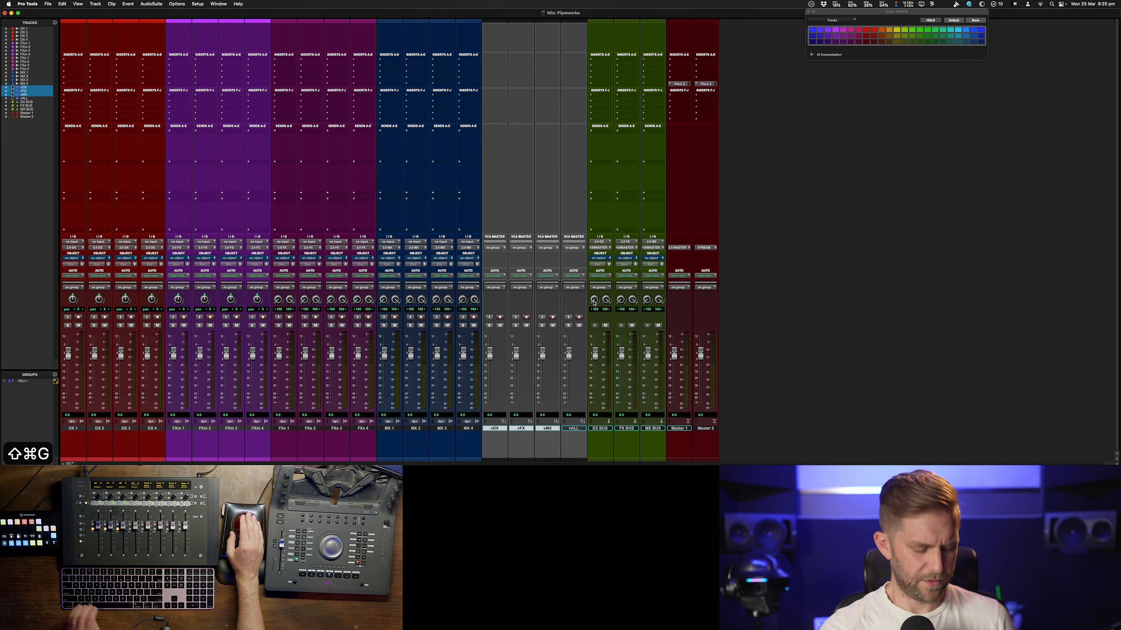
key(alt+super+g)
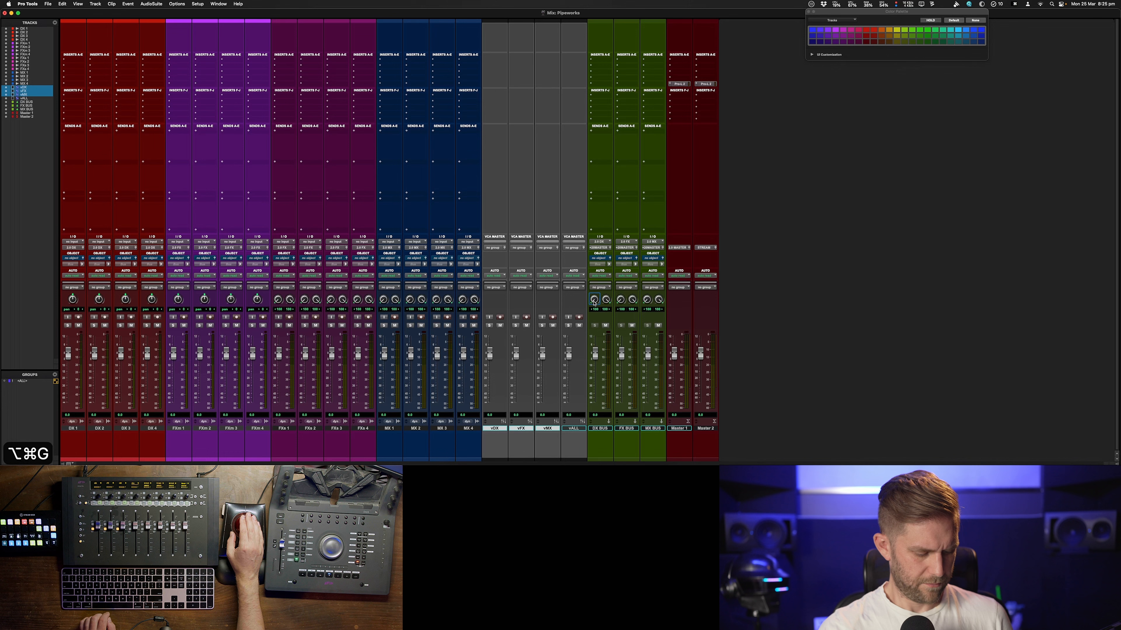
Create a Mix group named vALL from the vDX, vFX and vMX VCAs, controlled by the vALL VCA
key(super+g)
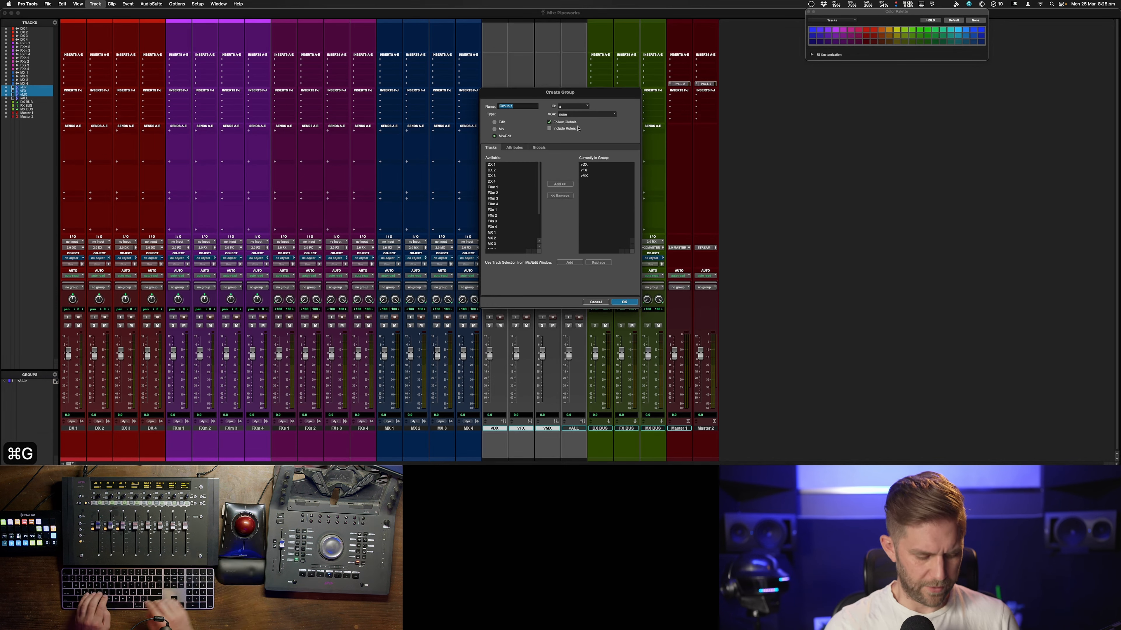
text(vALL)
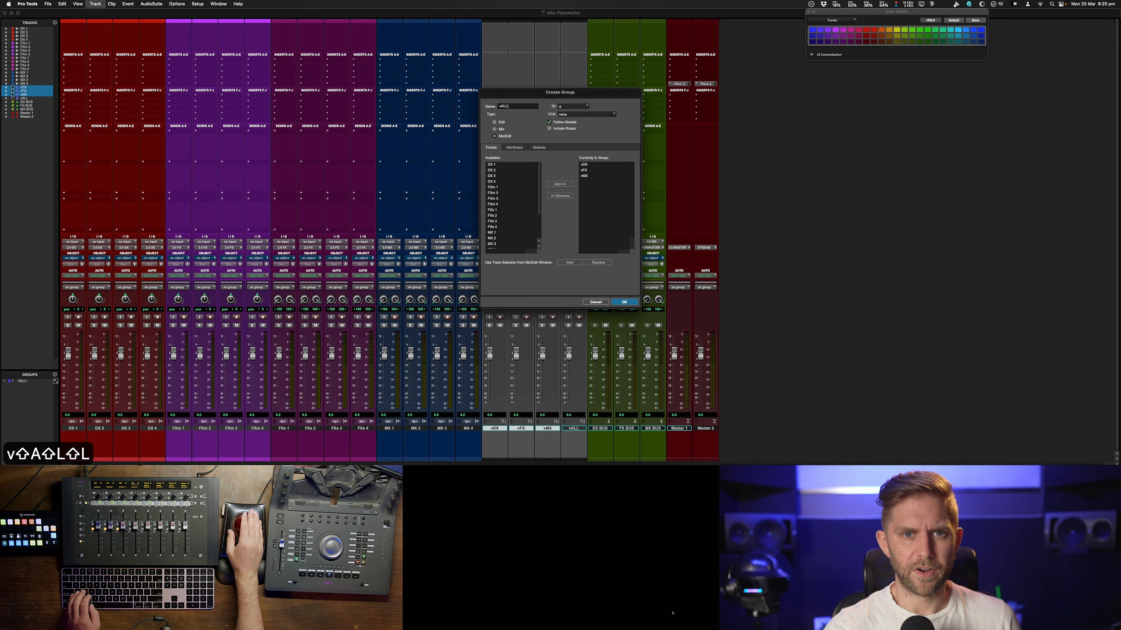
click(495, 129)
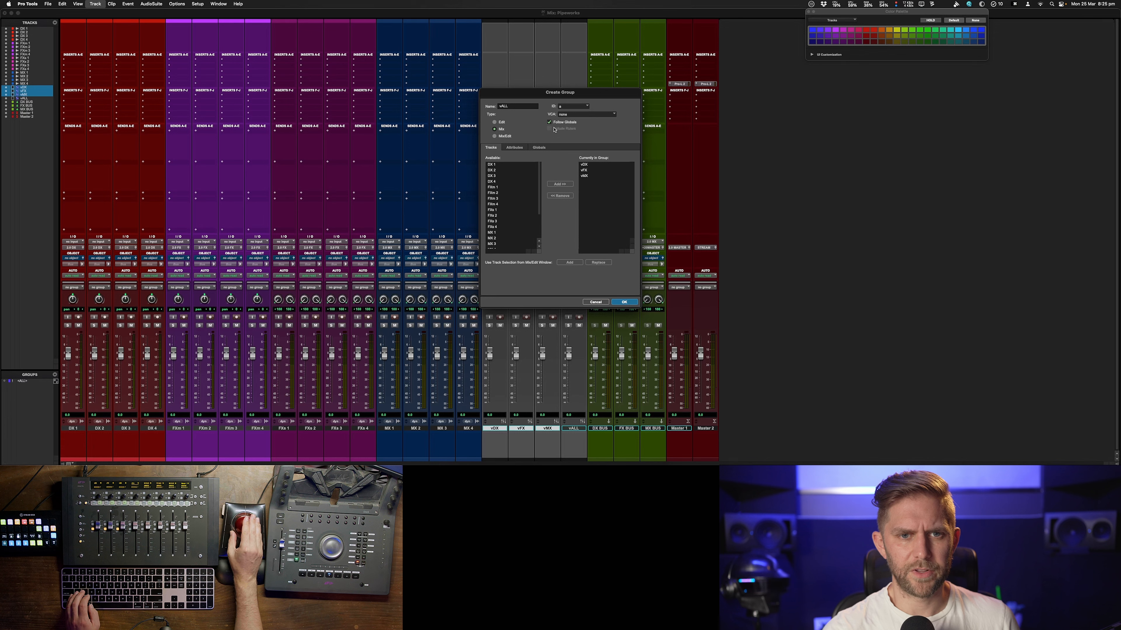
click(574, 115)
click(569, 123)
click(520, 149)
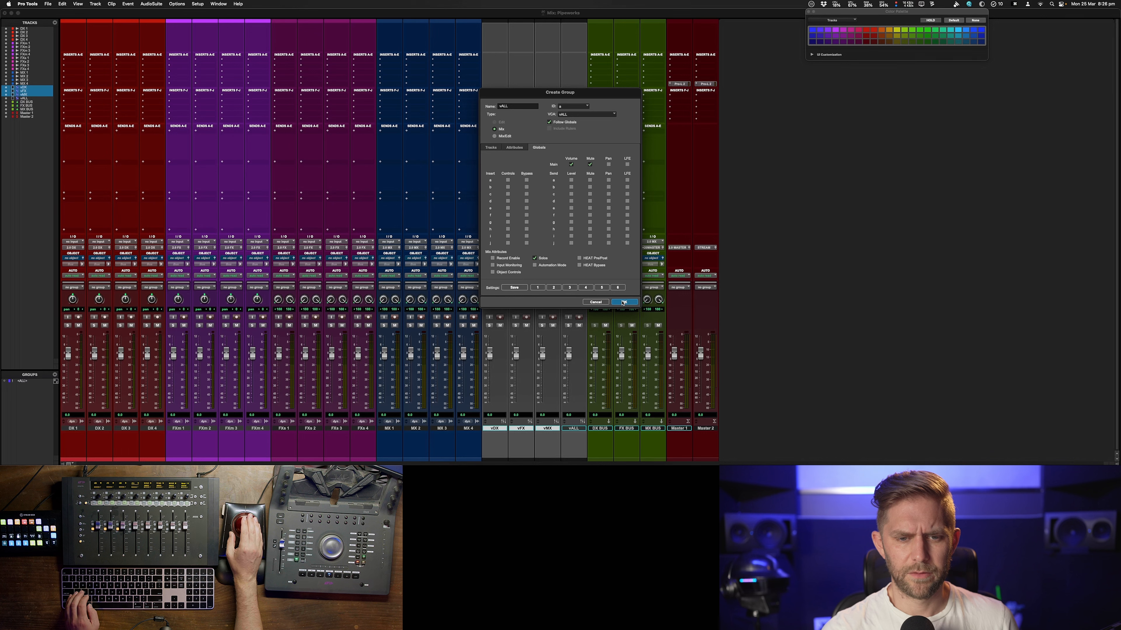
click(589, 164)
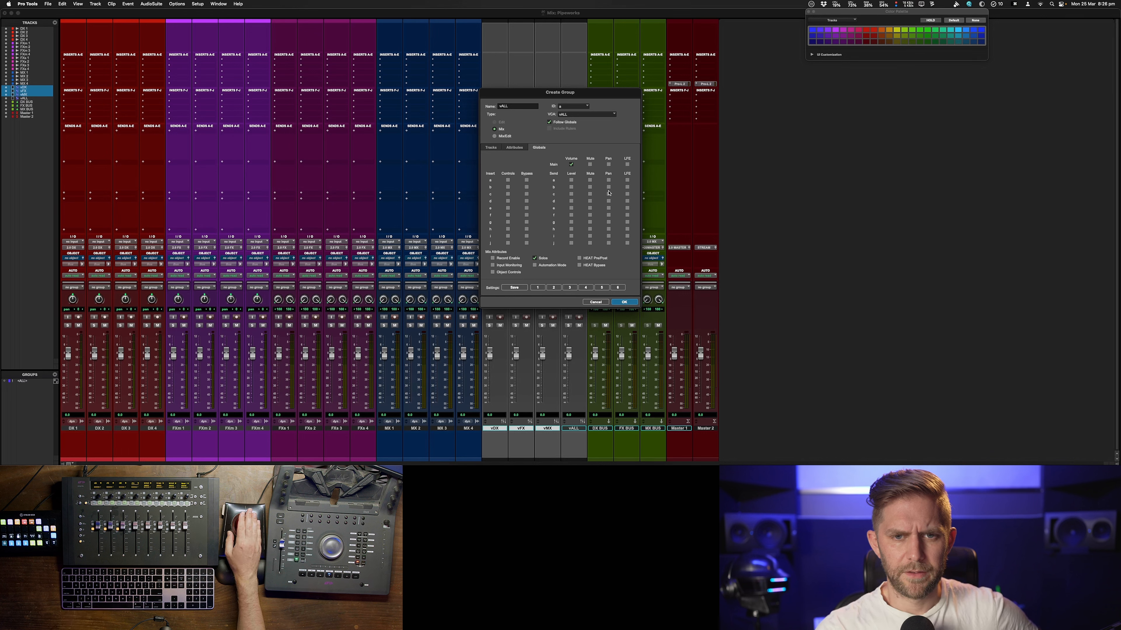
click(590, 164)
click(625, 302)
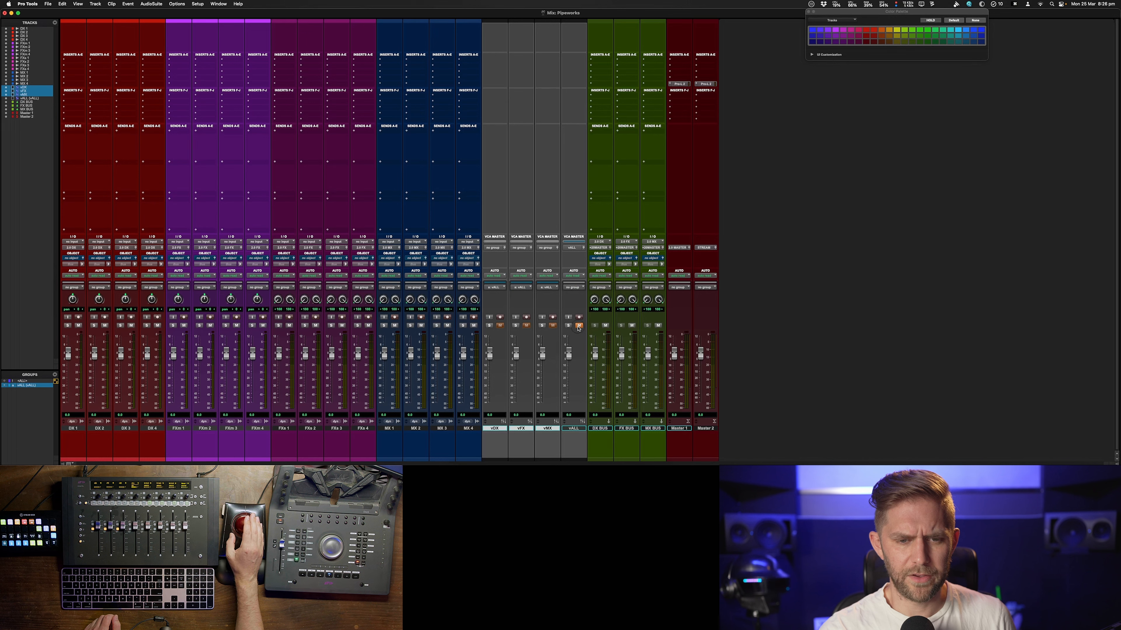
click(578, 326)
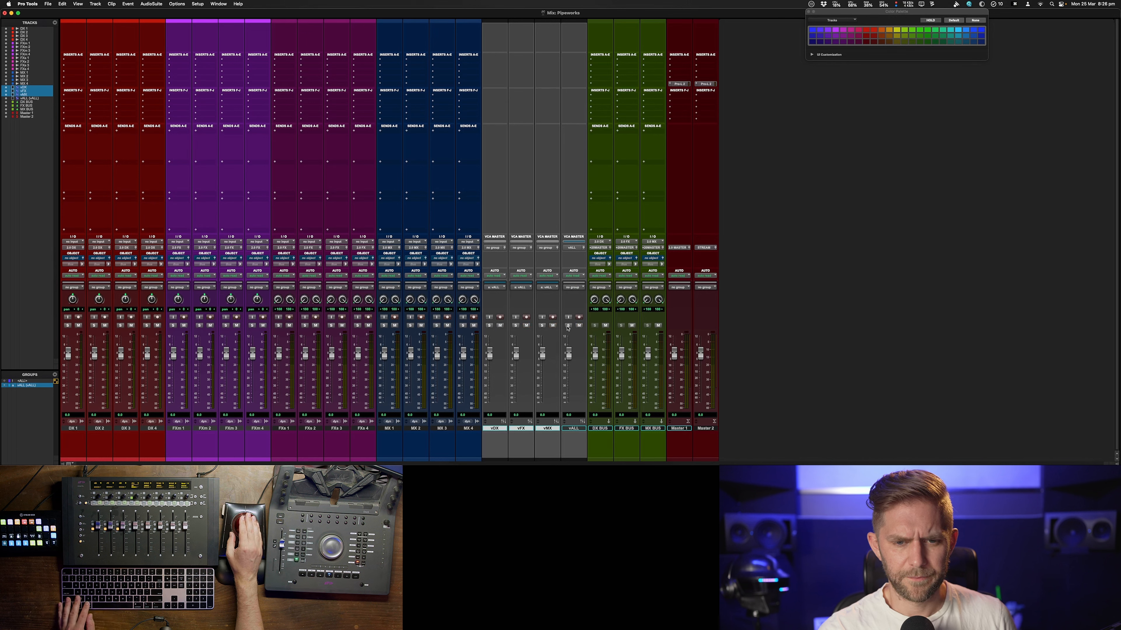
click(579, 326)
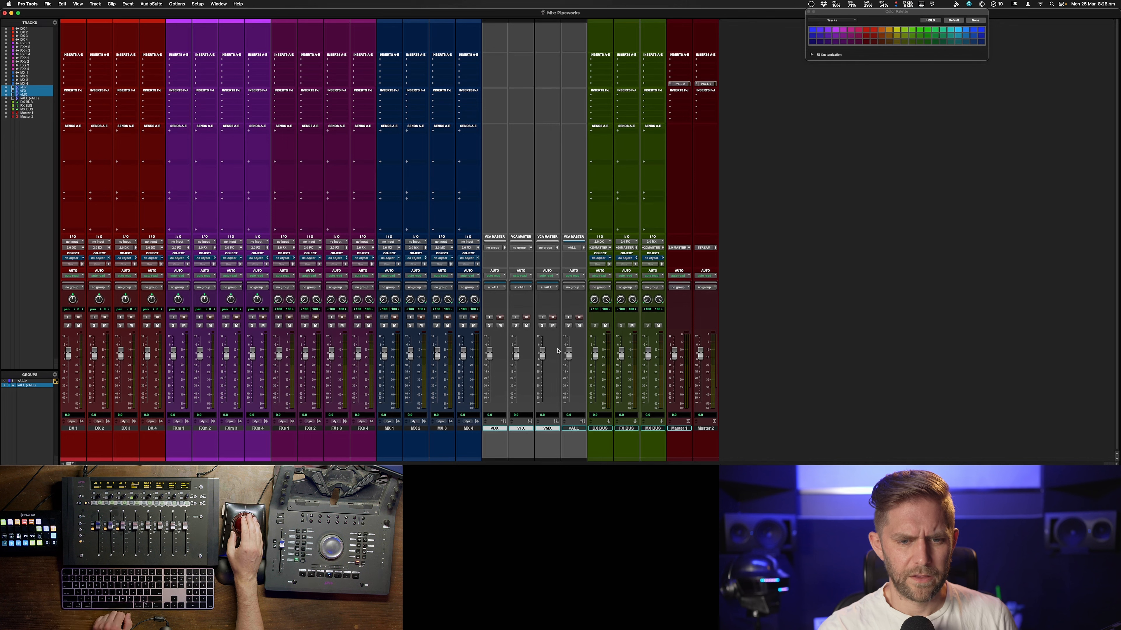
Group the four DX tracks into a Mix group named vDX controlled by the vDX VCA
click(74, 429)
shift+click(150, 429)
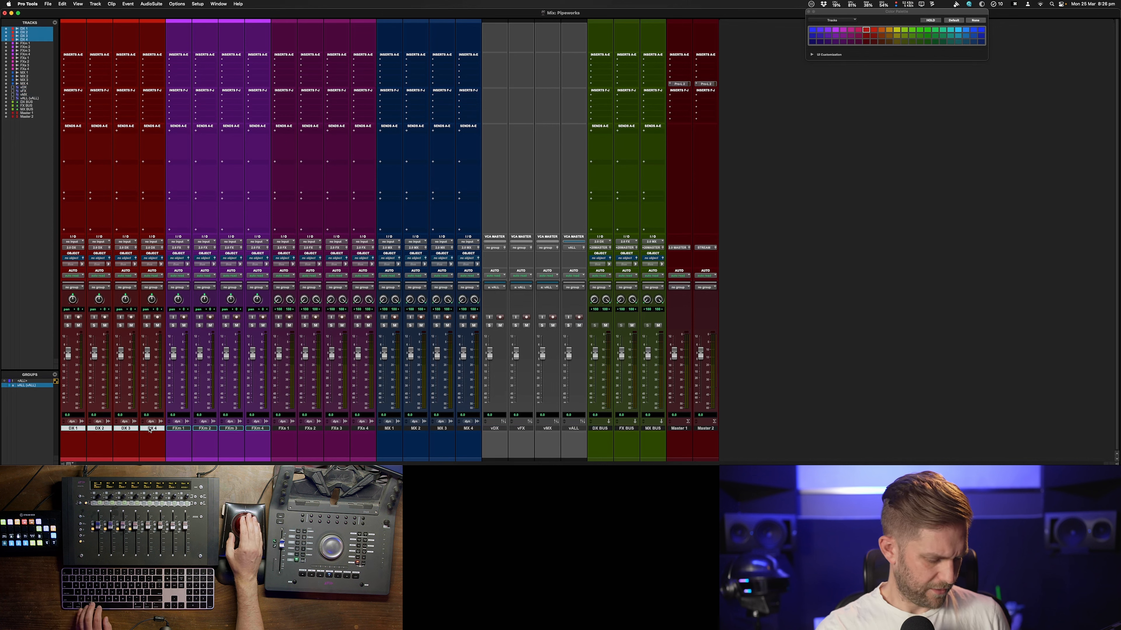
key(super+g)
text(vDC)
key(BackSpace)
text(X)
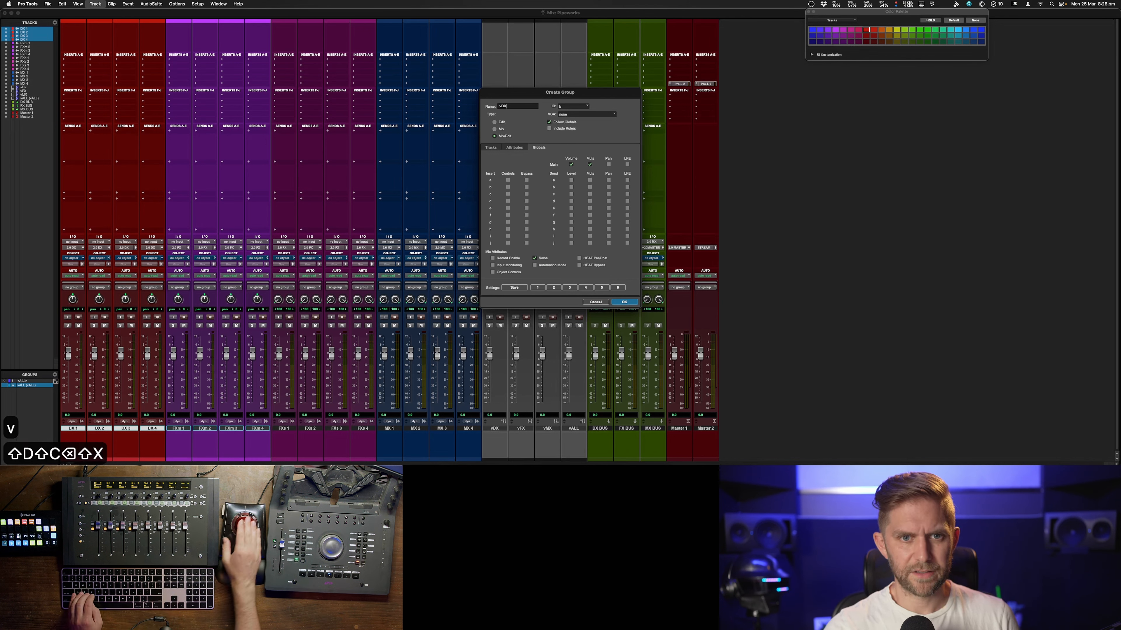
click(576, 114)
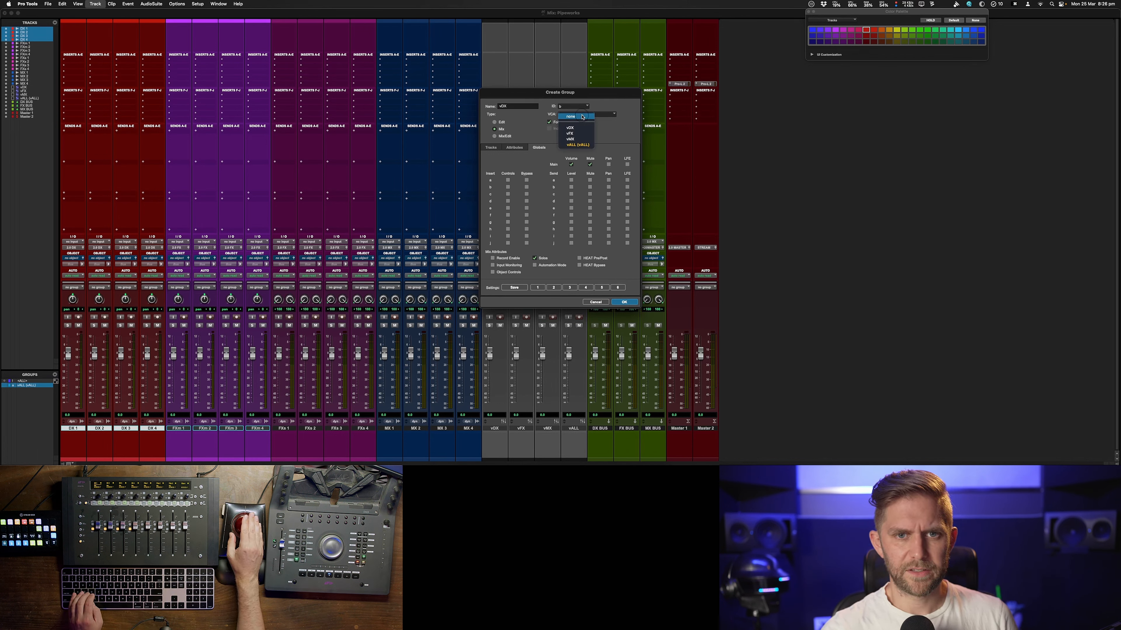
click(570, 128)
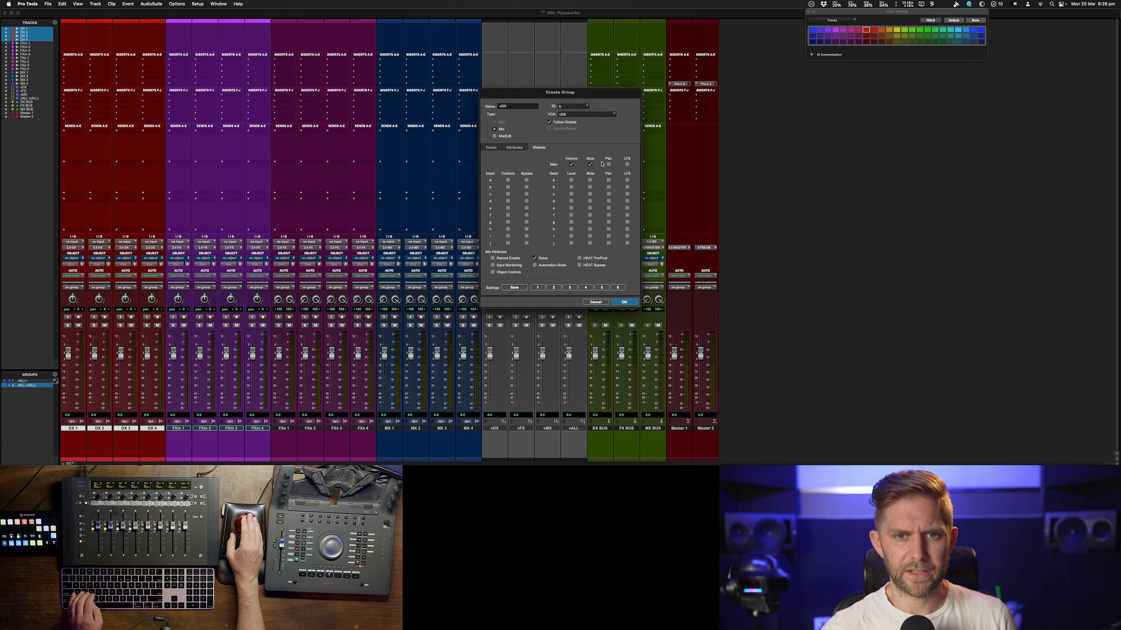
click(624, 303)
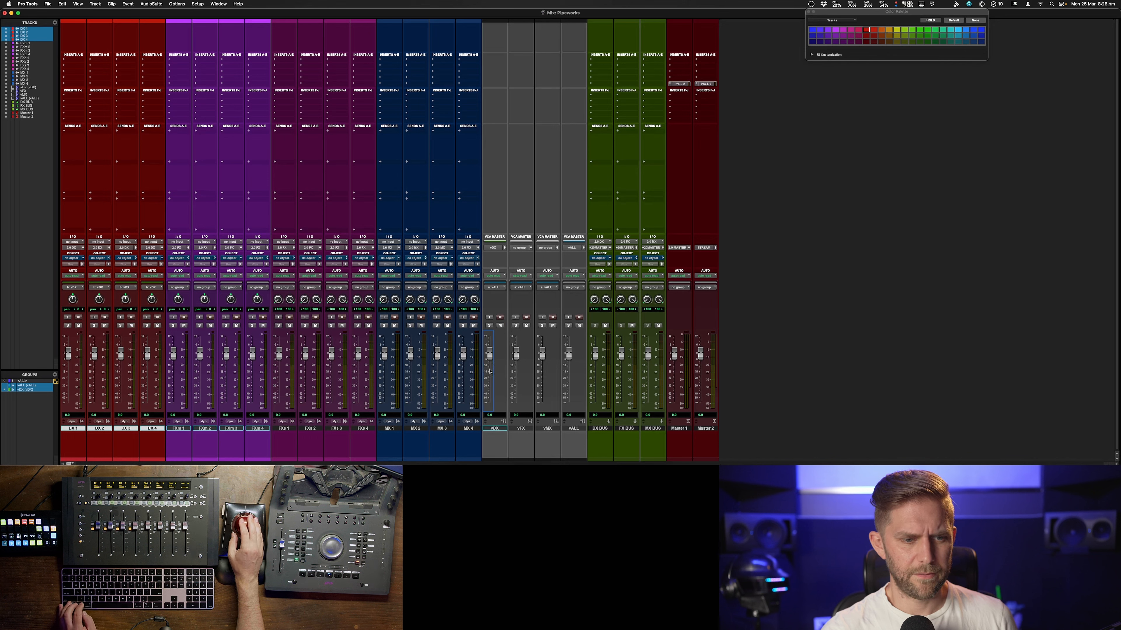
Group the FXm and FX tracks into a Mix group named vFX controlled by the vFX VCA
click(178, 429)
shift+click(360, 429)
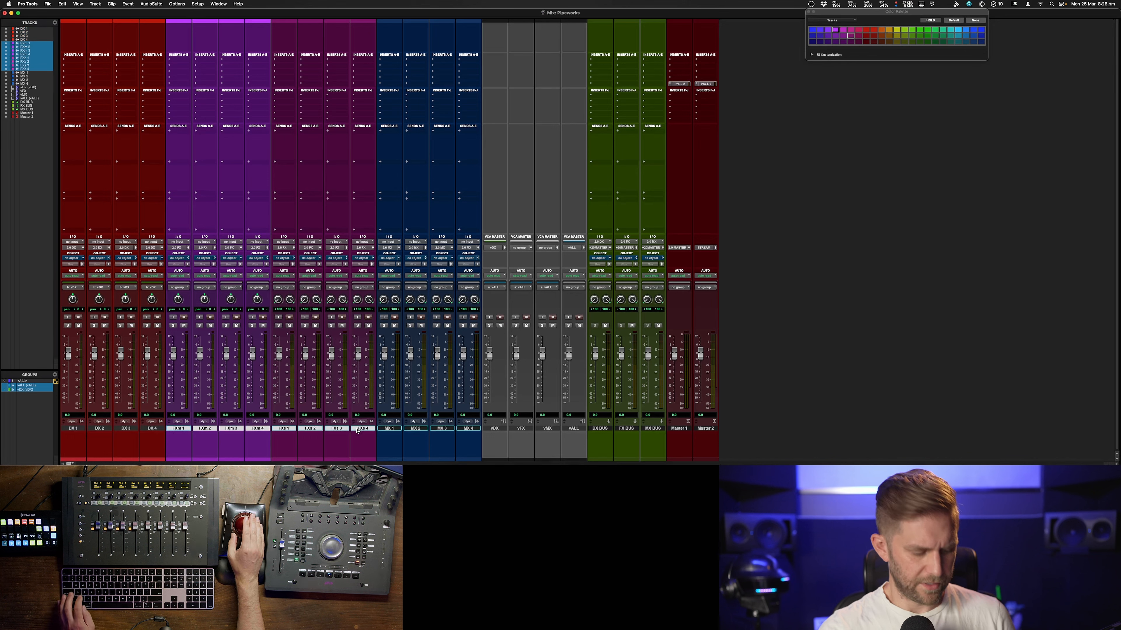
key(super+g)
text(vFX)
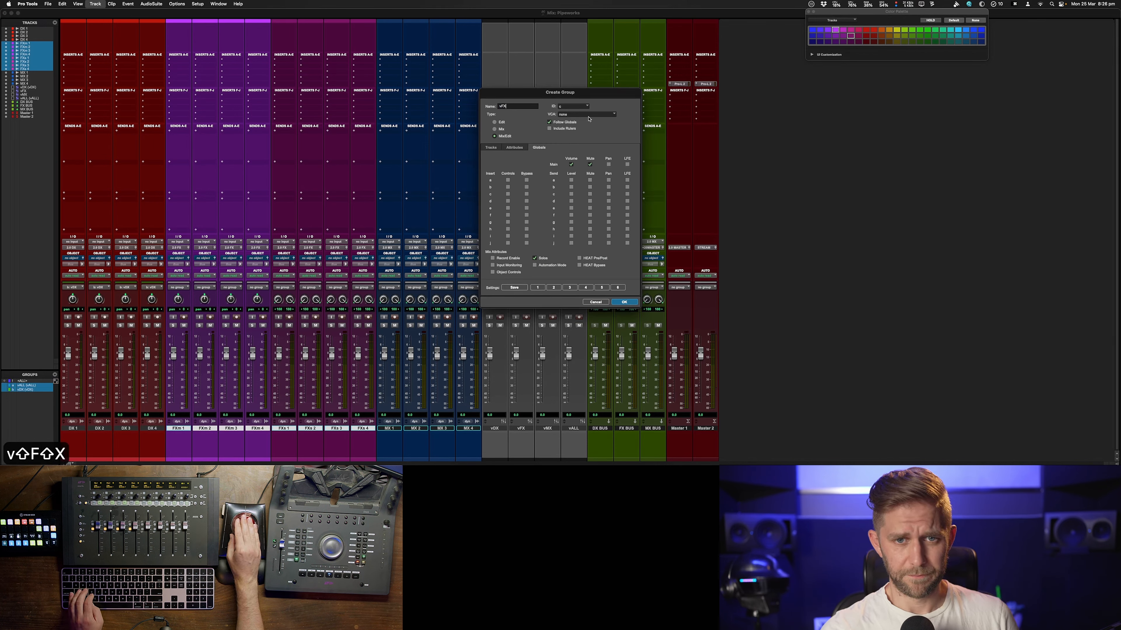
click(588, 115)
click(573, 131)
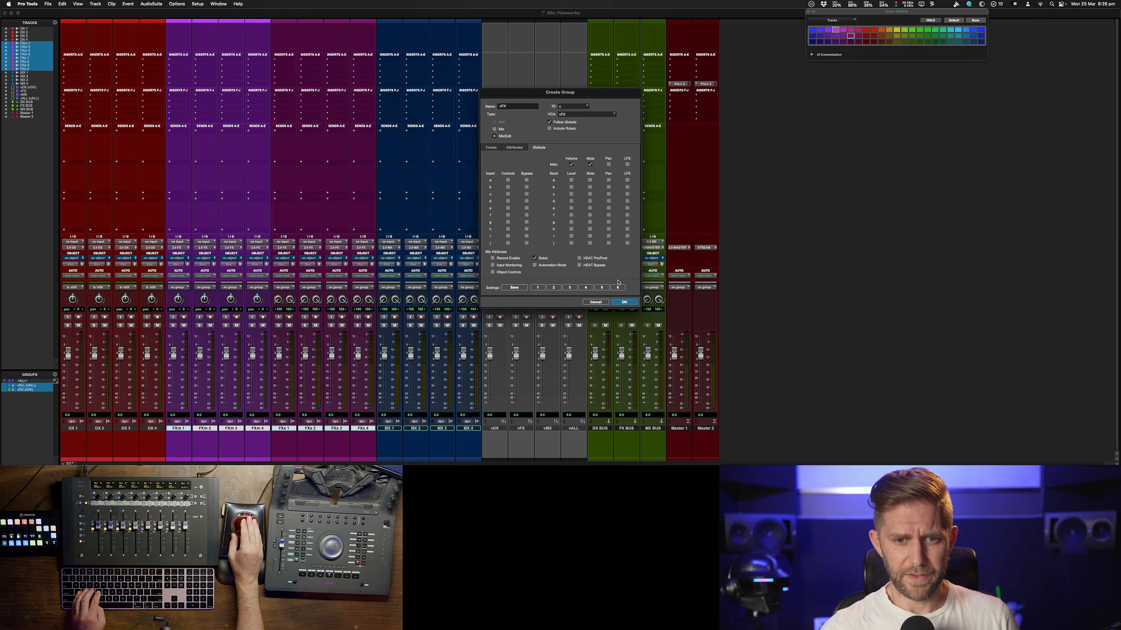
click(630, 306)
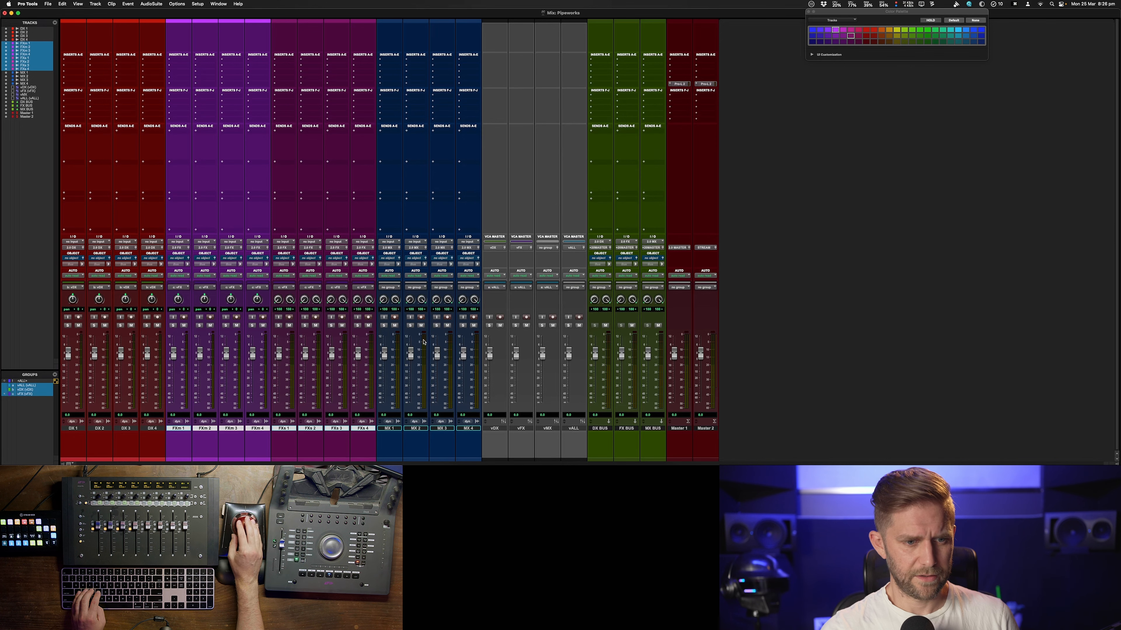
Group the four MX tracks into a Mix group named vMX controlled by the vMX VCA
click(389, 429)
shift+click(468, 428)
key(super+g)
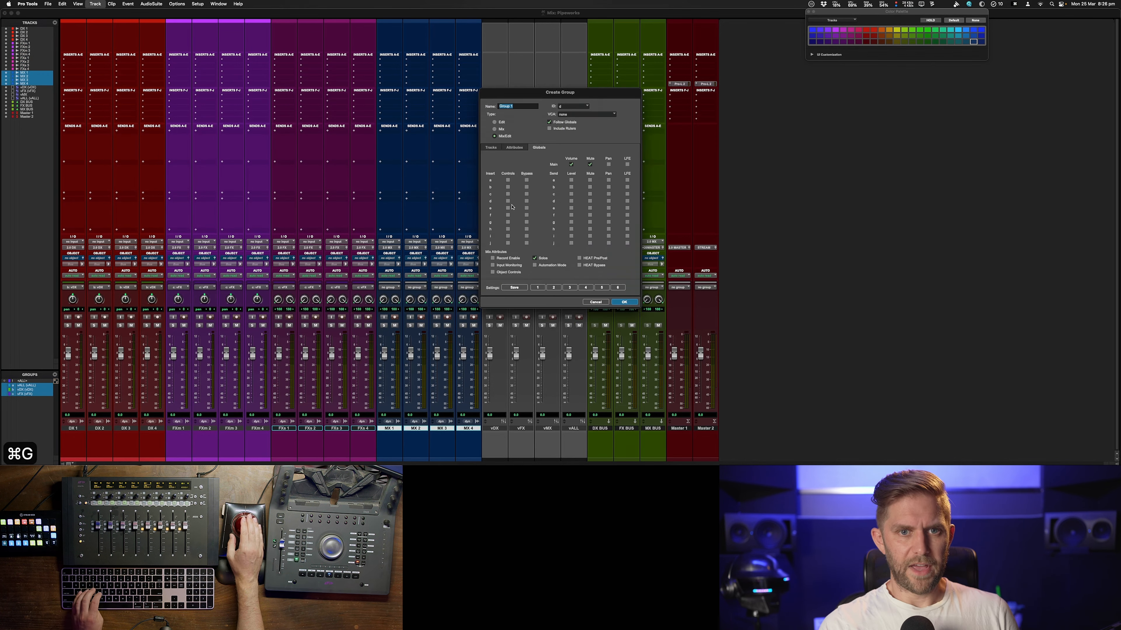
text(vMX)
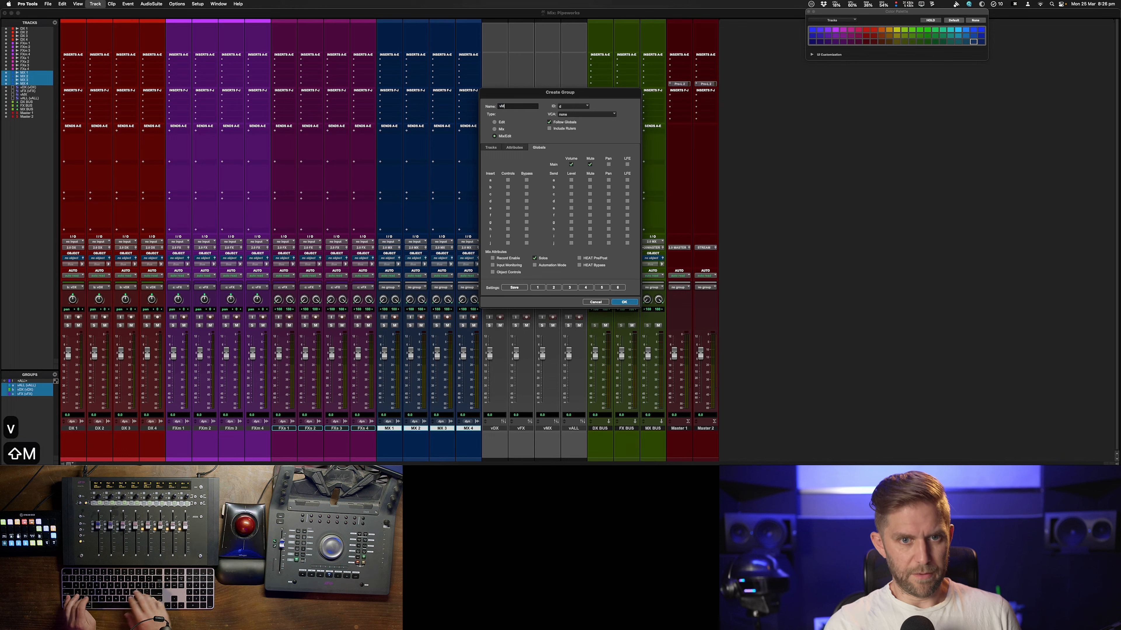
click(581, 115)
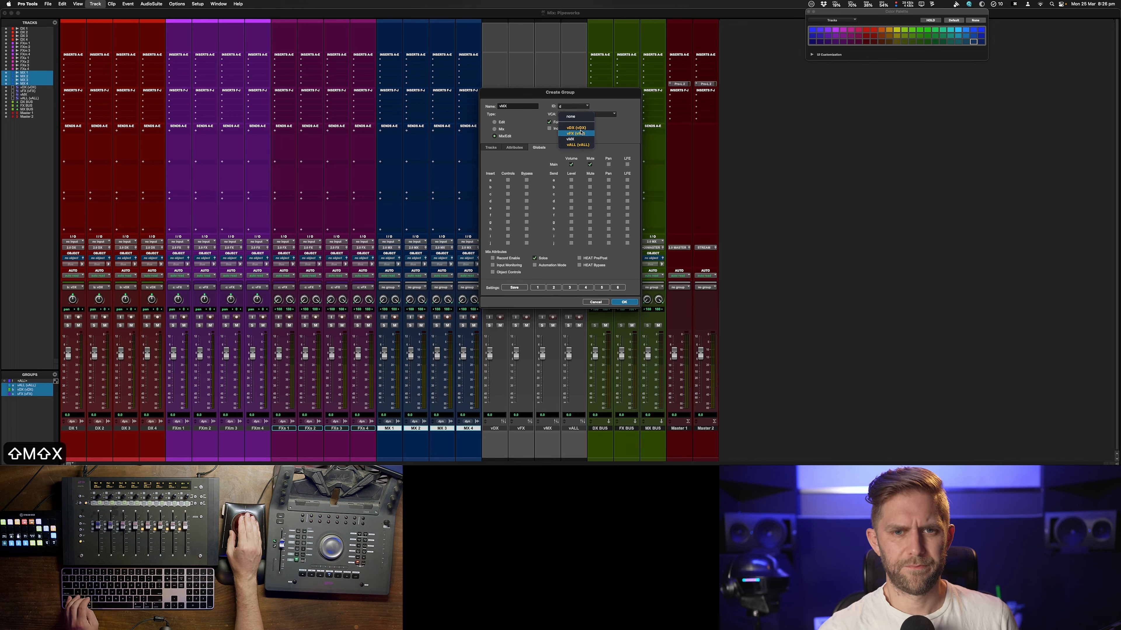
click(573, 141)
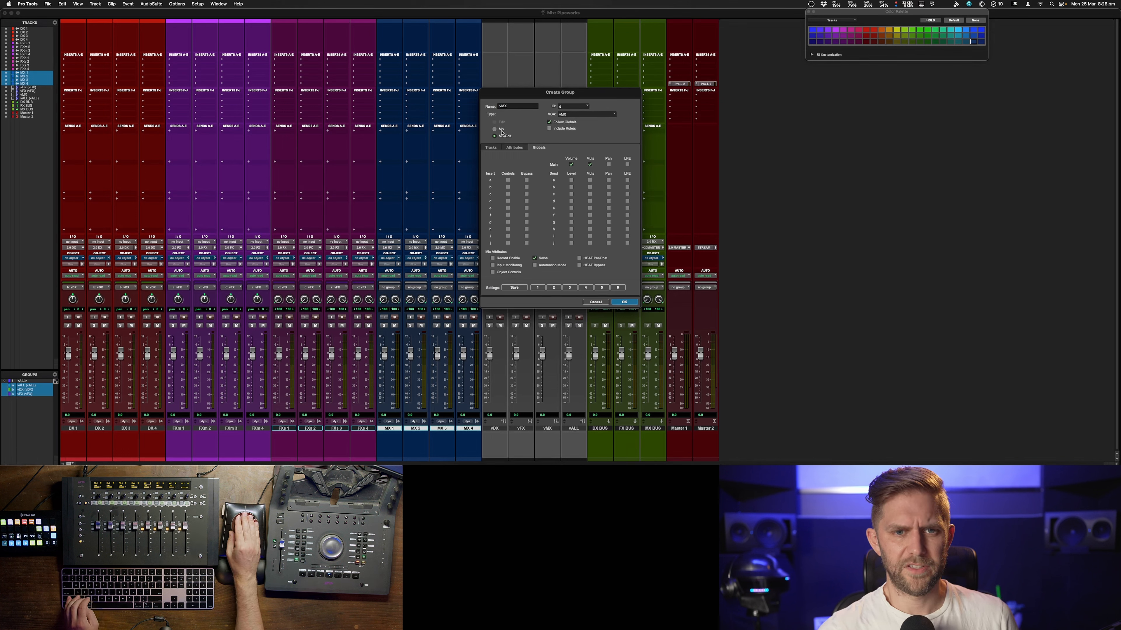
click(624, 302)
Open the vFX group's settings to check which tracks it contains
click(285, 290)
click(295, 296)
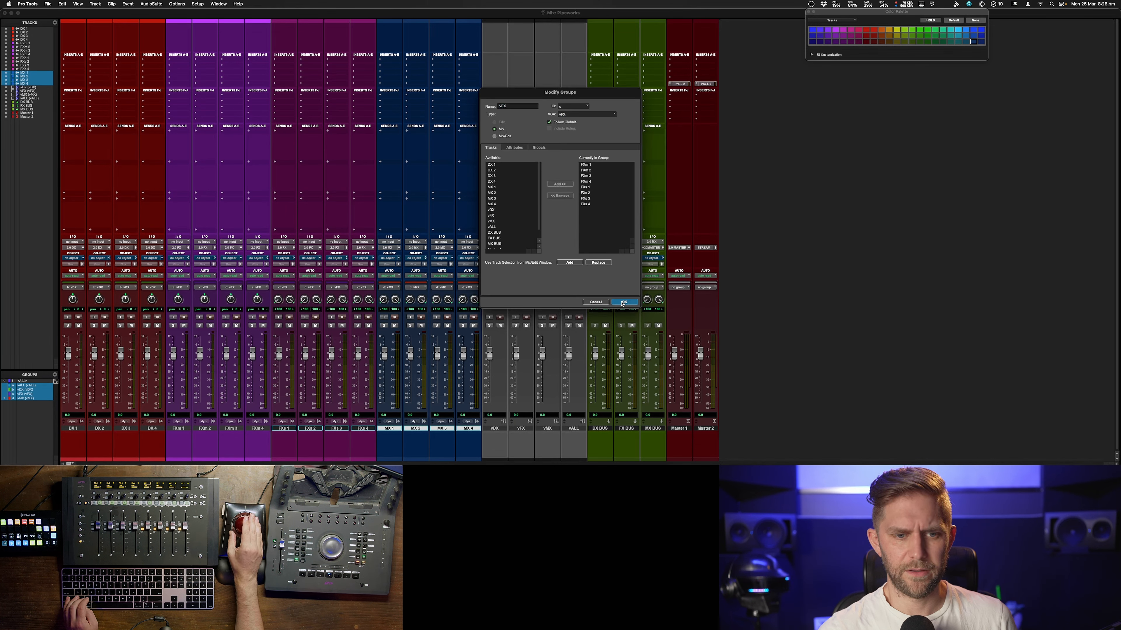
click(623, 302)
key(super+equal)
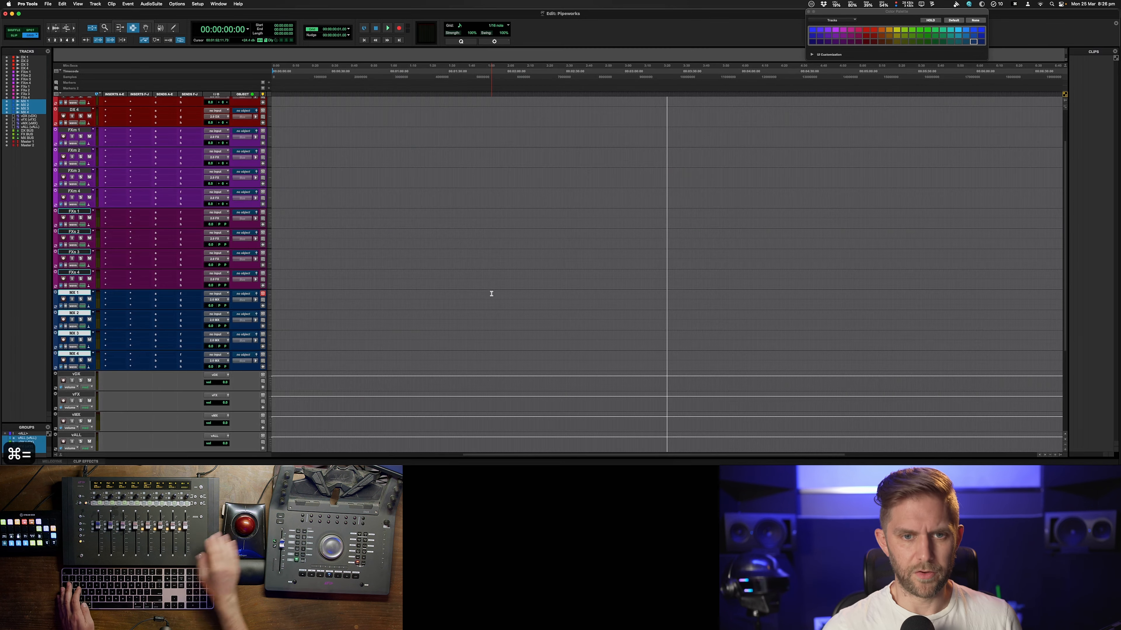
drag(545, 148, 617, 174)
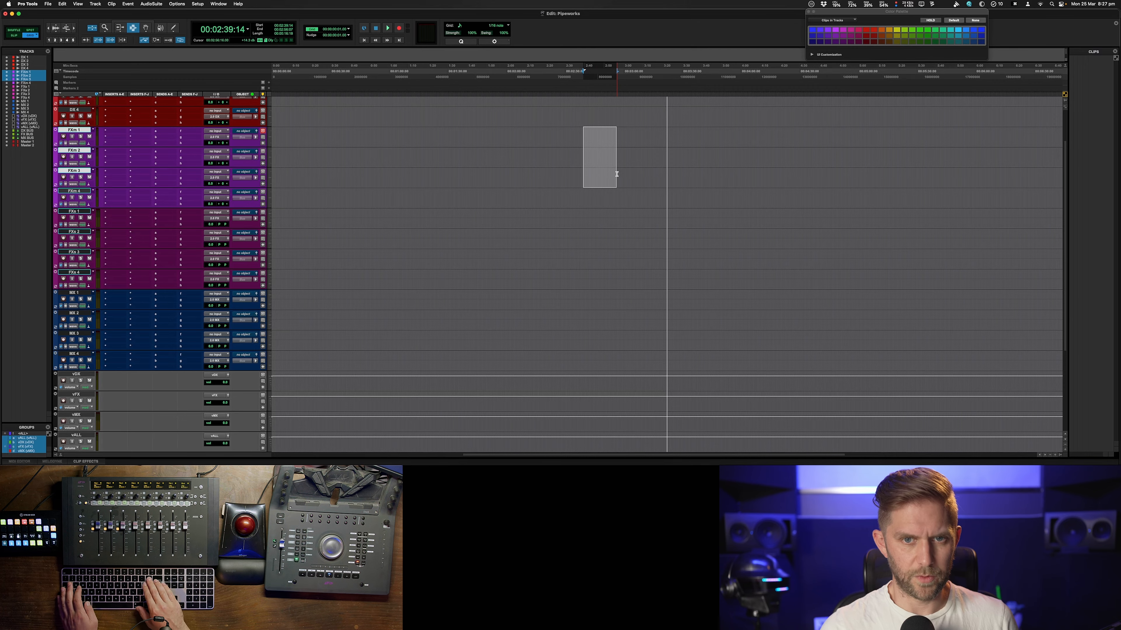
key(super+equal)
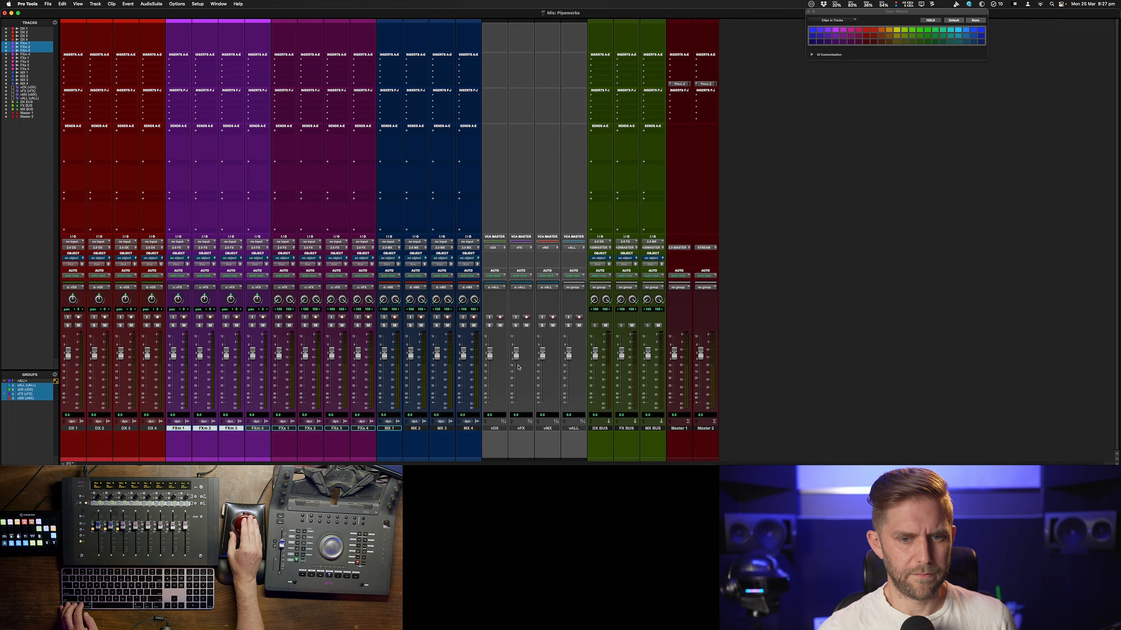
Insert the WLM Plus loudness meter on Master 1 and move its plug-in window aside
mouse_move(568, 356)
mouse_down()
mouse_move(568, 373)
mouse_move(569, 355)
mouse_up()
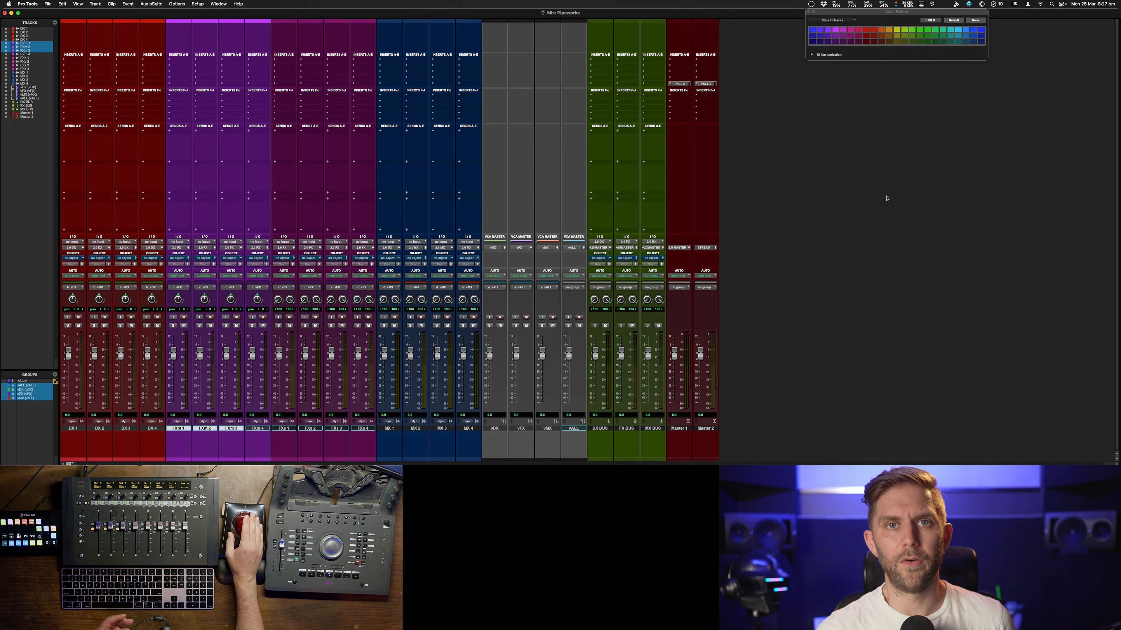
click(670, 59)
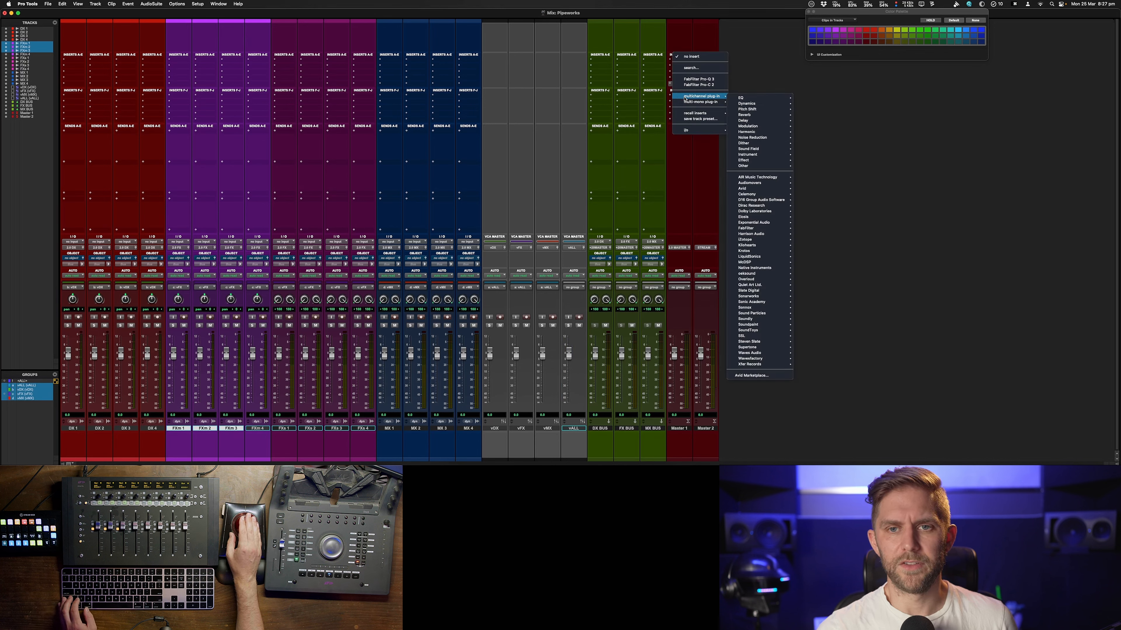
click(688, 70)
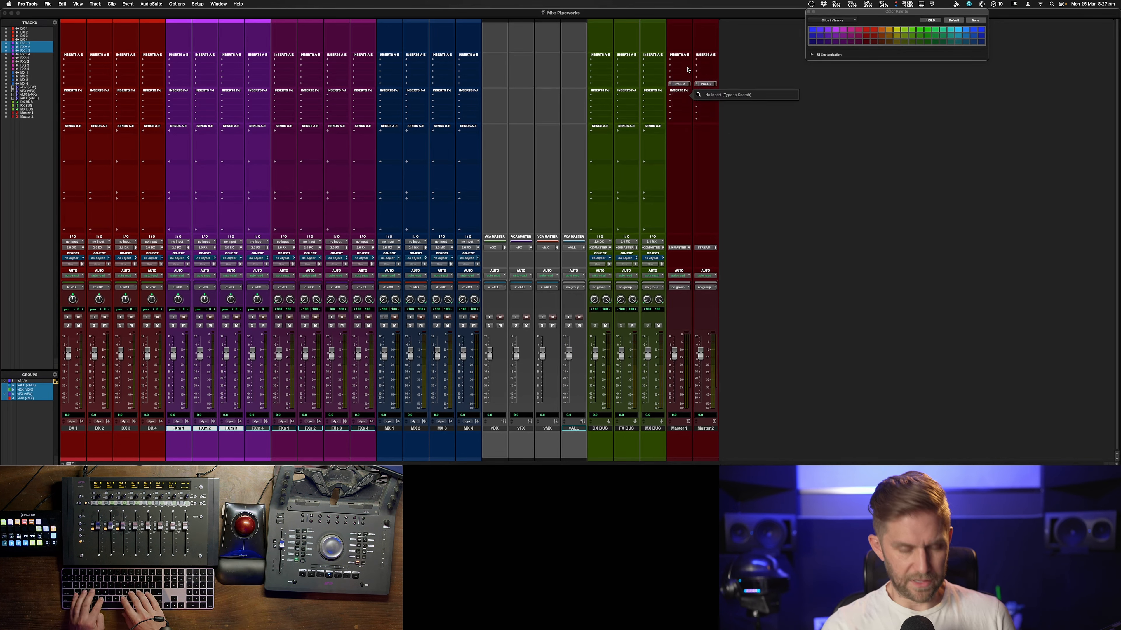
text(vlm)
key(BackSpace)
key(BackSpace)
key(BackSpace)
text(wlm)
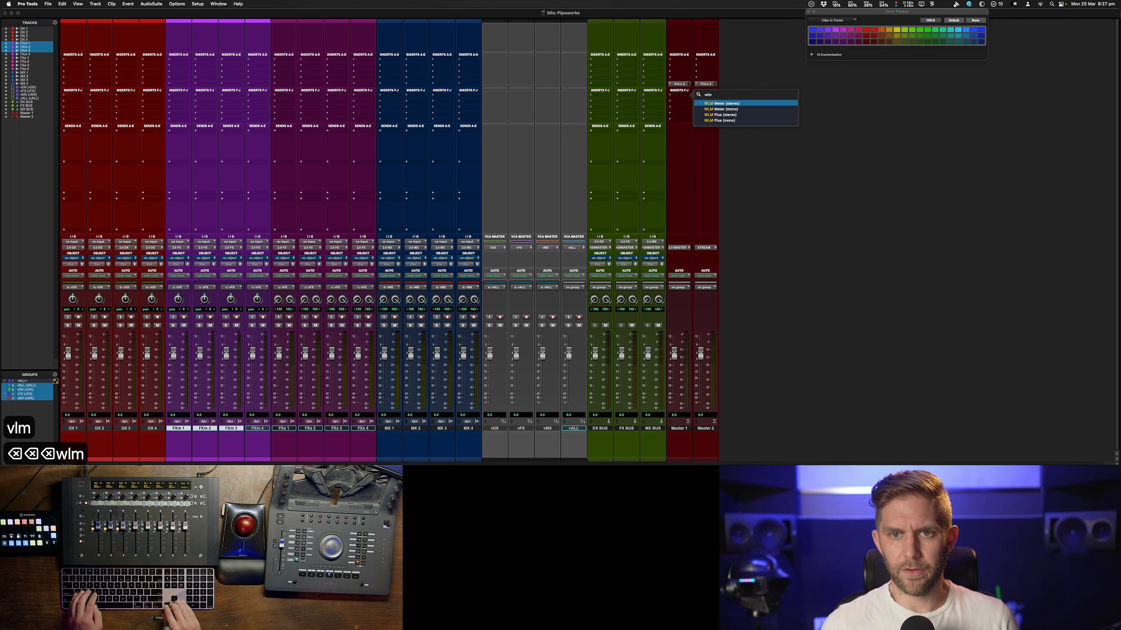
key(Down)
key(Down)
key(Return)
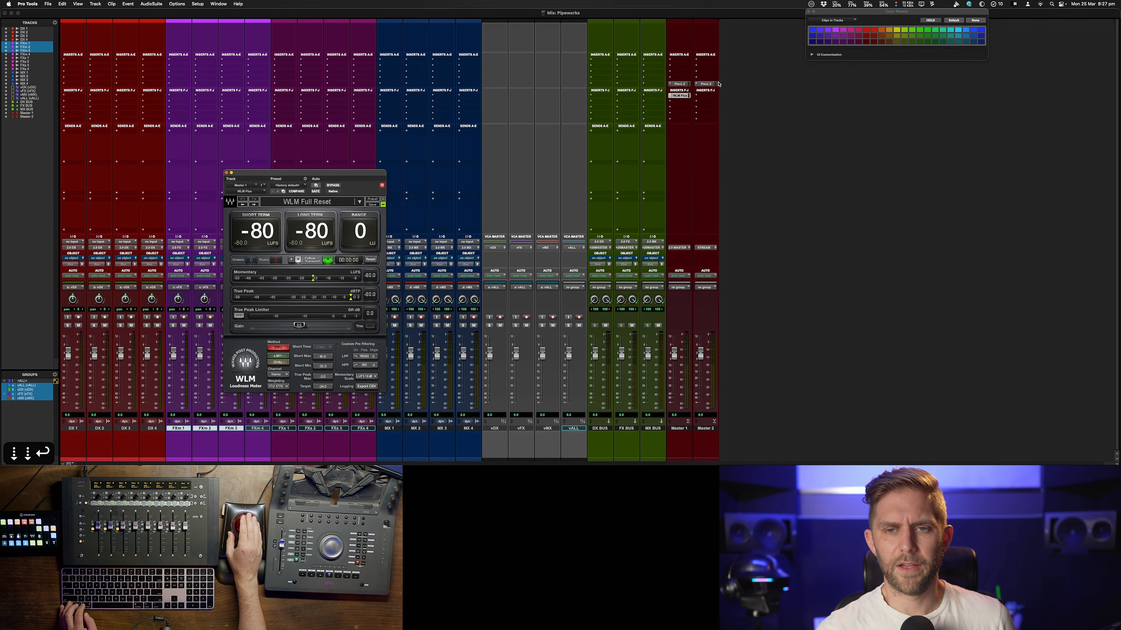
drag(333, 176, 1061, 73)
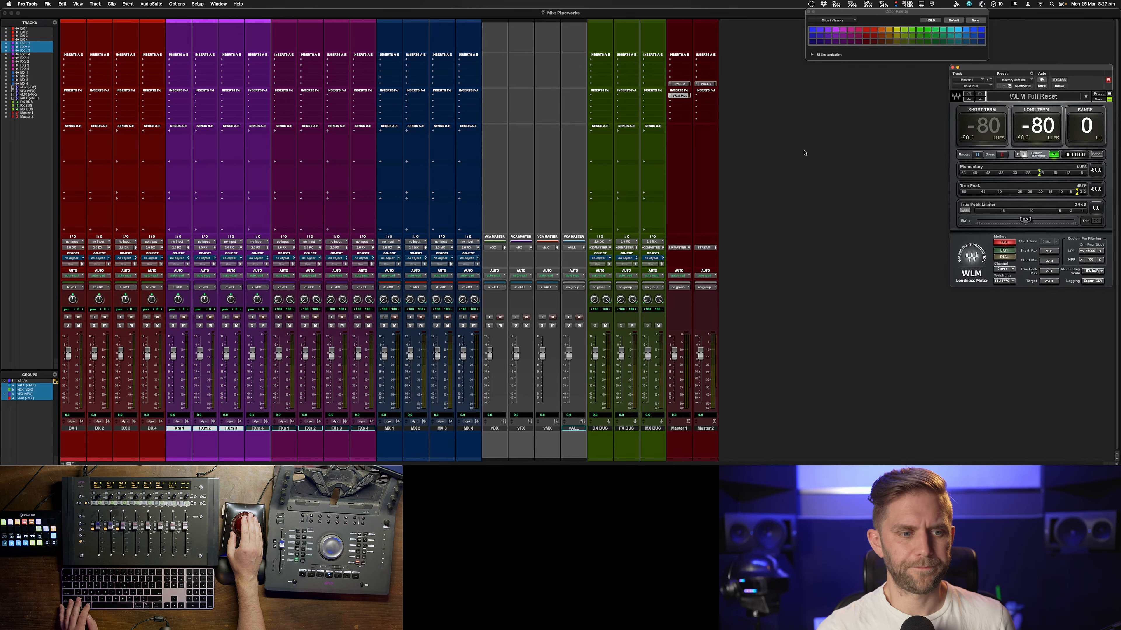
Move tracks DX 1 to DX 4 into a new basic folder named DX
key(super+equal)
key(ctrl+alt+super+Up)
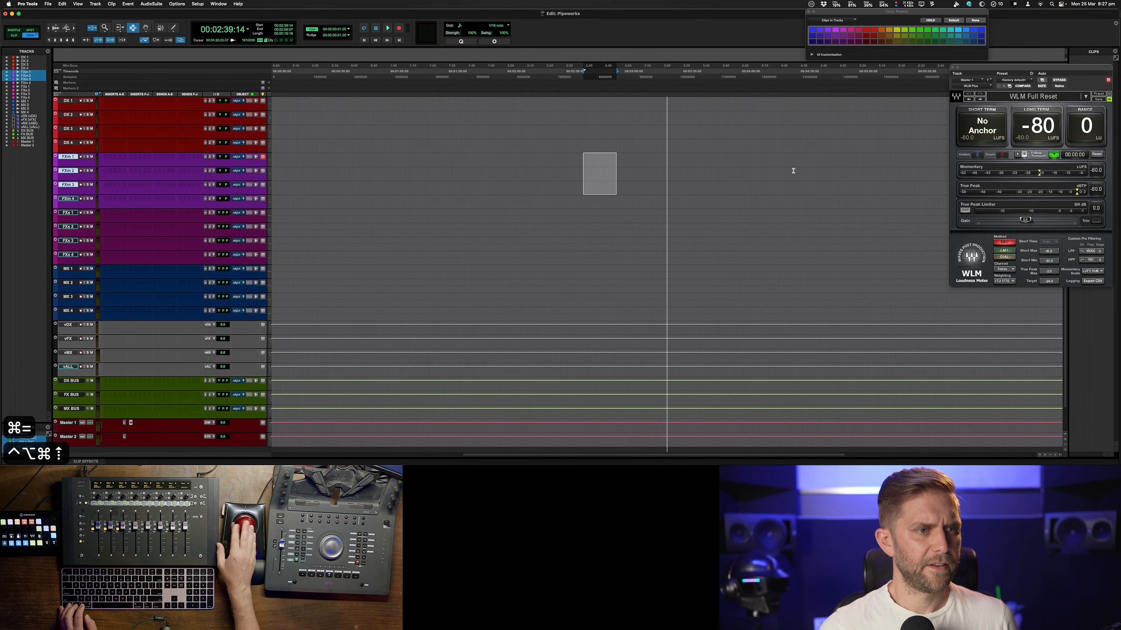
click(65, 103)
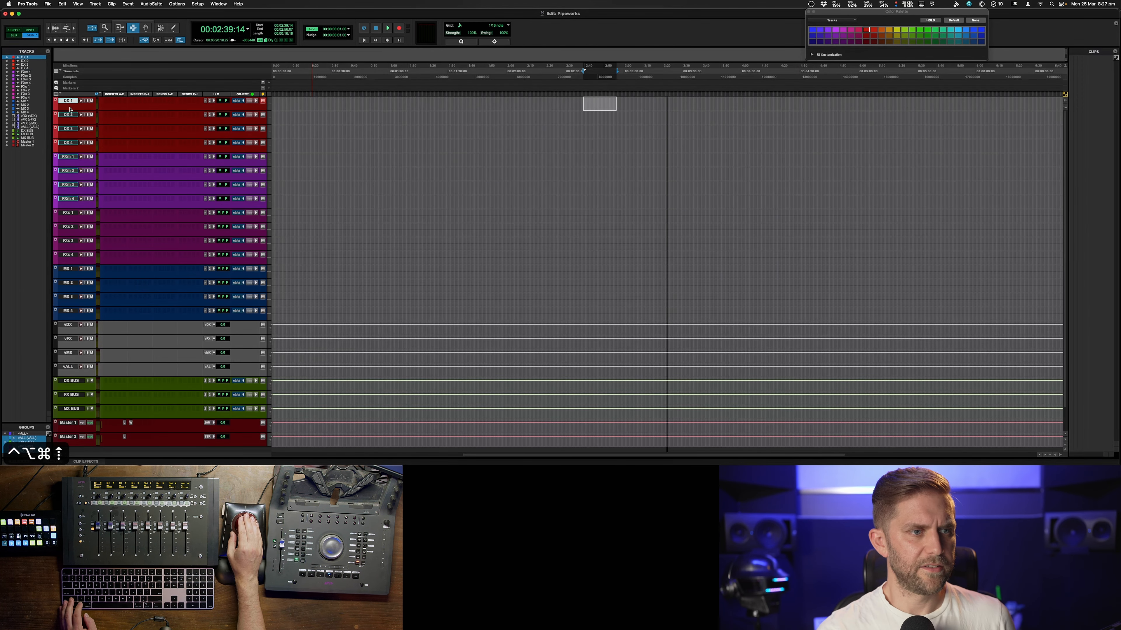
shift+click(73, 144)
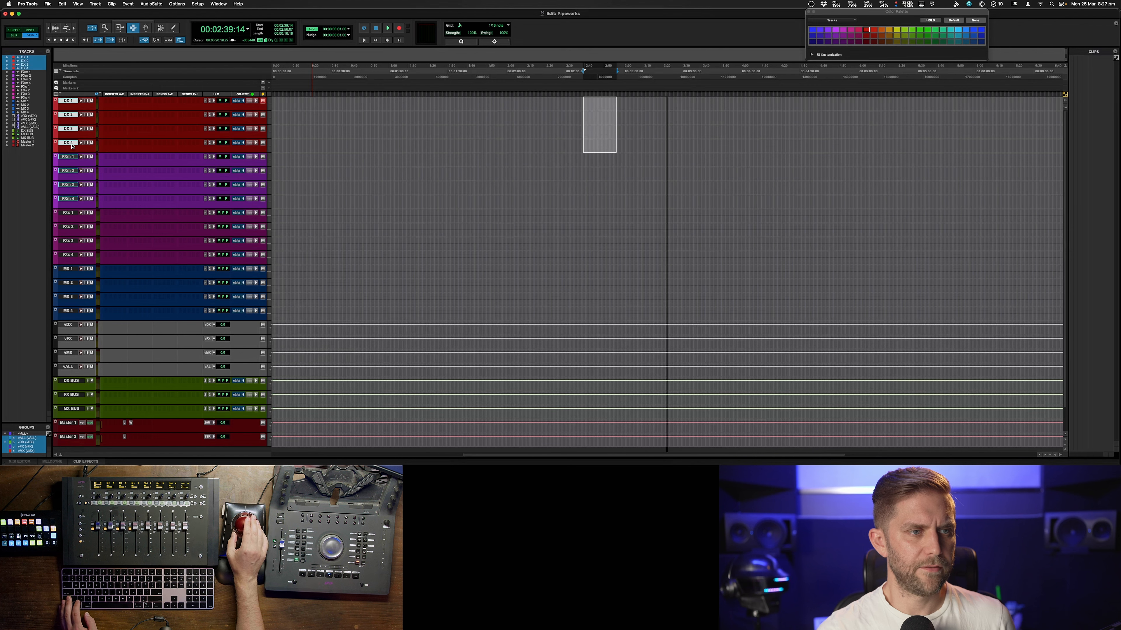
right_click(72, 143)
mouse_move(113, 168)
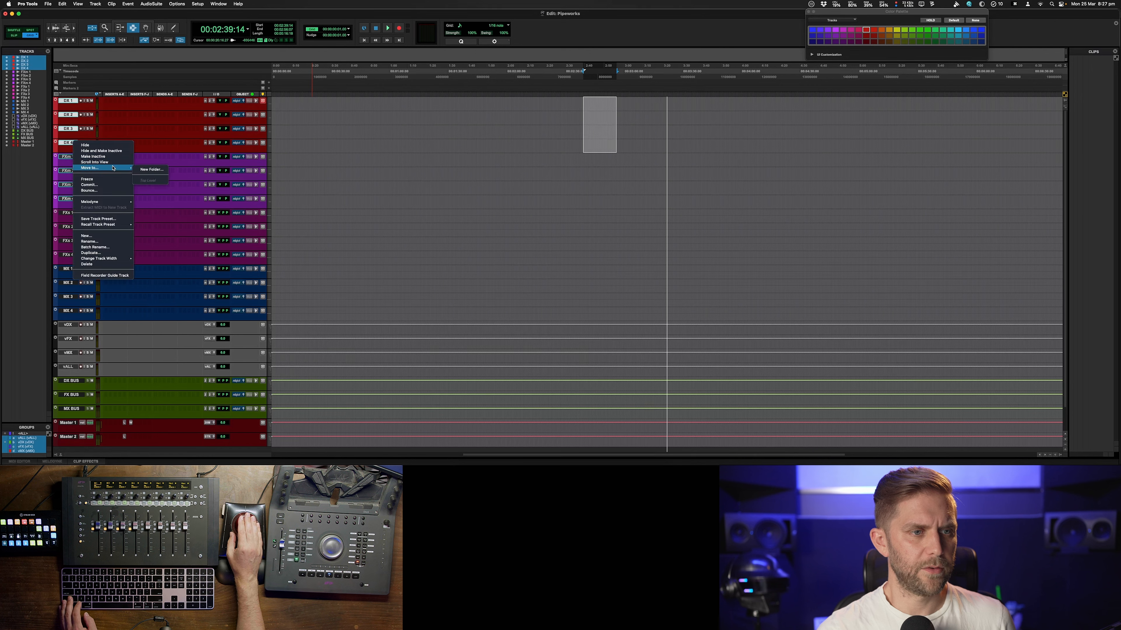
click(165, 171)
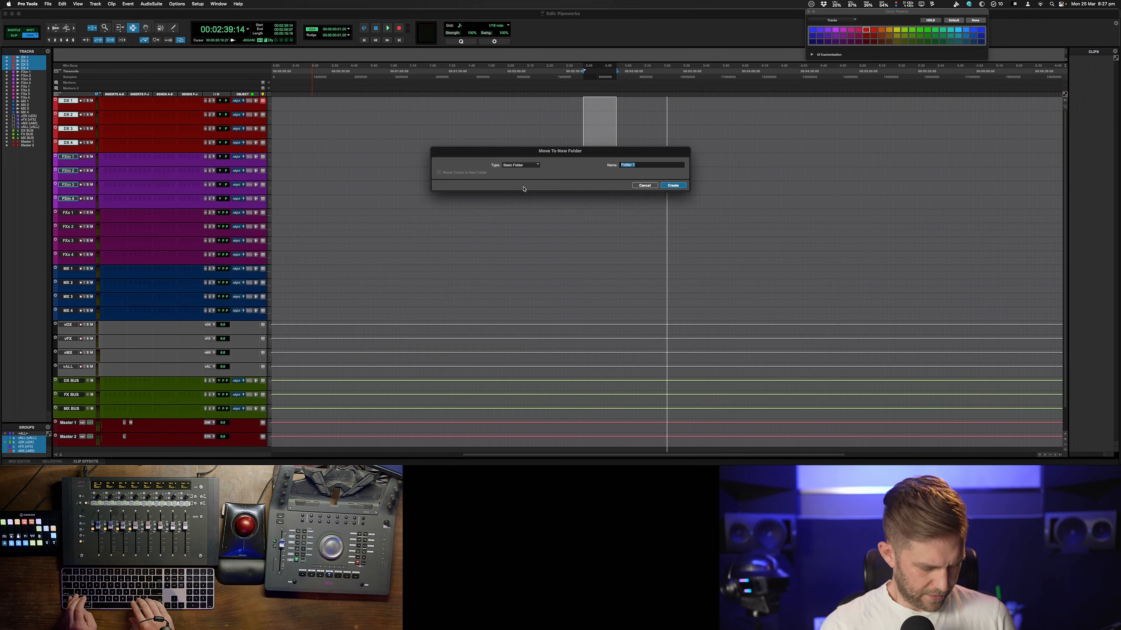
text(DX)
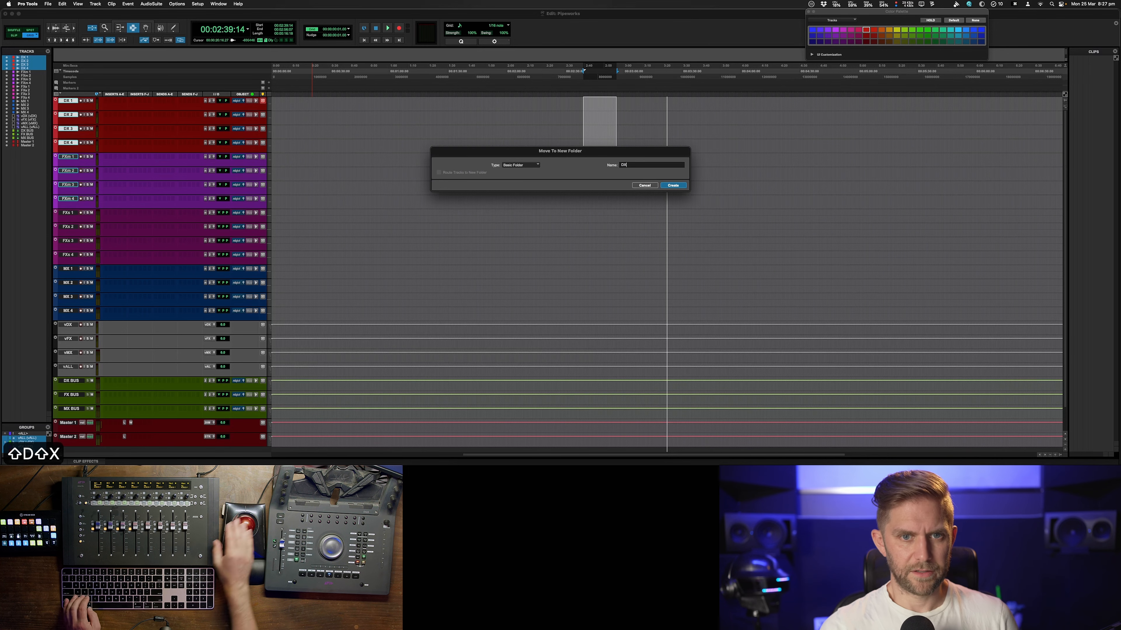
click(673, 186)
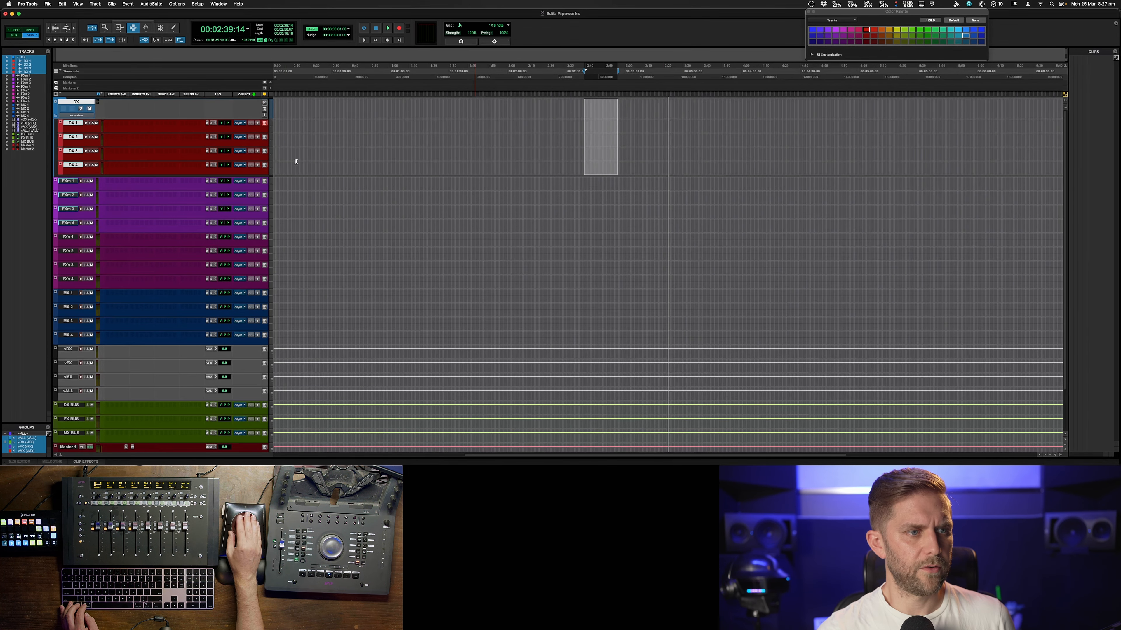
Move the FXm and FX tracks into a new basic folder named FX
click(71, 186)
shift+click(74, 278)
right_click(72, 280)
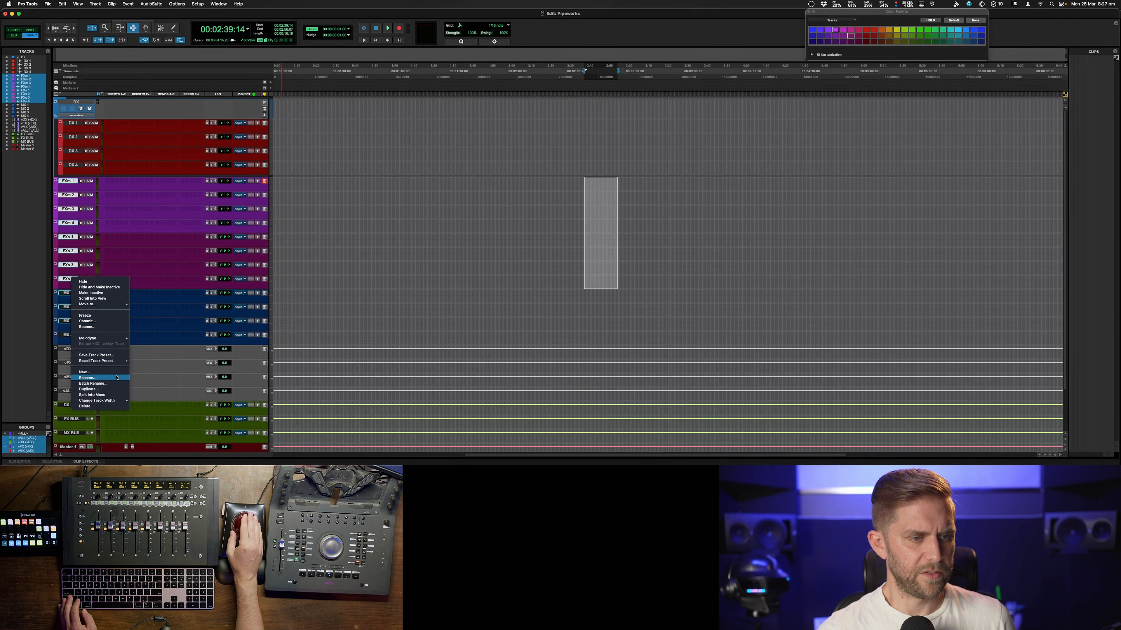
mouse_move(102, 304)
click(146, 306)
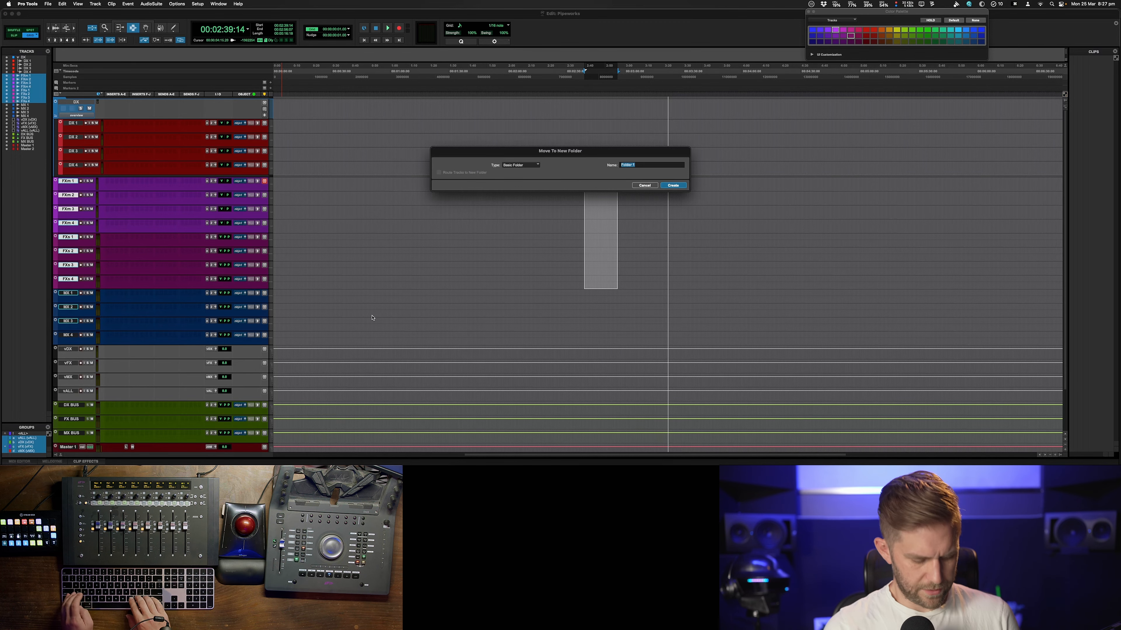
text(FX)
key(Return)
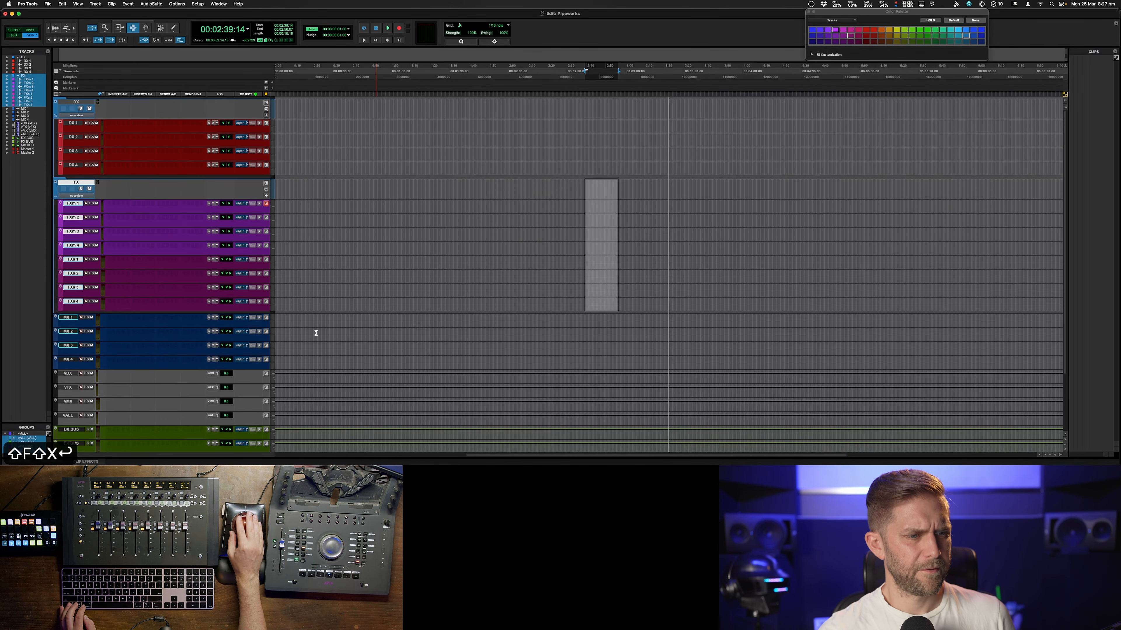
Move tracks MX 1 to MX 4 into a new basic folder named MX
click(71, 322)
shift+click(71, 359)
right_click(75, 361)
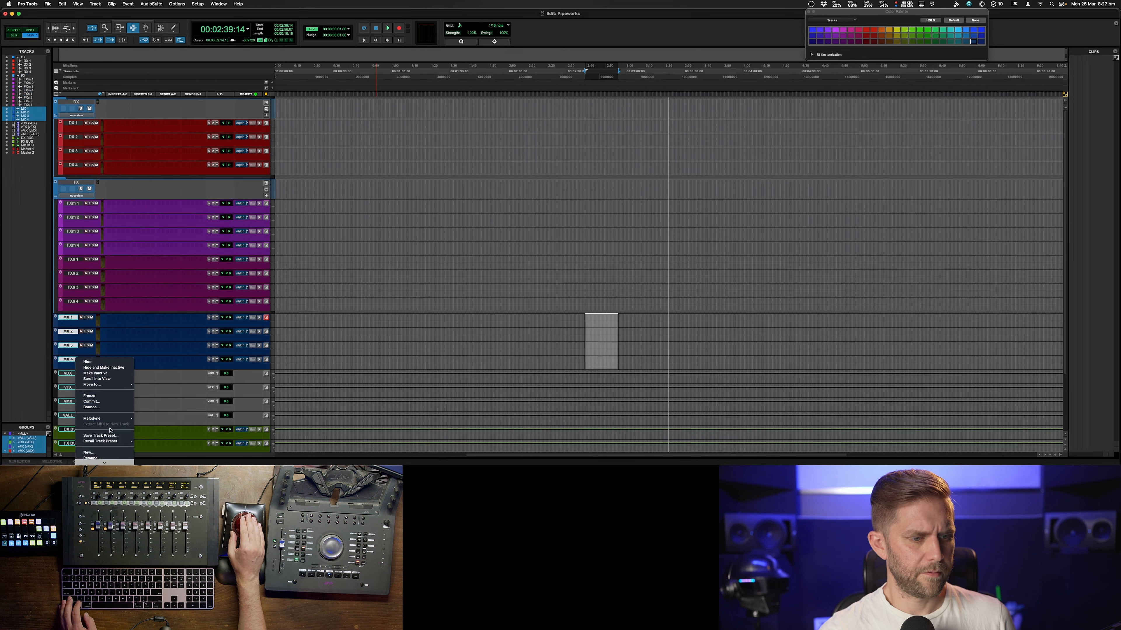
click(146, 385)
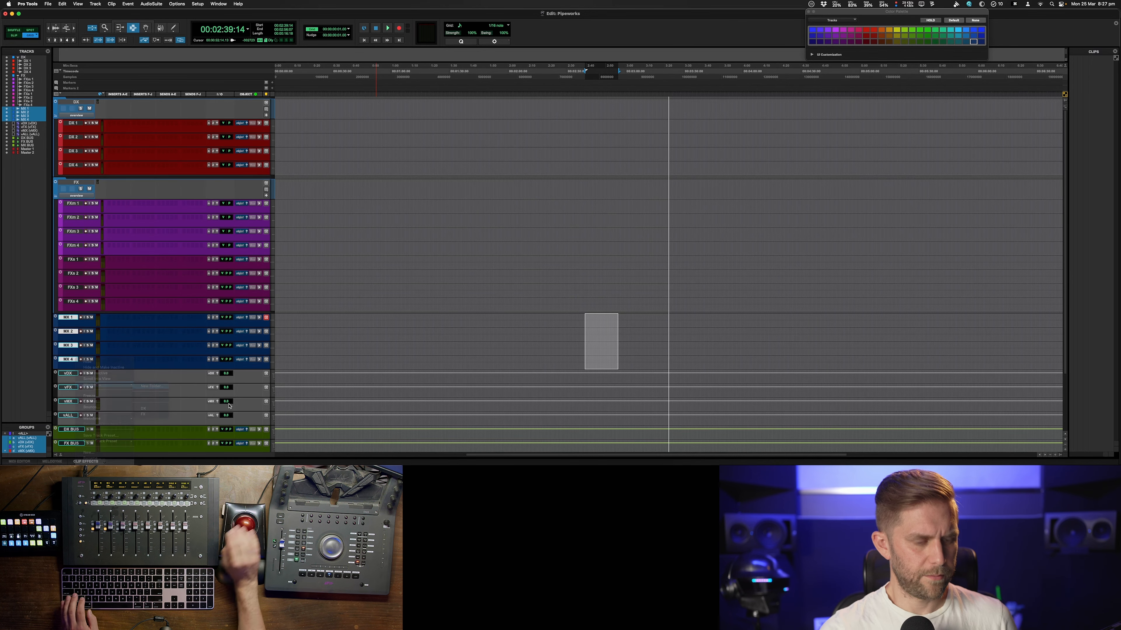
text(MX)
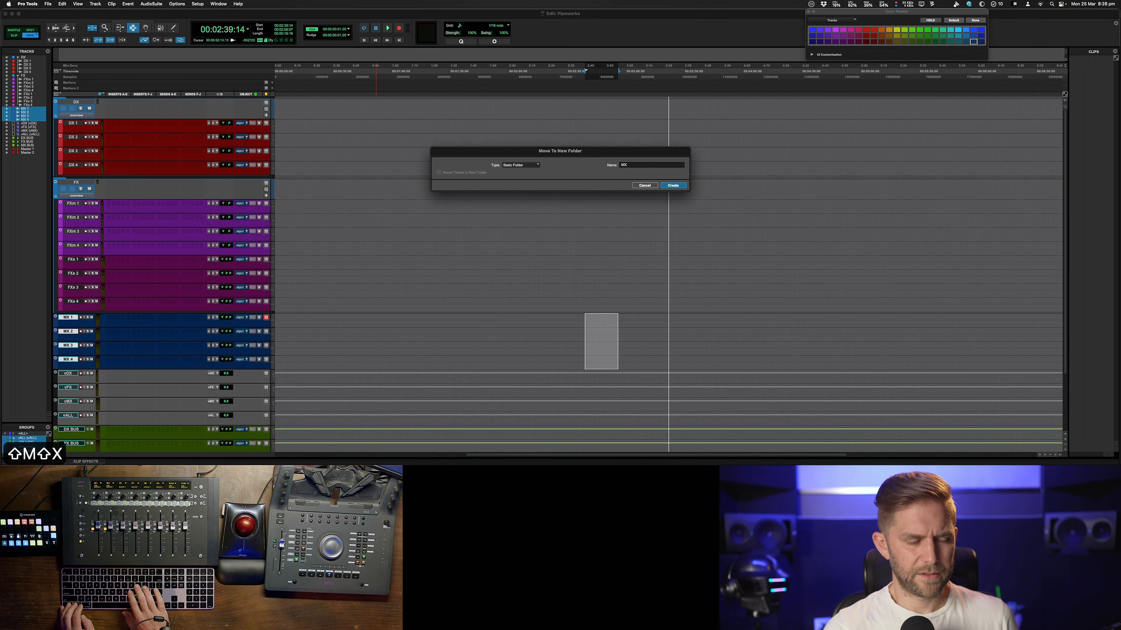
key(Return)
Move the VCA, bus and Master tracks into a new basic folder named MASTER
click(67, 397)
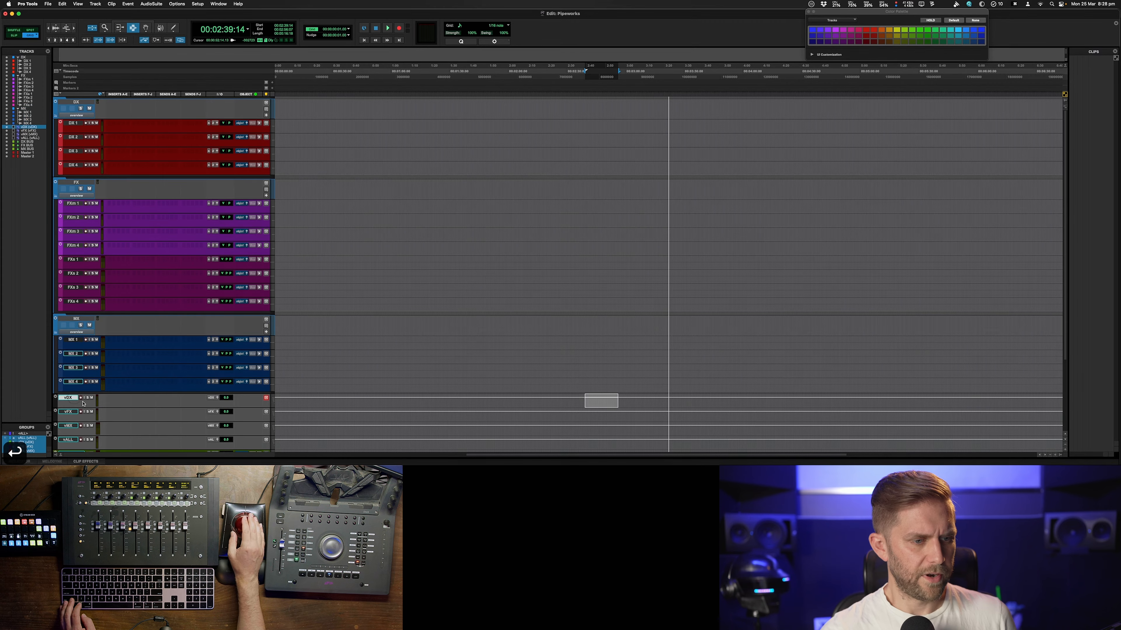
scroll(75, 404, down, 5)
shift+click(78, 409)
right_click(74, 410)
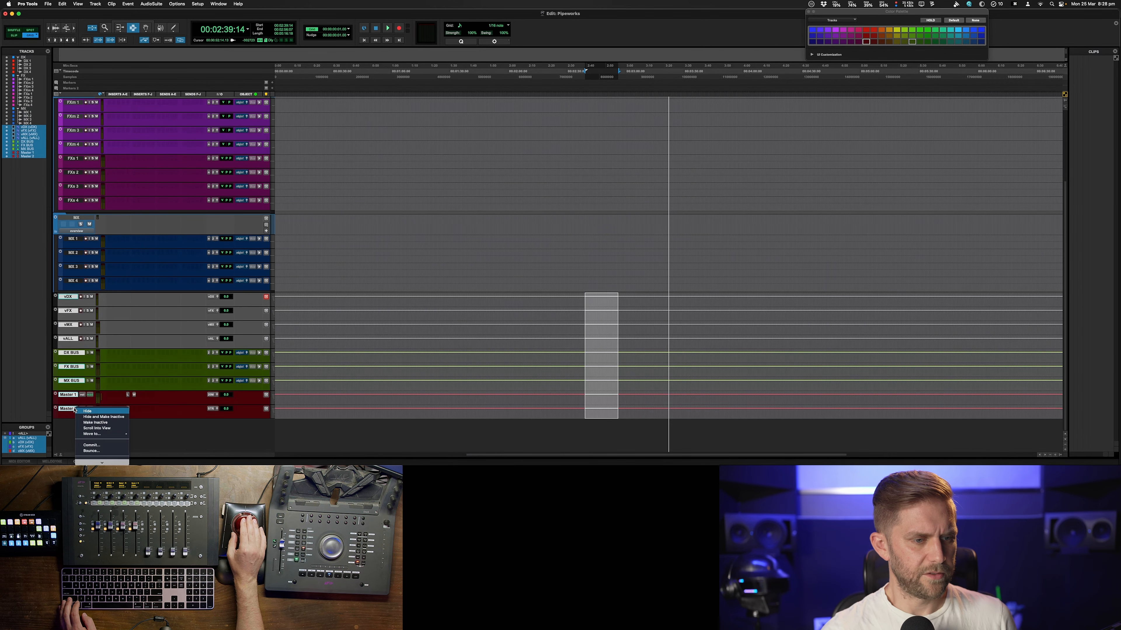
mouse_move(106, 436)
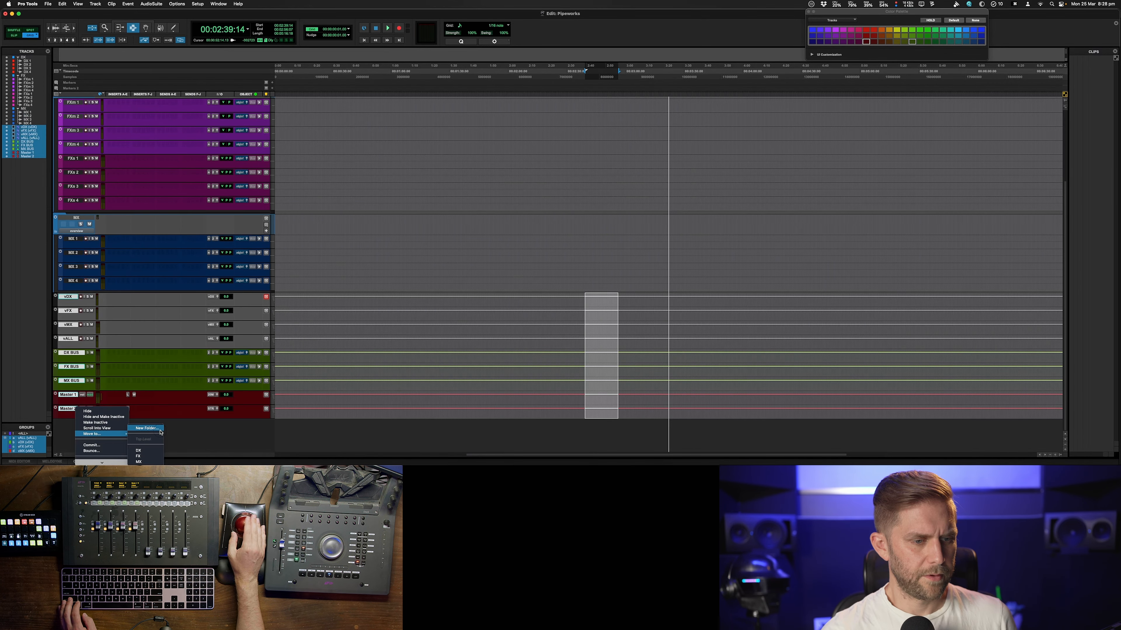
click(147, 428)
text(MASTER)
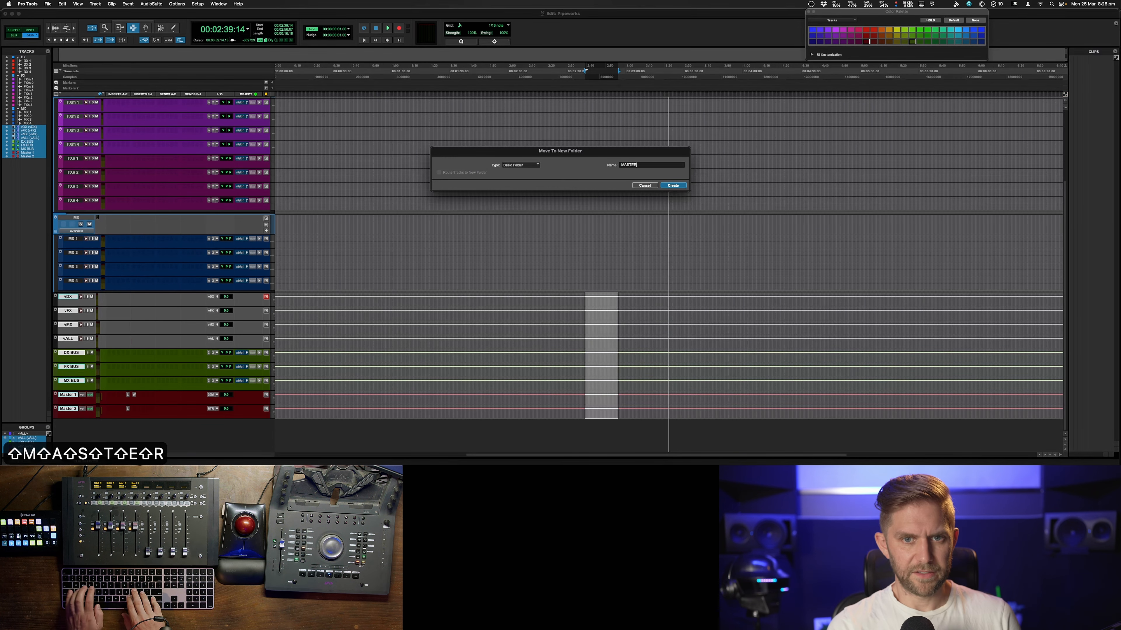
key(Return)
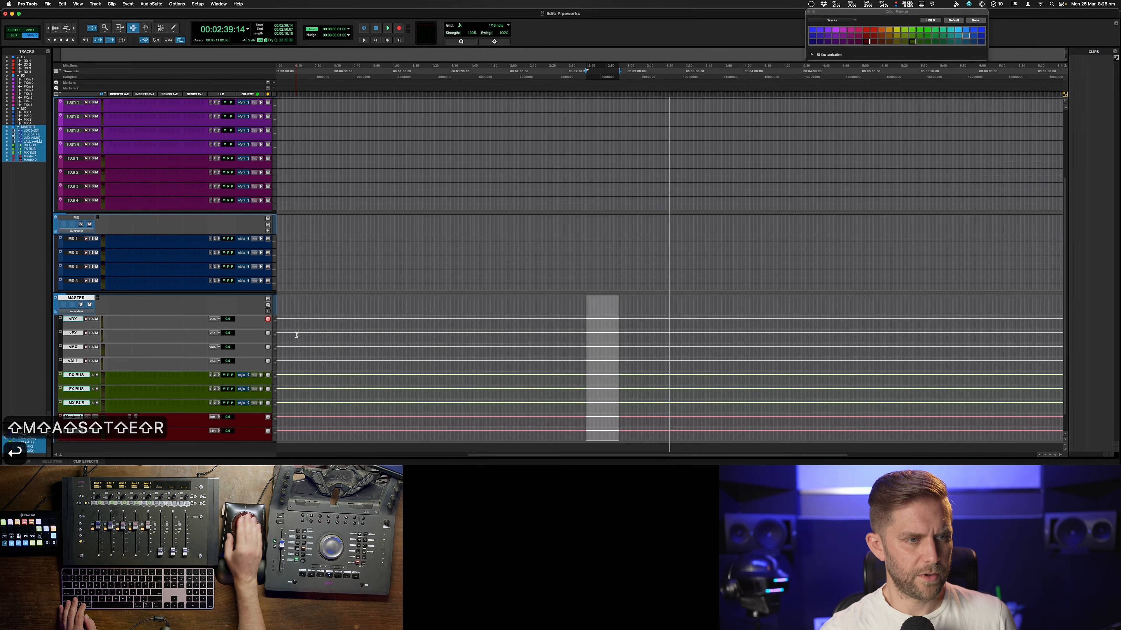
Color the DX, FX and MX folders to match their tracks and clear the MASTER folder's color
key(super+equal)
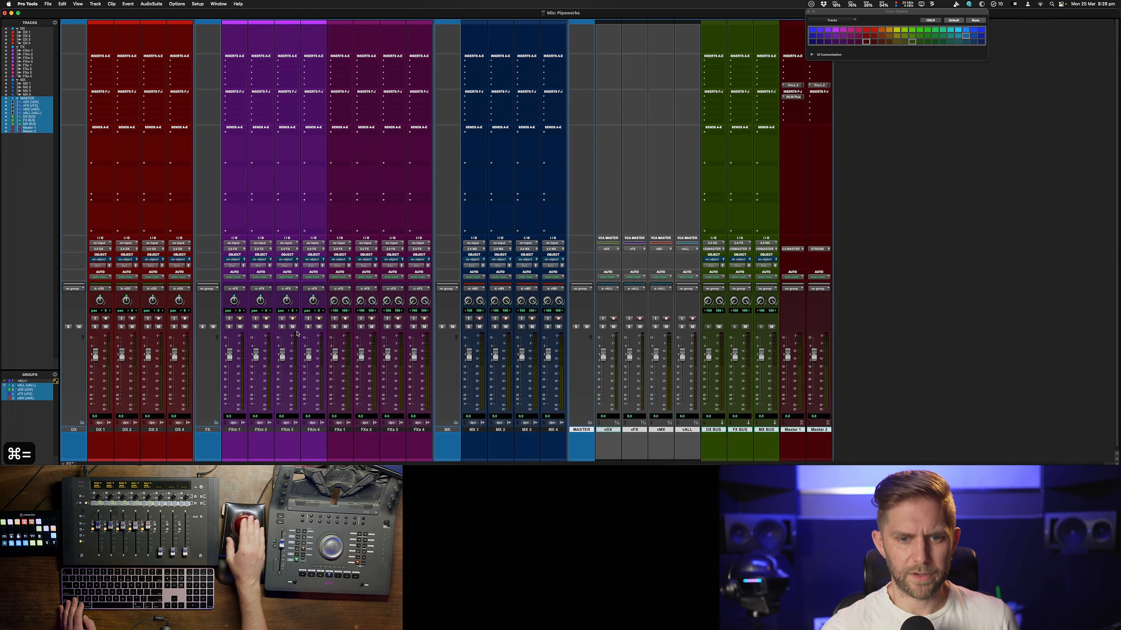
click(582, 430)
click(447, 430)
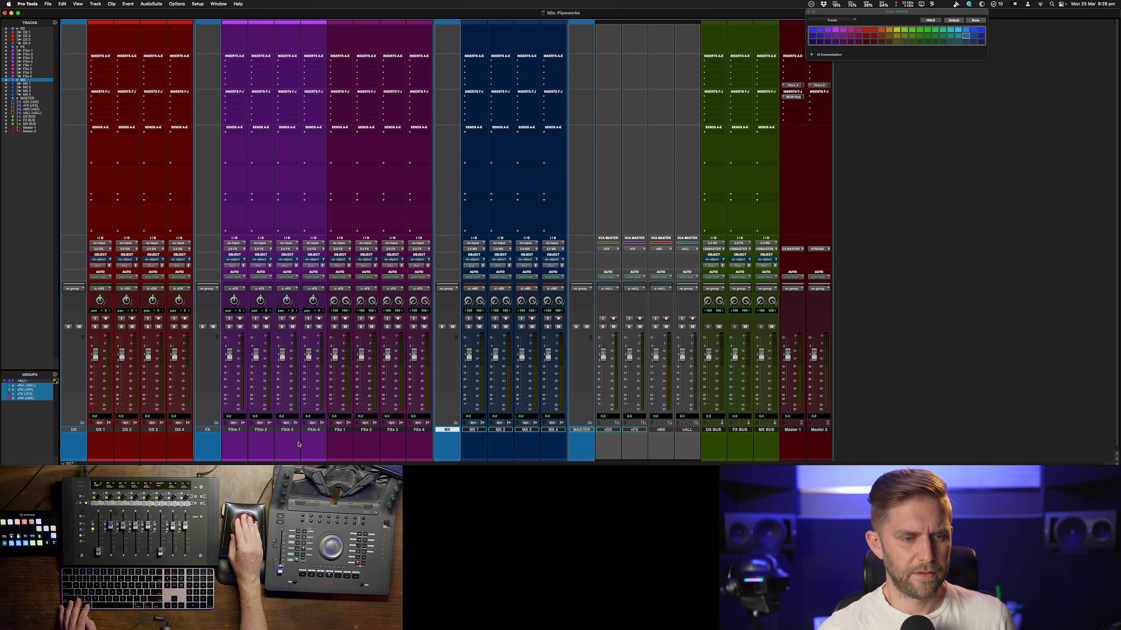
click(202, 453)
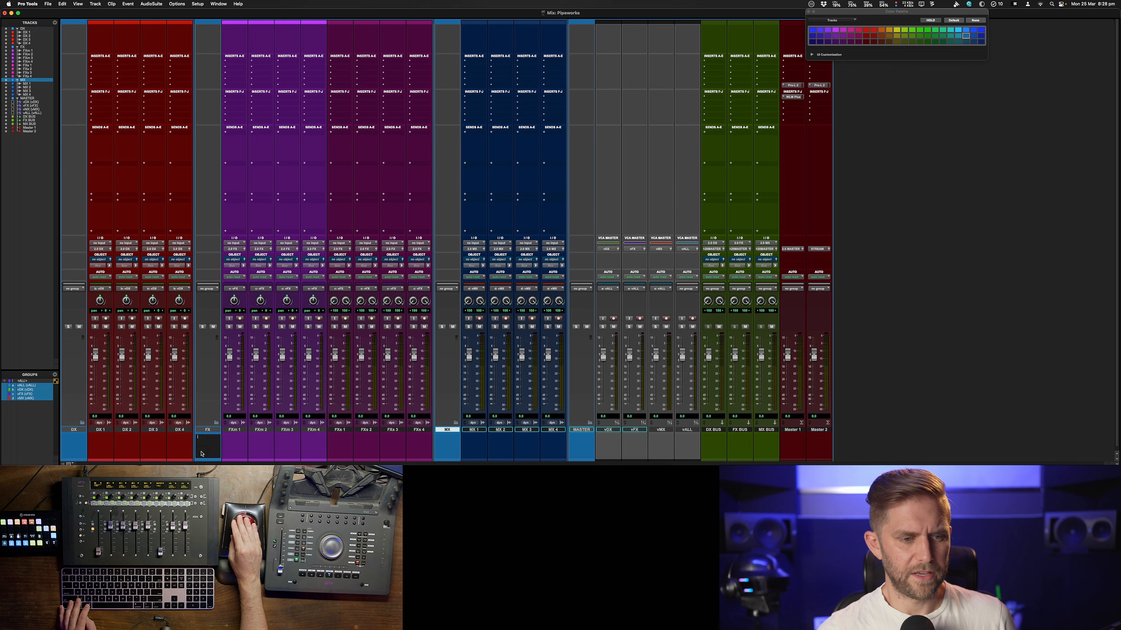
click(206, 429)
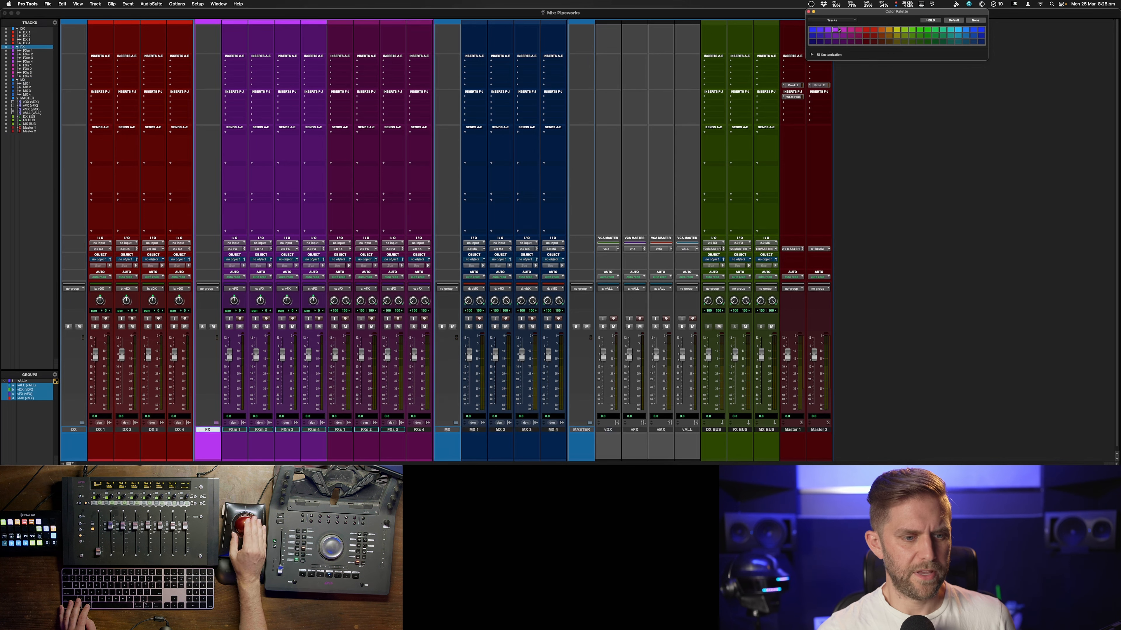
click(73, 431)
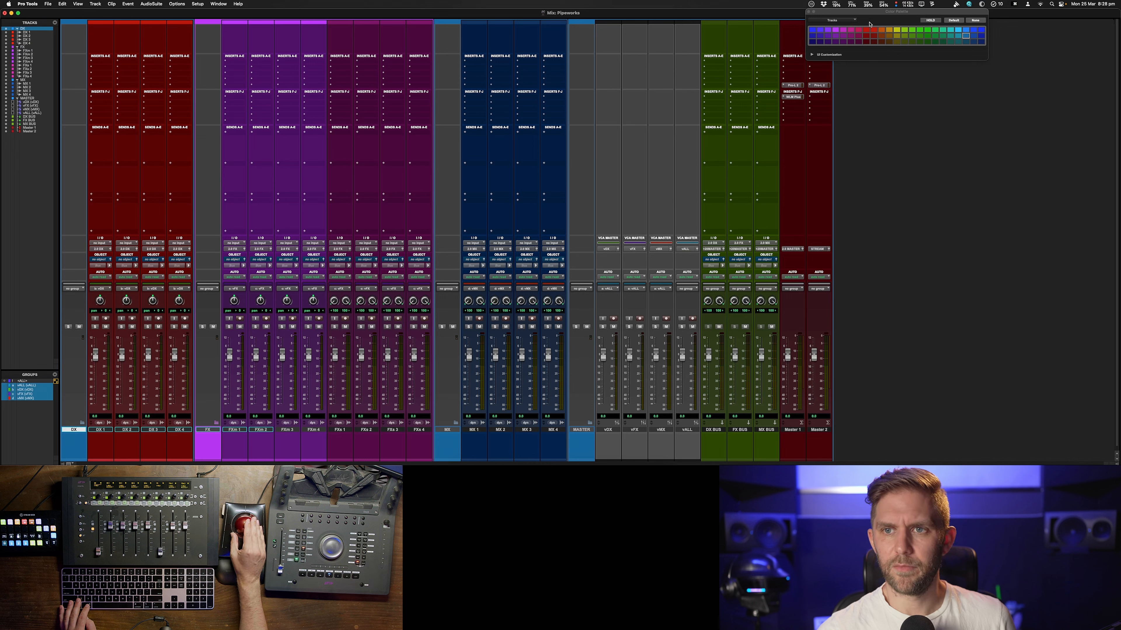
click(867, 30)
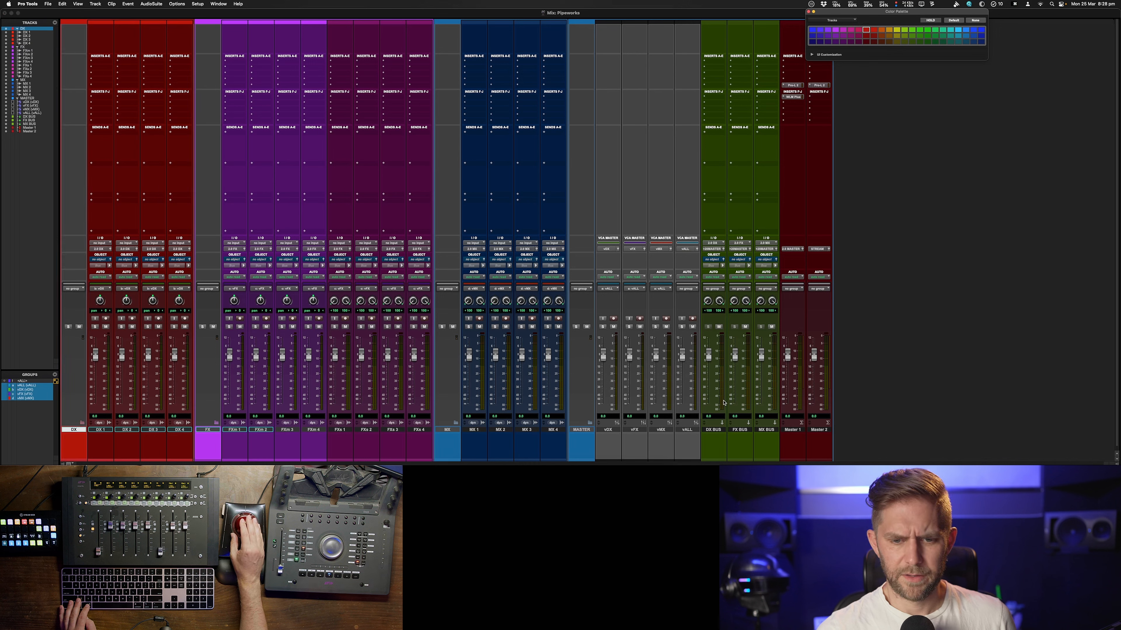
click(583, 430)
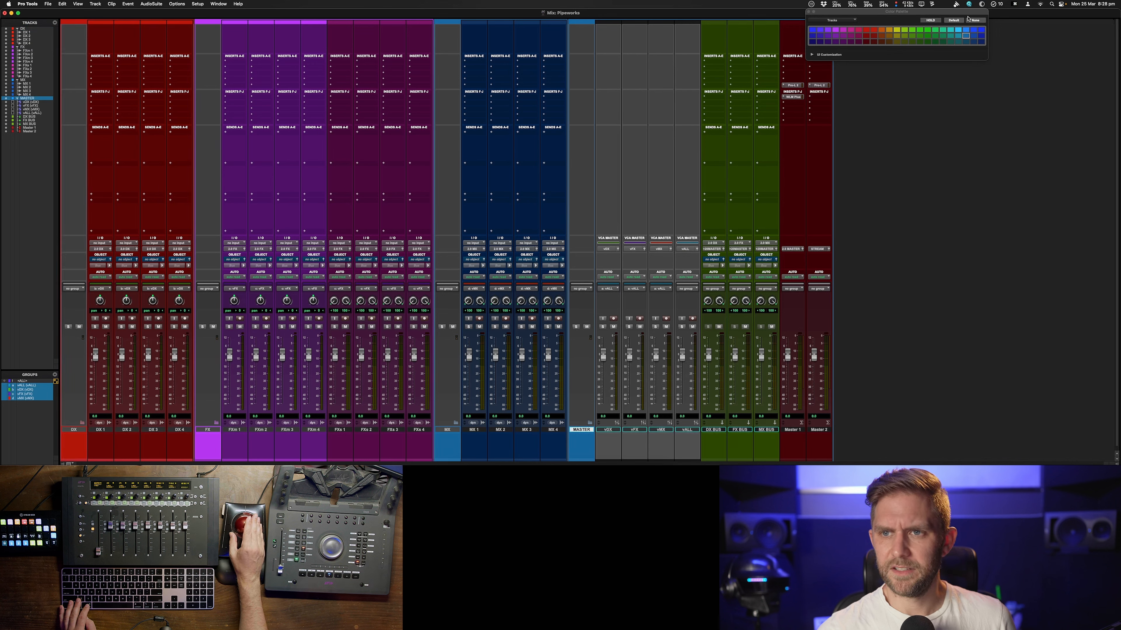
click(970, 20)
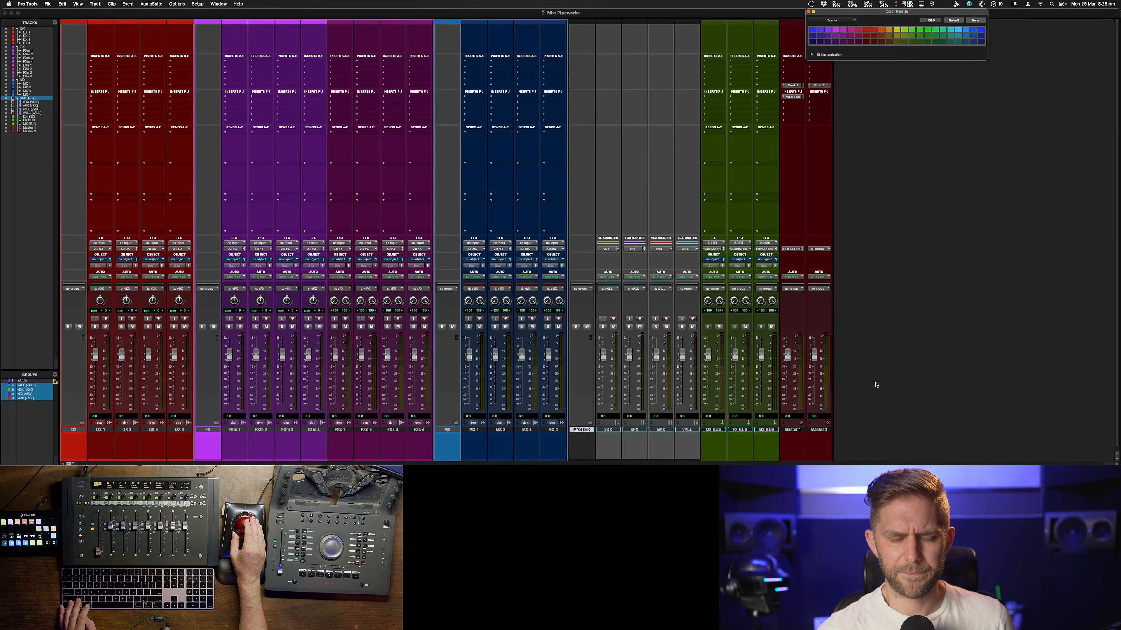
Switch back to the Edit window and collapse the MASTER folder
key(super+equal)
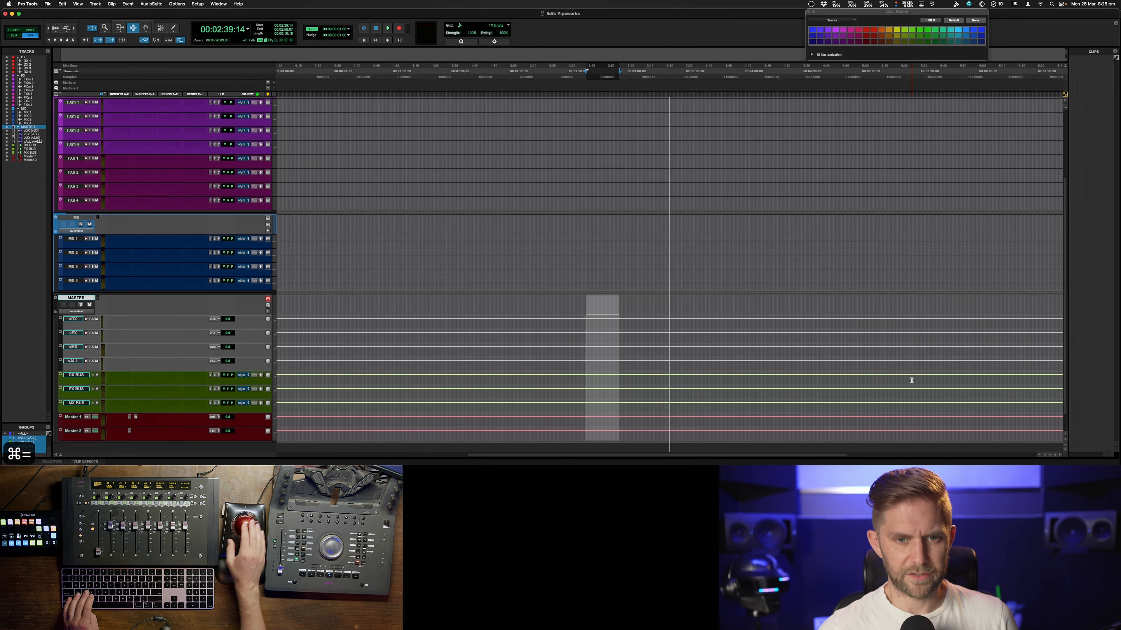
key(shift+s)
key(shift+s)
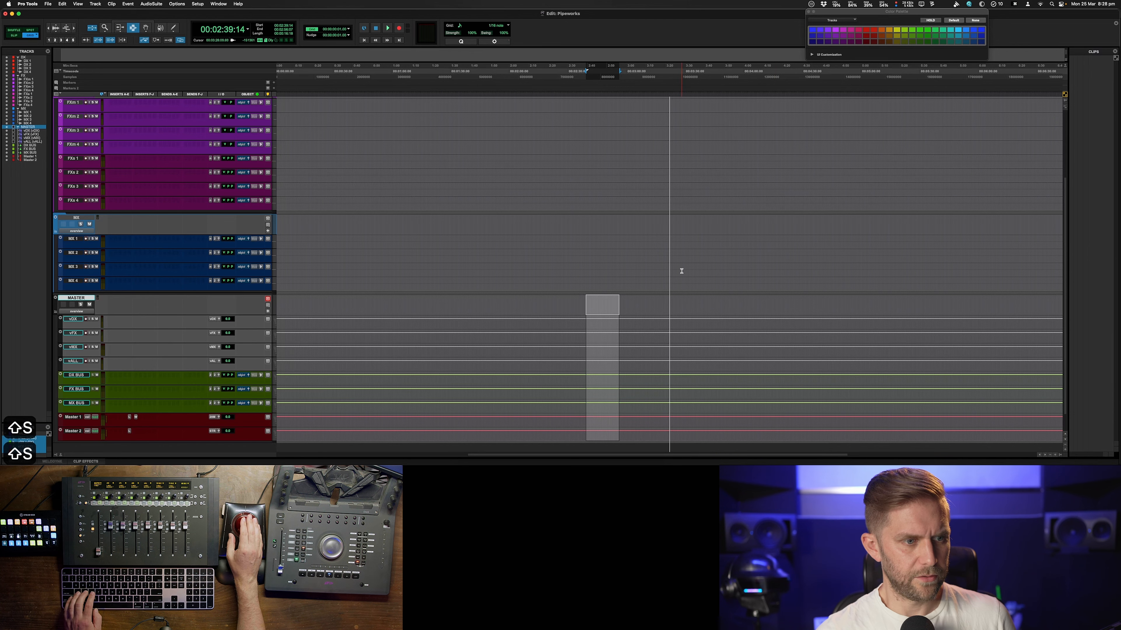
key(shift+f)
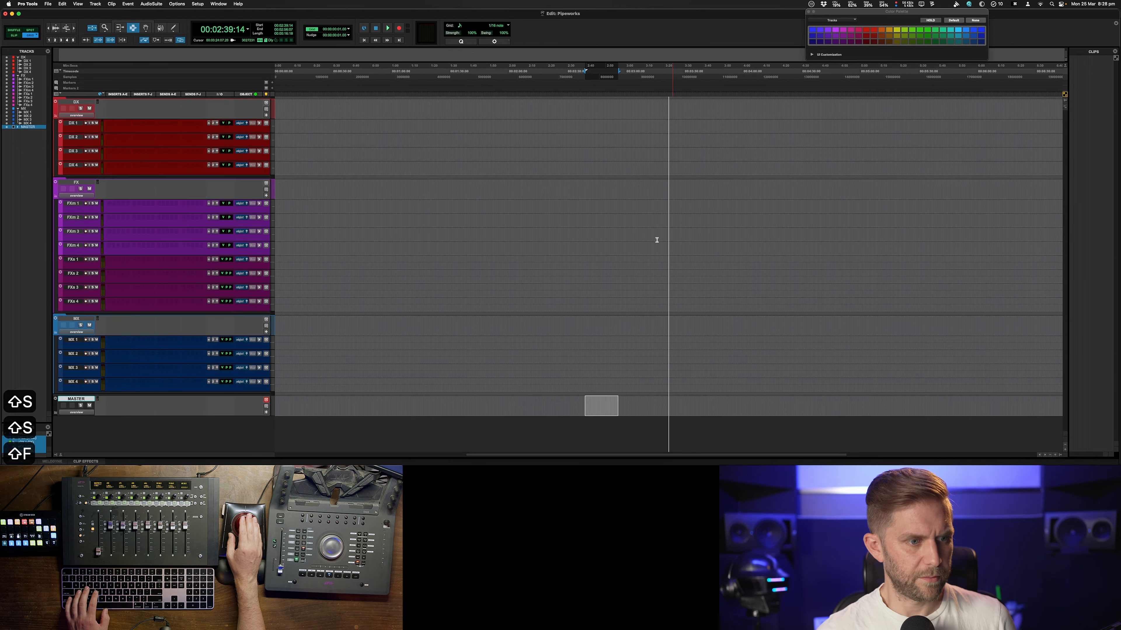
Collapse the MX, FX and DX folders
click(84, 321)
key(shift+f)
click(77, 182)
key(shift+f)
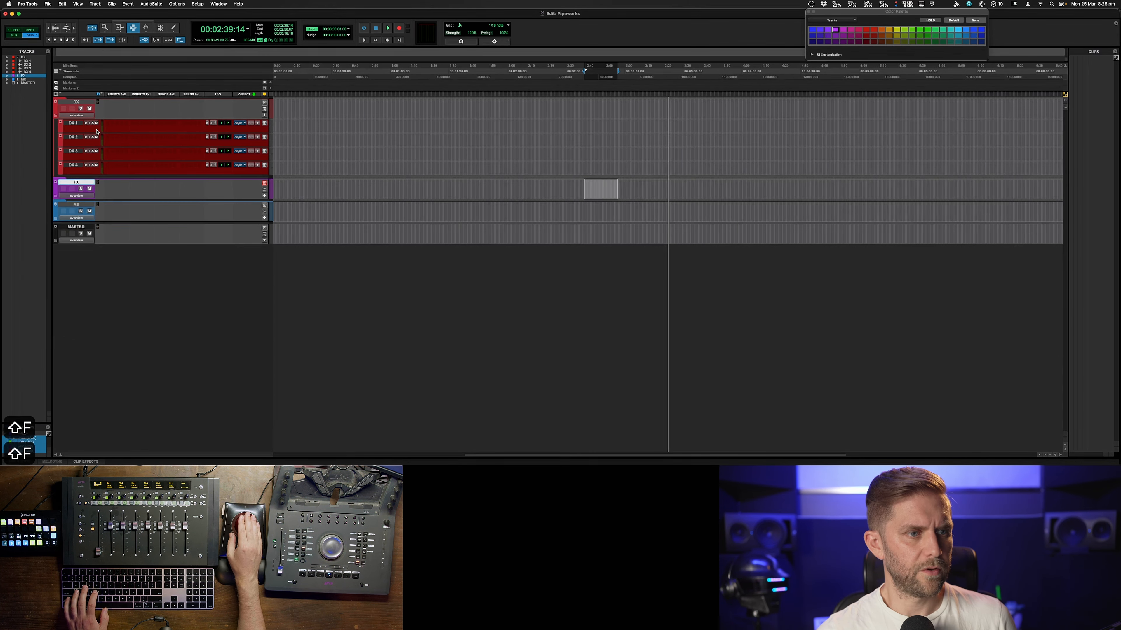
click(74, 108)
key(shift+f)
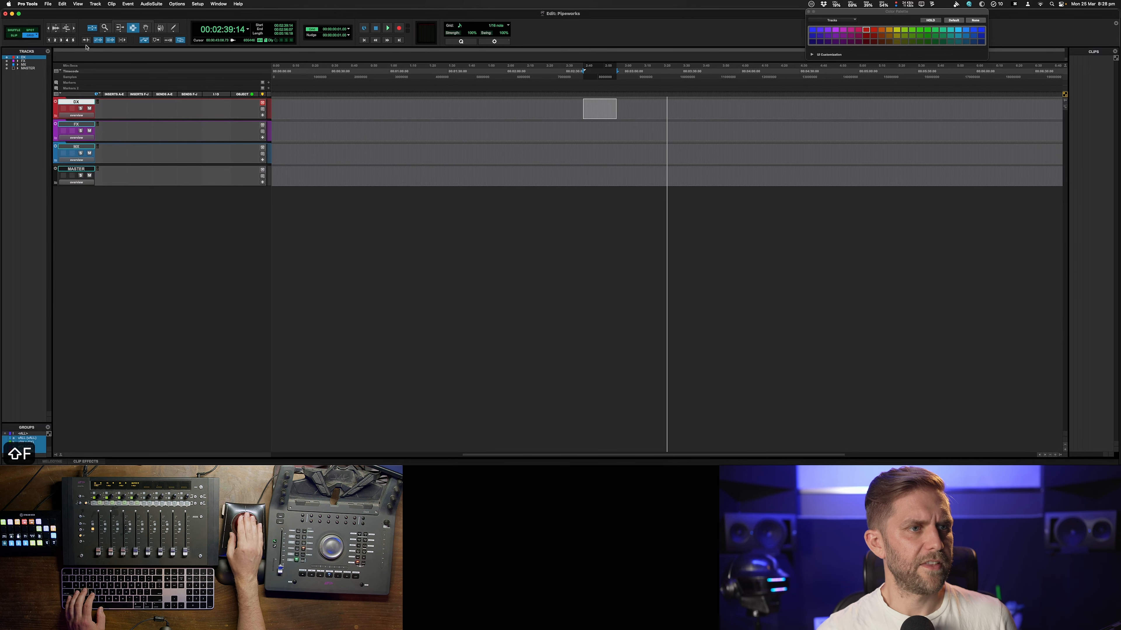
Open the video import dialog and locate Pipeworks_REF.mp4 in the Downloads FOR AUDIO MIX folder
click(48, 3)
mouse_move(84, 120)
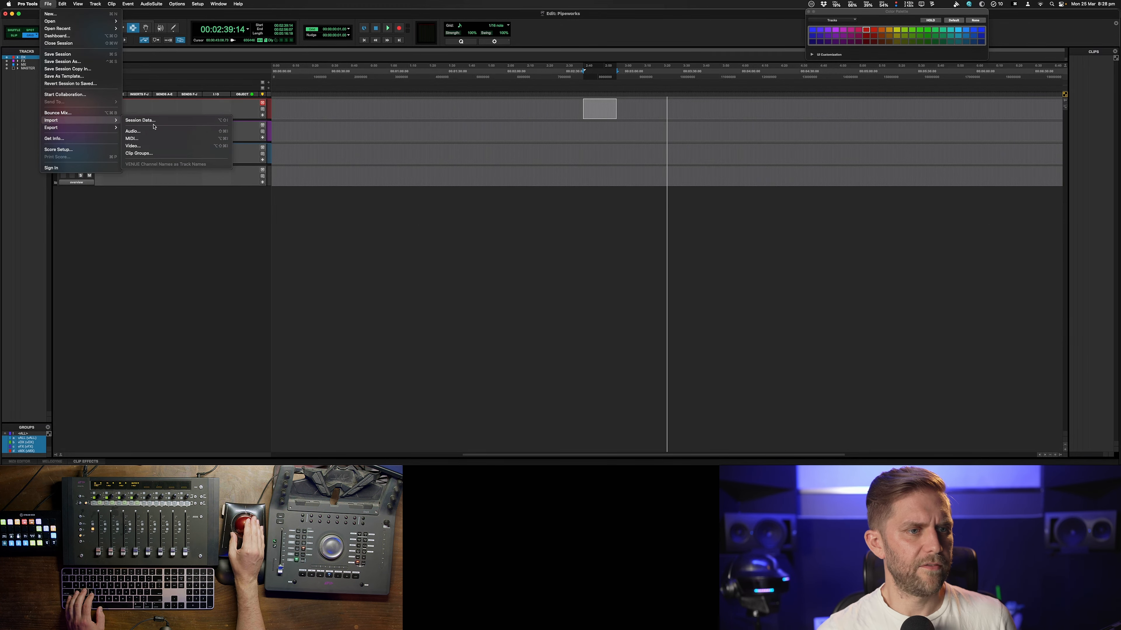
click(158, 146)
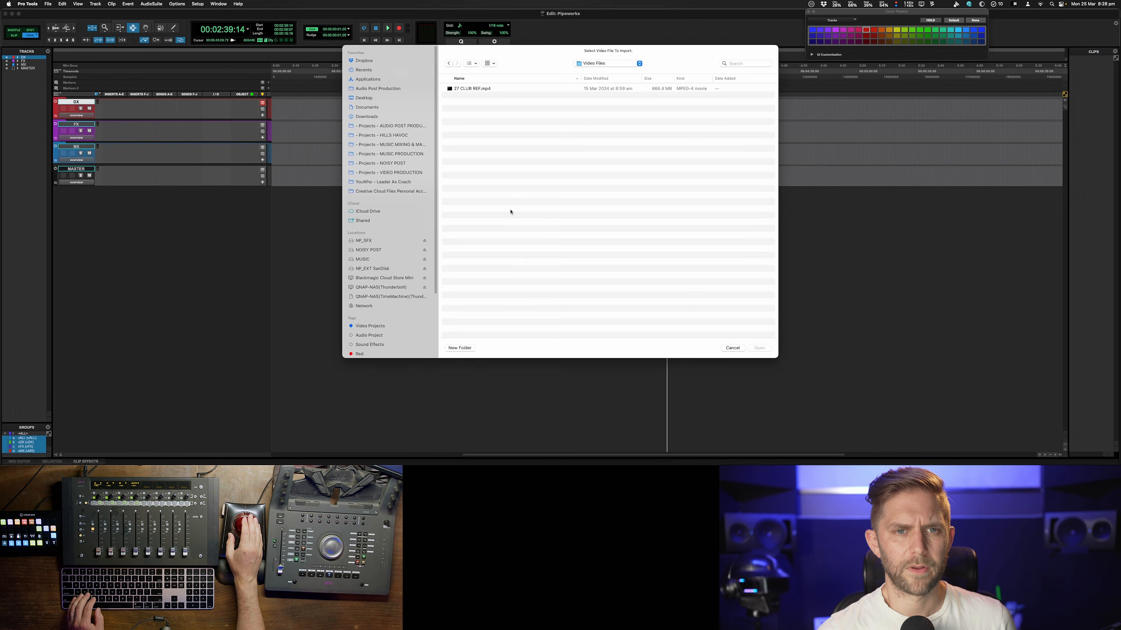
click(367, 116)
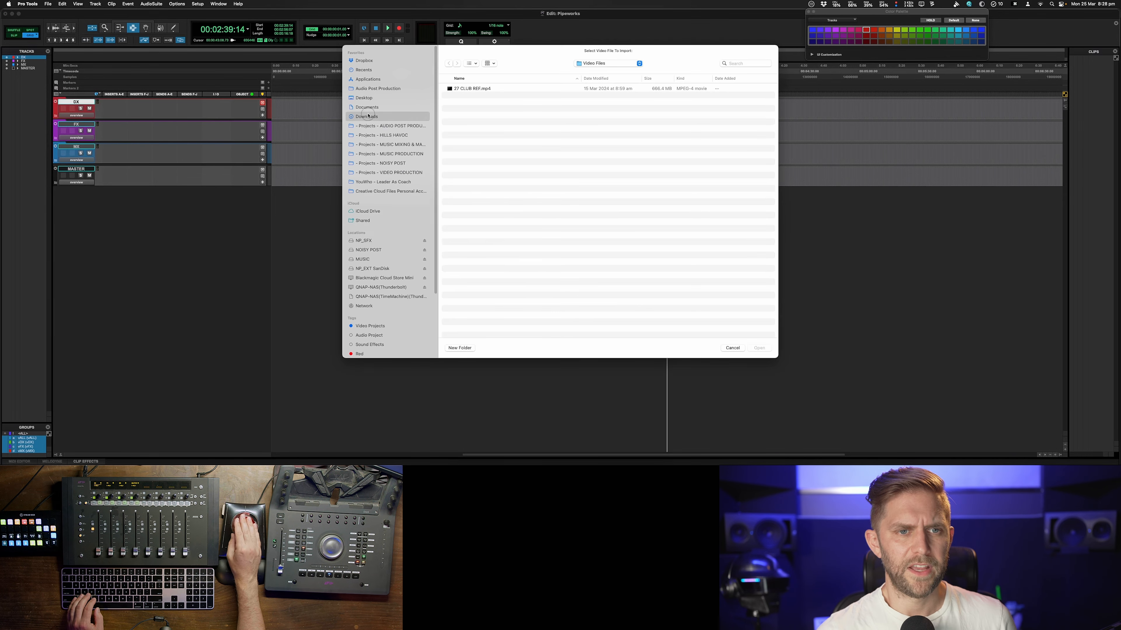
click(613, 79)
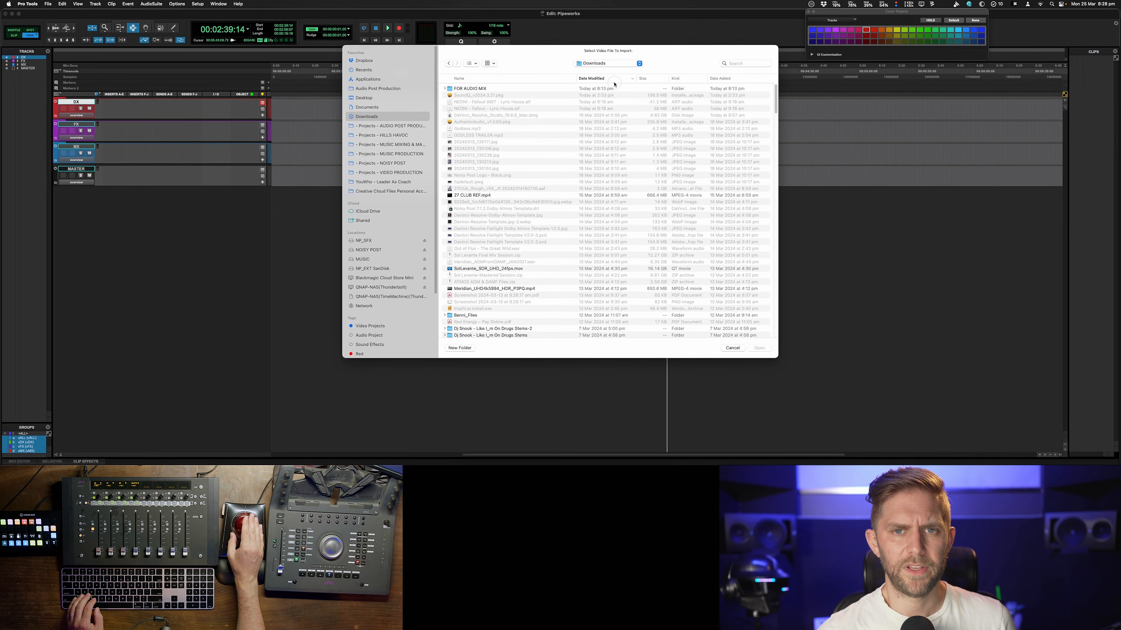
double_click(503, 91)
click(484, 94)
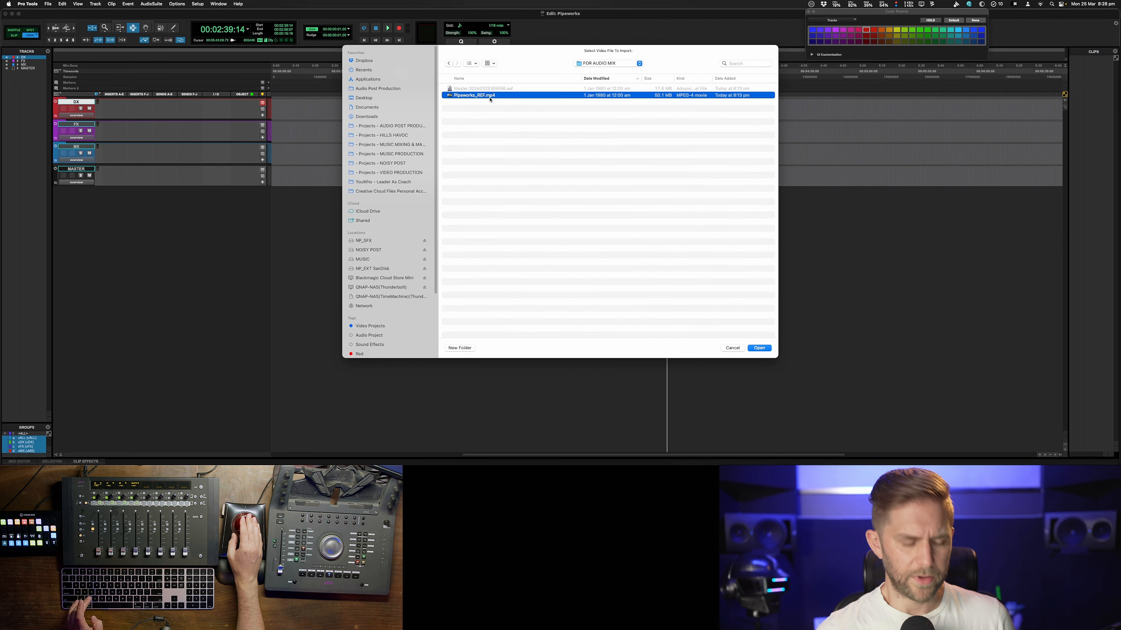
In Finder, copy Pipeworks_REF.mp4 from Downloads/FOR AUDIO MIX into the Pipeworks session's Video Files folder
key(super+c)
key(super+c)
click(442, 459)
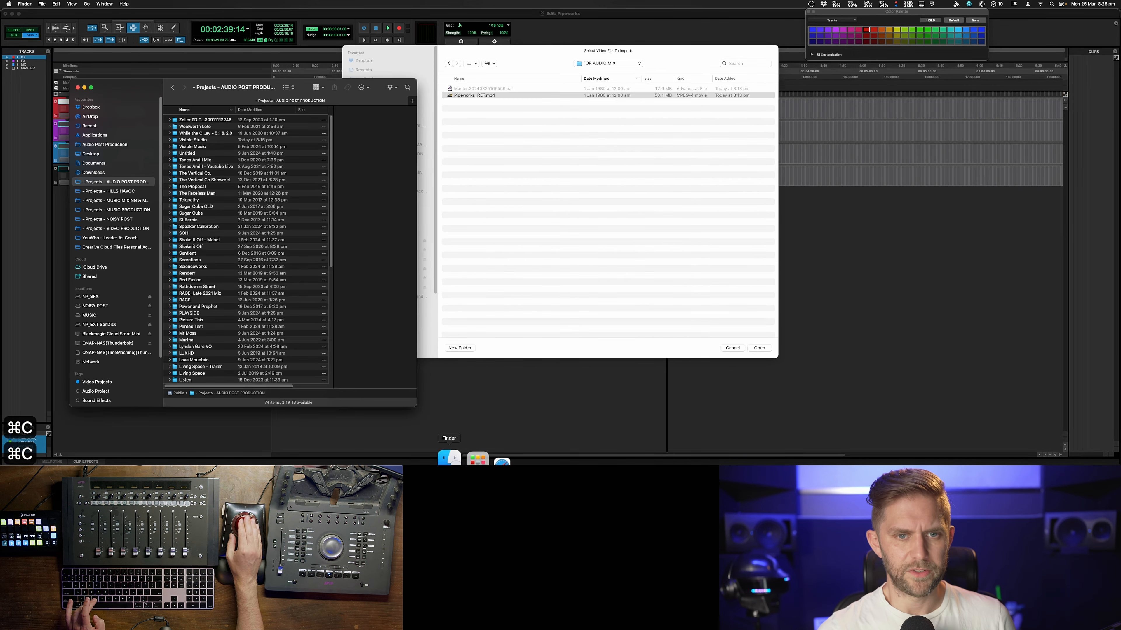
click(93, 172)
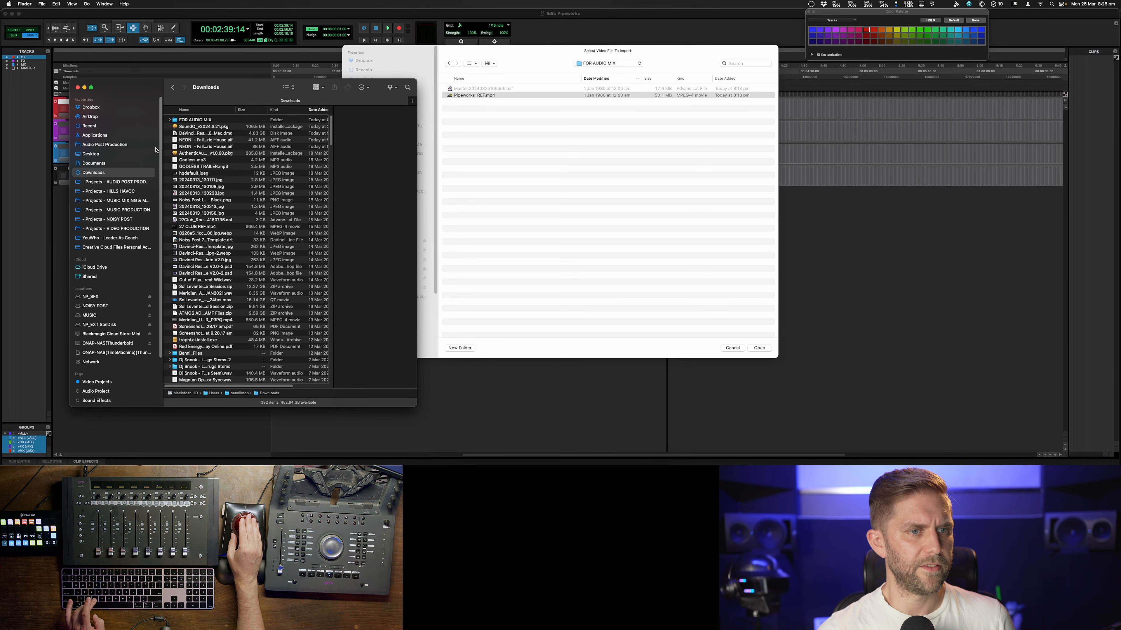
double_click(207, 120)
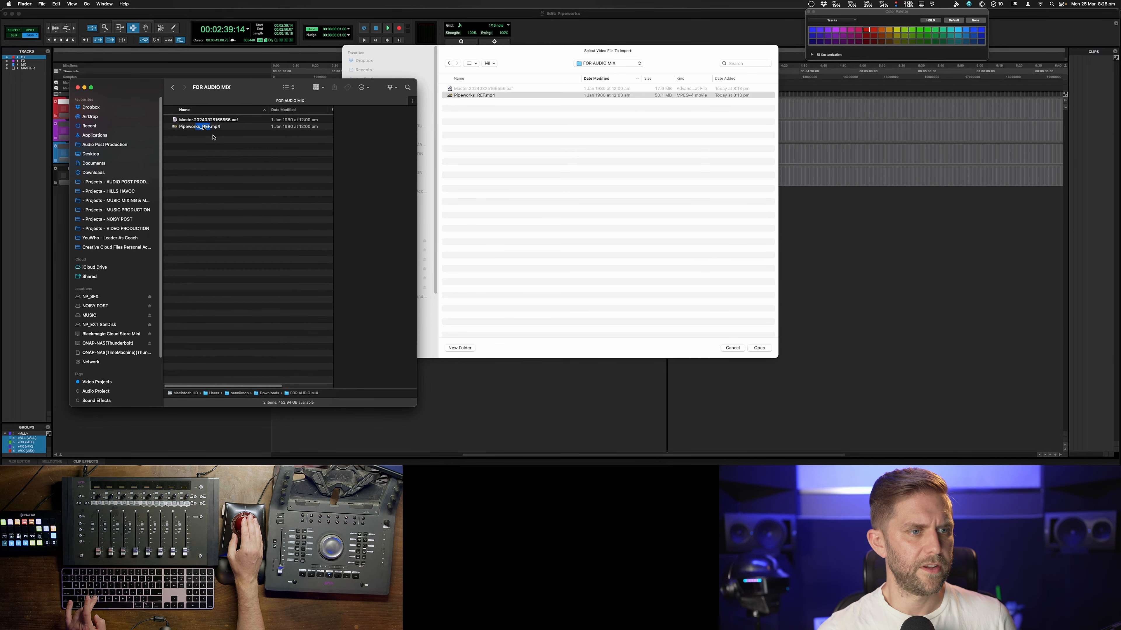
click(204, 127)
key(super+c)
key(super+c)
click(130, 184)
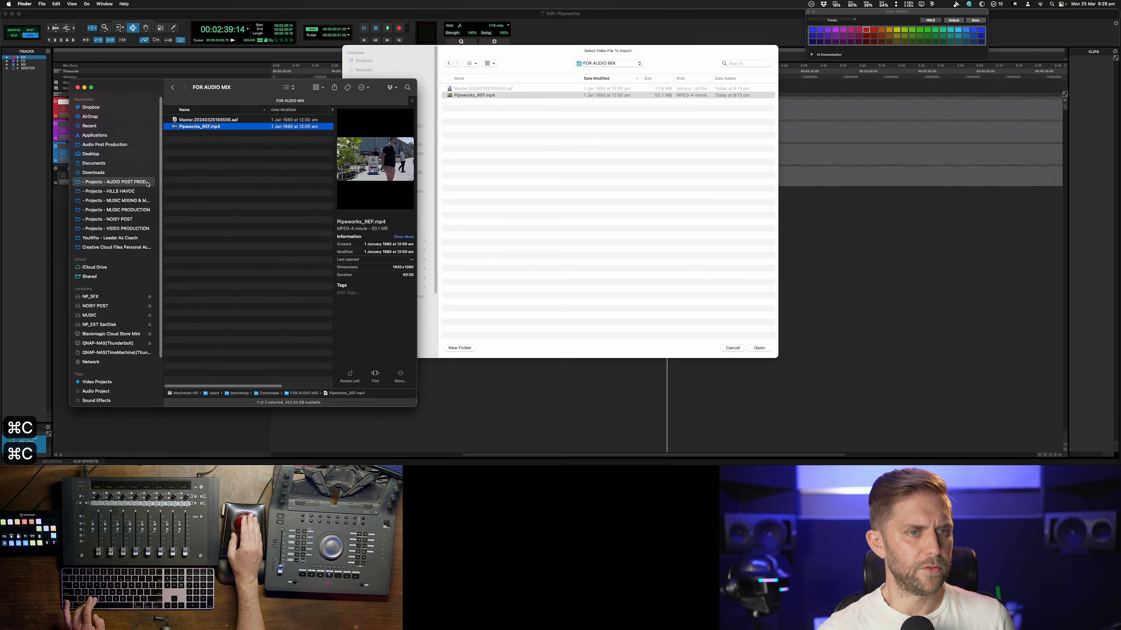
click(198, 140)
double_click(198, 142)
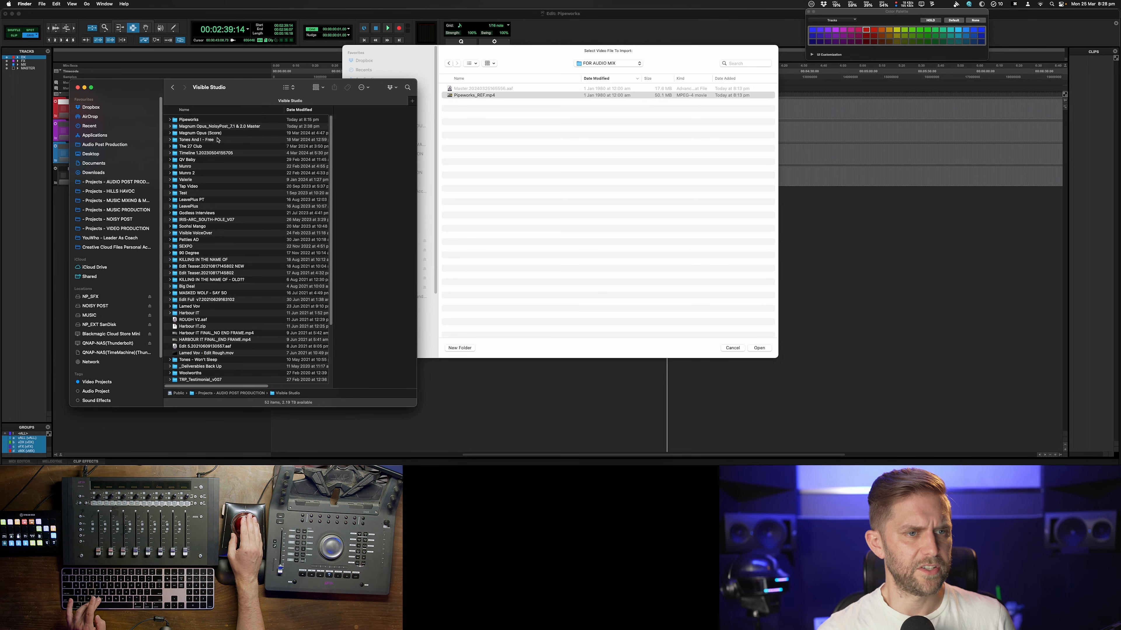
double_click(195, 120)
double_click(199, 159)
key(super+v)
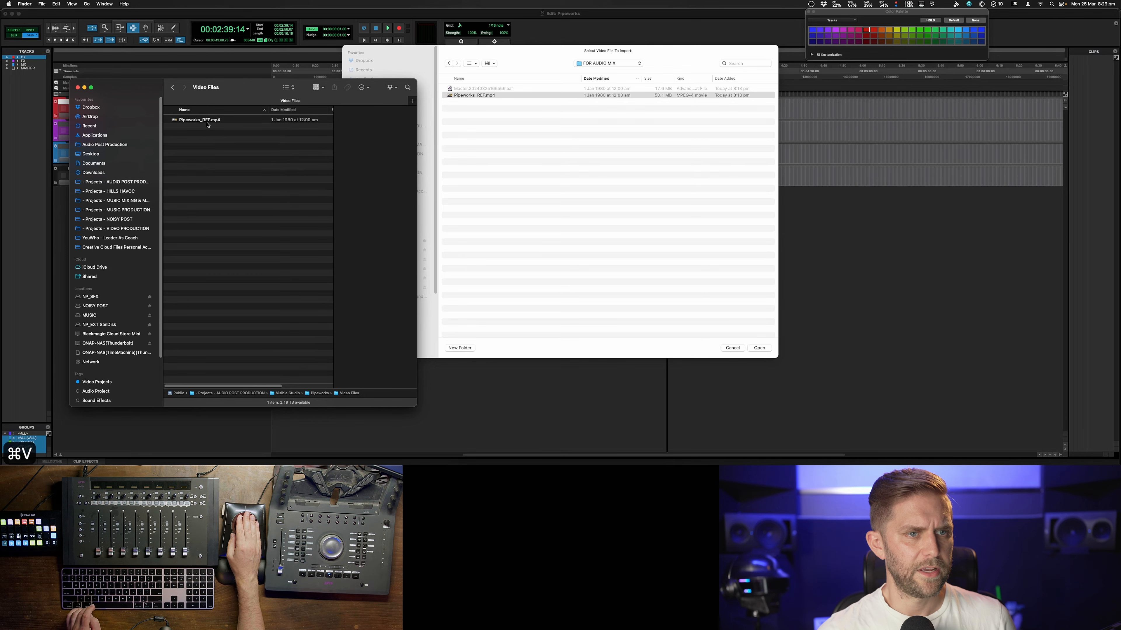
Import Pipeworks_REF.mp4 from the session's Video Files folder onto a new video track, including its audio
click(498, 118)
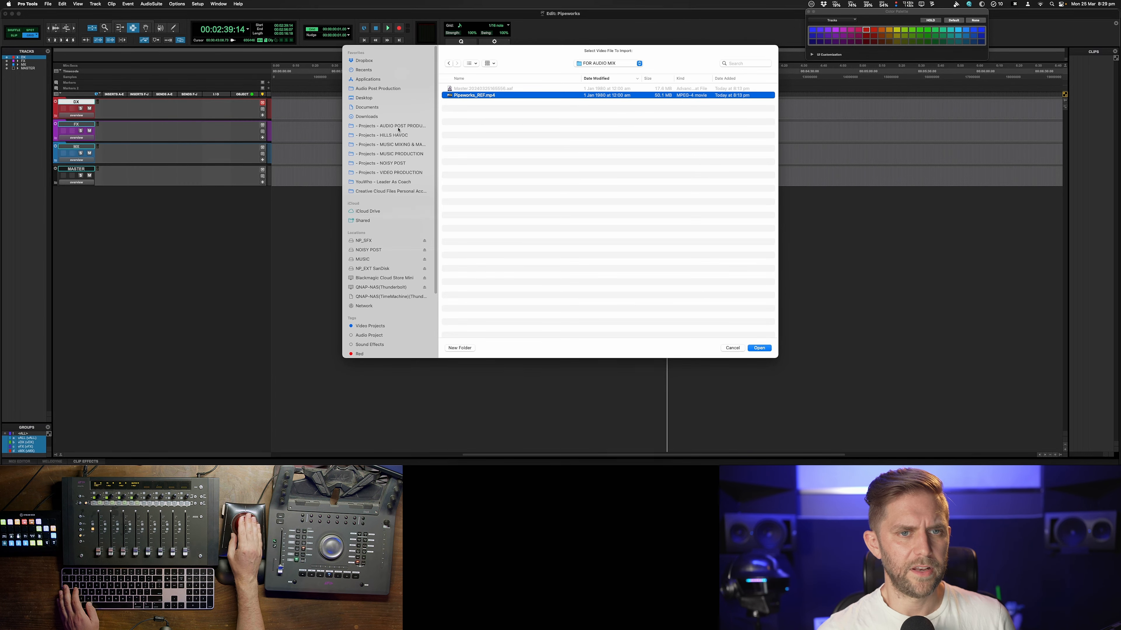
click(389, 125)
double_click(471, 88)
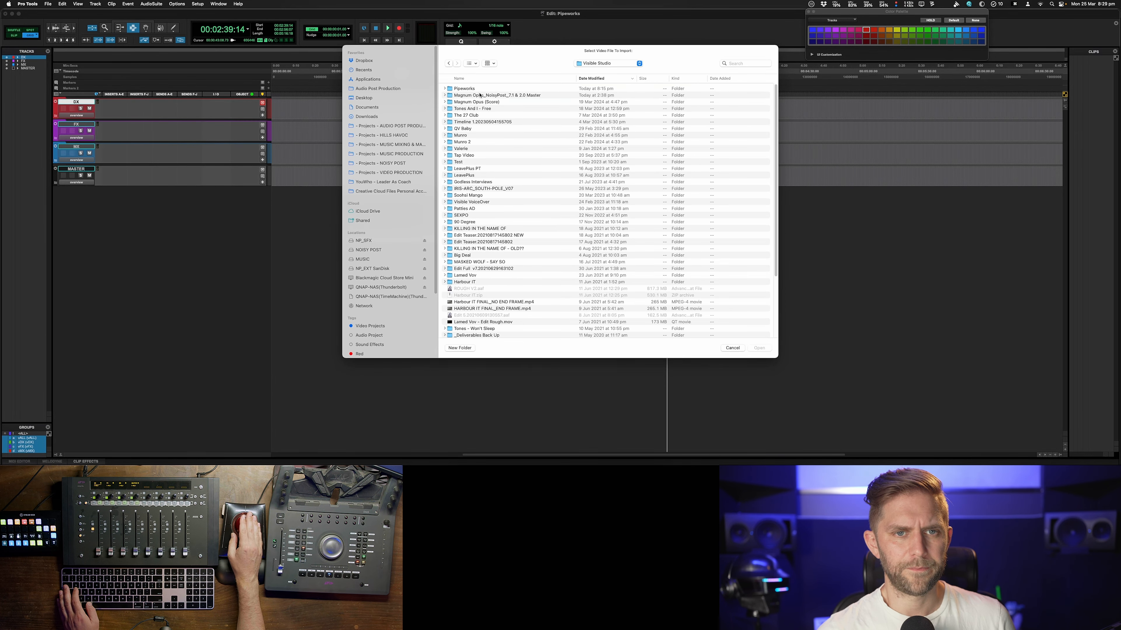
double_click(473, 89)
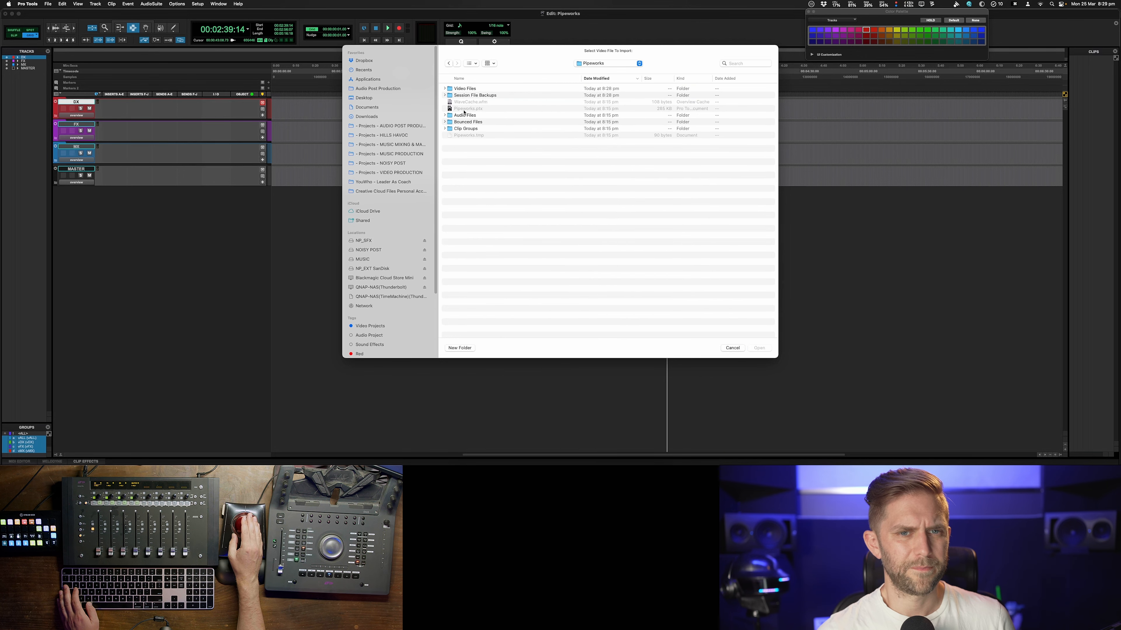
double_click(461, 89)
double_click(463, 89)
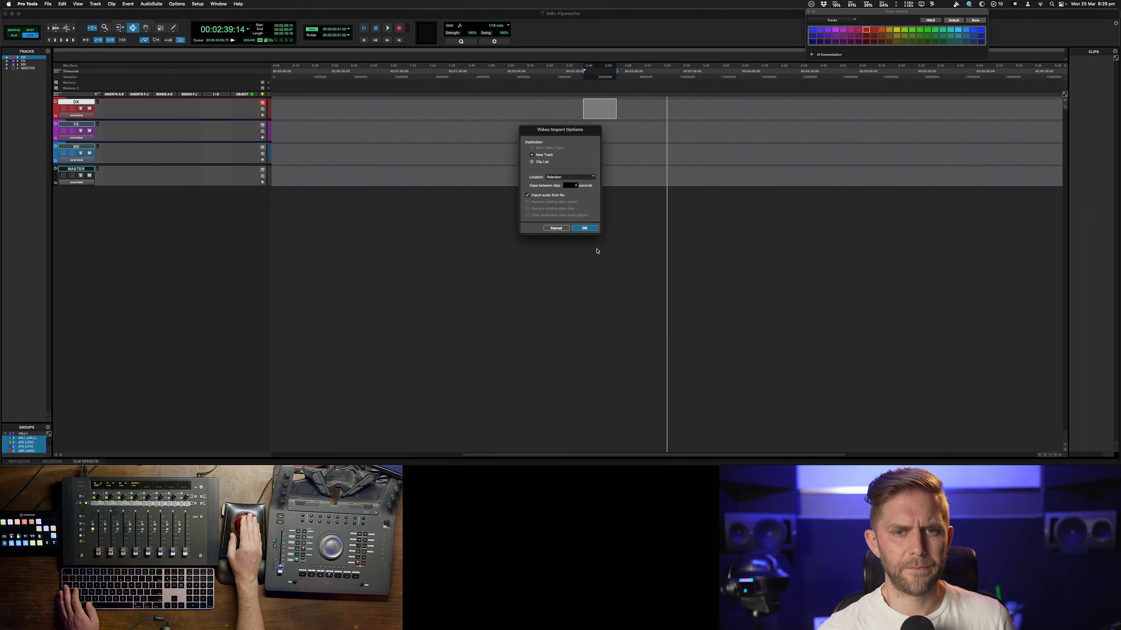
click(584, 228)
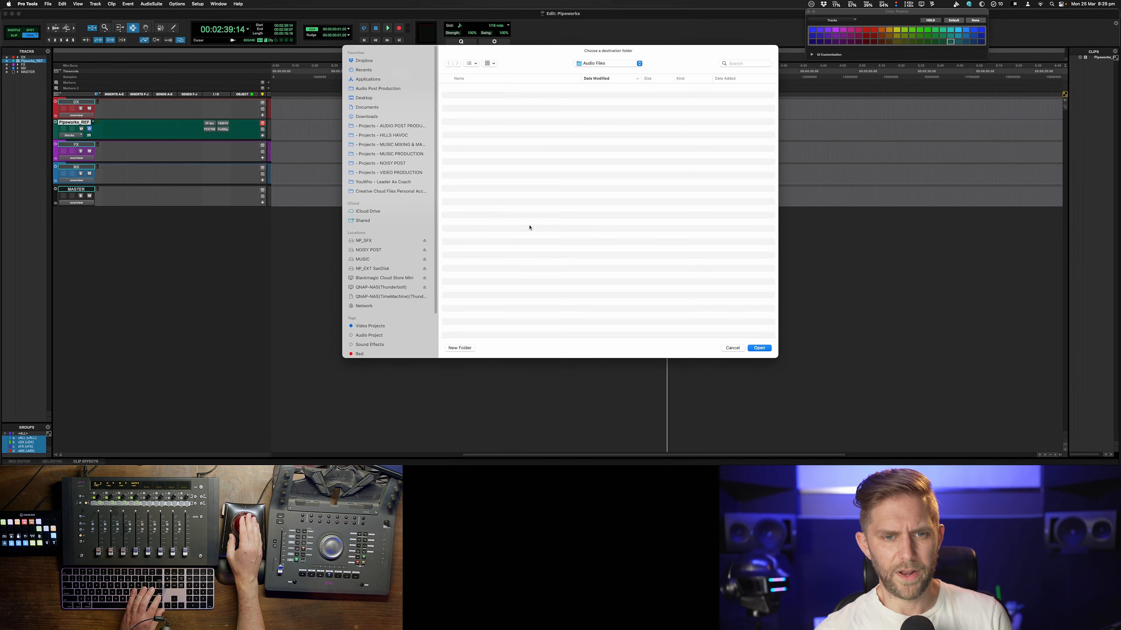
key(Return)
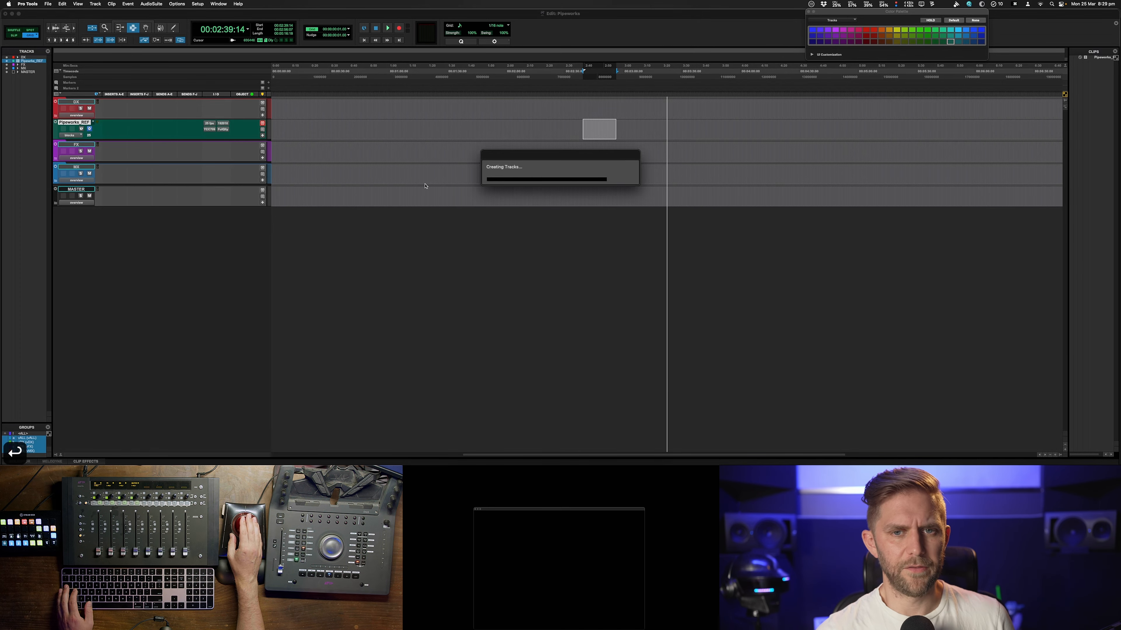
Move the video and its audio clip to the session start and place the video track at the top
key(F8)
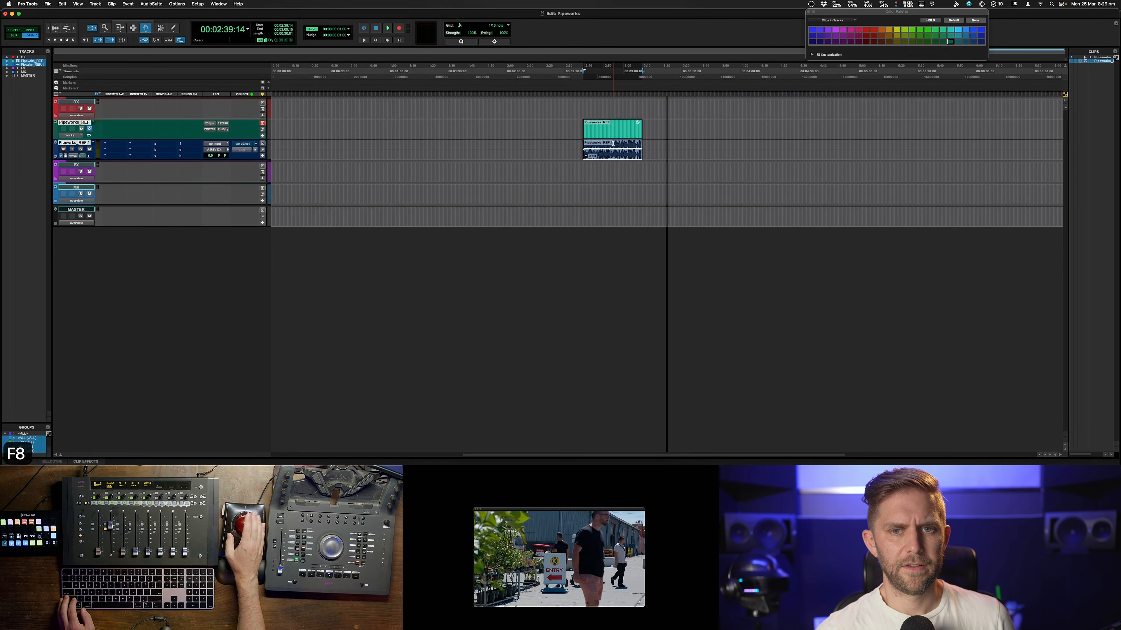
drag(614, 133, 302, 133)
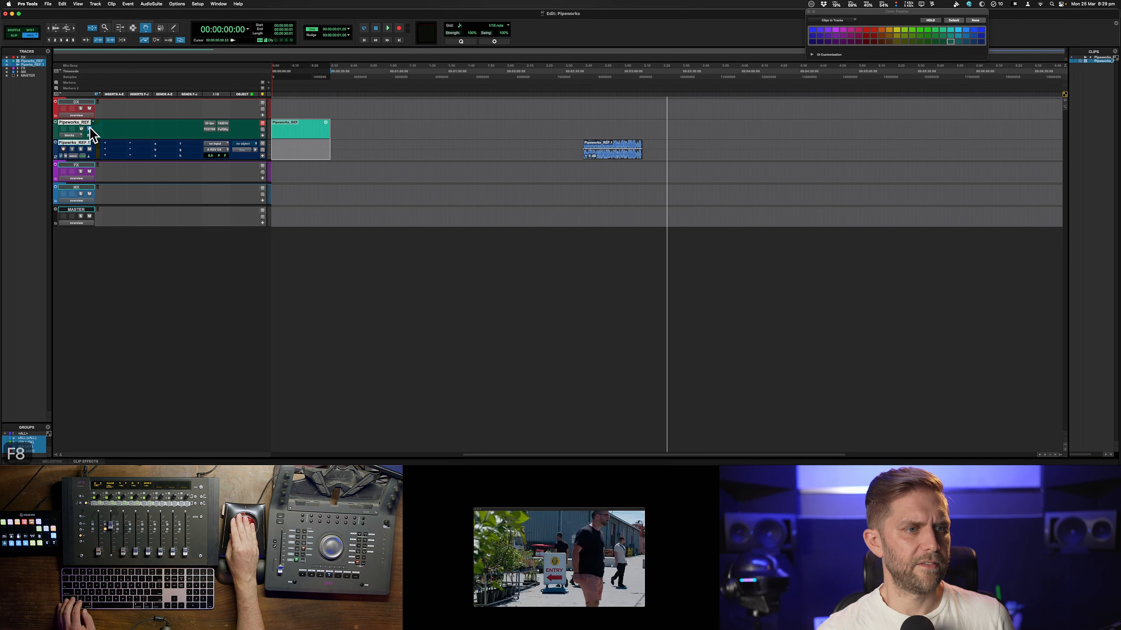
drag(78, 124, 85, 101)
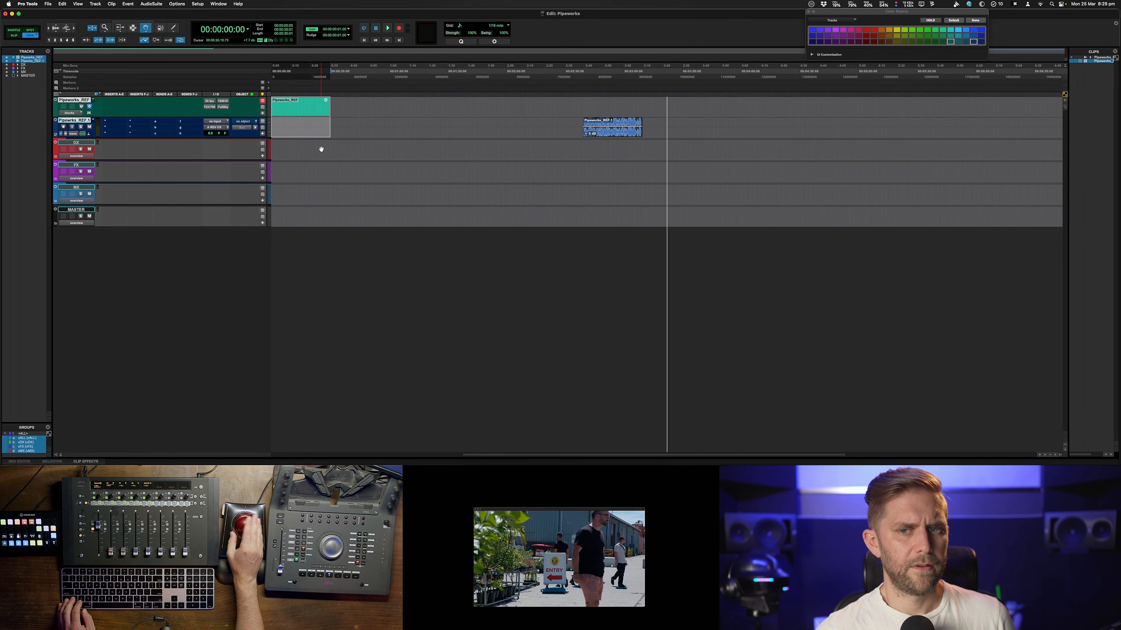
drag(619, 123, 277, 120)
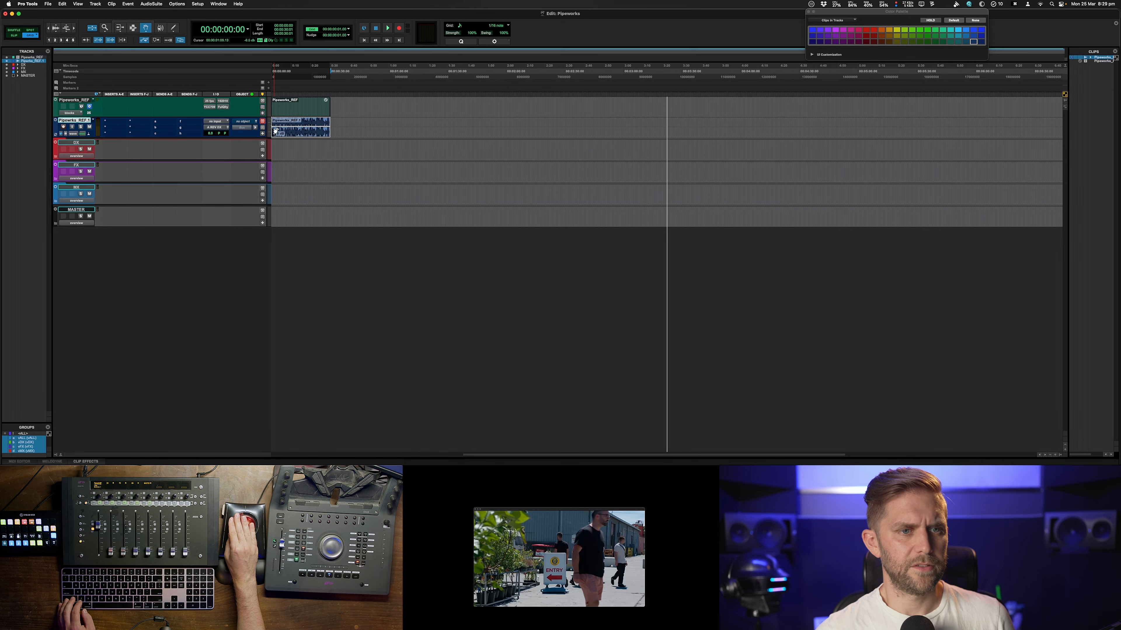
Zoom in on the imported reference clips and play back the start of the session
key(super+bracketleft)
key(super+bracketleft)
key(super+bracketleft)
key(super+bracketleft)
key(super+bracketleft)
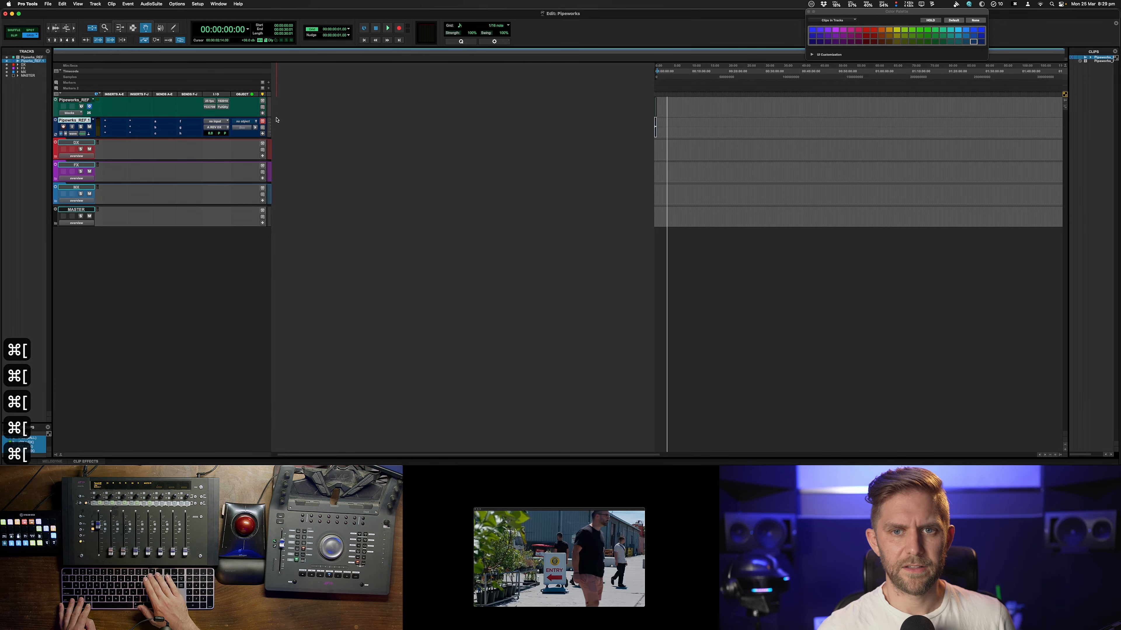
key(super+equal)
key(super+equal)
key(super+bracketright)
key(super+bracketright)
key(super+bracketright)
key(super+bracketright)
key(super+bracketright)
key(super+bracketright)
key(super+bracketright)
key(super+bracketright)
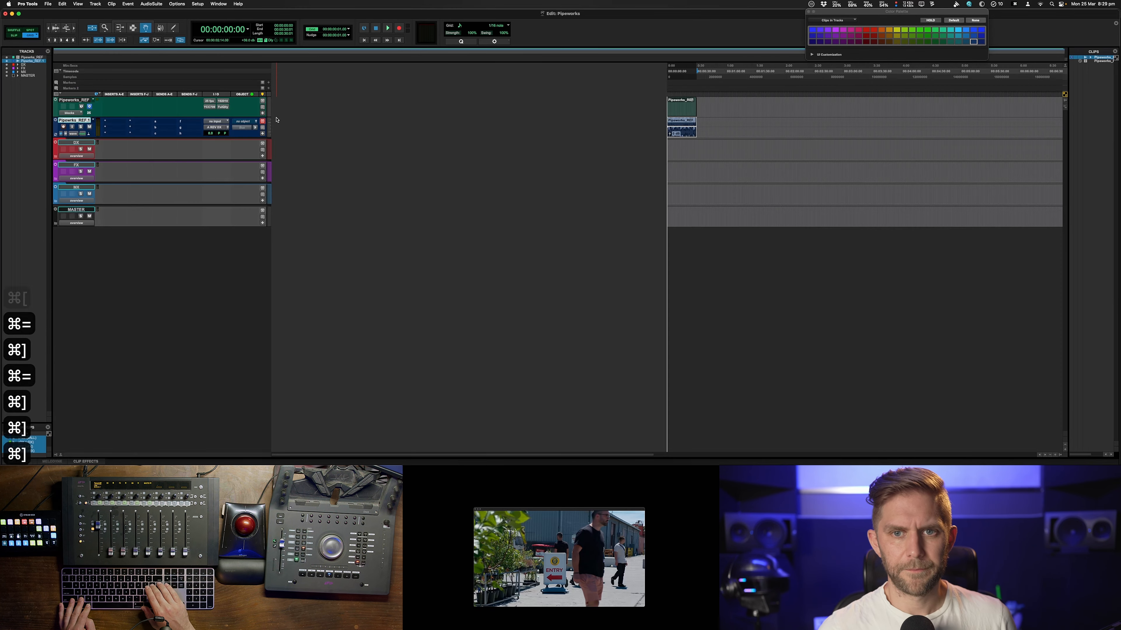
key(super+bracketleft)
key(super+bracketleft)
key(super+bracketleft)
key(super+bracketleft)
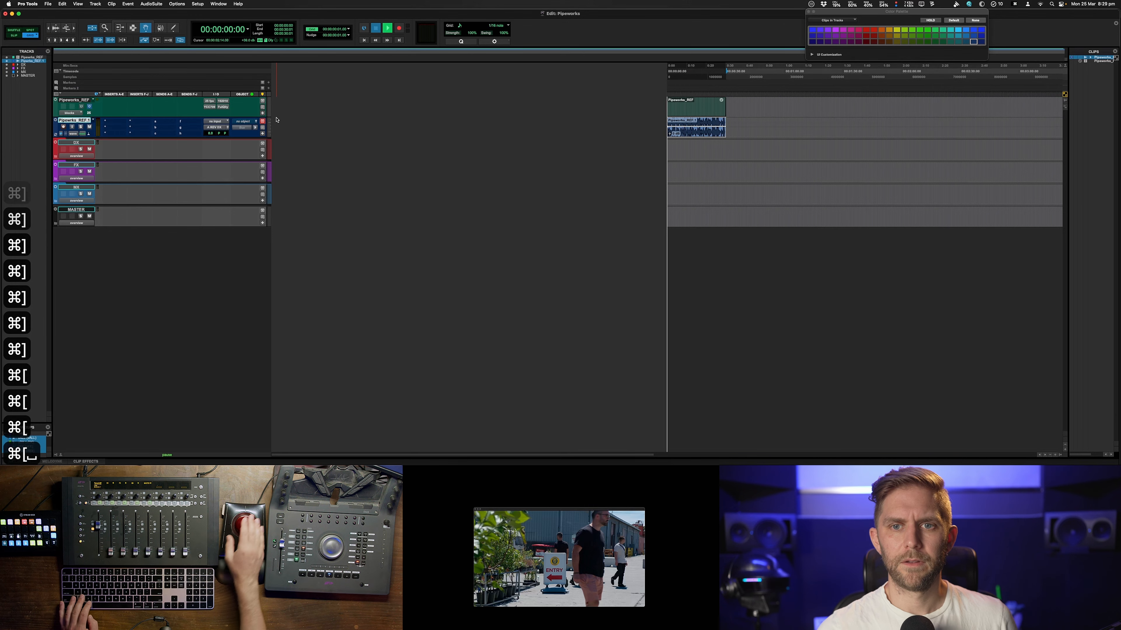
key(space)
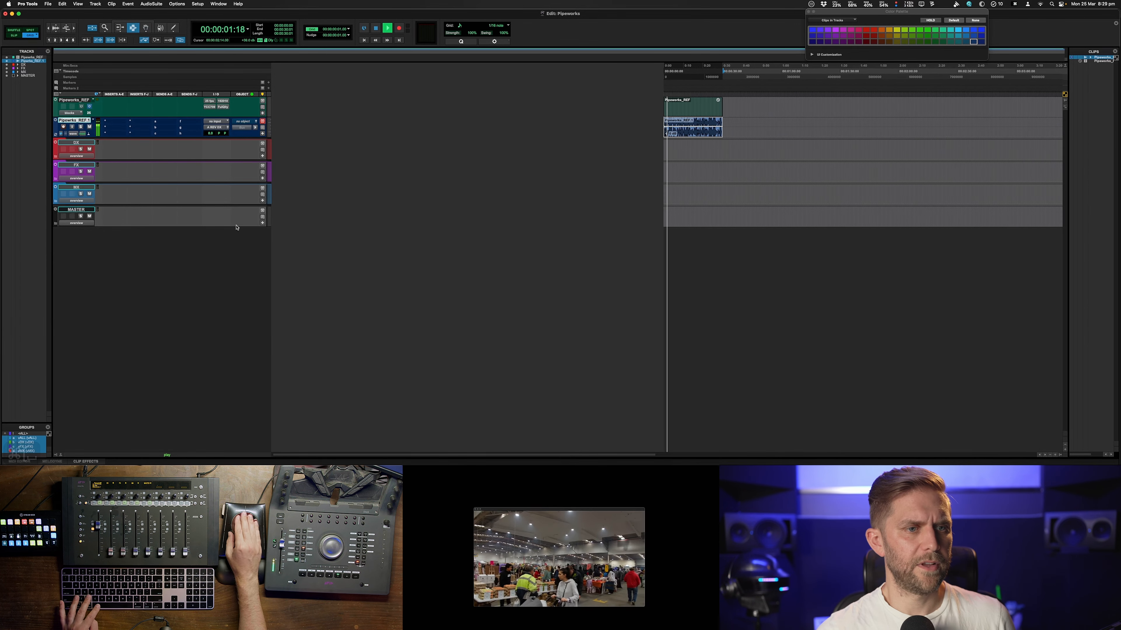
key(space)
Route the reference audio track's output to the 2.0 DX (Stereo) bus and play it back
click(215, 127)
mouse_move(213, 129)
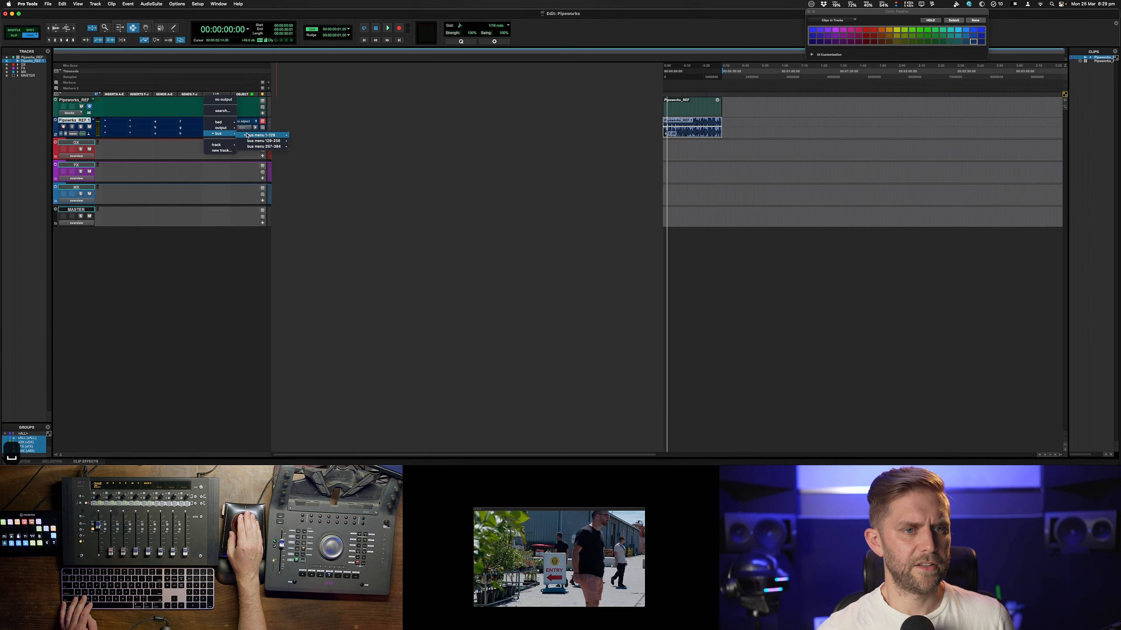
mouse_move(256, 136)
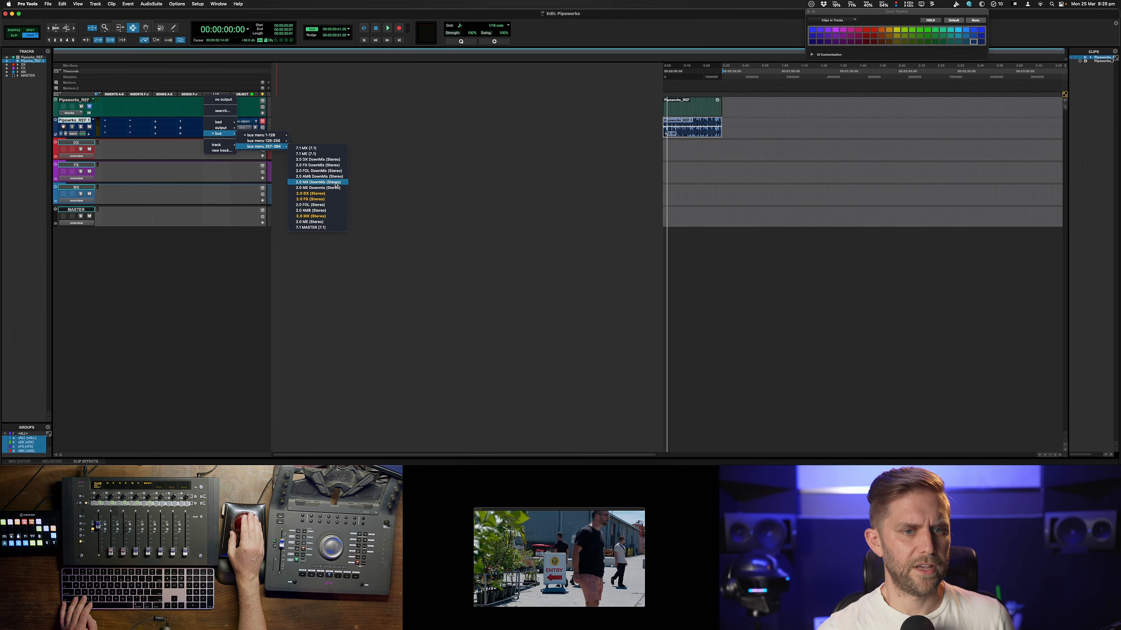
click(318, 193)
key(space)
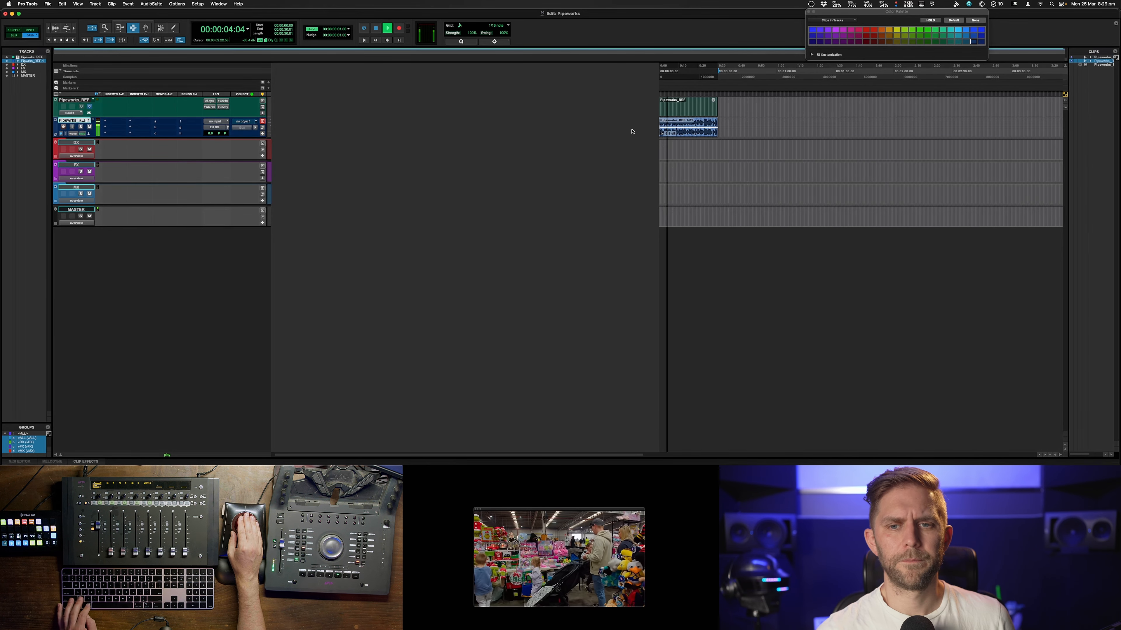
key(super+z)
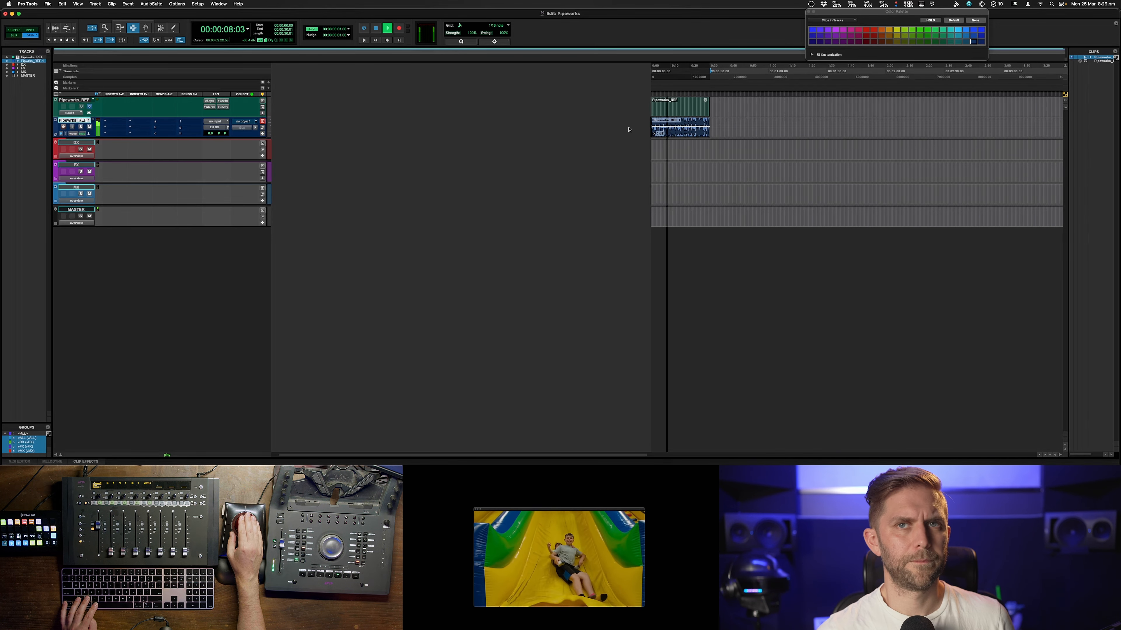
key(space)
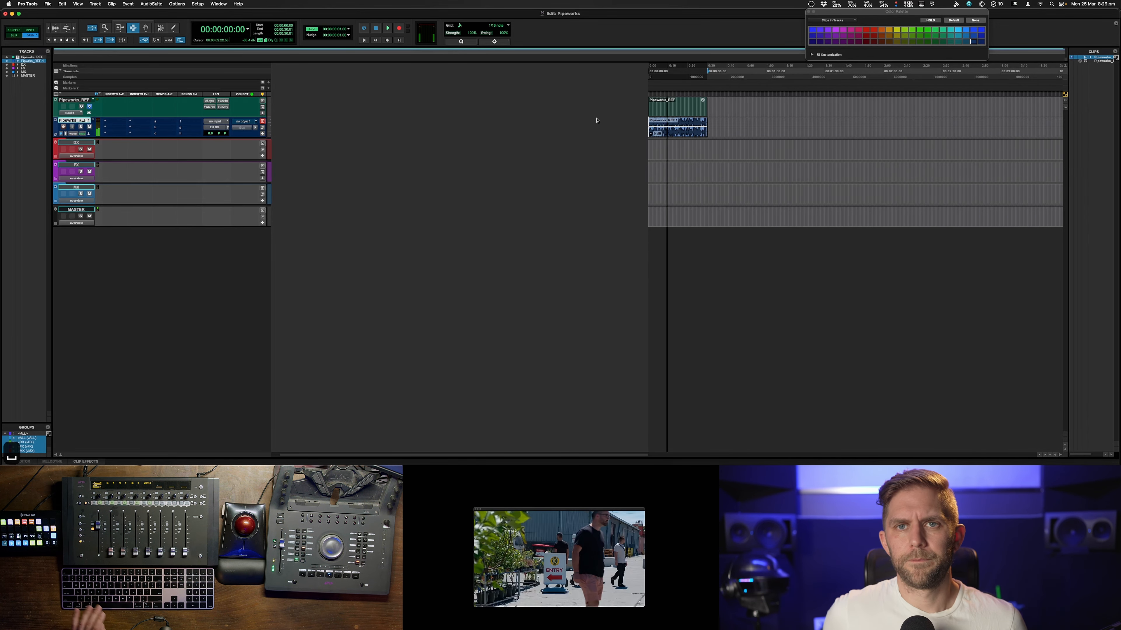
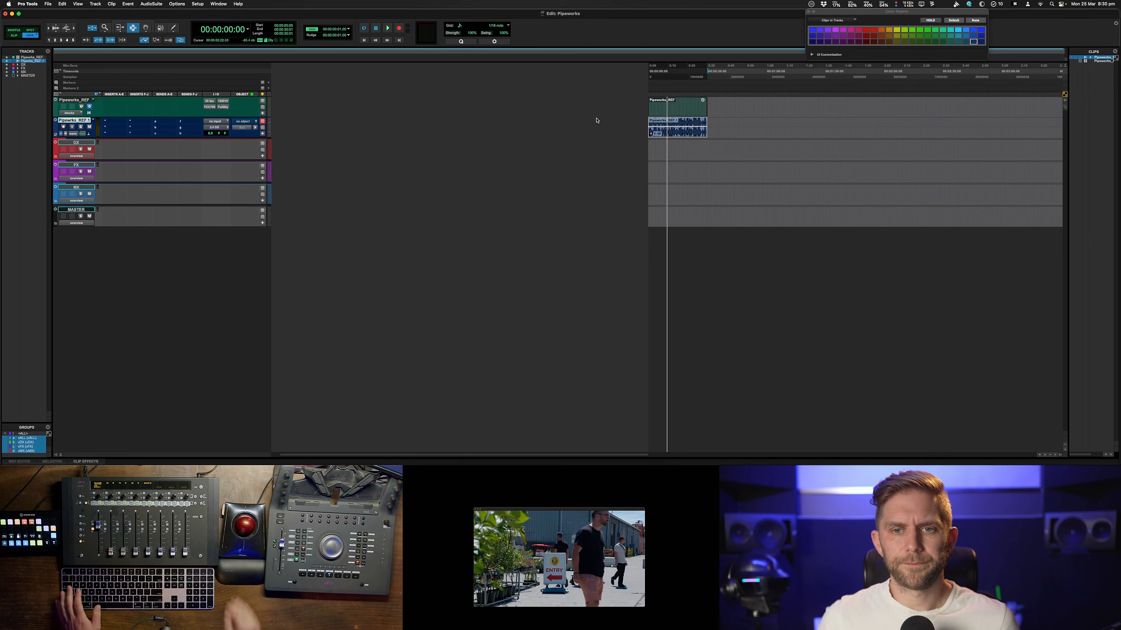
Open the AAF file from the Downloads folder as session data to import
click(49, 5)
mouse_move(101, 120)
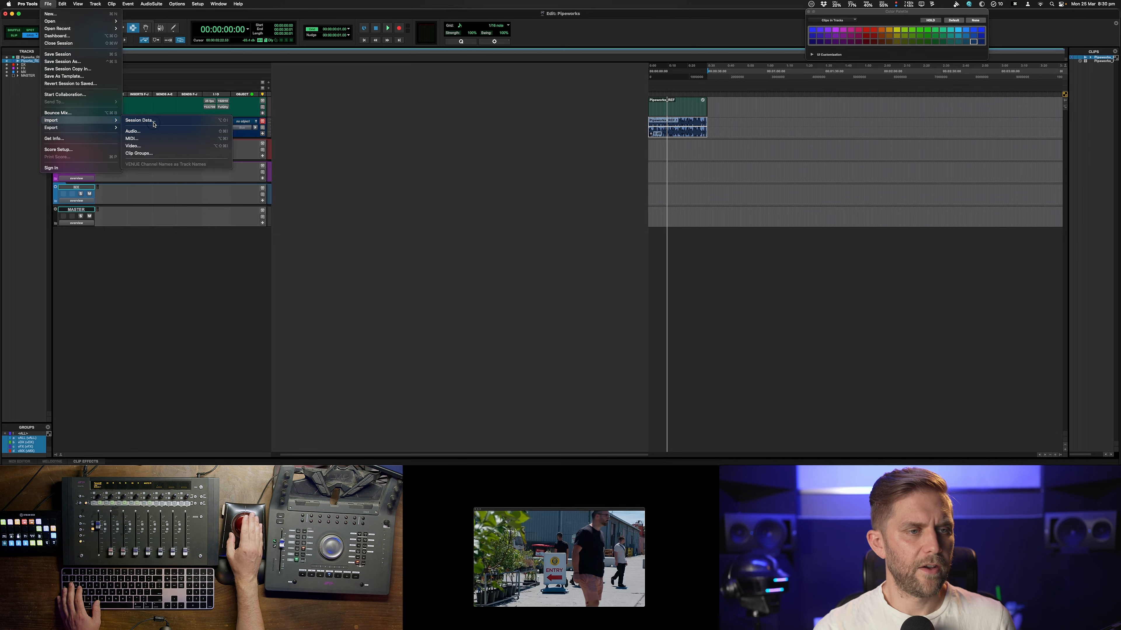
click(154, 125)
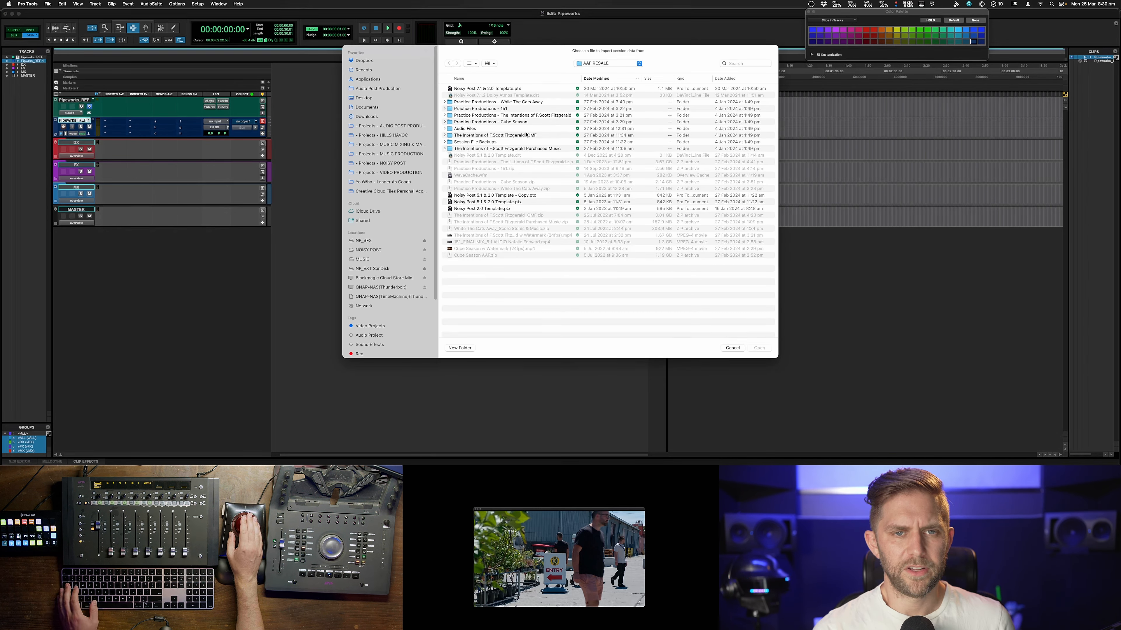
click(378, 90)
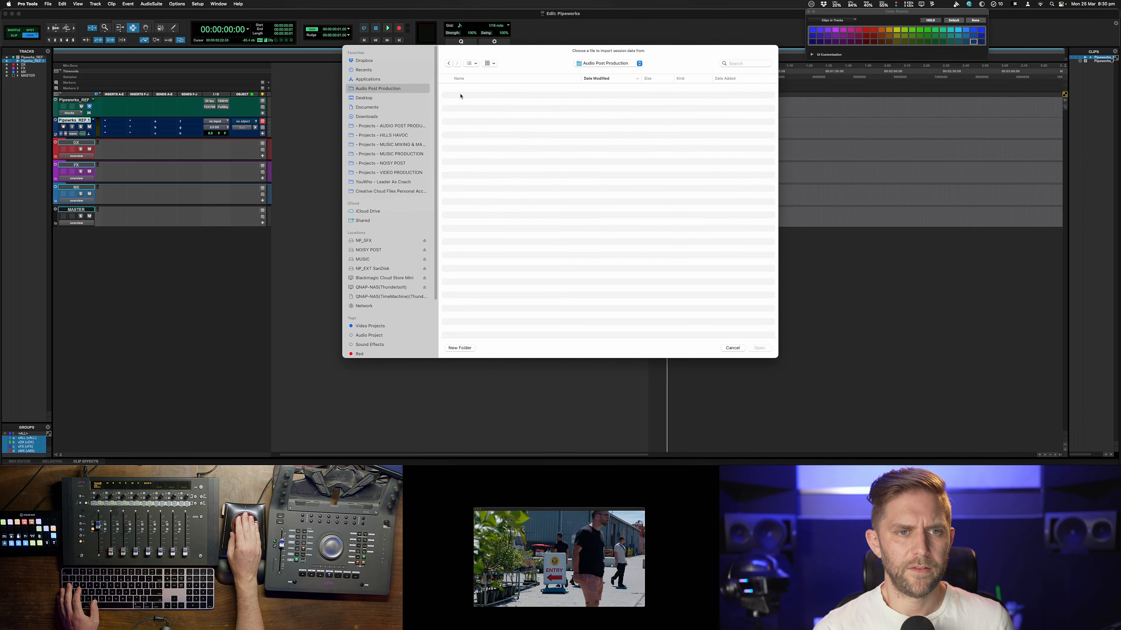
click(380, 117)
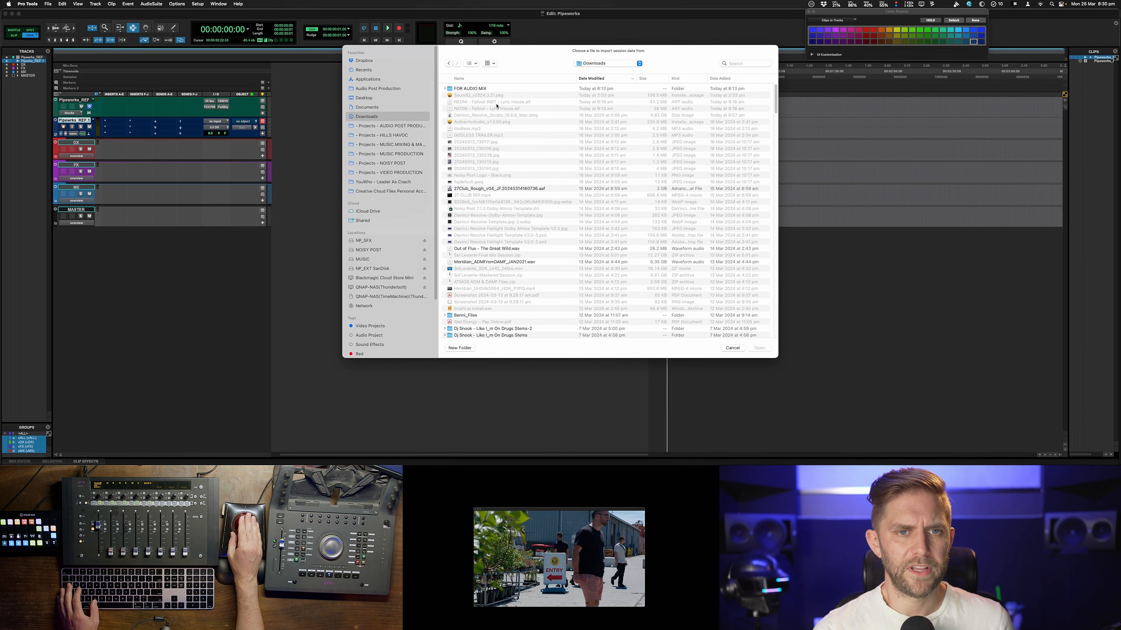
double_click(479, 89)
double_click(479, 88)
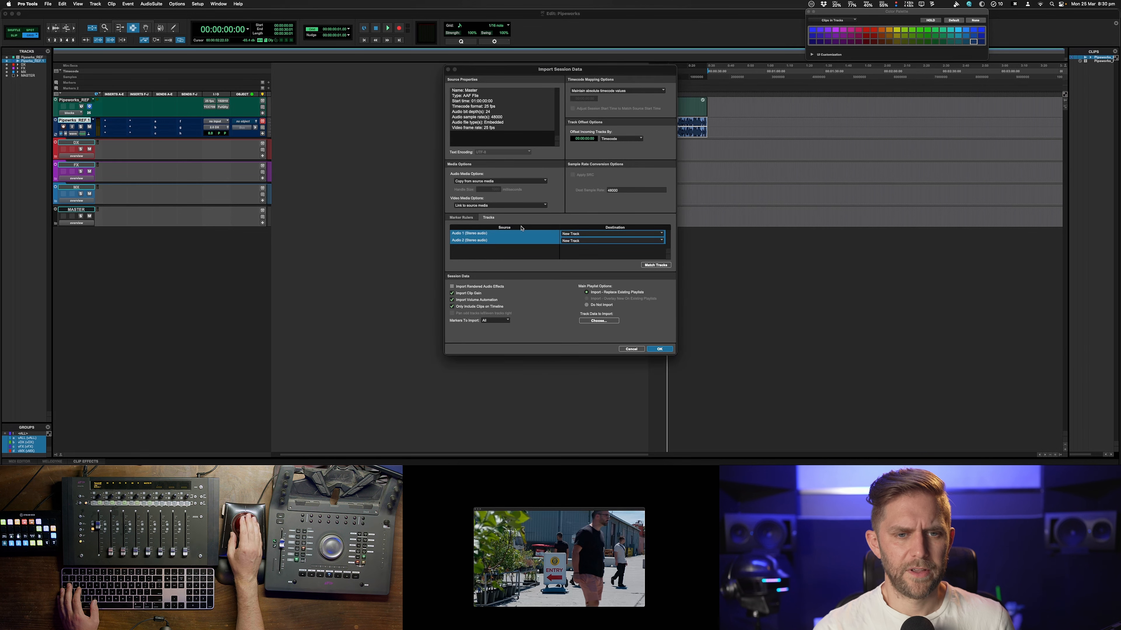
Set the audio media option to Copy from source media and import the AAF tracks as new tracks
click(472, 181)
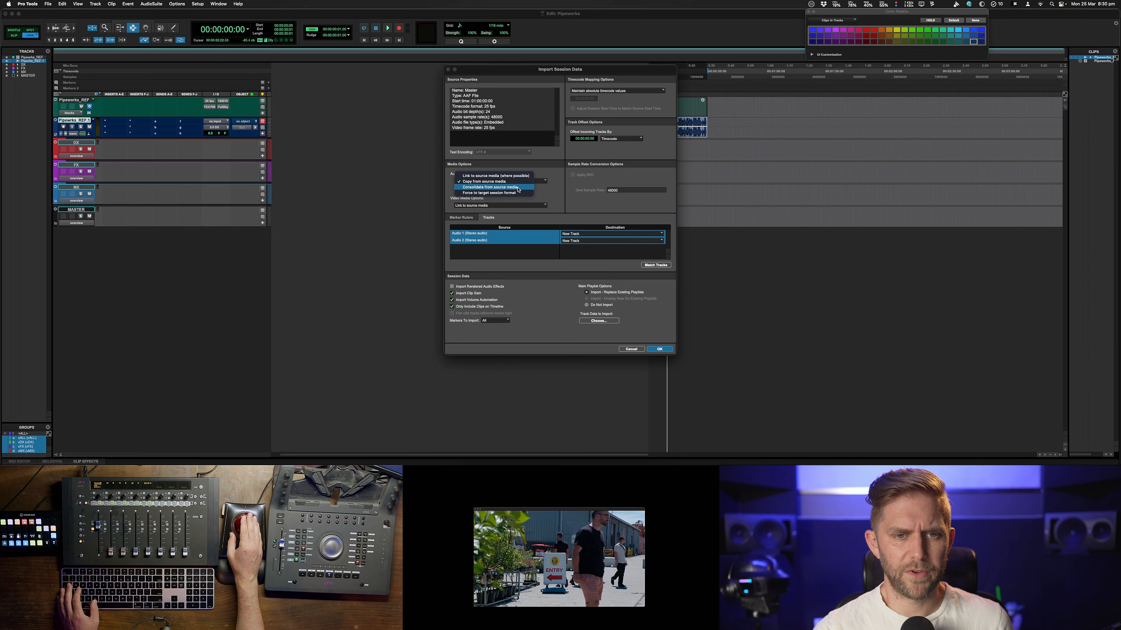
click(509, 183)
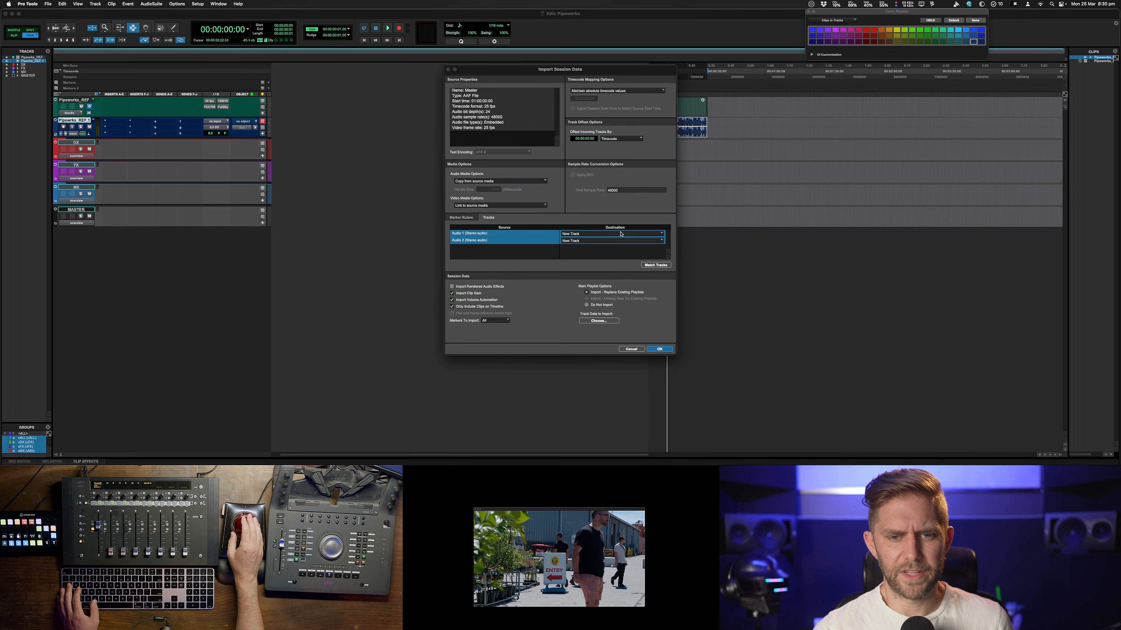
click(659, 350)
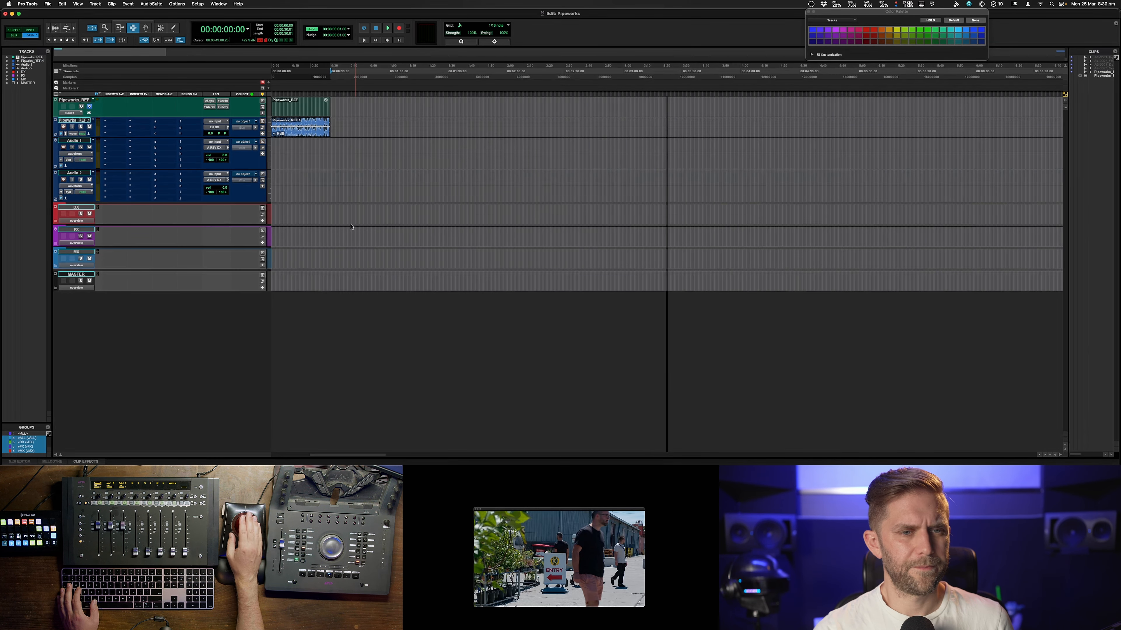
Switch to Spot mode and spot the reference video clip to 01:00:00:00
key(super+bracketleft)
key(super+bracketleft)
key(super+bracketleft)
key(super+bracketleft)
key(super+bracketleft)
key(super+bracketleft)
key(super+bracketleft)
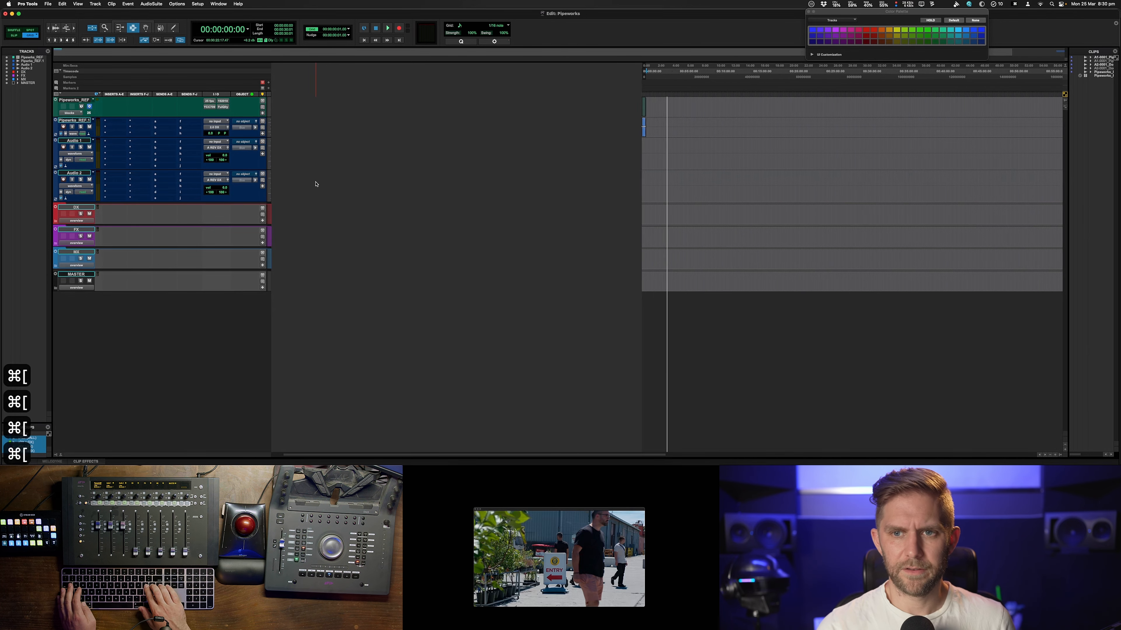
key(super+bracketright)
key(super+bracketright)
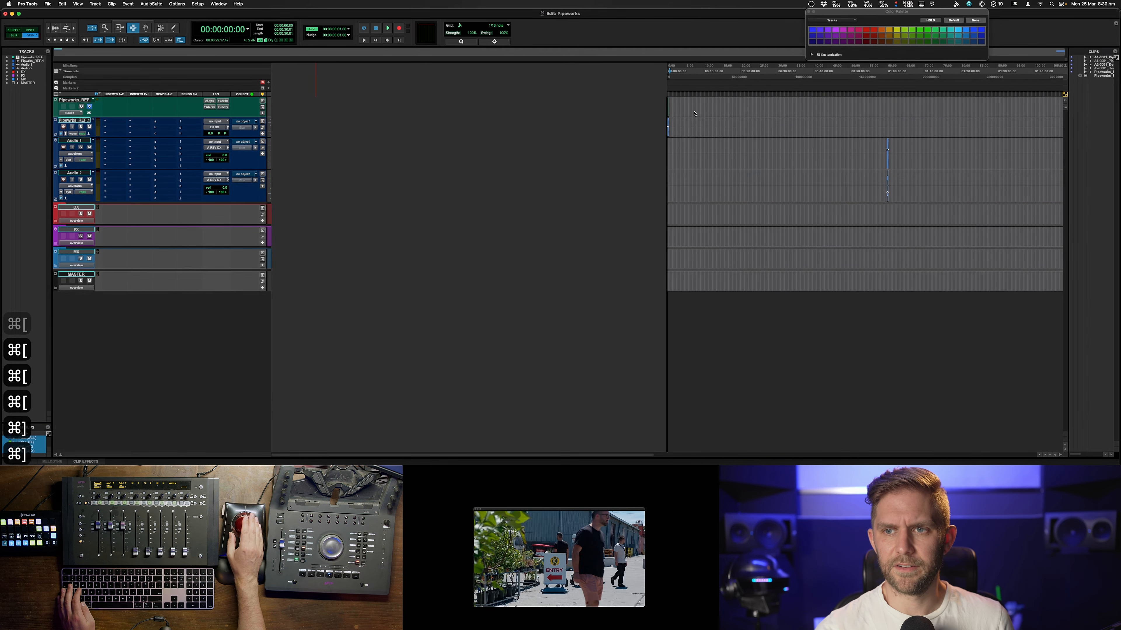
double_click(671, 119)
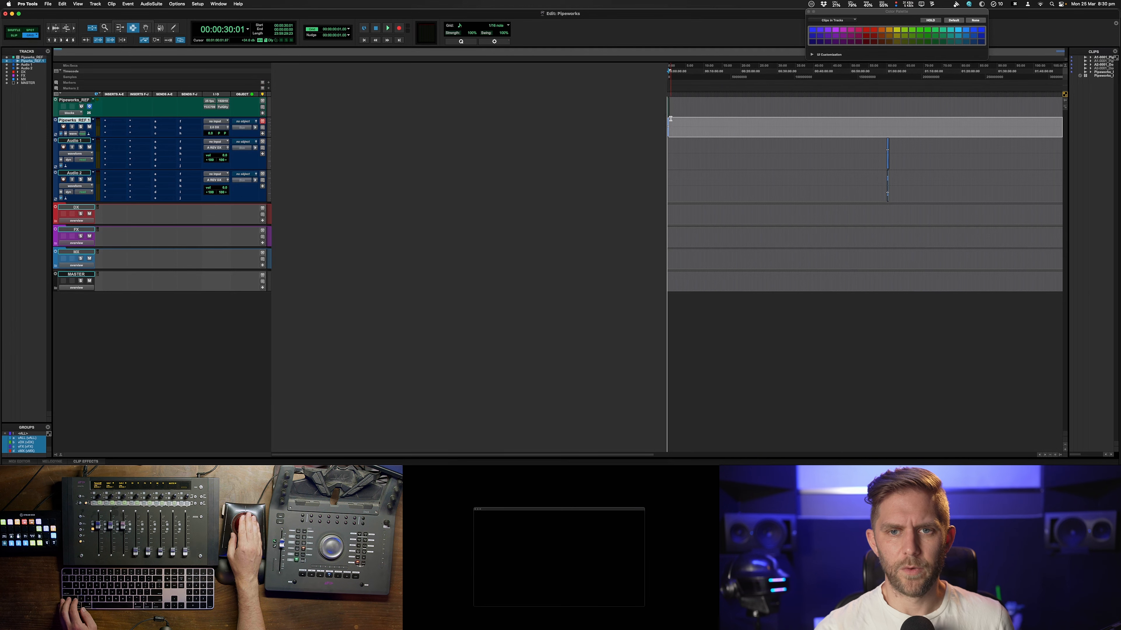
key(super+bracketright)
key(super+bracketright)
key(super+bracketright)
key(super+bracketright)
key(super+bracketright)
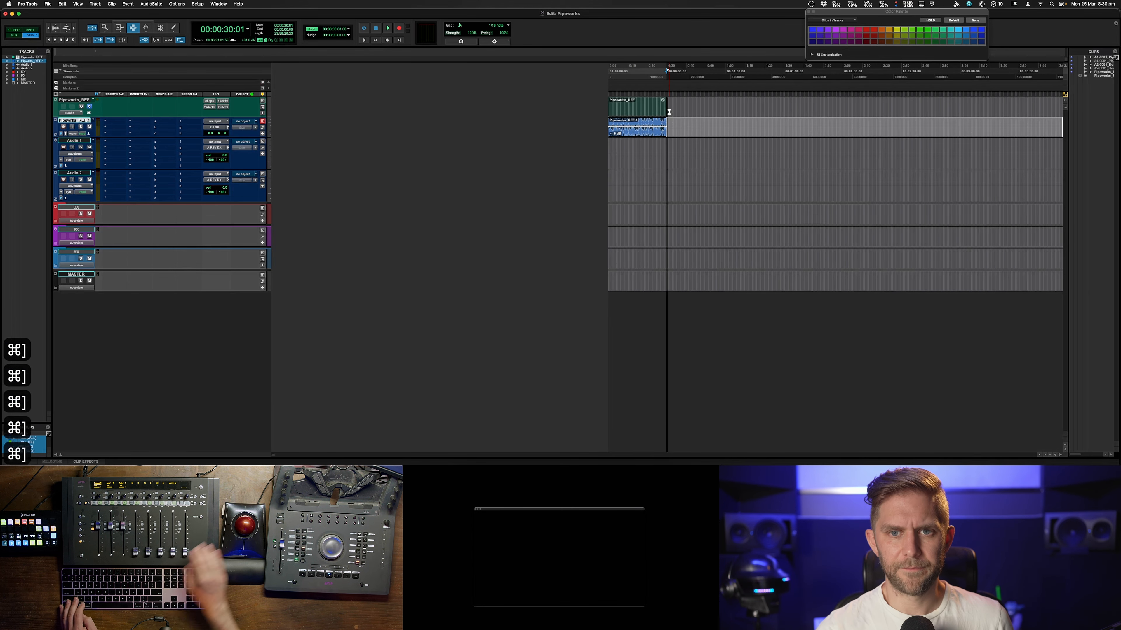
double_click(637, 100)
click(146, 27)
key(F2)
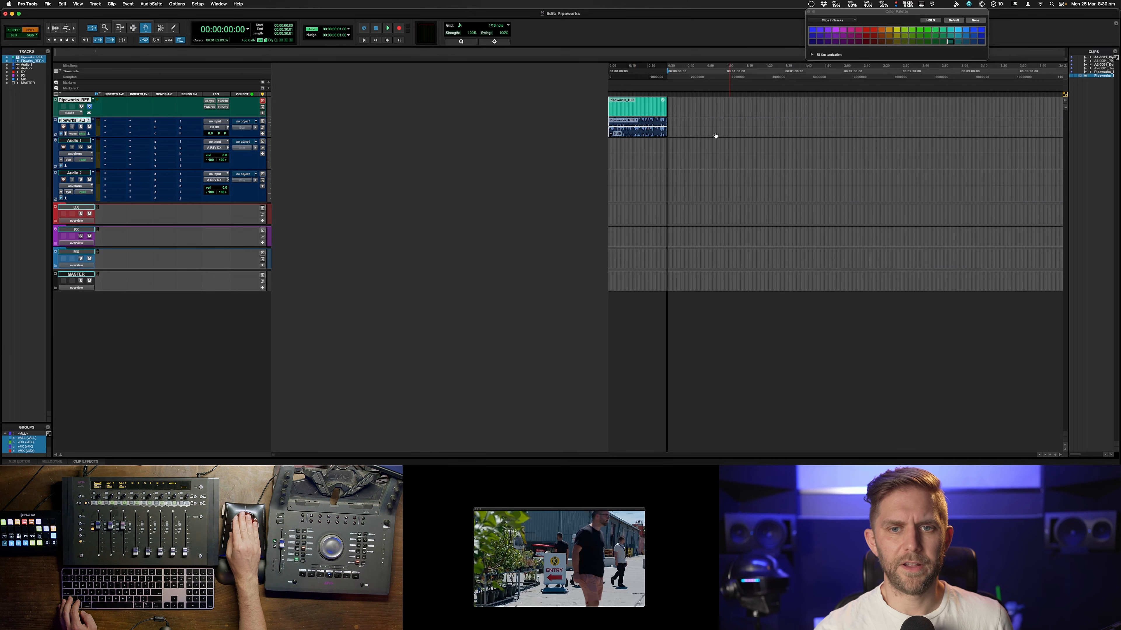
click(679, 110)
text(10)
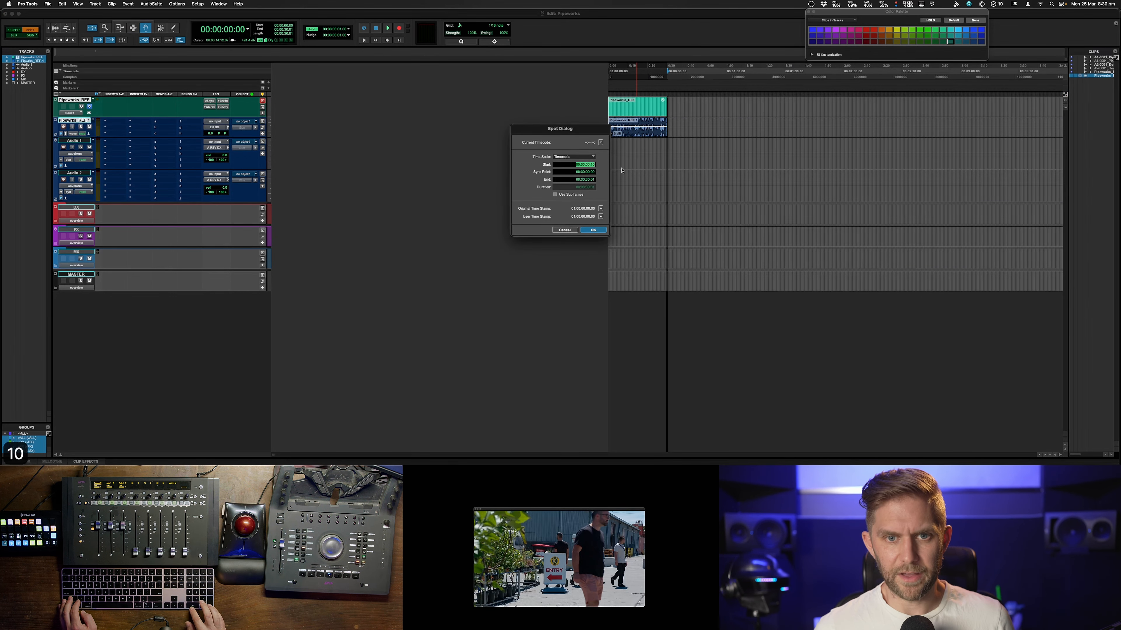
text(000001:)
key(Return)
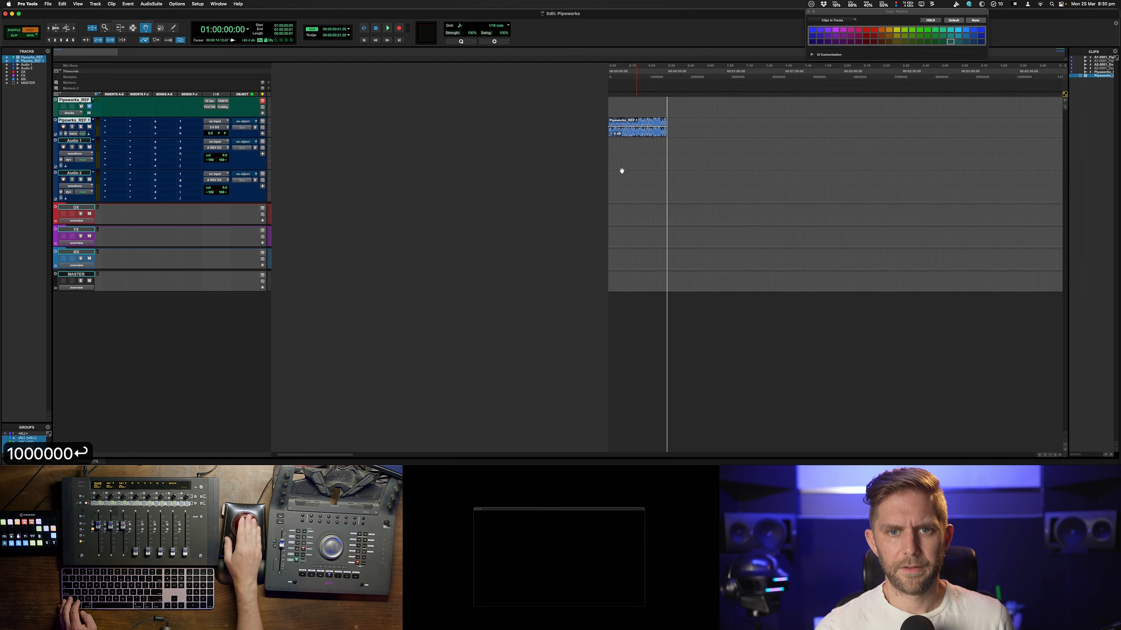
Spot the reference audio clip to 01:00:00:00
click(644, 135)
text(10)
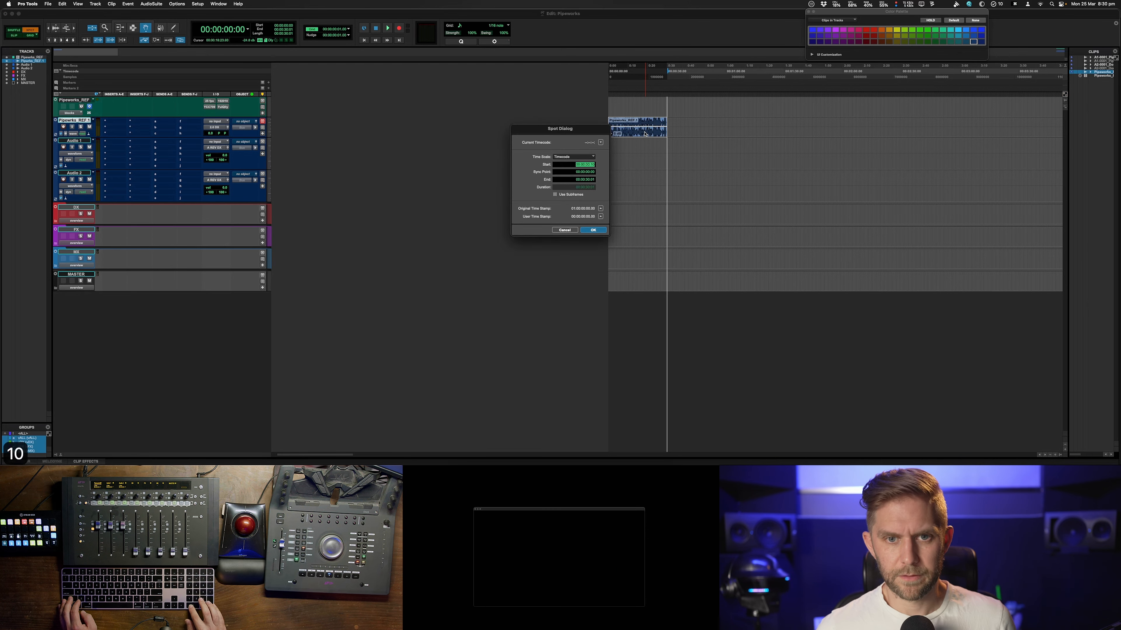
text(00000)
key(Return)
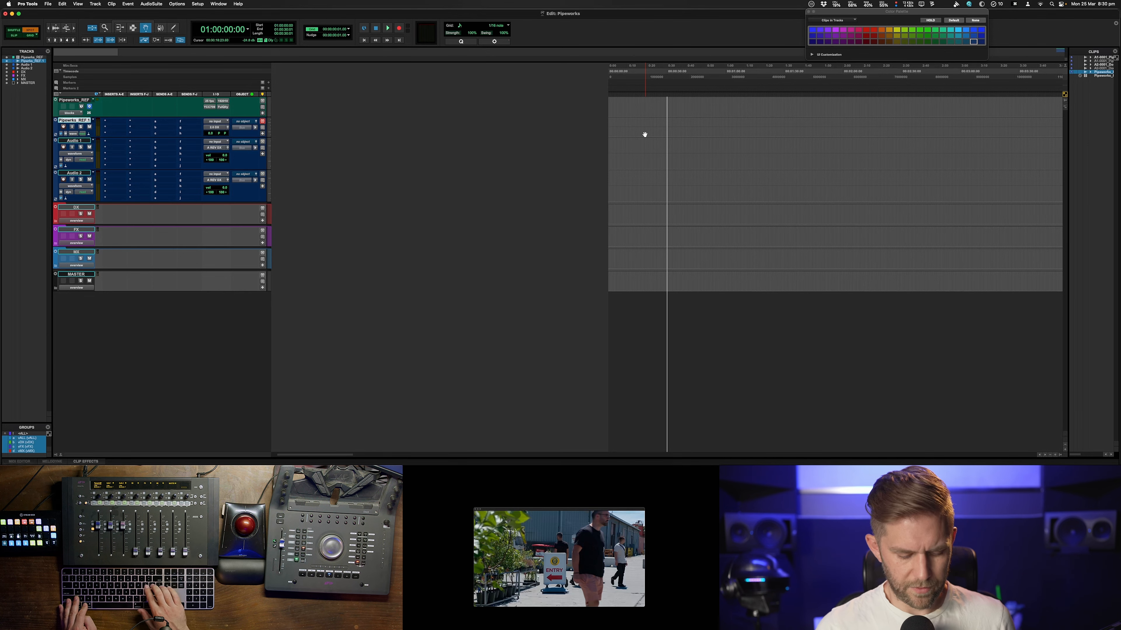
Locate the playhead to 01:00:00:00 and play back the aligned reference and AAF clips
key(super+bracketleft)
key(super+bracketleft)
key(super+bracketleft)
key(super+bracketleft)
key(super+bracketleft)
key(KP_Multiply)
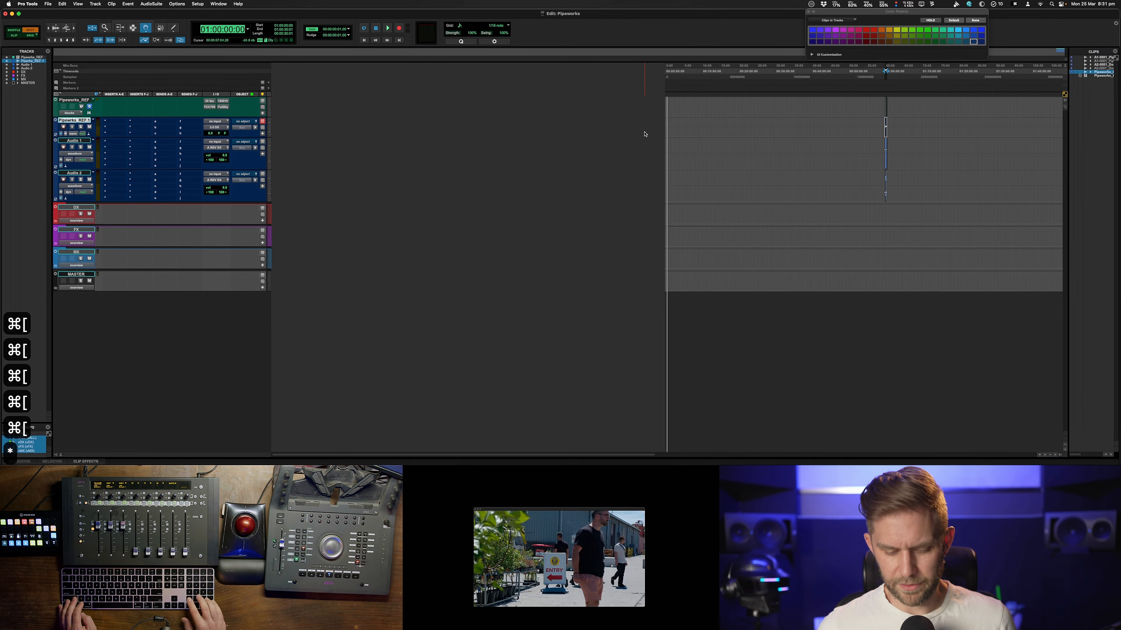
text(1:00:00:00)
key(Return)
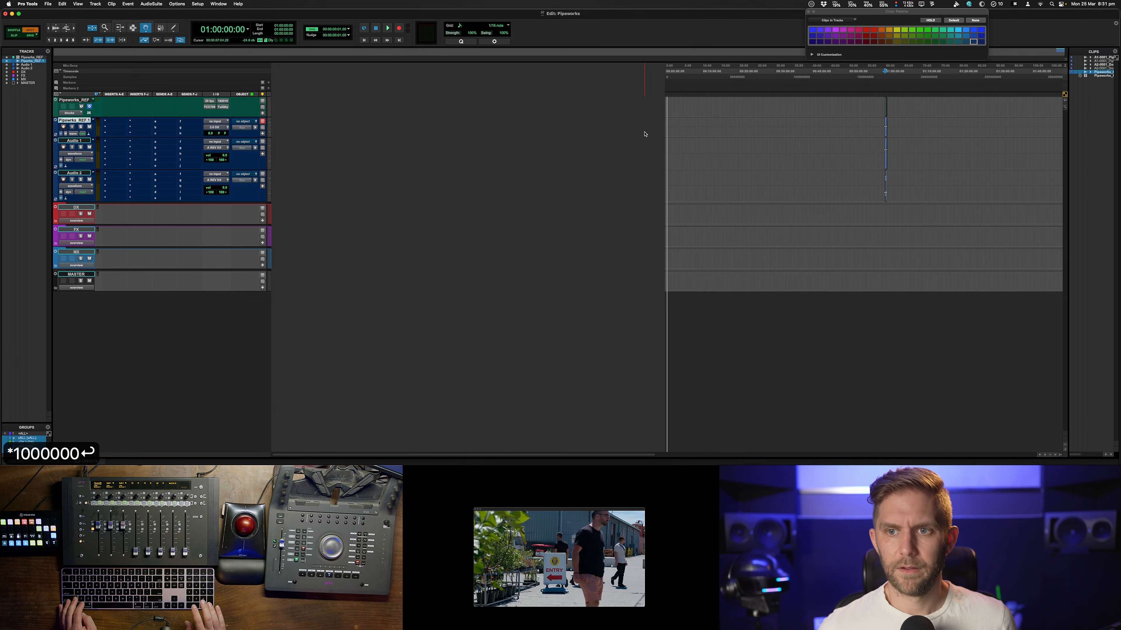
key(space)
key(super+bracketright)
key(super+bracketright)
key(super+bracketright)
key(super+bracketright)
key(super+bracketright)
key(super+bracketright)
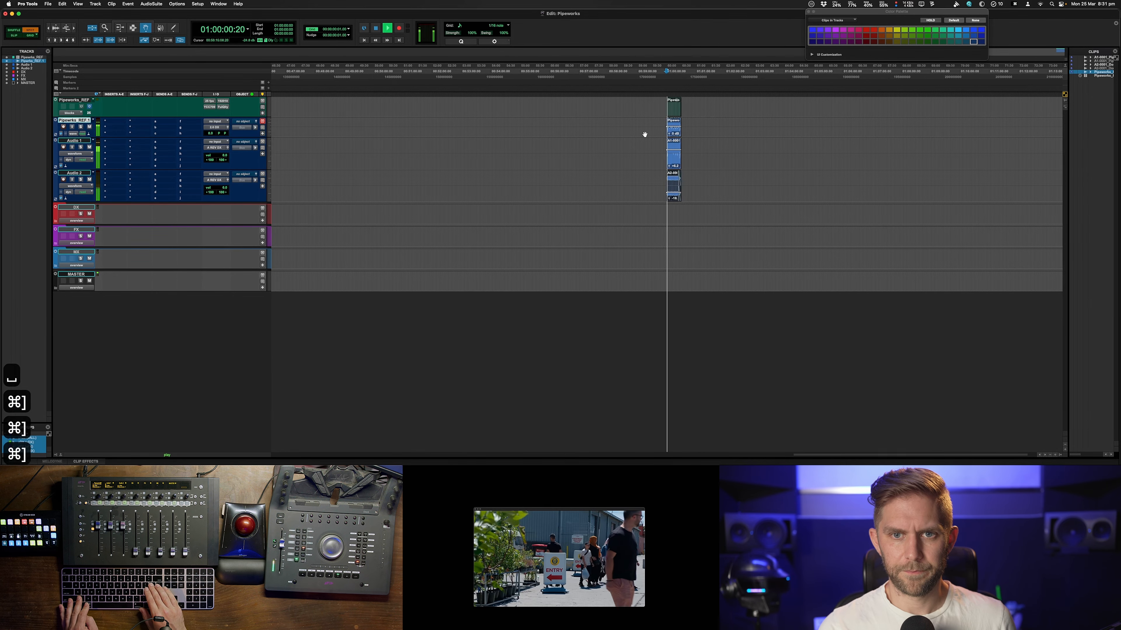
key(super+bracketright)
key(space)
Inspect the spot position of the imported AAF clips without changing it
click(713, 133)
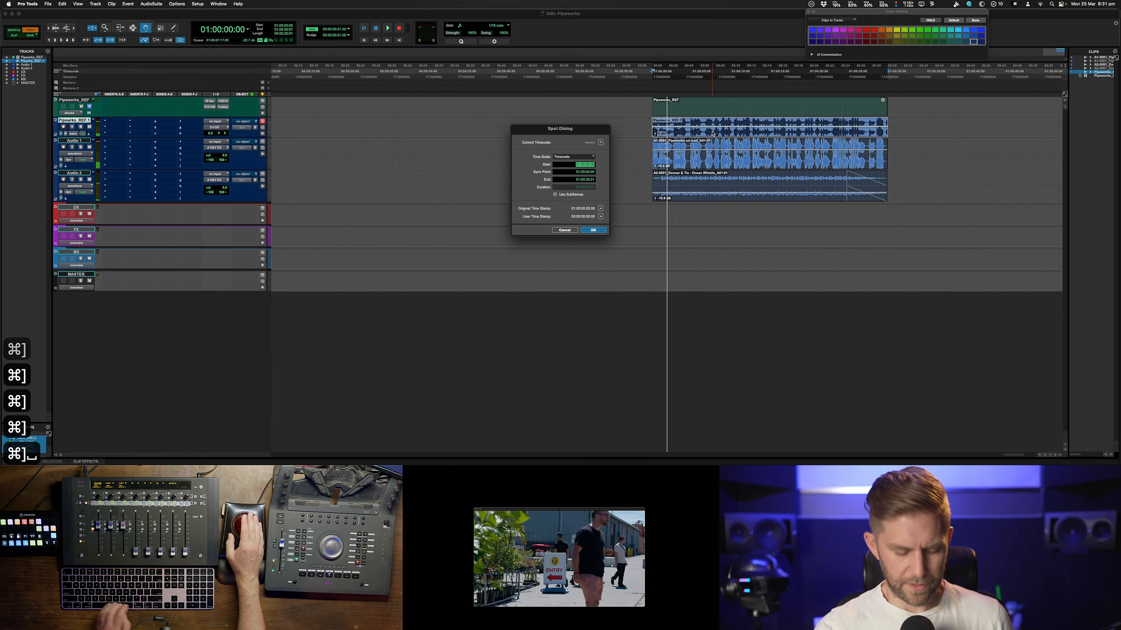
click(566, 229)
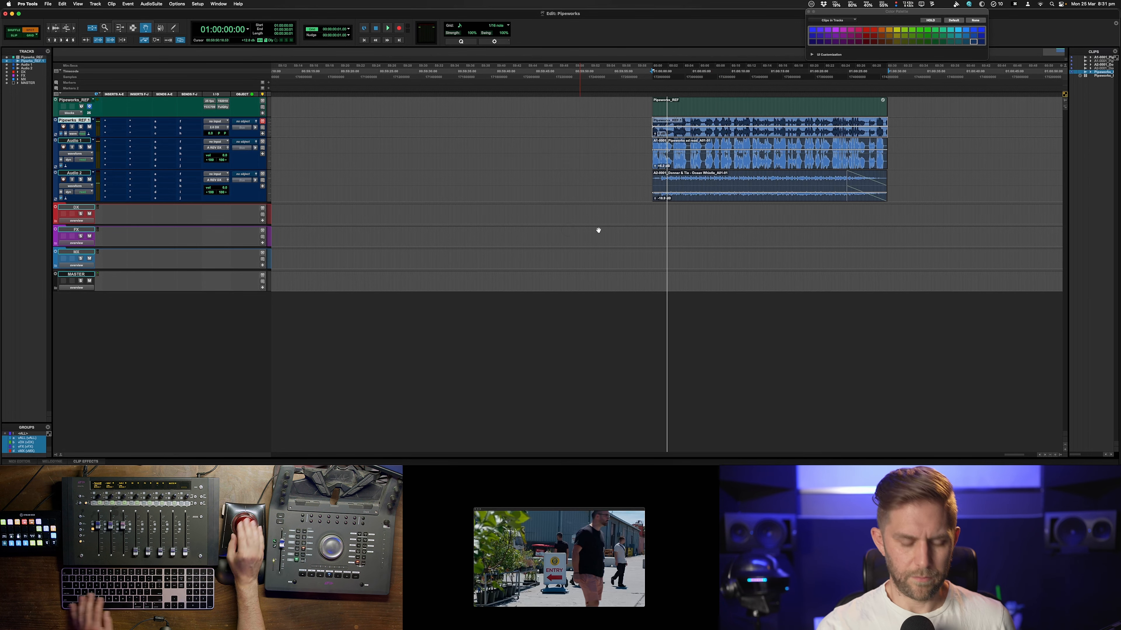
key(super+bracketright)
key(super+bracketright)
key(super+bracketright)
key(super+bracketright)
key(super+bracketright)
key(super+bracketleft)
key(super+bracketleft)
key(super+bracketleft)
key(super+bracketleft)
key(super+bracketleft)
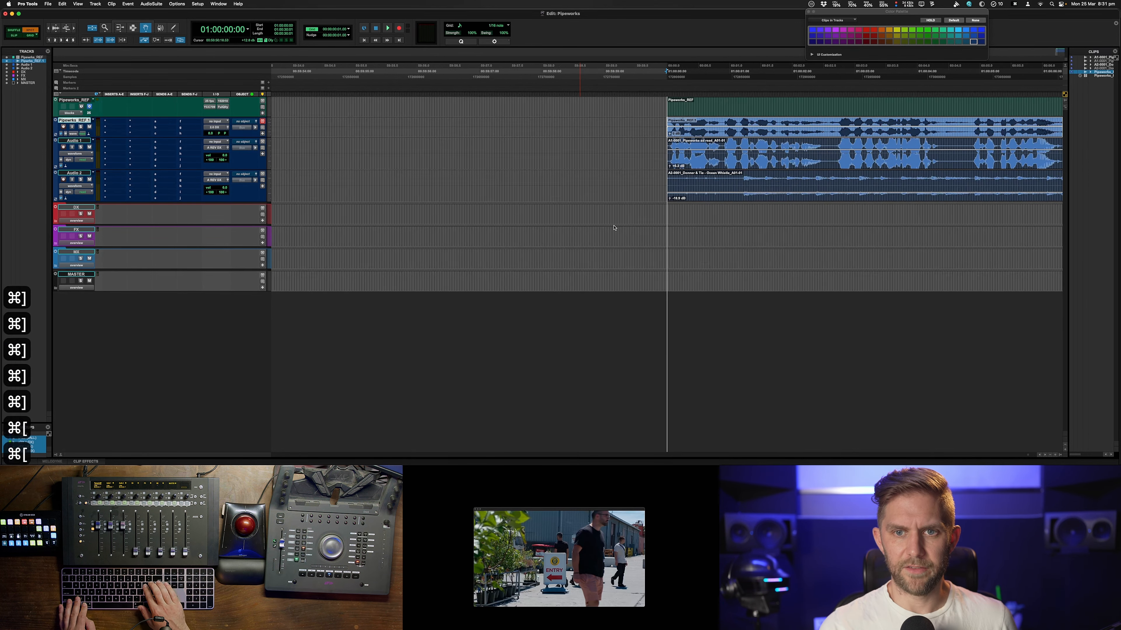
Hide and make inactive the reference audio track
right_click(79, 119)
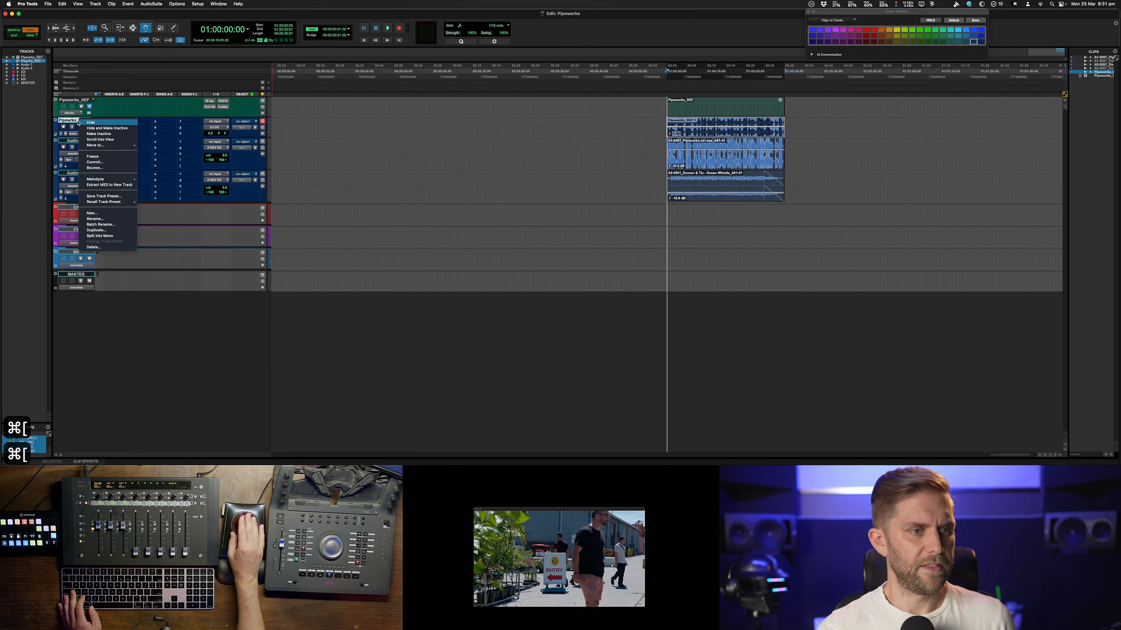
click(111, 129)
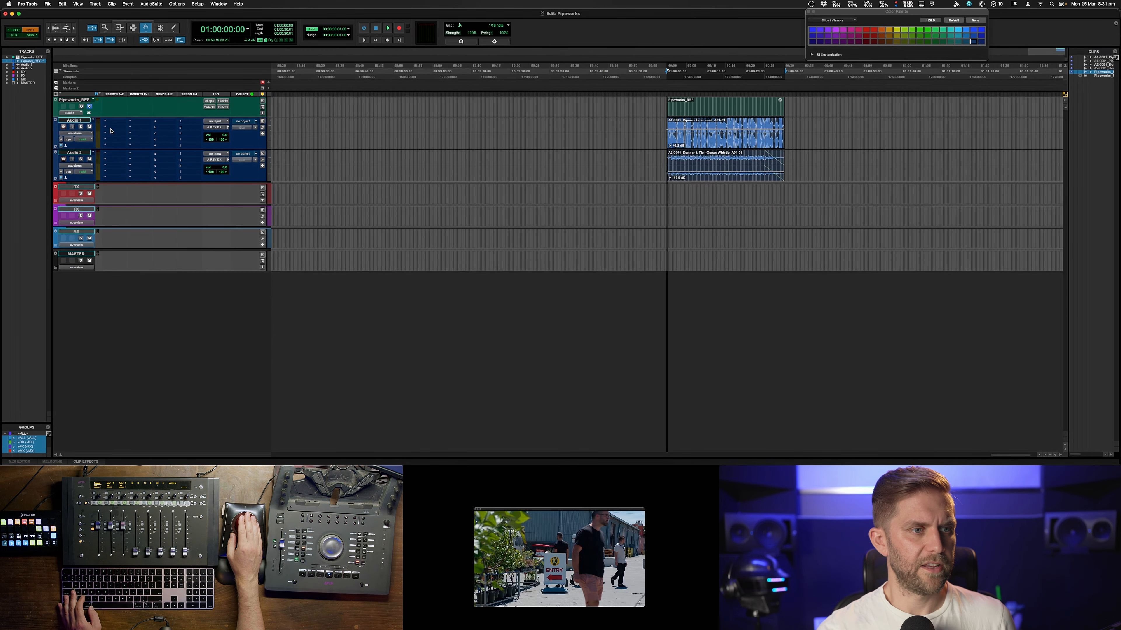
Enlarge the video window's display size
click(709, 108)
right_click(626, 524)
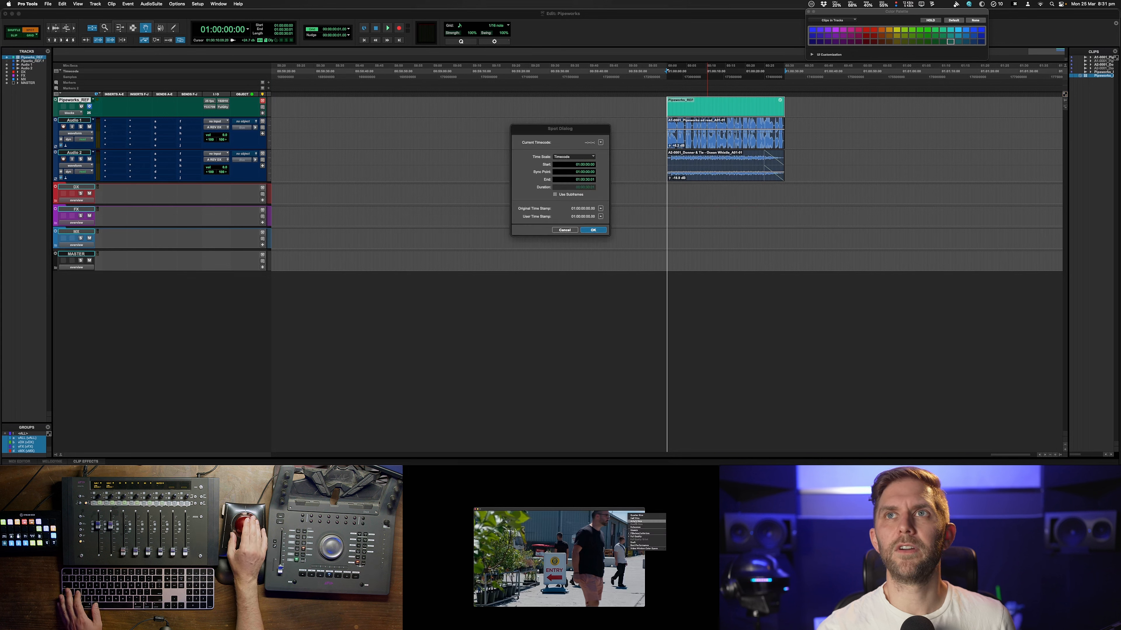
click(636, 527)
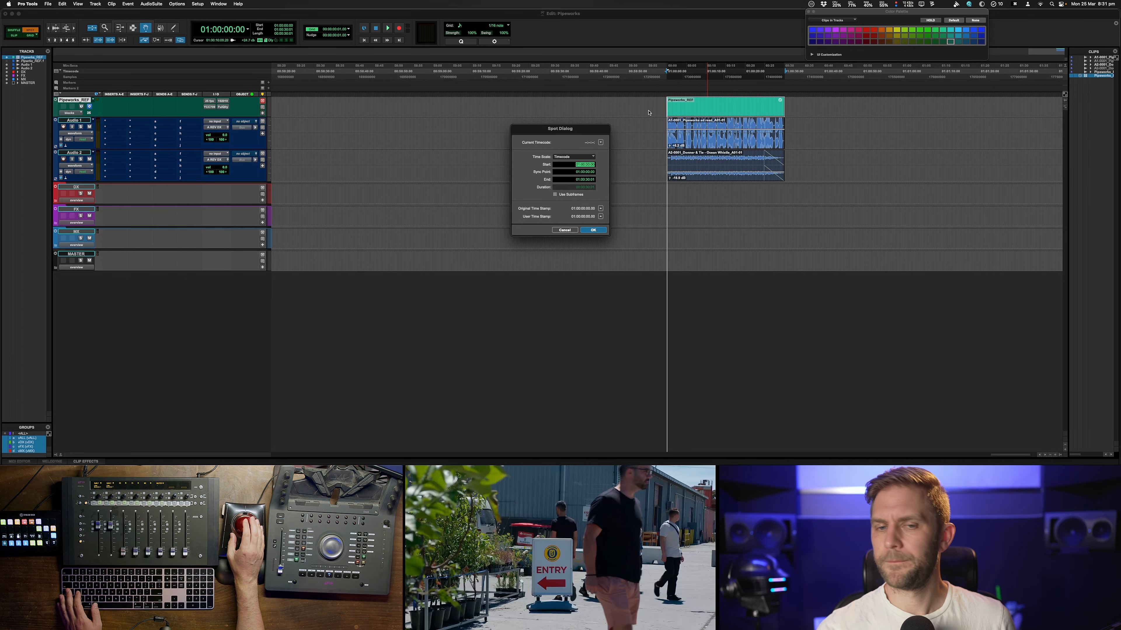
click(564, 230)
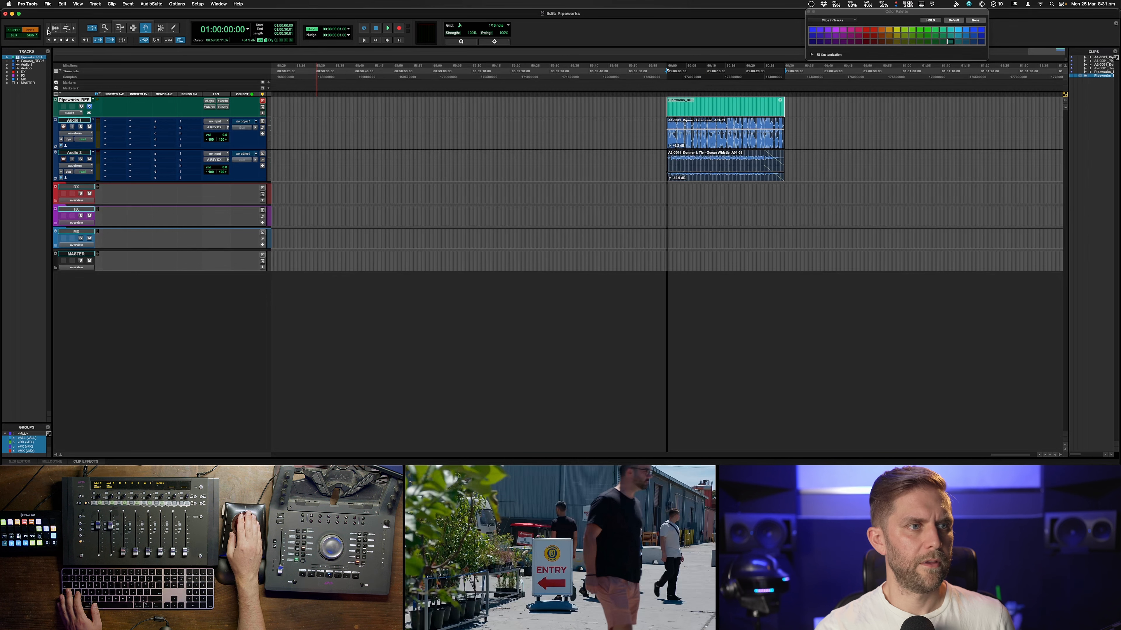
Leave Spot mode and split the Audio 1 stereo track into mono tracks
click(35, 36)
key(F7)
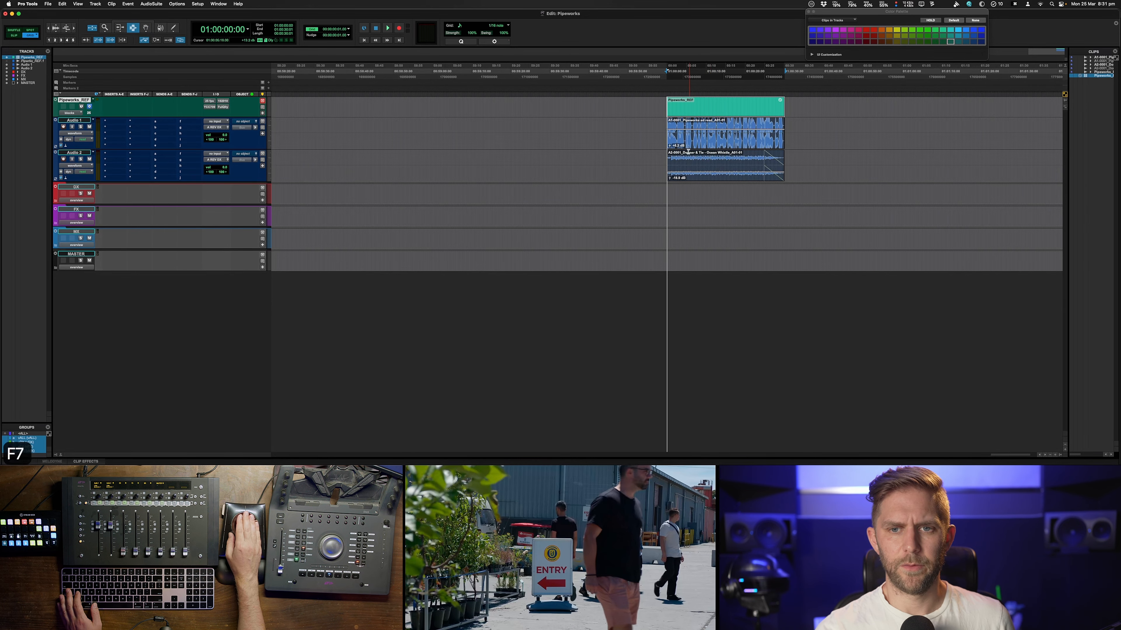
double_click(680, 135)
scroll(690, 141, down, 14)
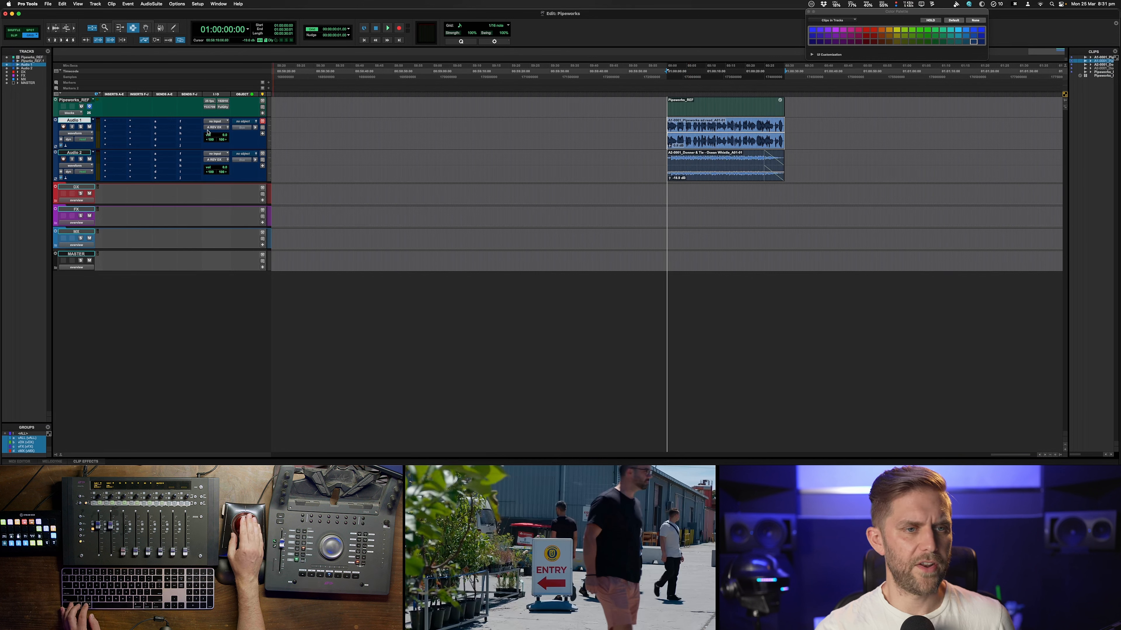
right_click(84, 125)
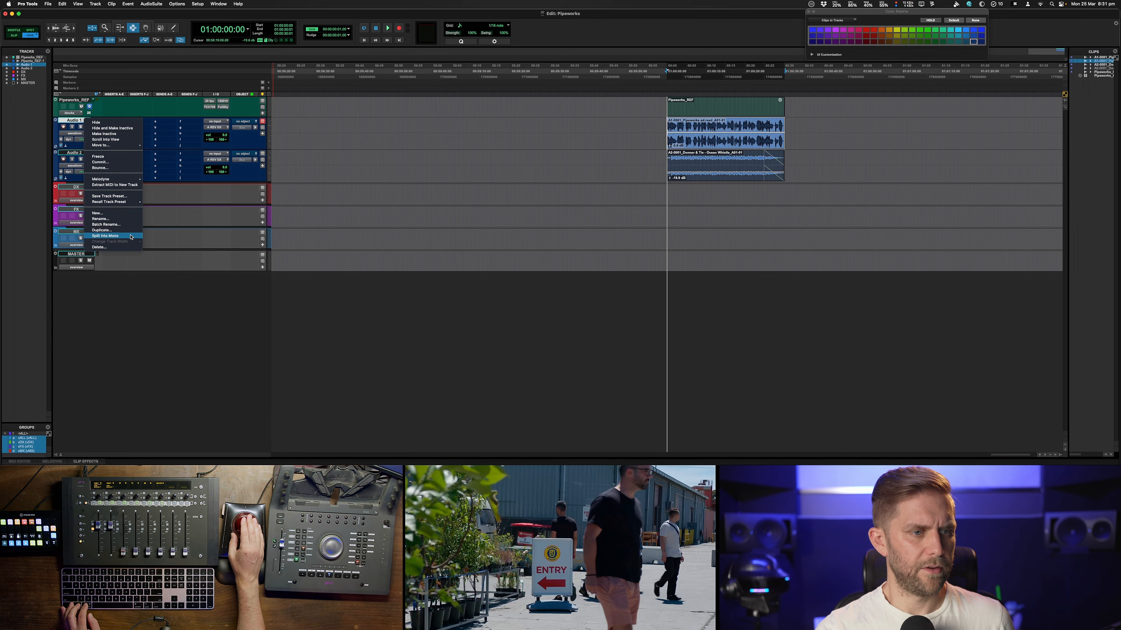
click(105, 236)
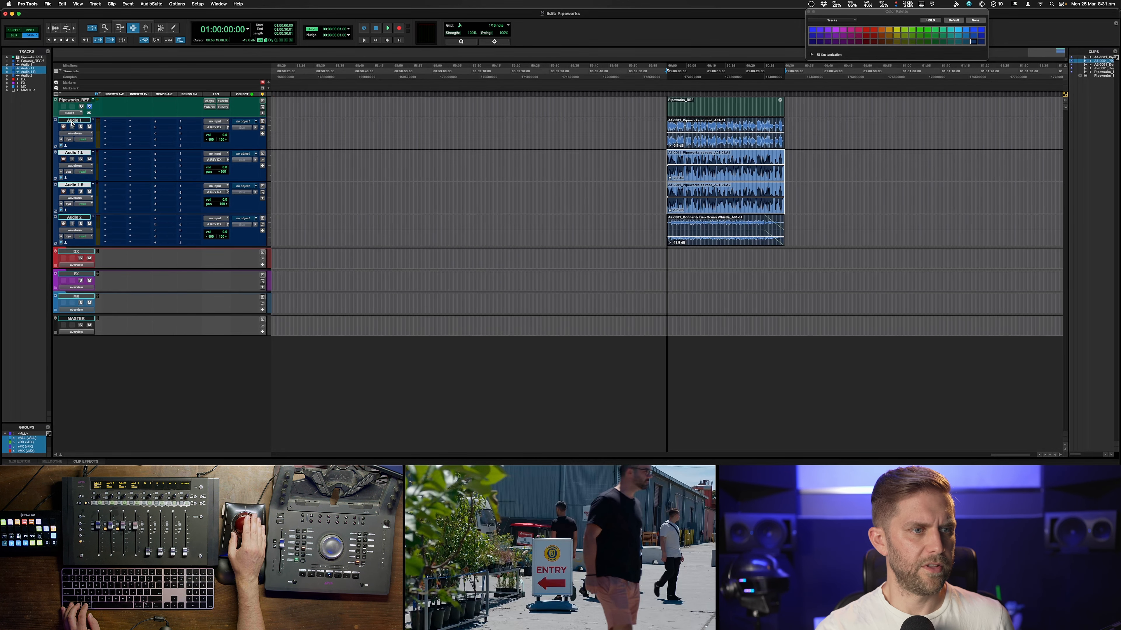
Hide and make inactive the original Audio 1 stereo track and the Audio 1.R mono track
click(72, 124)
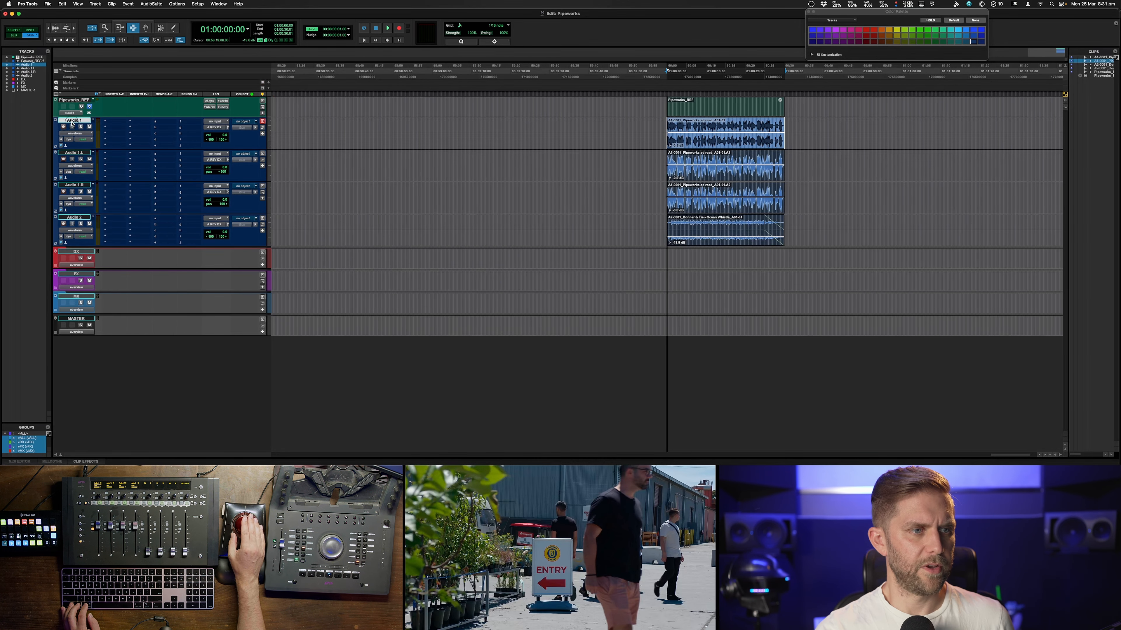
super+click(80, 185)
right_click(80, 185)
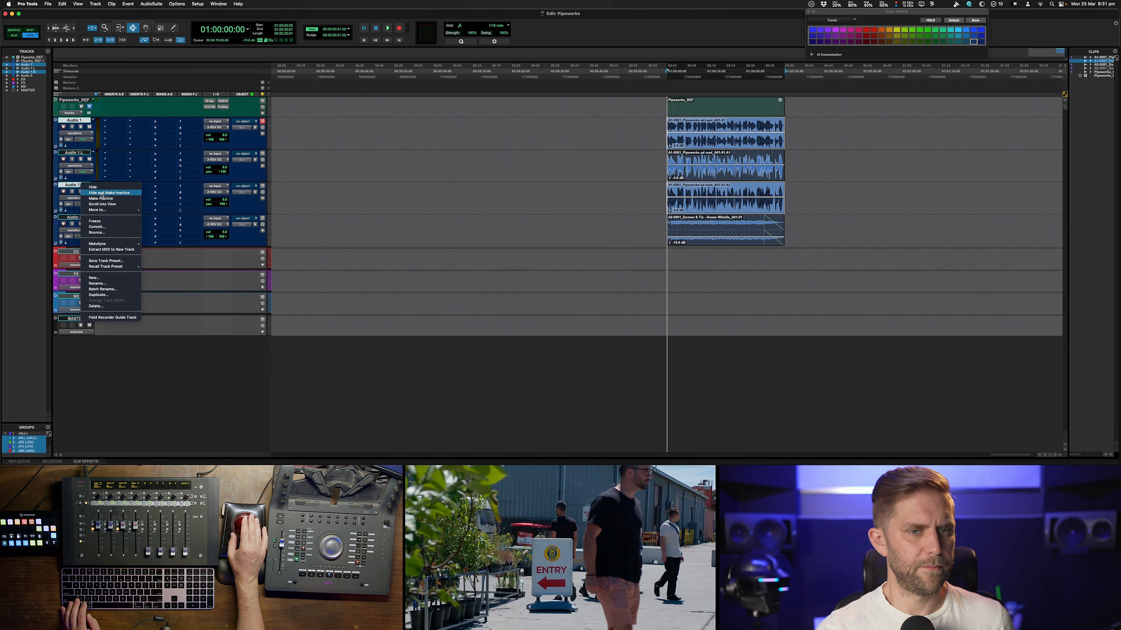
click(101, 193)
double_click(735, 140)
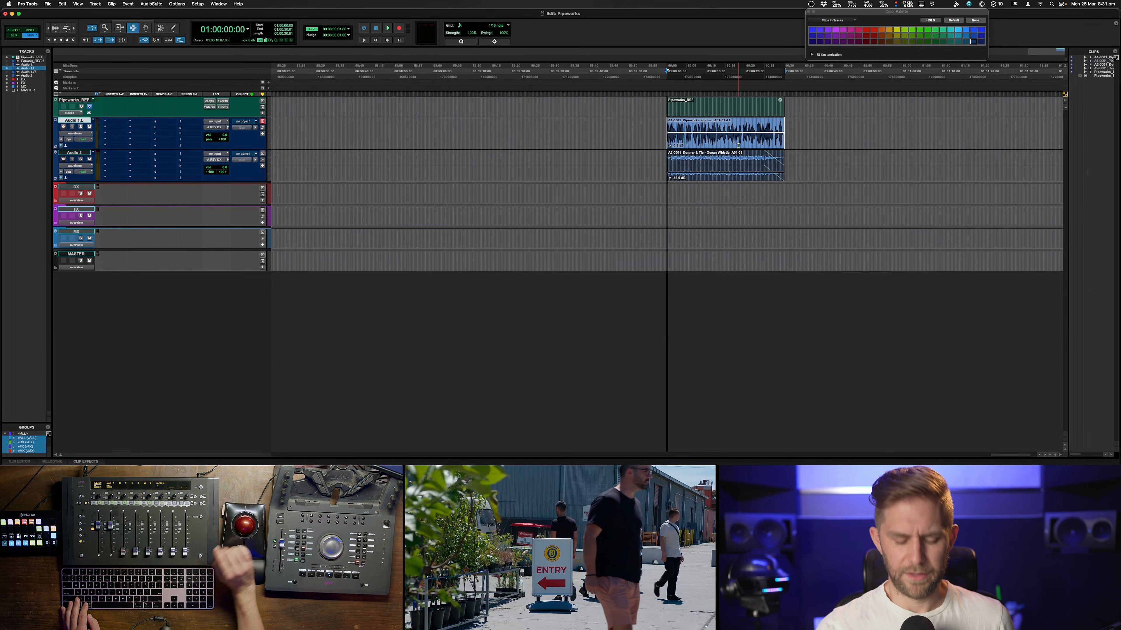
Zoom in on the dialogue clips and play them back against the reference video
key(super+bracketright)
key(super+bracketright)
key(super+bracketright)
key(space)
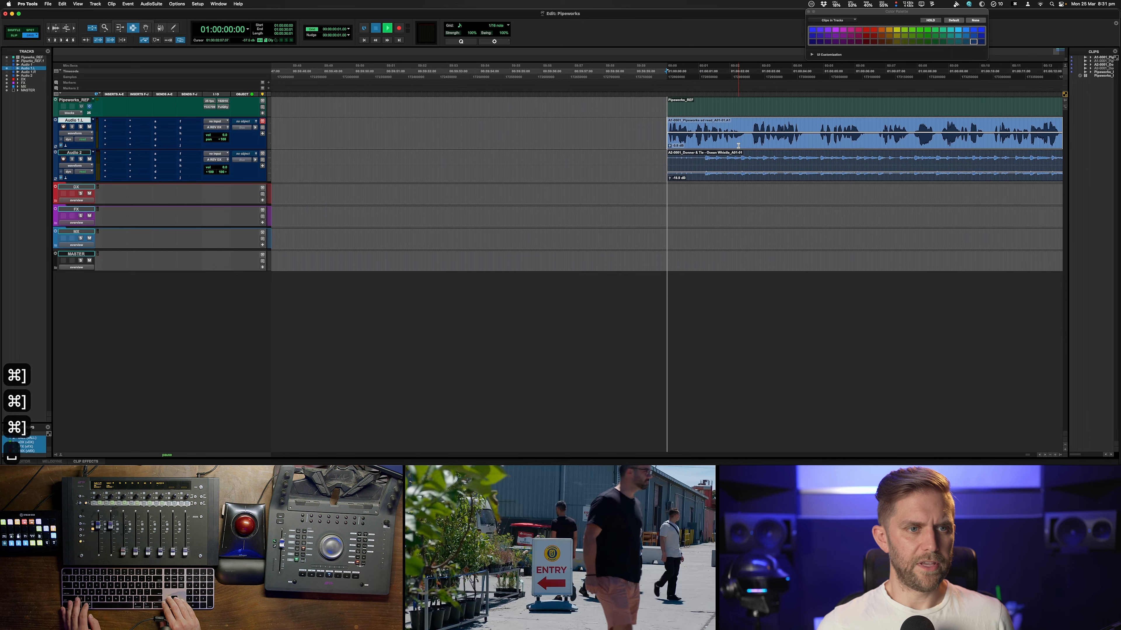
ctrl+alt+super+click(224, 141)
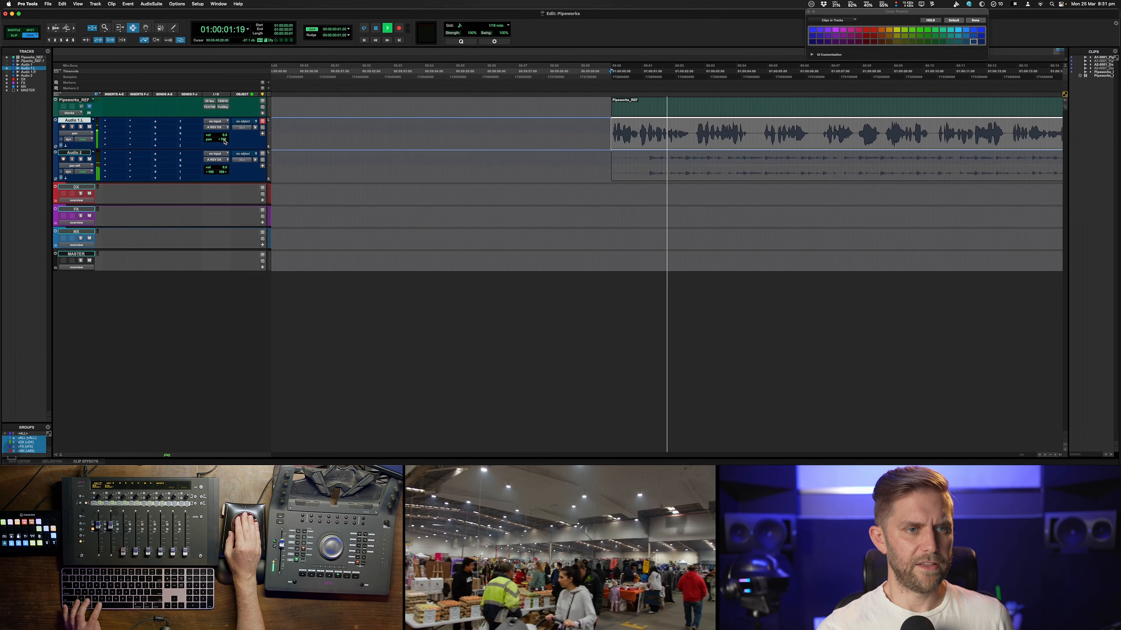
key(space)
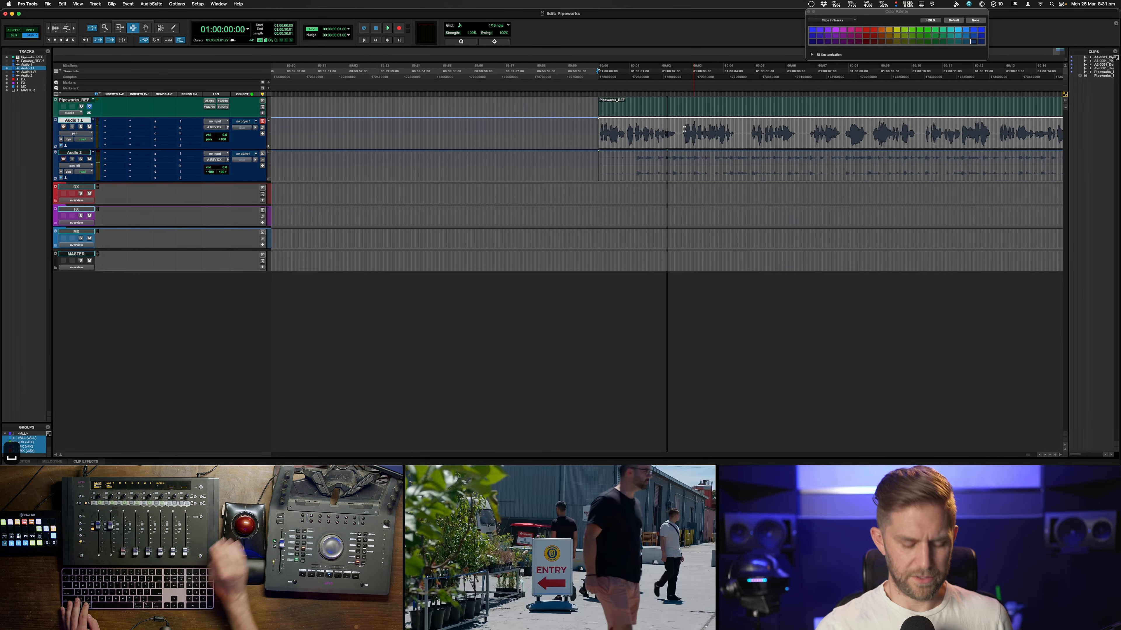
key(super+bracketleft)
key(super+bracketleft)
key(super+bracketleft)
key(super+bracketleft)
drag(647, 136, 765, 185)
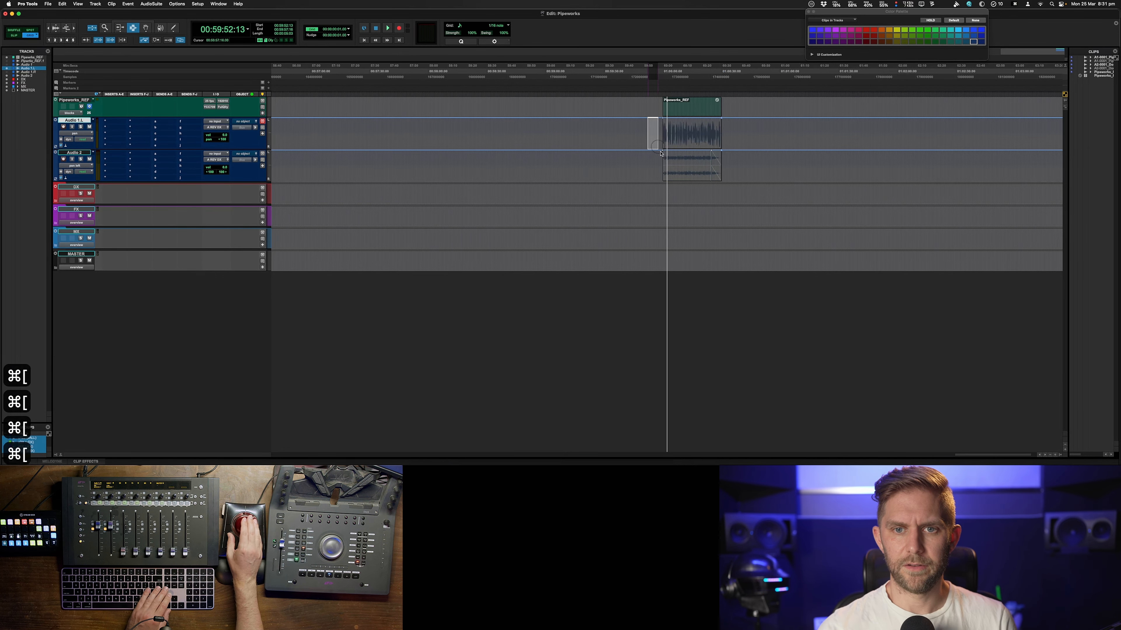
click(720, 139)
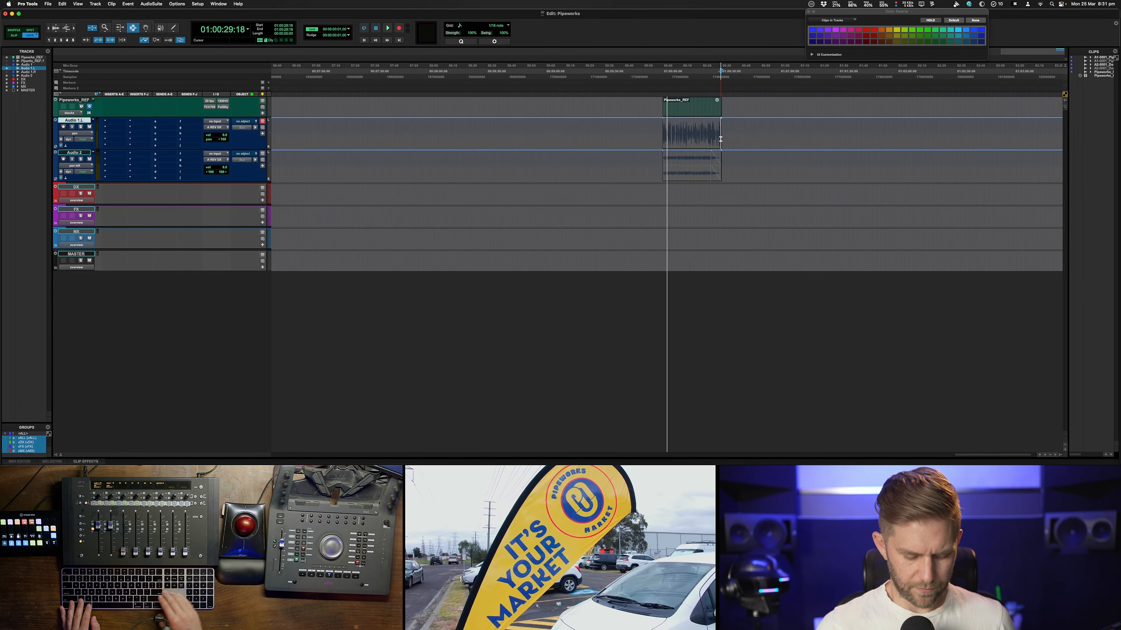
key(super+bracketright)
key(super+bracketright)
key(super+bracketright)
key(super+bracketleft)
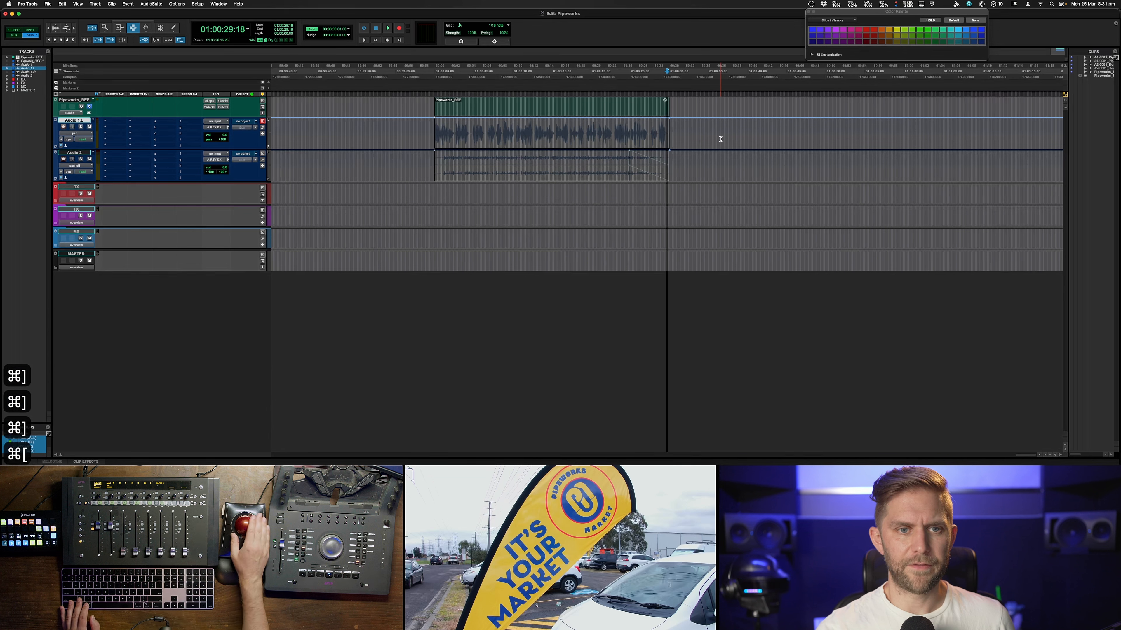
Select both dialogue clips across the Audio 1.L and Audio 2 tracks and clear their pan automation
click(429, 133)
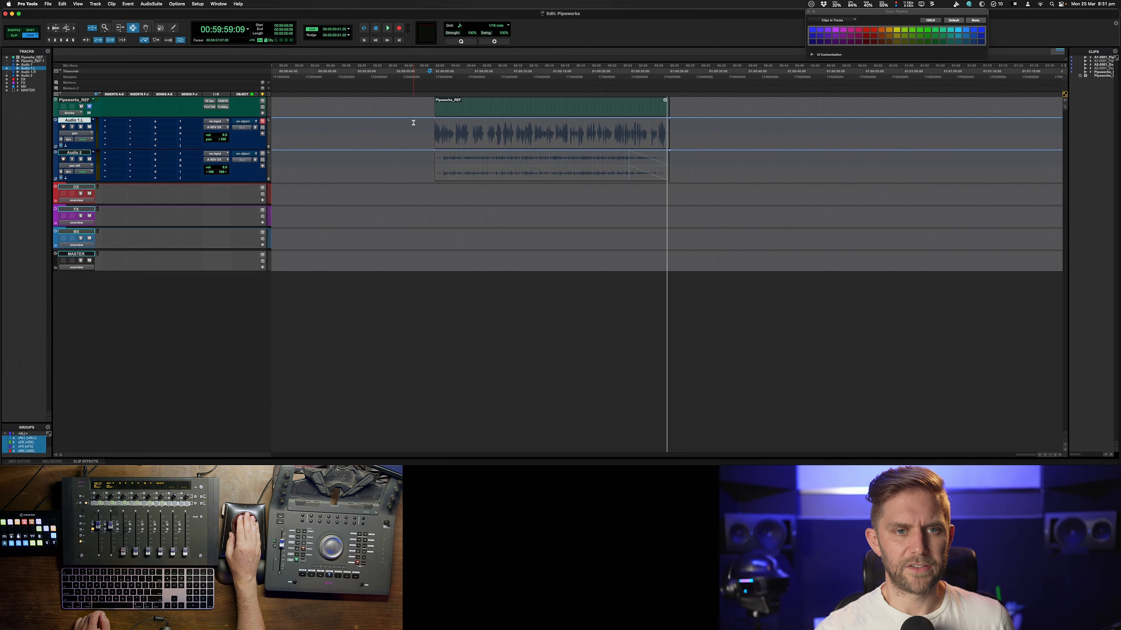
key(F8)
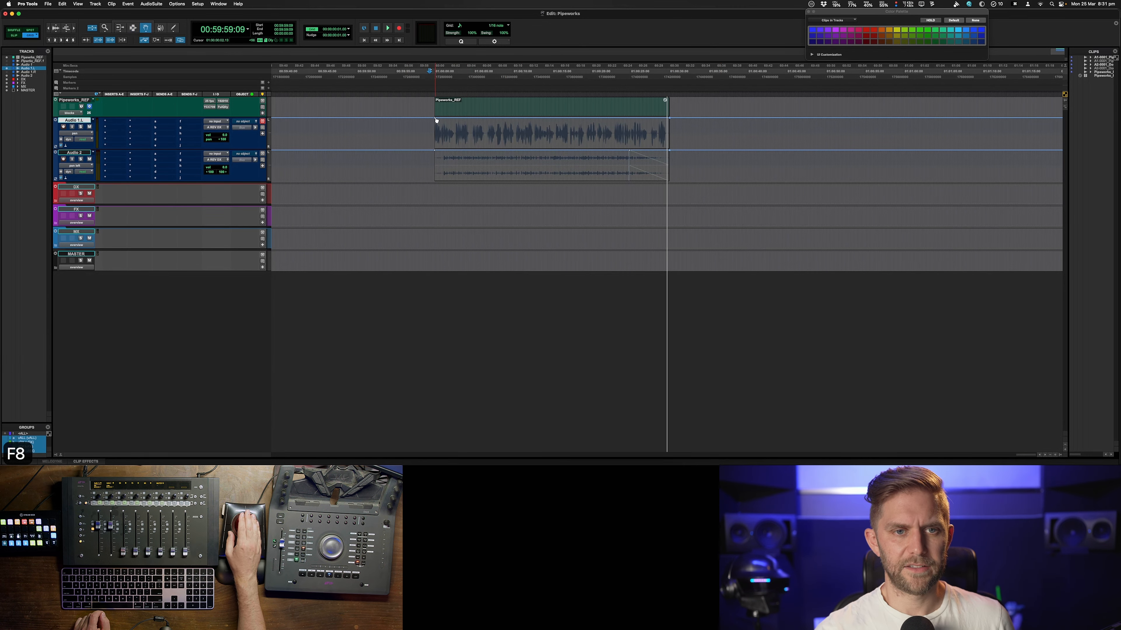
key(super+z)
key(F7)
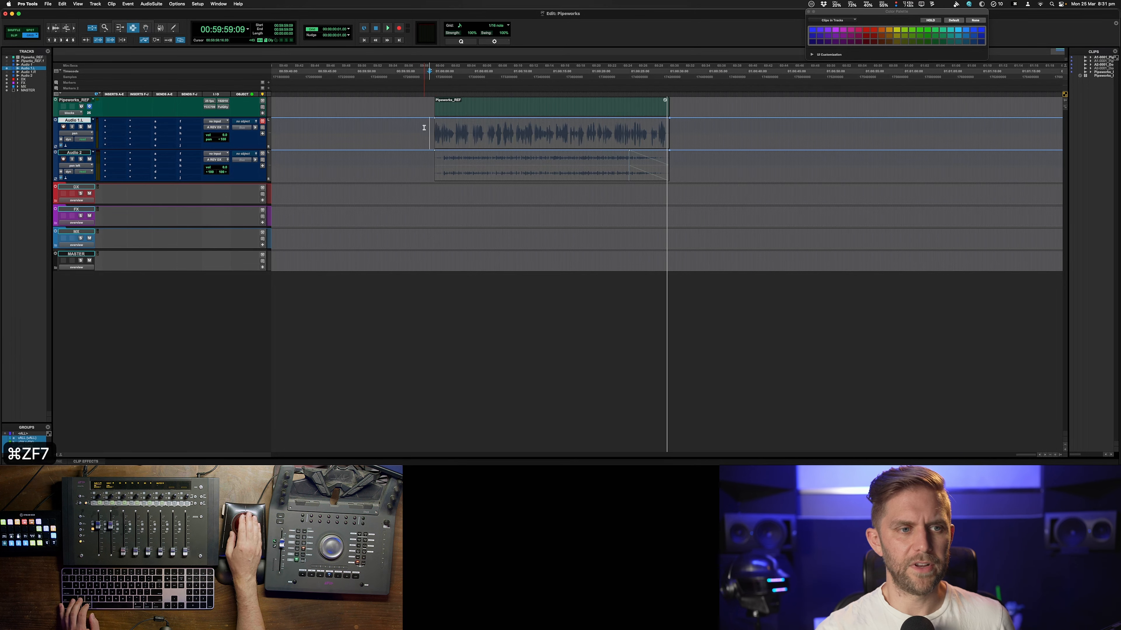
drag(429, 133, 679, 175)
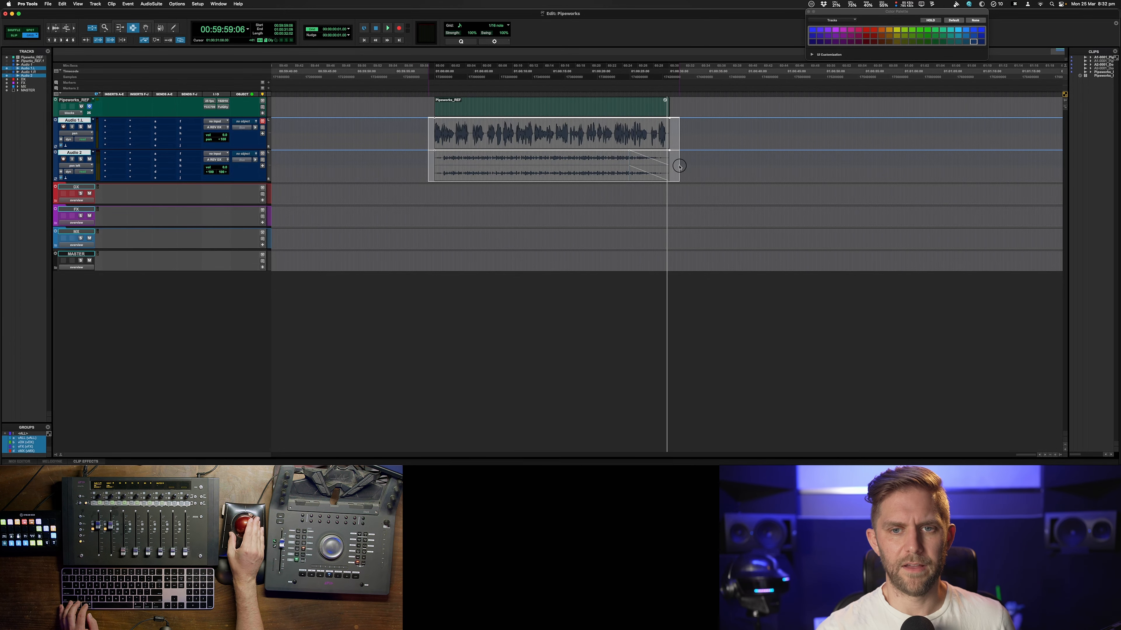
click(45, 4)
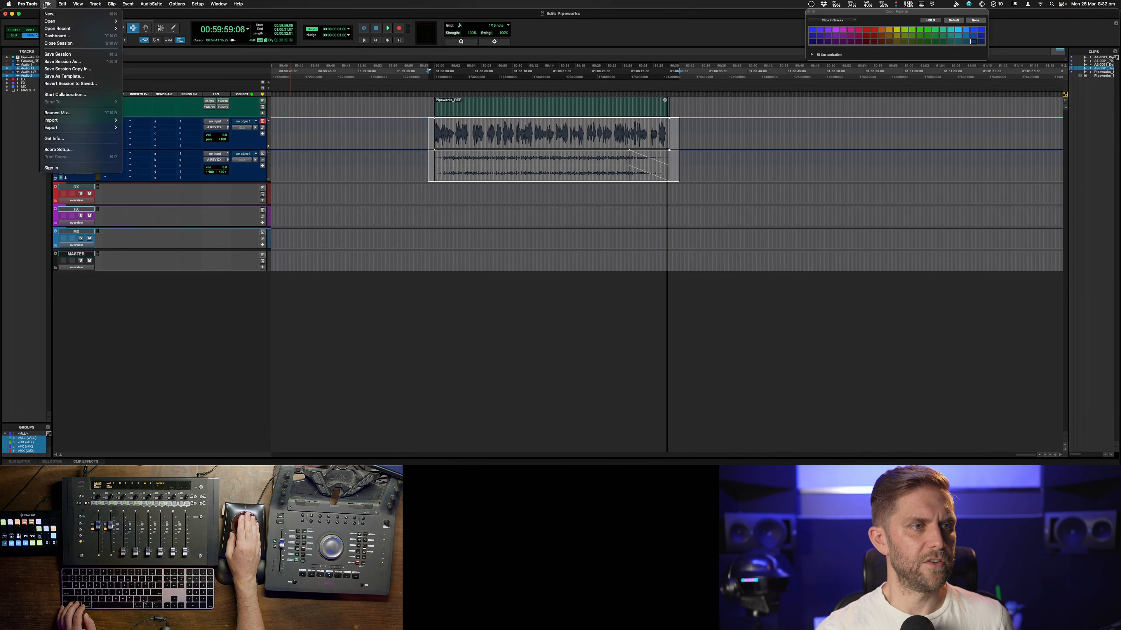
mouse_move(39, 7)
mouse_move(48, 37)
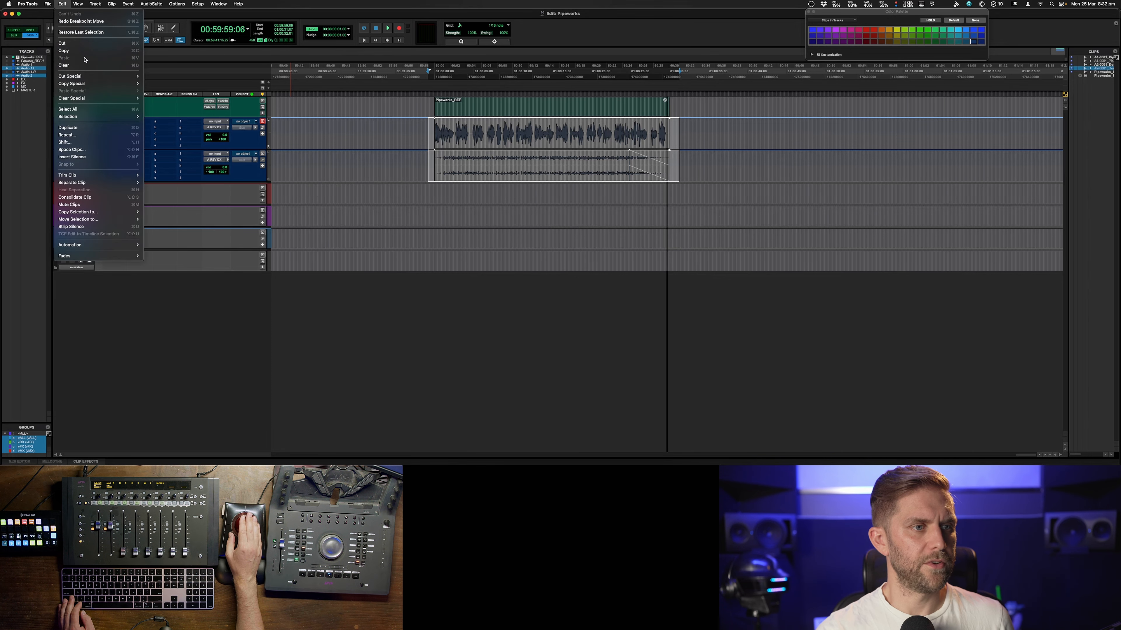
mouse_move(127, 98)
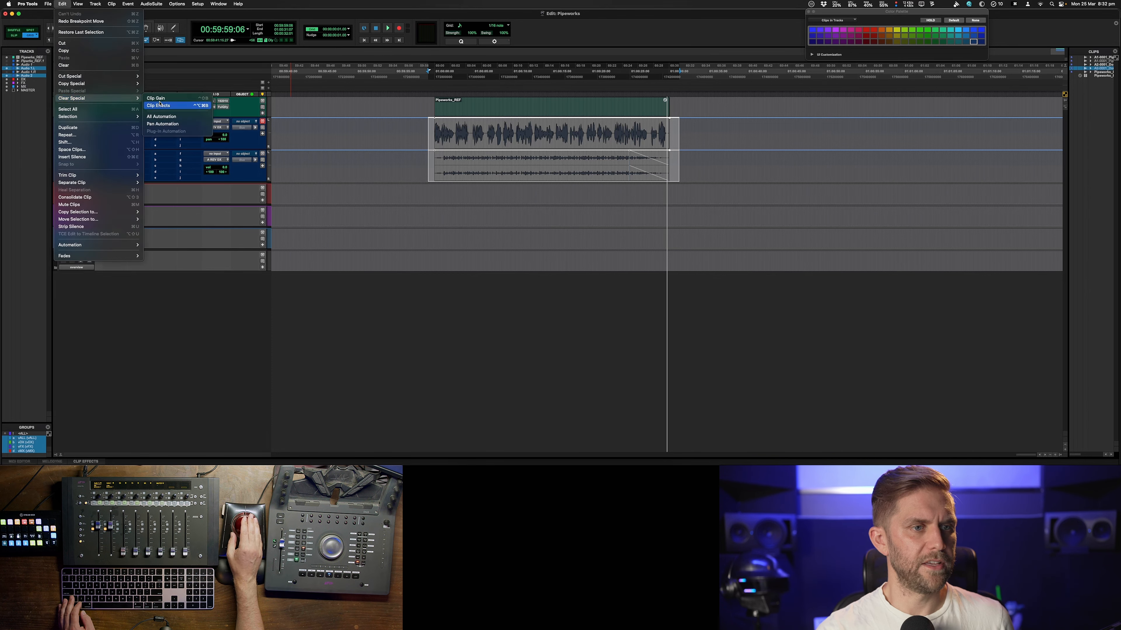
click(168, 123)
key(F7)
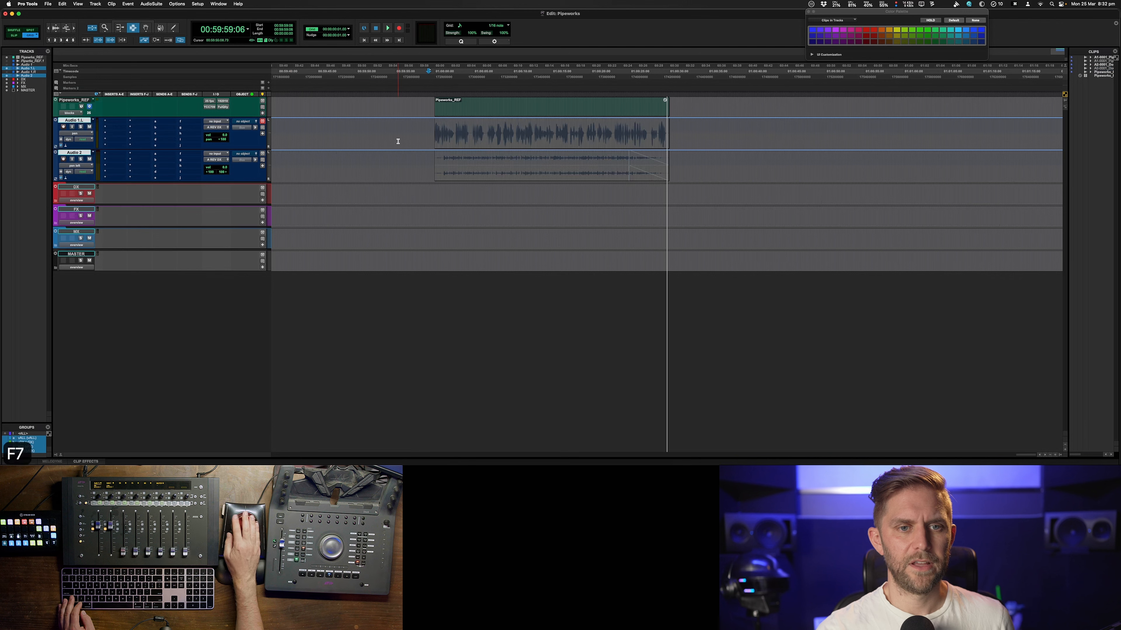
Solo the Audio 1.L track and play back the dialogue from the clip start
click(438, 141)
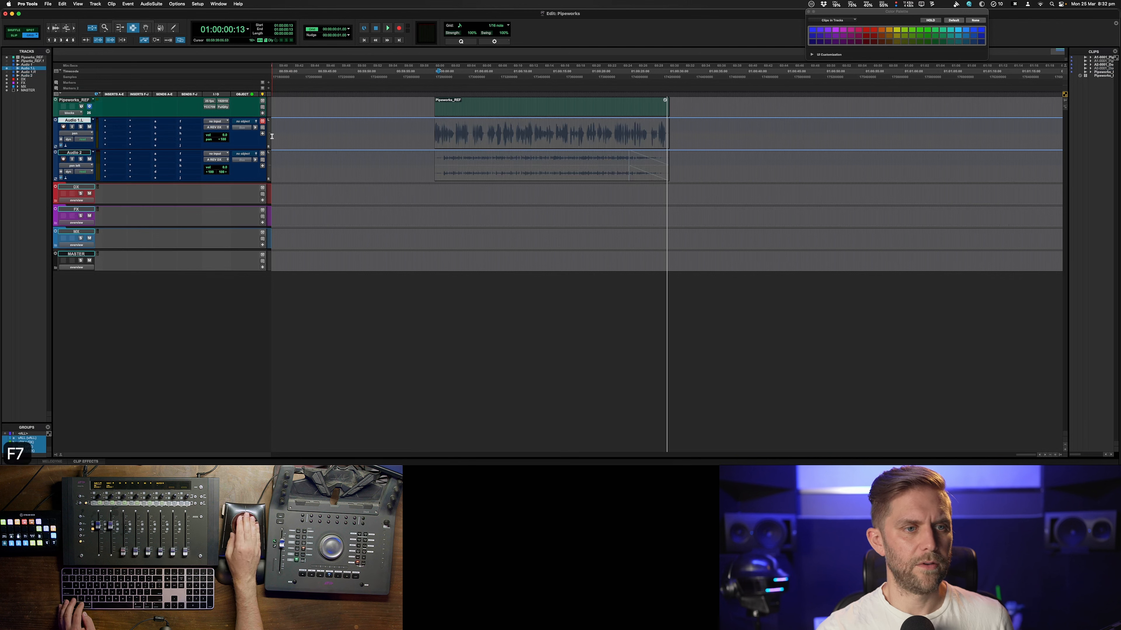
alt+click(223, 139)
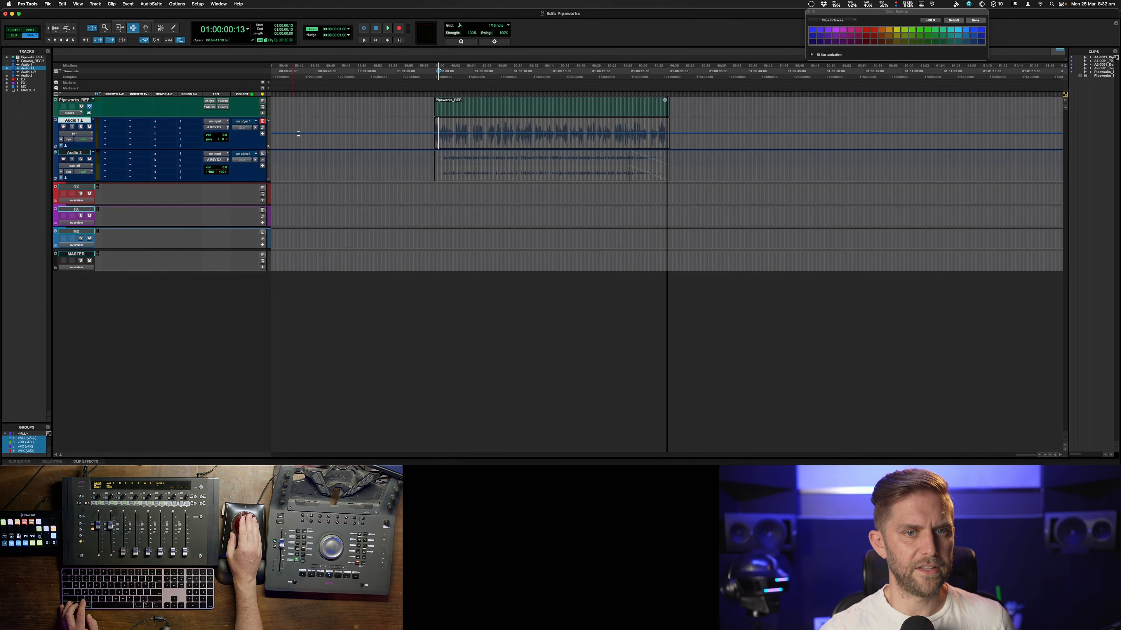
click(433, 136)
key(space)
key(shift+s)
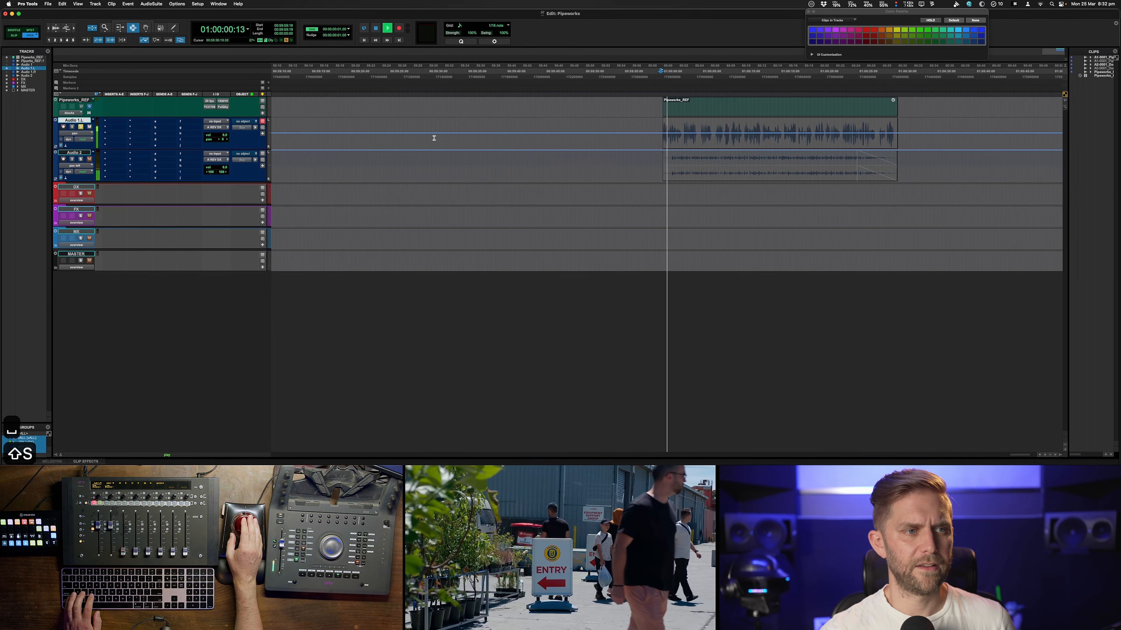
key(space)
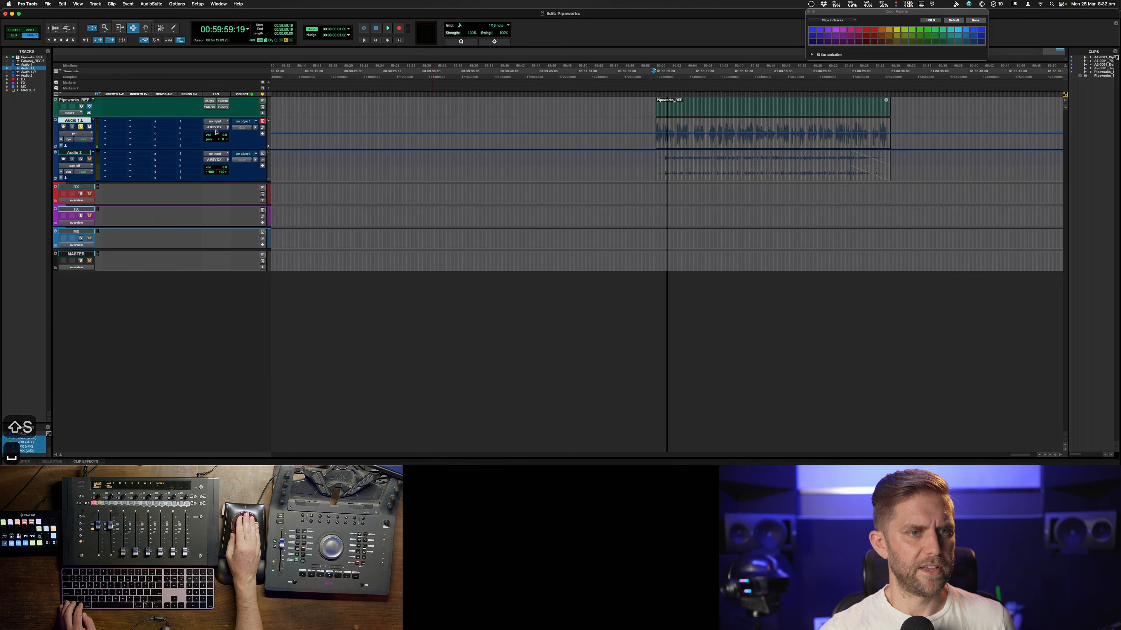
Reassign the output buses of the Audio 1.L and Audio 2 tracks
click(215, 127)
mouse_move(221, 134)
mouse_move(263, 141)
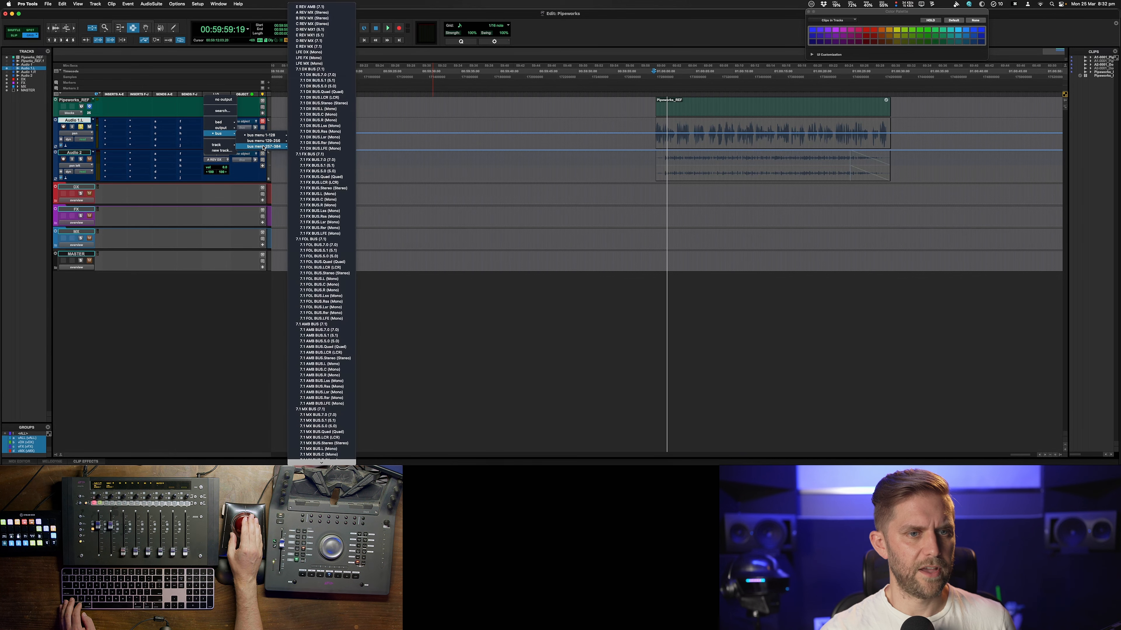
click(310, 193)
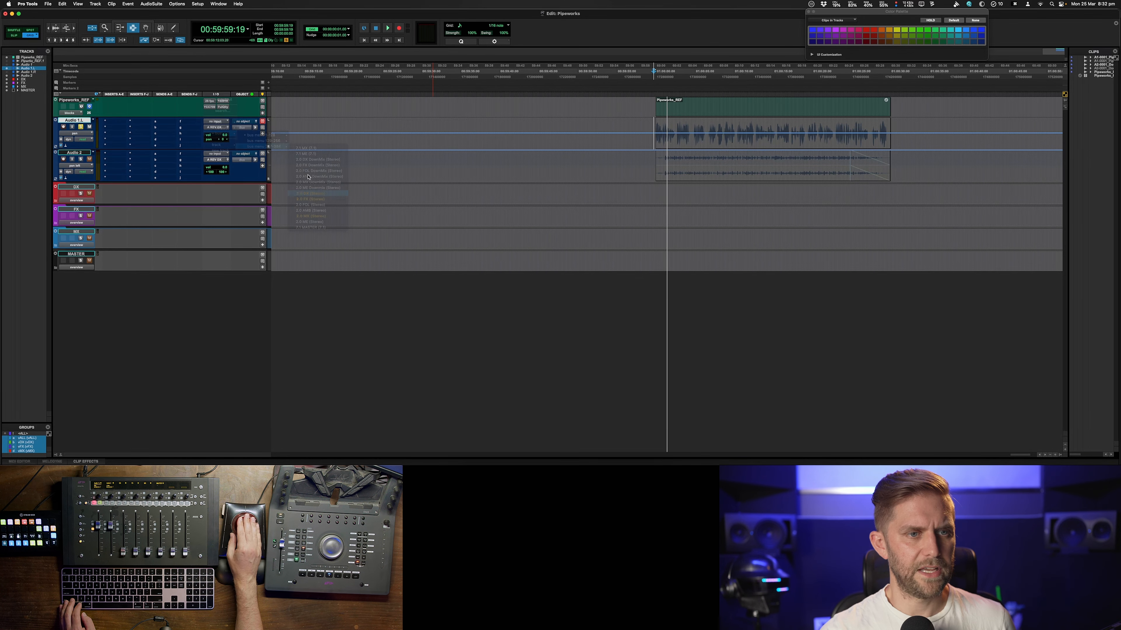
click(219, 161)
mouse_move(221, 167)
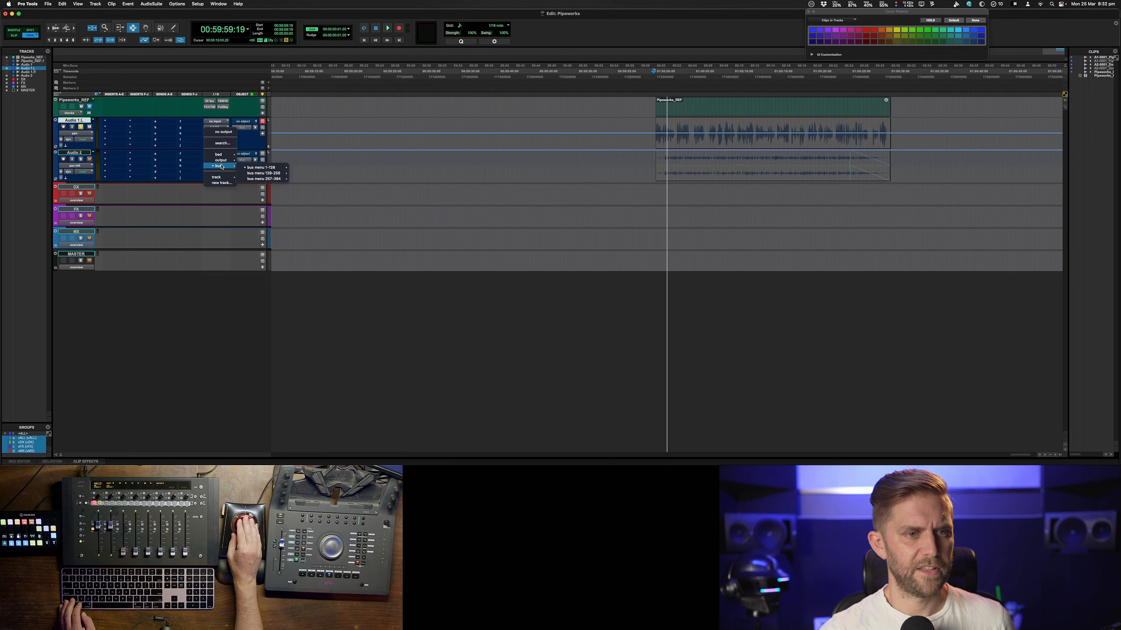
mouse_move(270, 179)
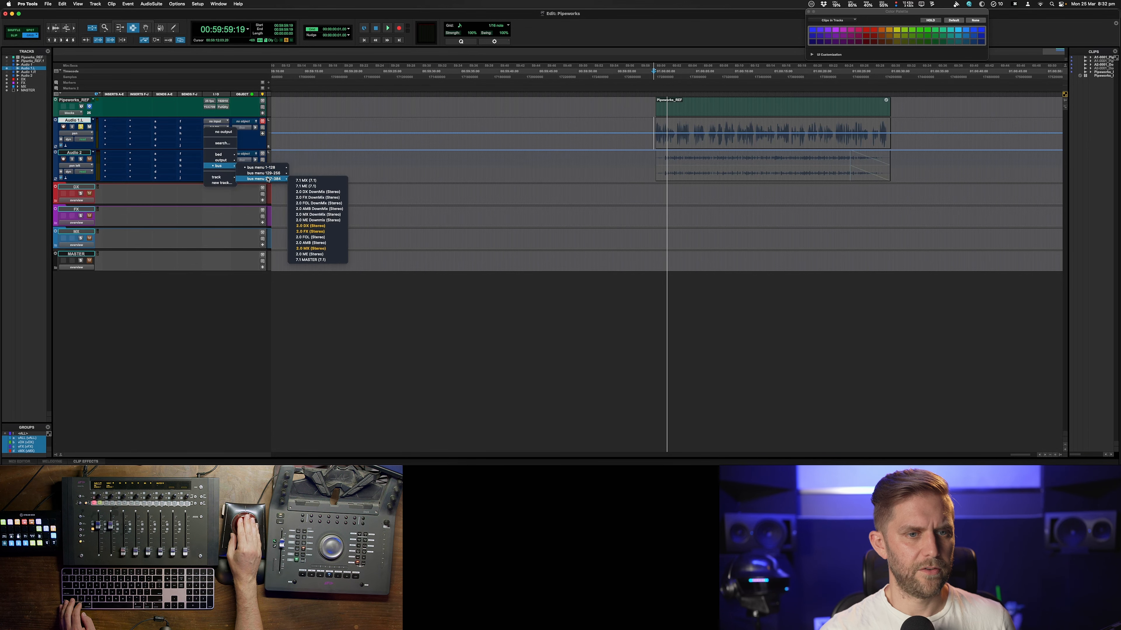
click(310, 250)
Play back the dialogue, undo the last two edits, then redo them
double_click(679, 140)
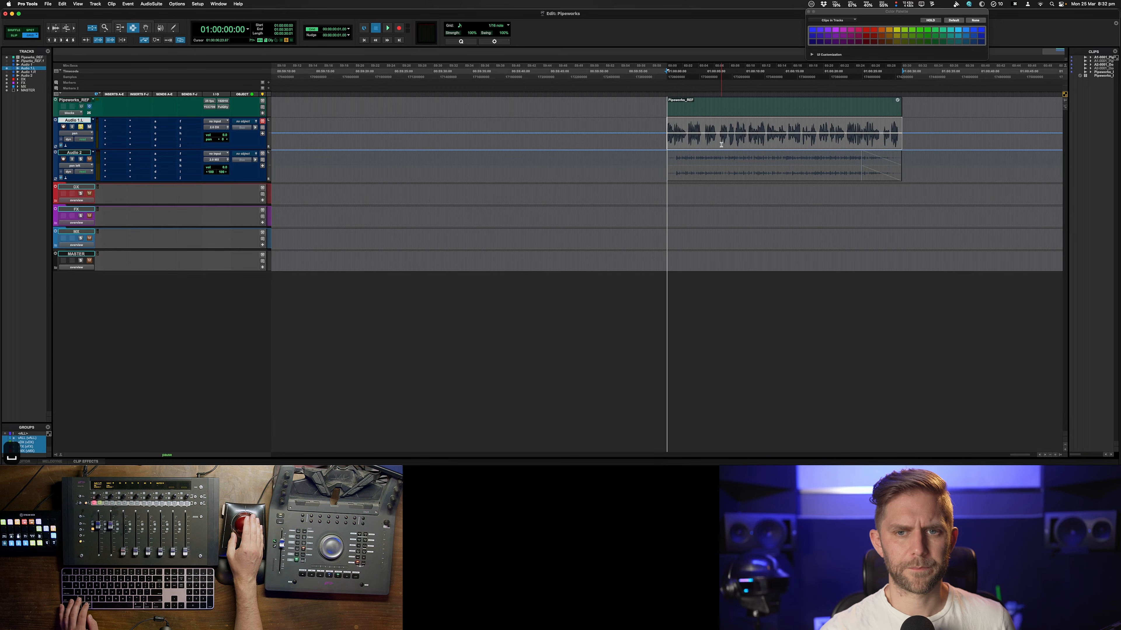
key(space)
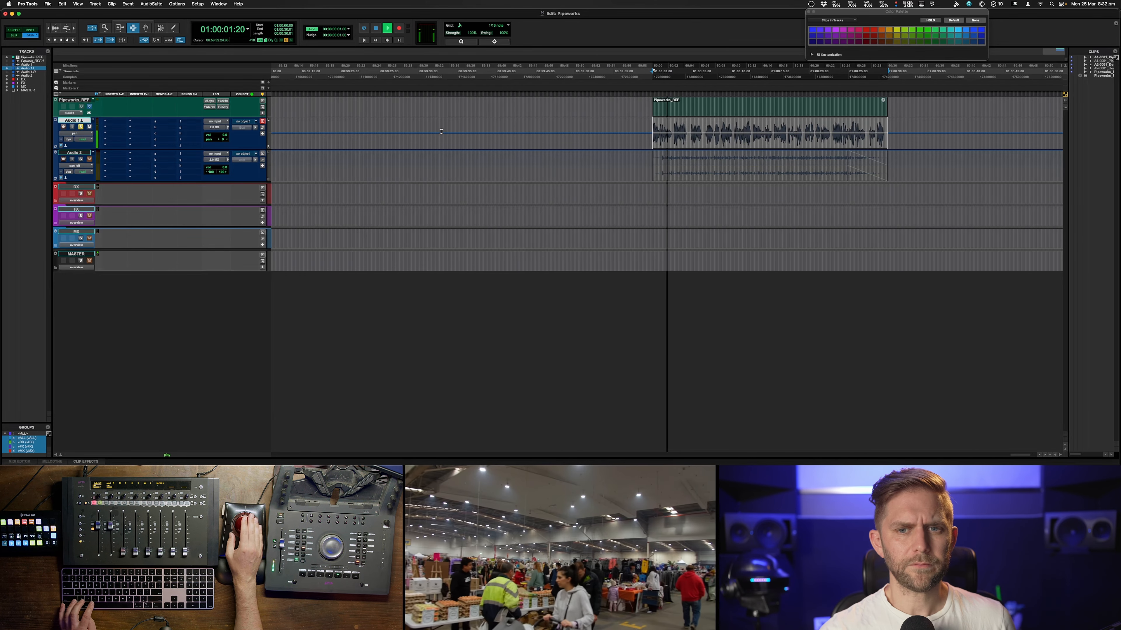
key(space)
click(639, 132)
key(super+z)
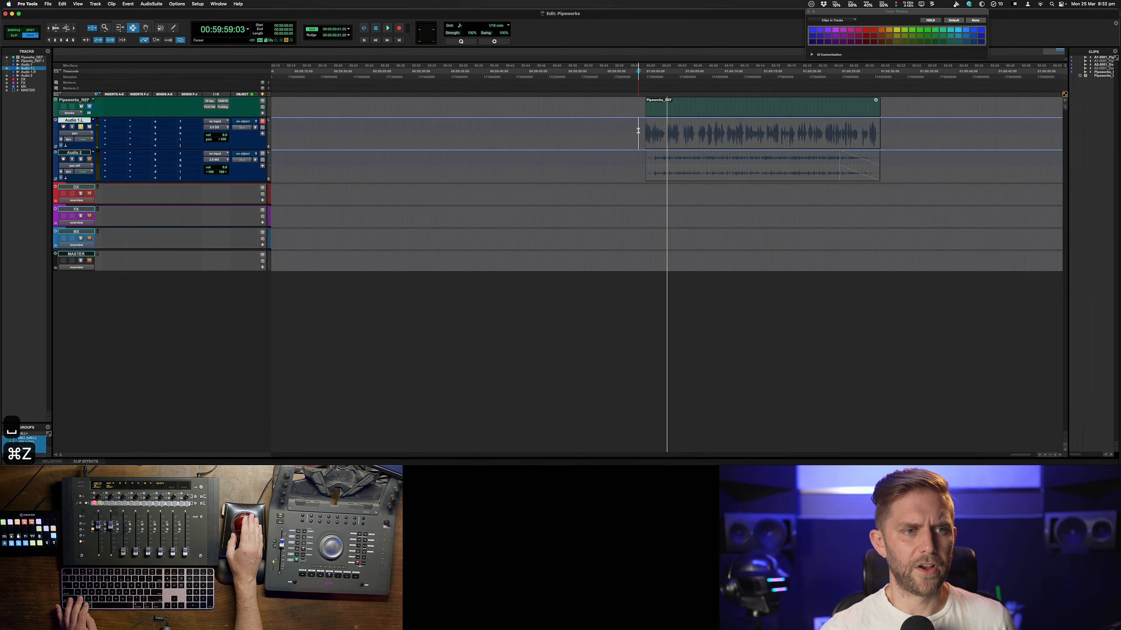
key(super+z)
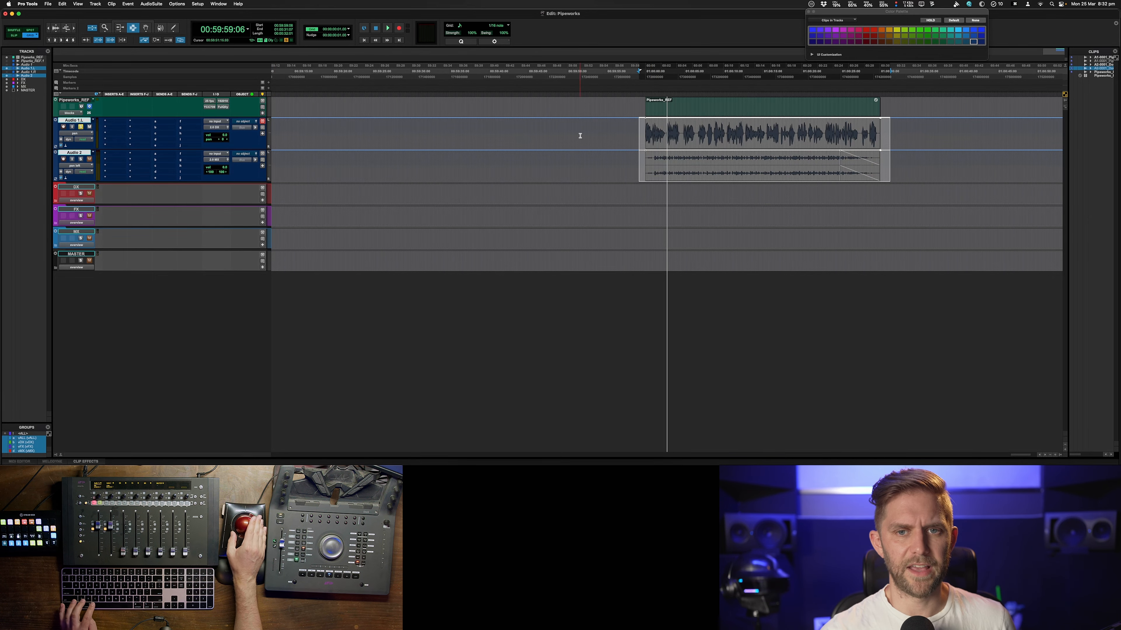
key(space)
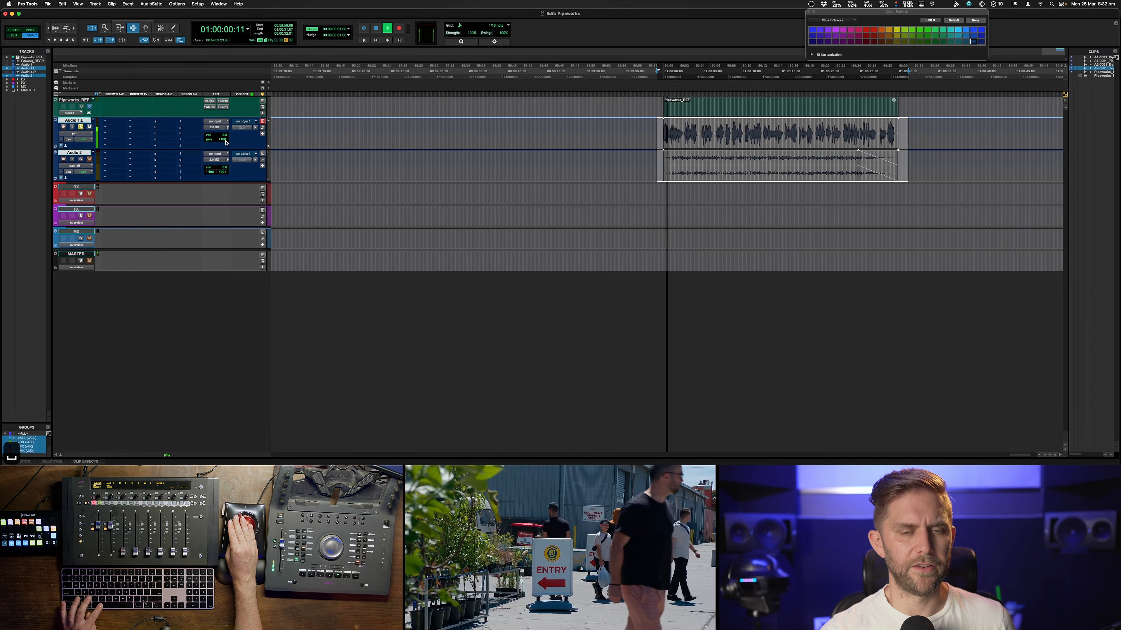
key(space)
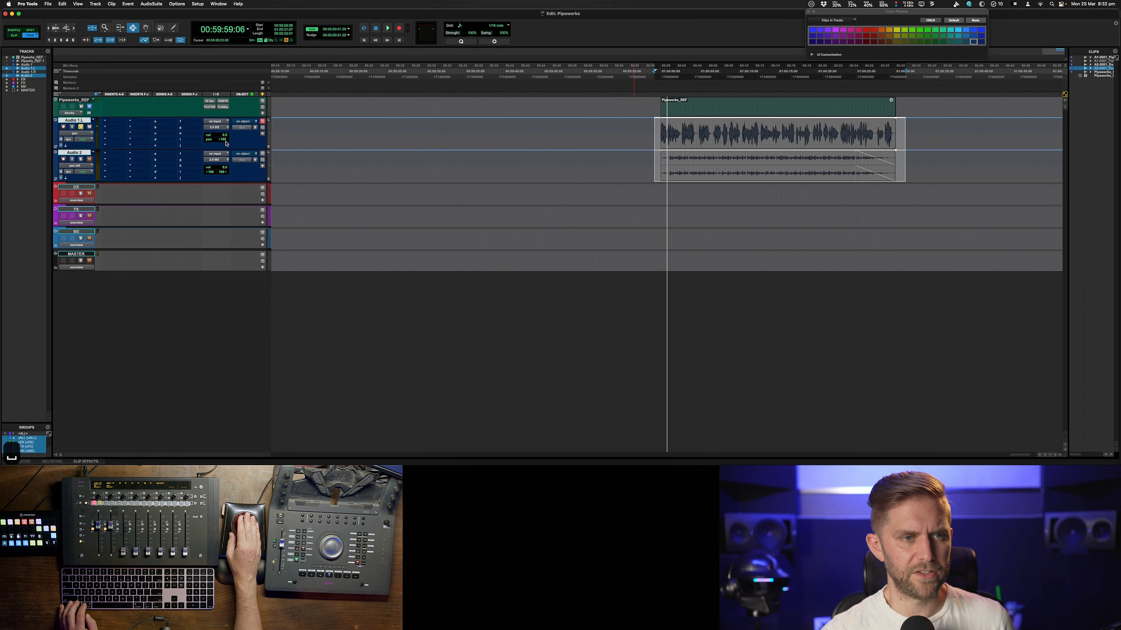
key(shift+super+z)
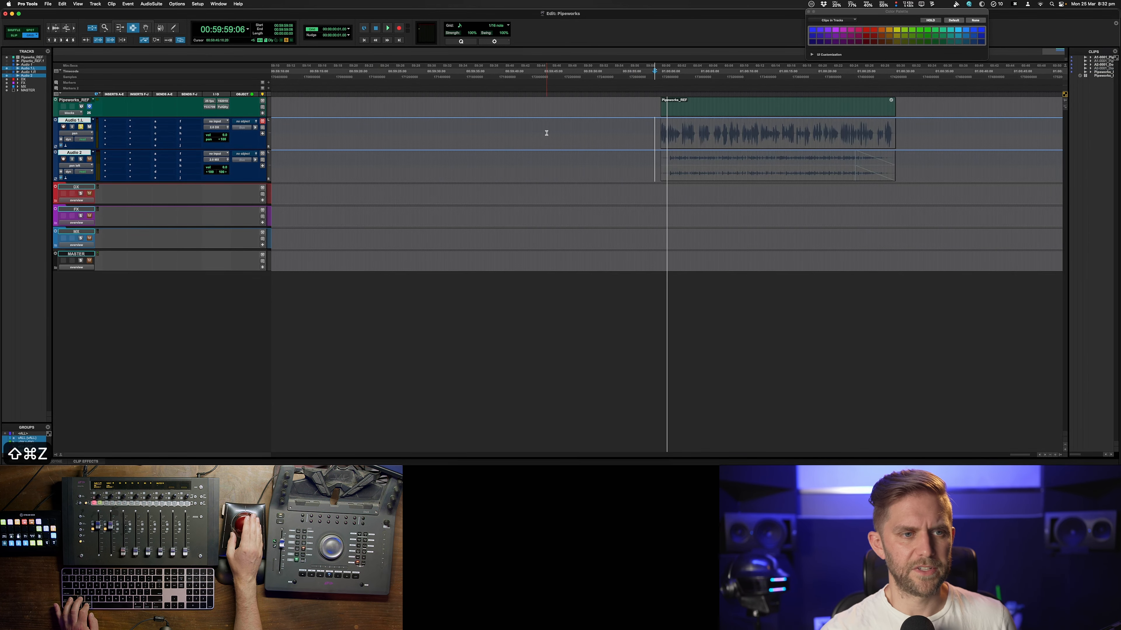
key(shift+super+z)
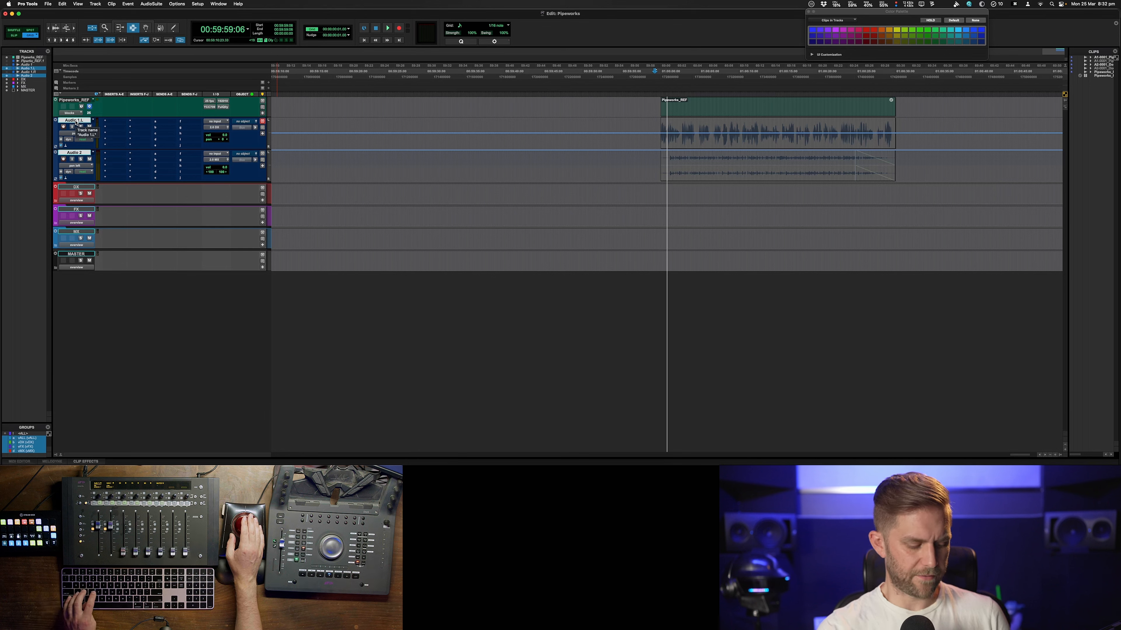
Move the Audio 1.L and Audio 2 tracks into a new folder named AAF
key(cmd+shift+f)
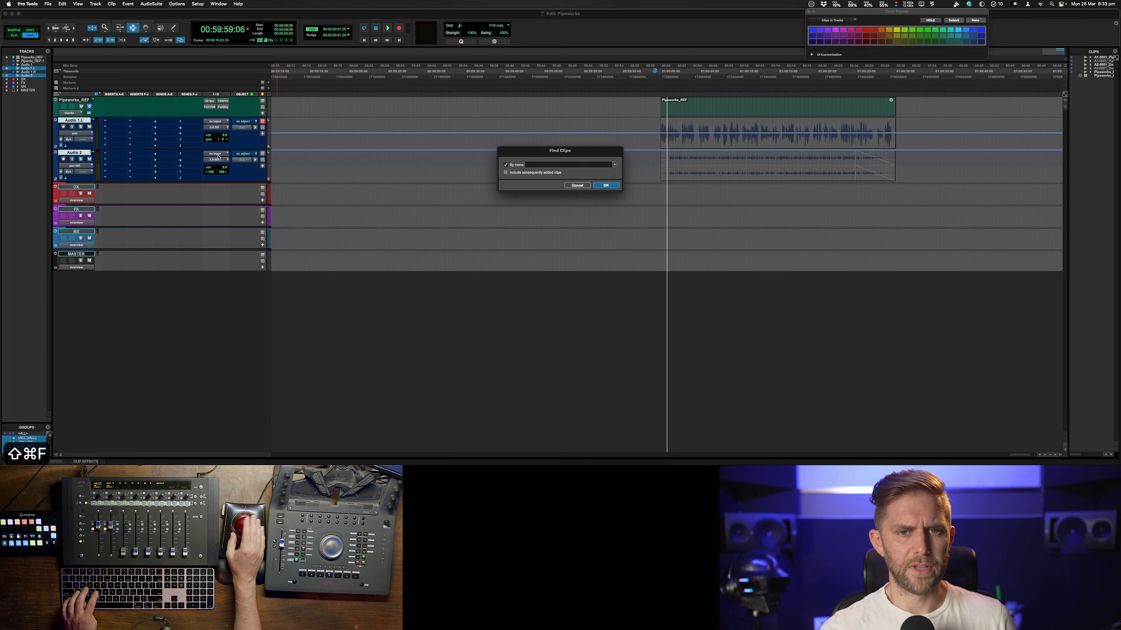
click(578, 186)
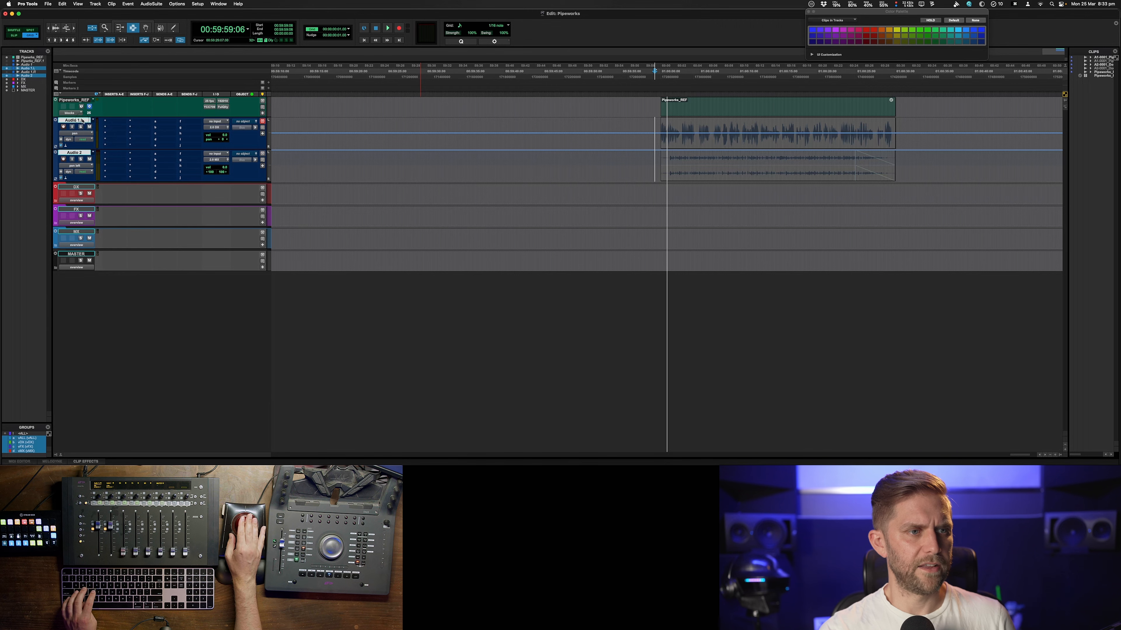
right_click(82, 122)
mouse_move(123, 146)
click(161, 147)
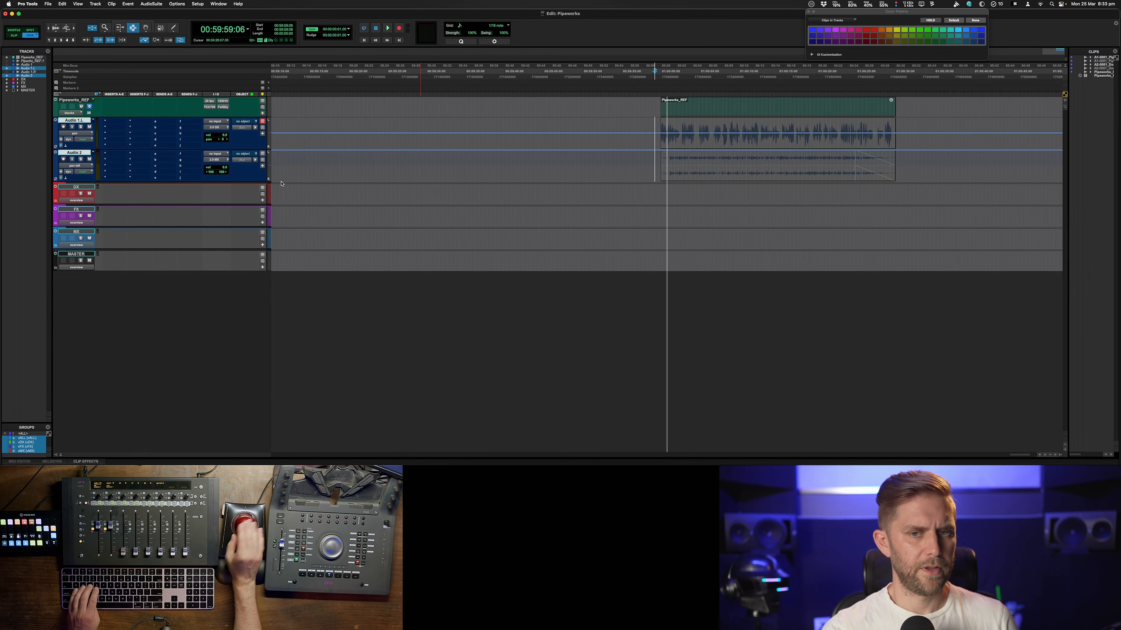
text(AAF)
key(Return)
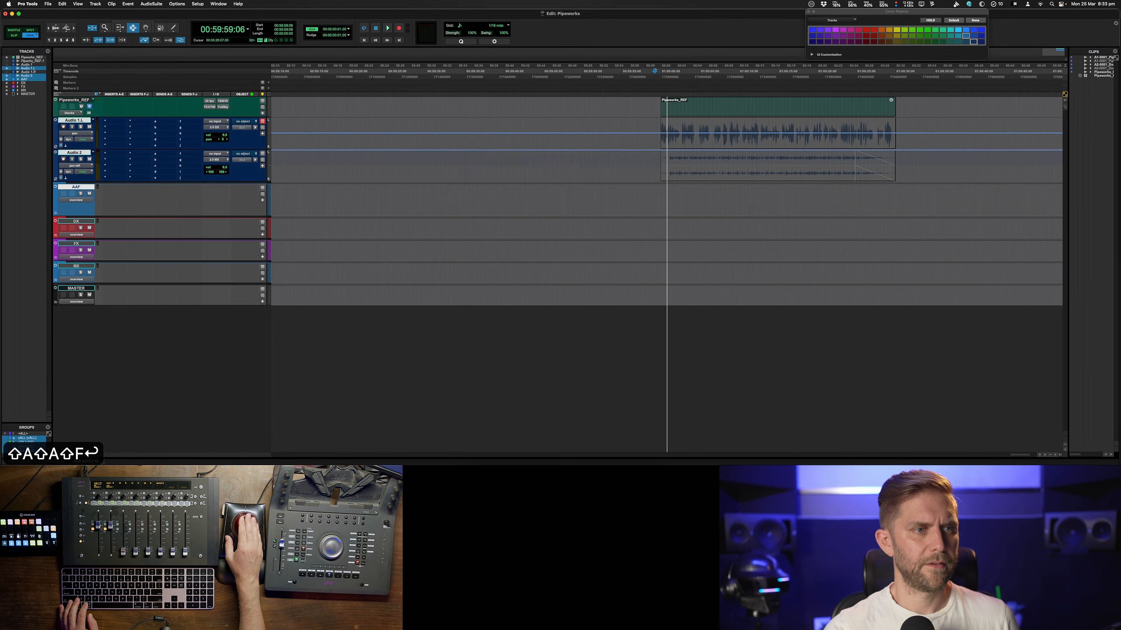
click(656, 162)
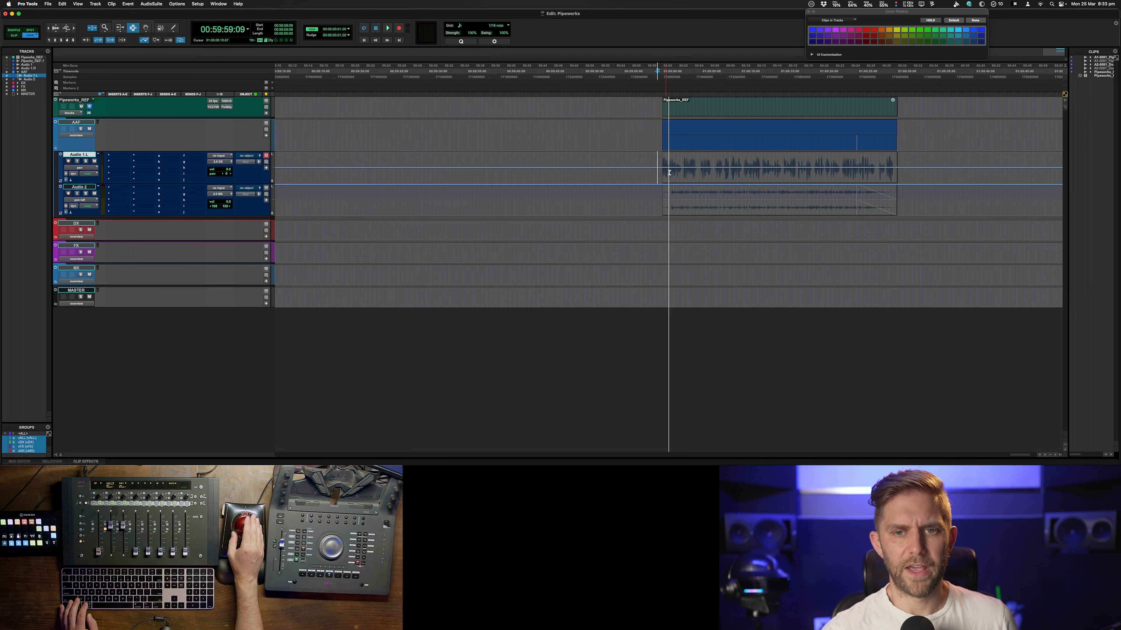
Copy the Audio 1.L dialogue clip and paste it onto the DX 1 track inside the expanded DX folder
double_click(710, 173)
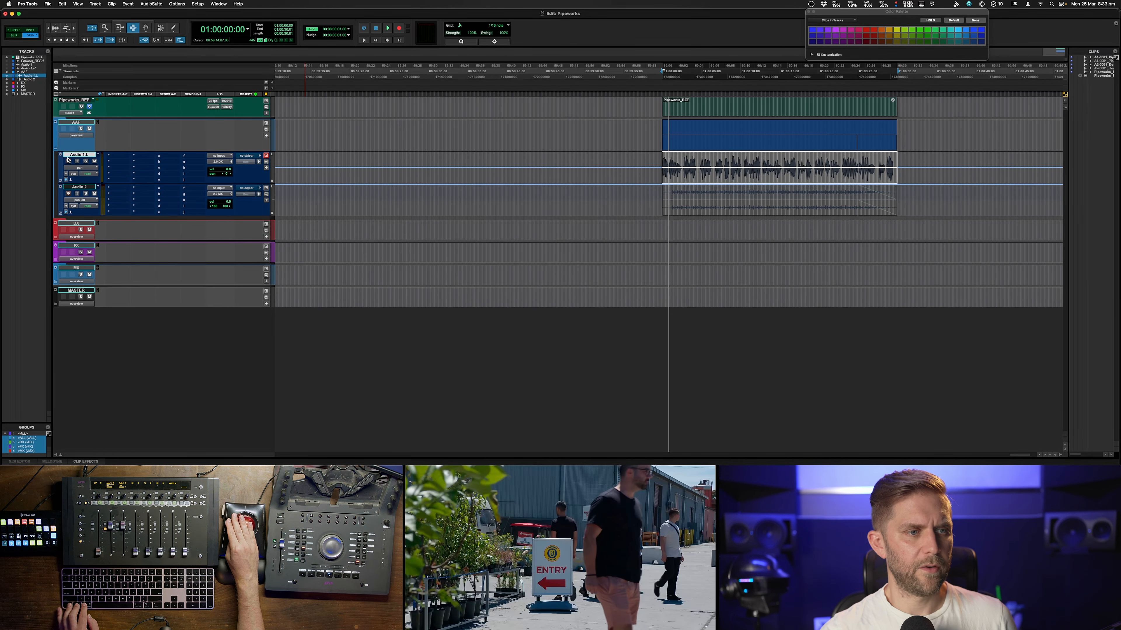
ctrl+alt+super+click(73, 156)
double_click(825, 172)
key(super+c)
click(78, 223)
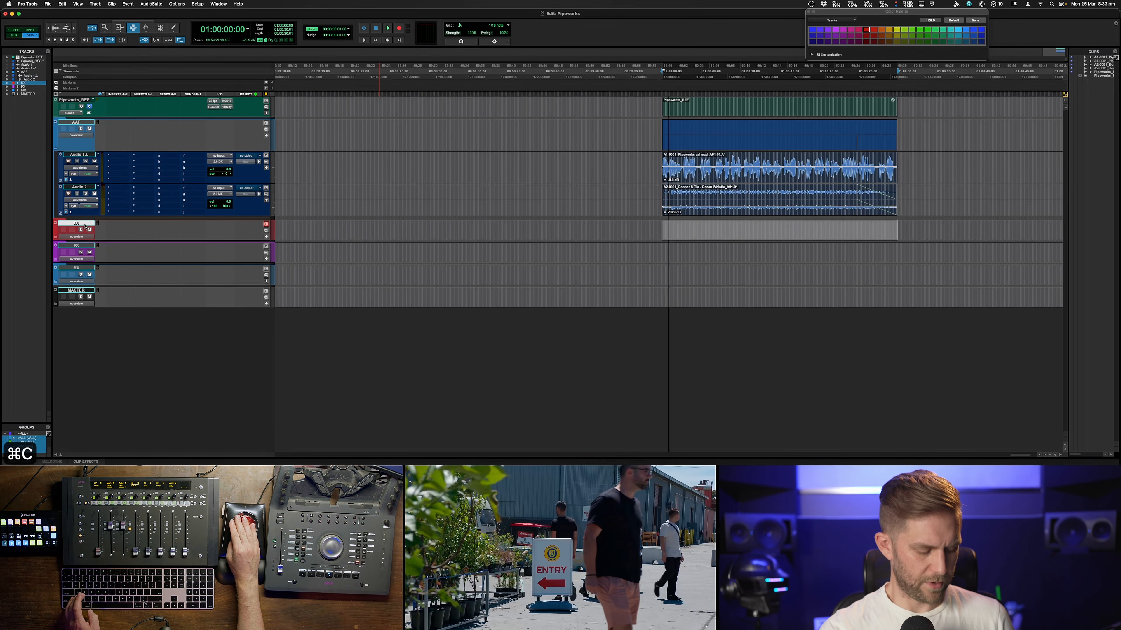
key(shift+f)
click(78, 245)
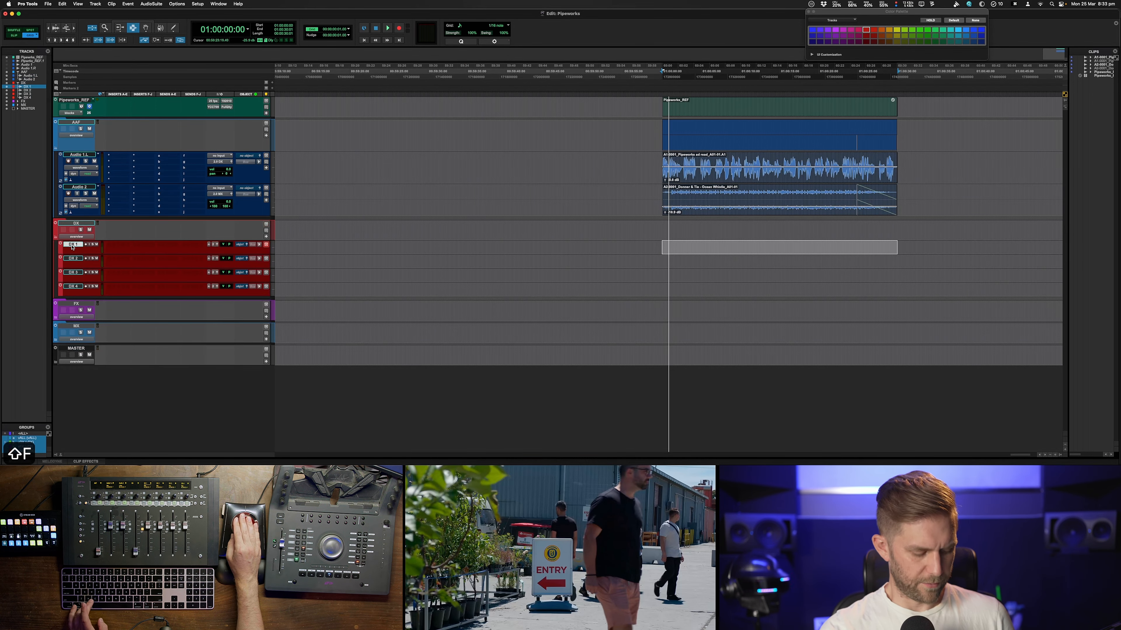
key(super+v)
Copy the Audio 2 clip and paste it onto the MX 1 track inside the expanded MX folder
click(703, 197)
double_click(704, 196)
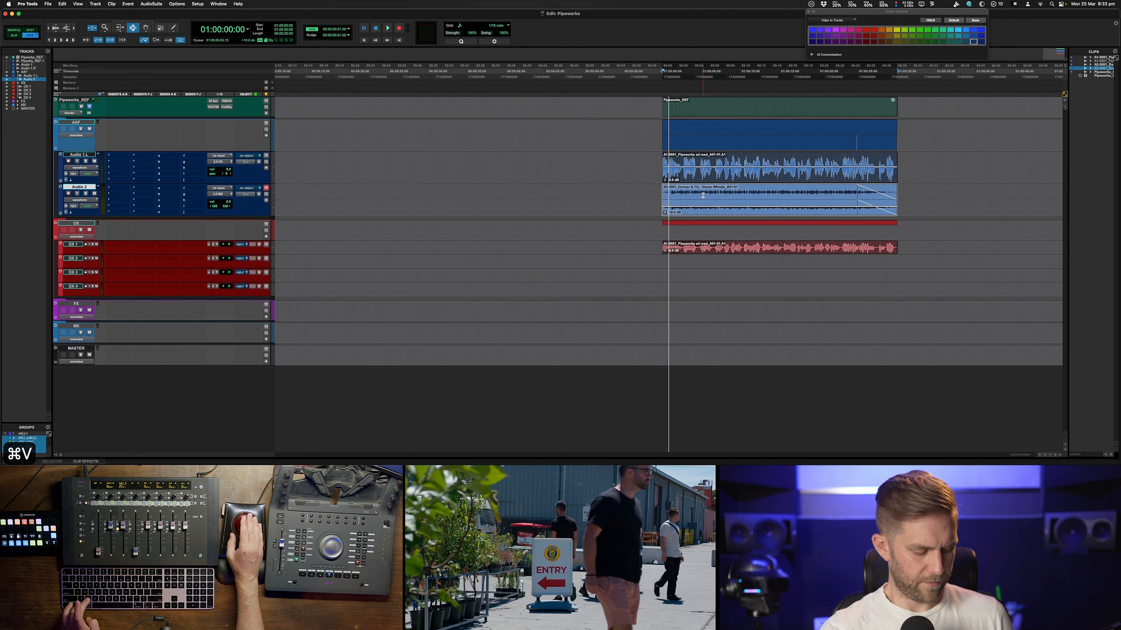
click(77, 327)
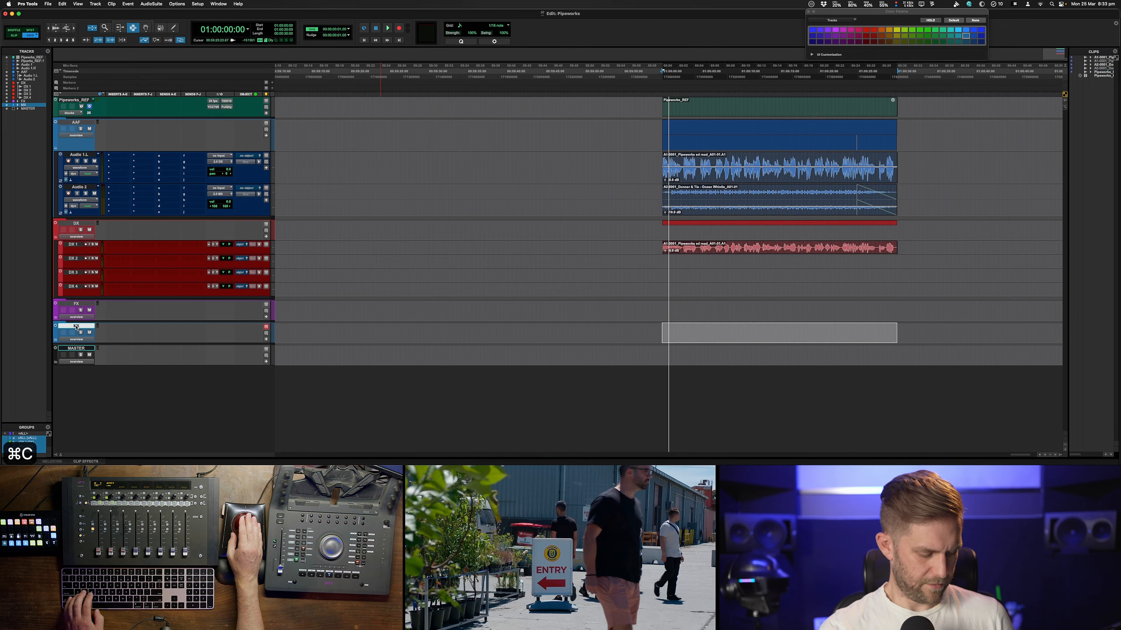
key(shift+f)
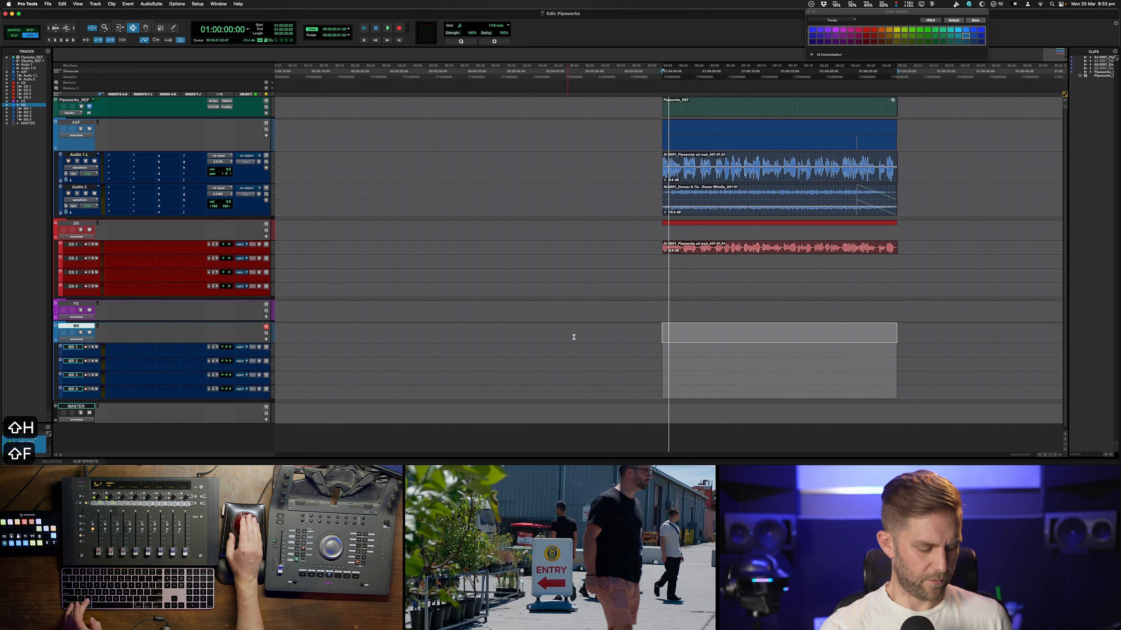
click(81, 349)
key(super+v)
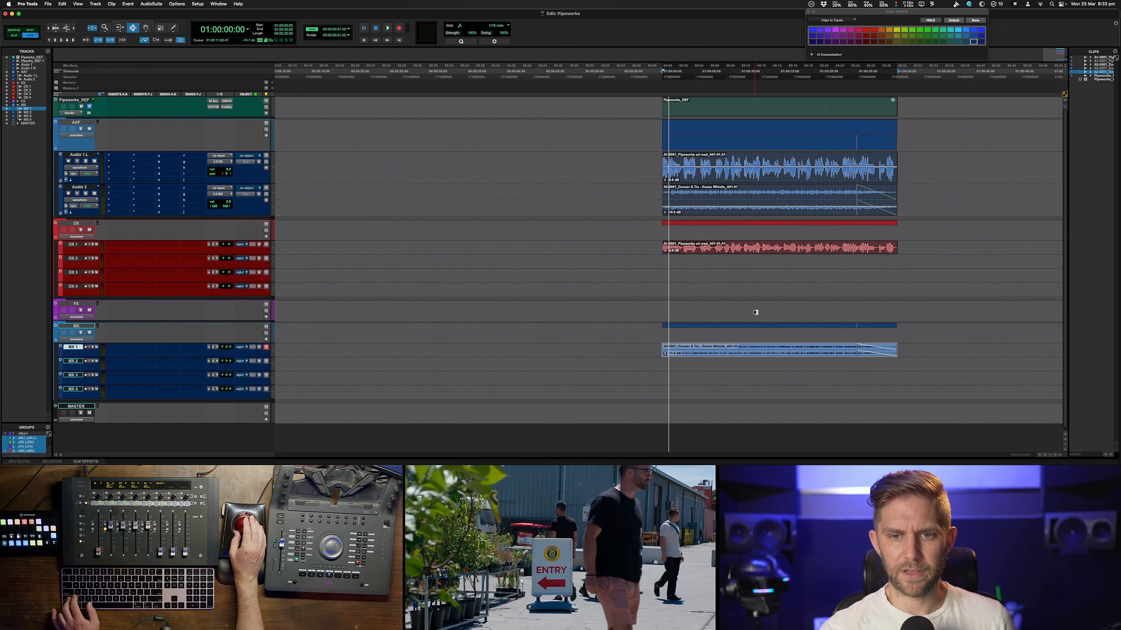
click(76, 123)
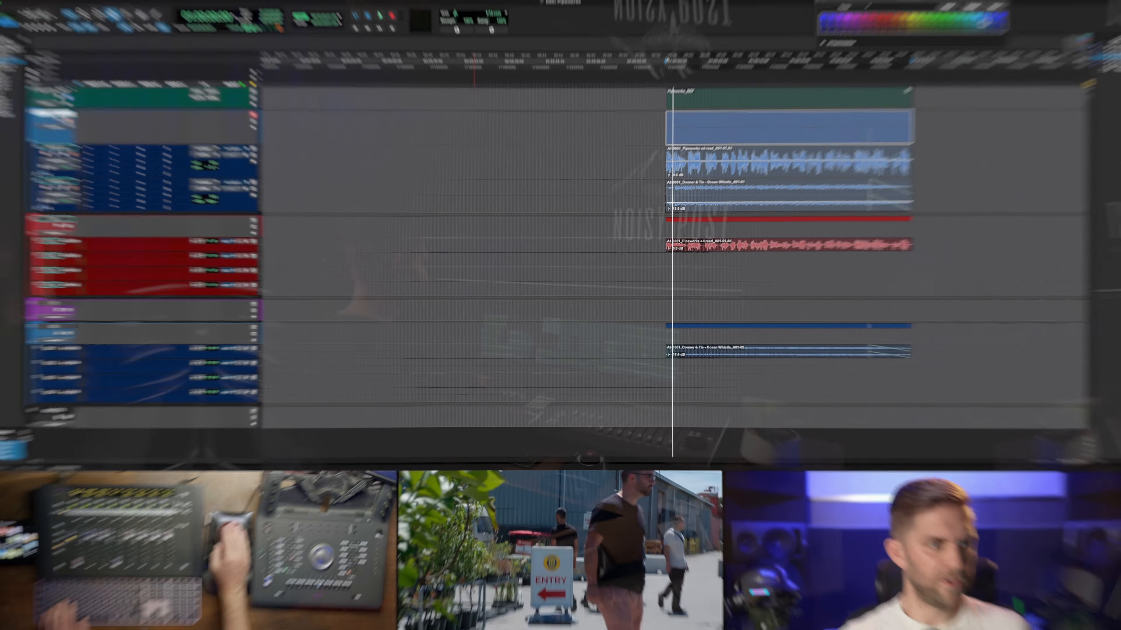